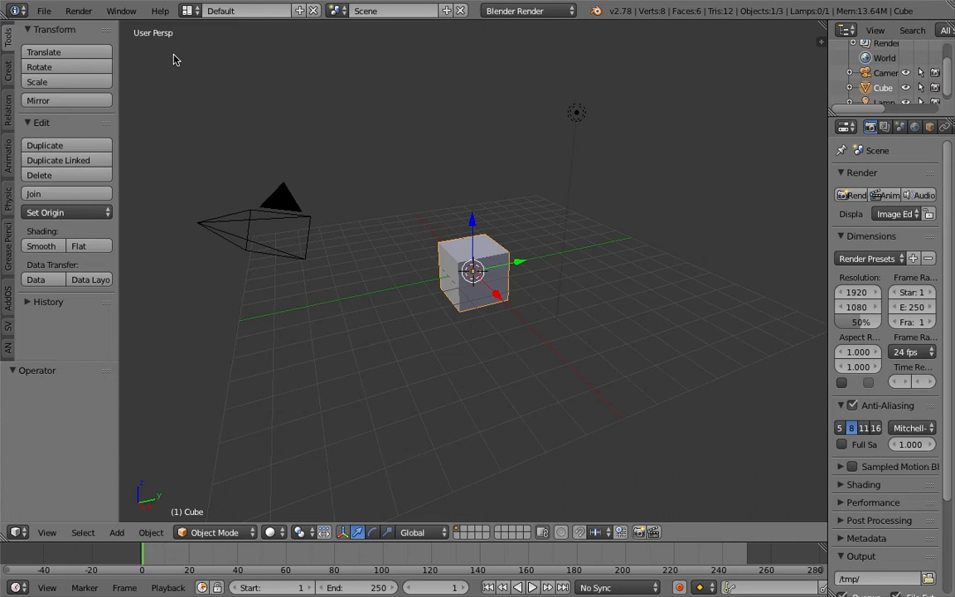
- Switch to the web browser and read through the "Linking and Appending in Blender" blog article, returning to its beginning
key(ctrl+Right)
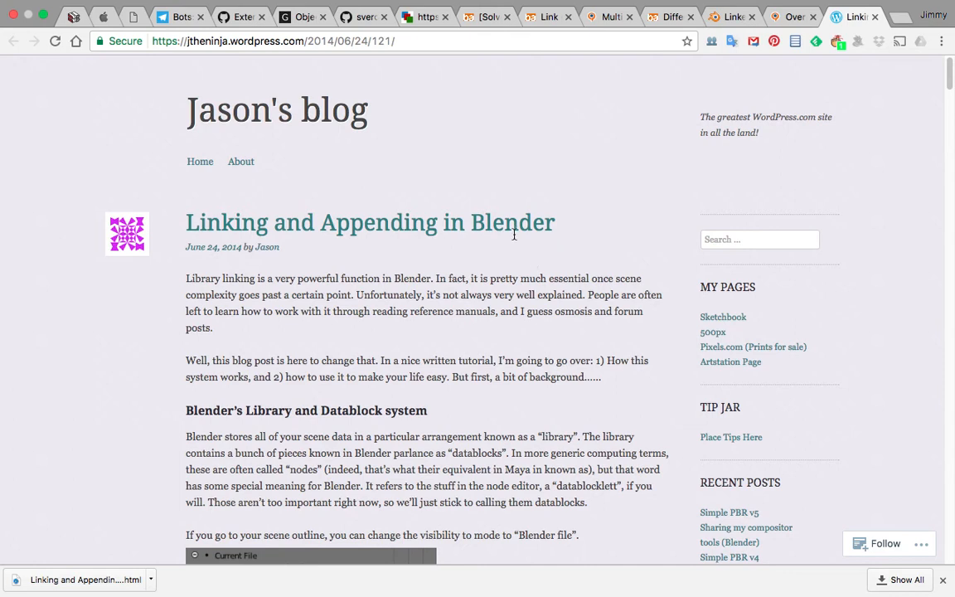
scroll(543, 249, down, 1)
scroll(418, 177, up, 1)
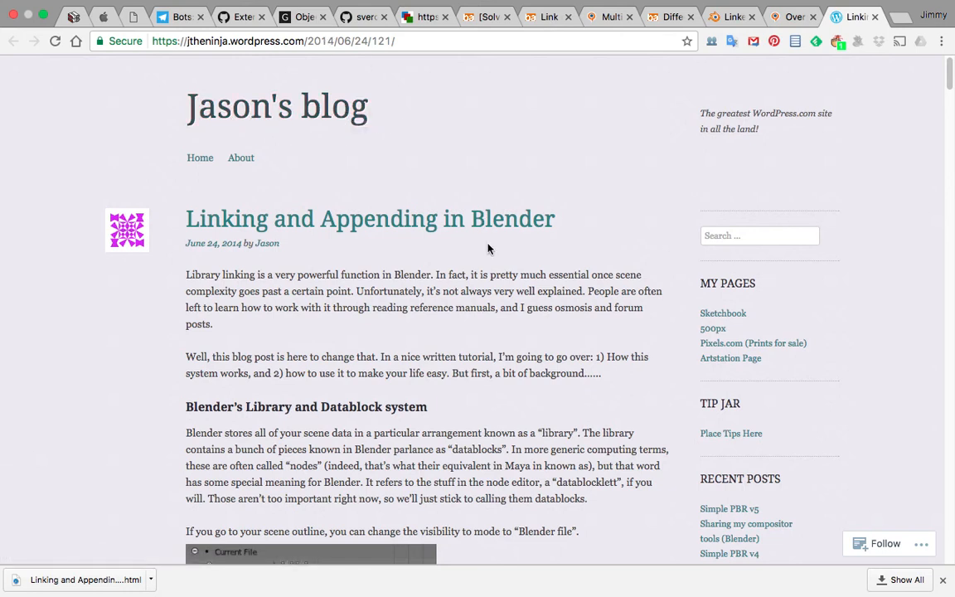
scroll(500, 260, down, 1)
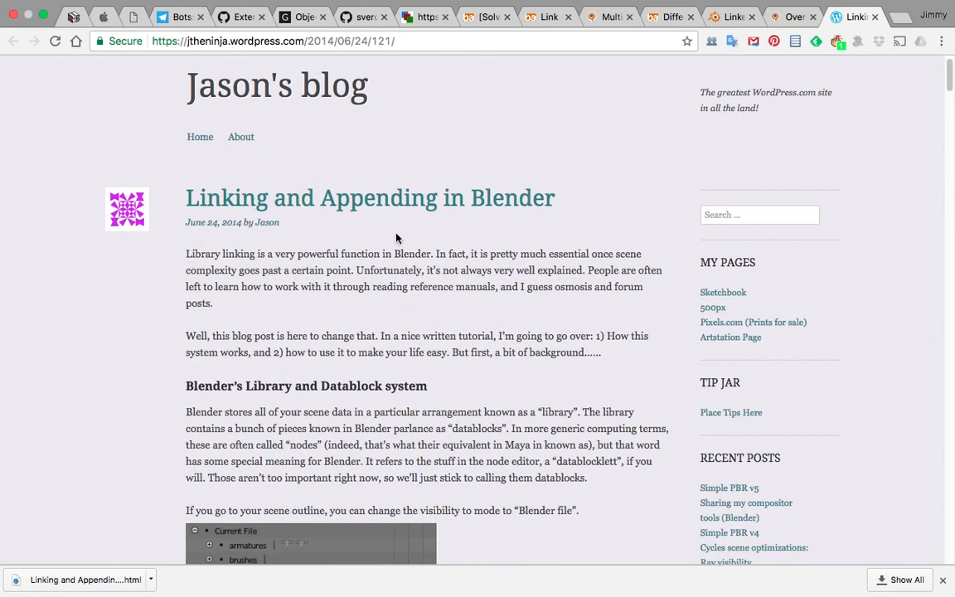
scroll(407, 242, down, 3)
scroll(415, 245, down, 1)
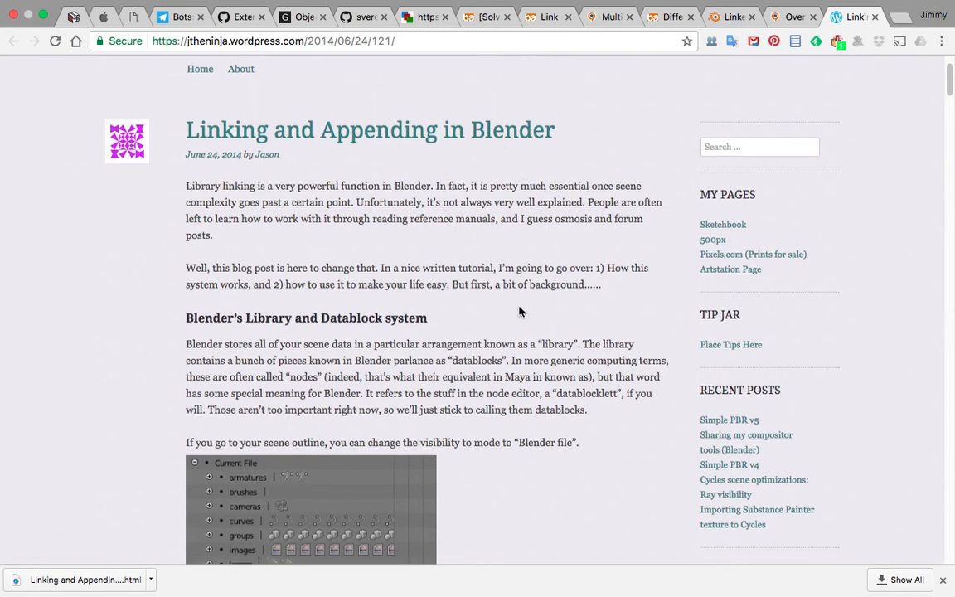
scroll(523, 320, down, 2)
scroll(524, 319, down, 2)
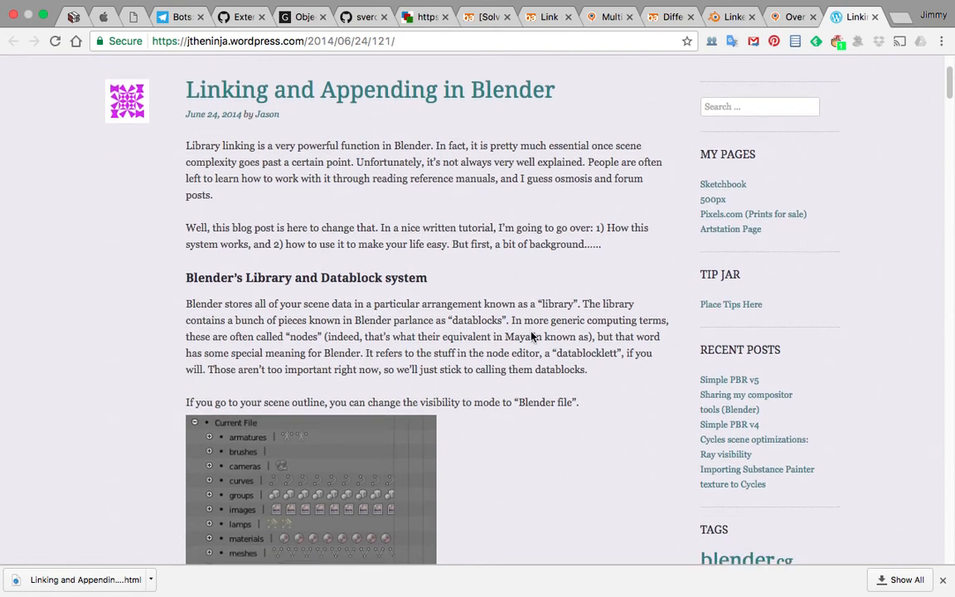
scroll(534, 339, down, 1)
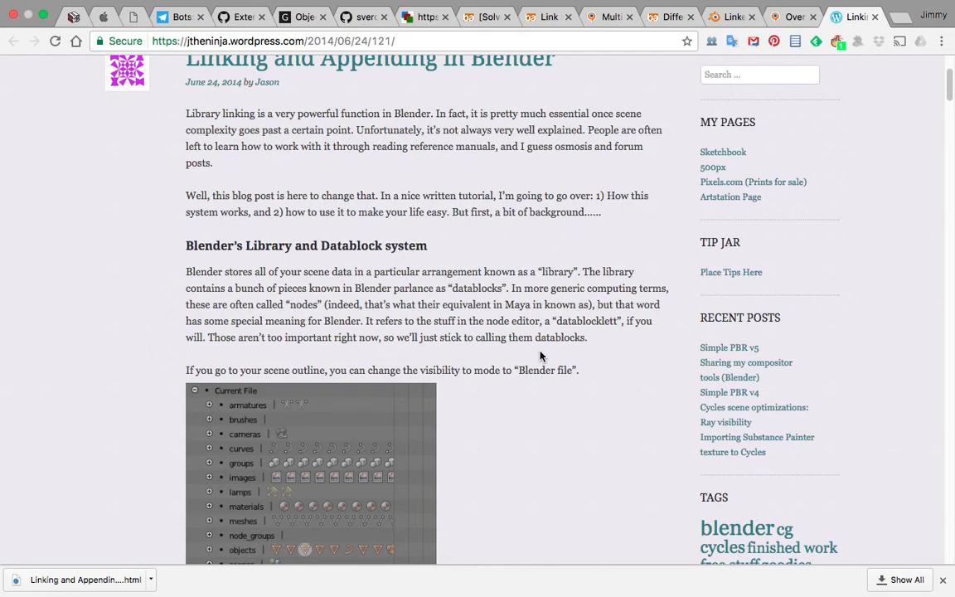
scroll(544, 368, down, 2)
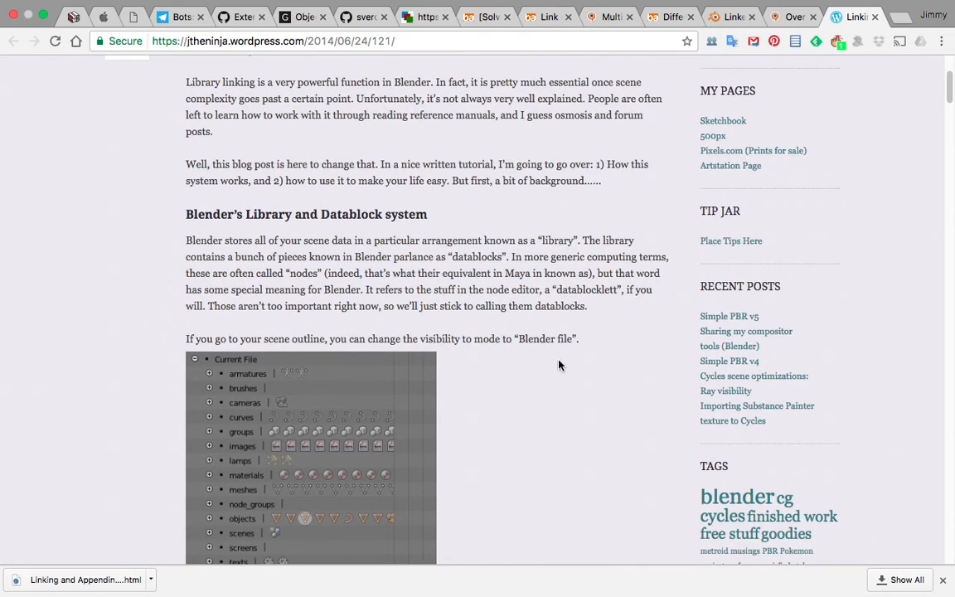
scroll(558, 373, down, 1)
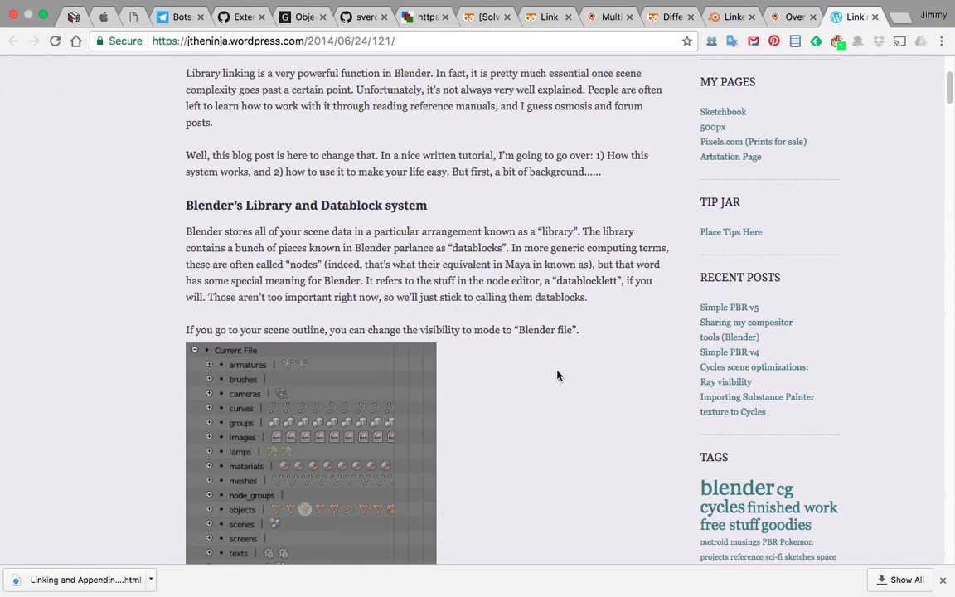
scroll(560, 381, down, 4)
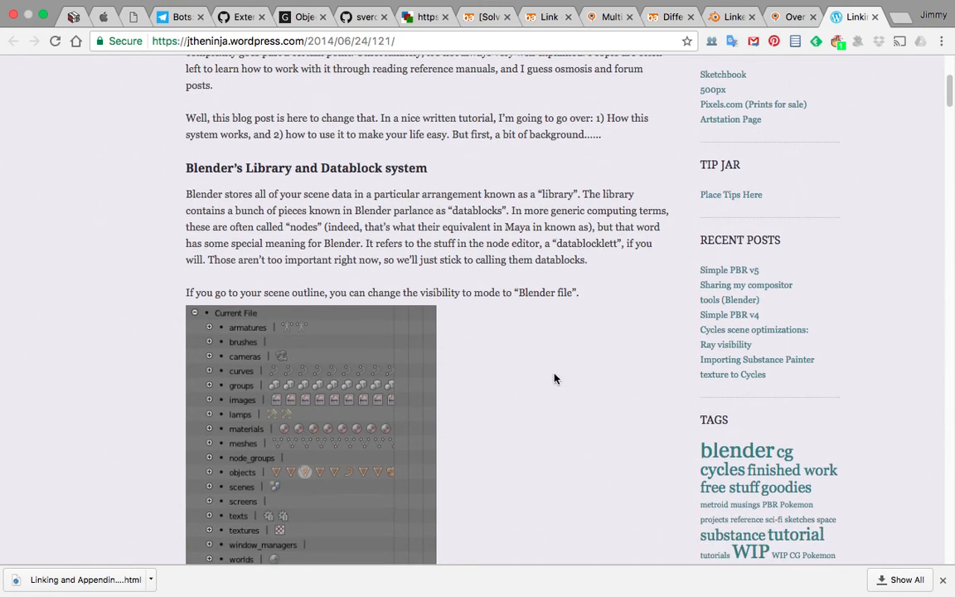
scroll(569, 395, down, 15)
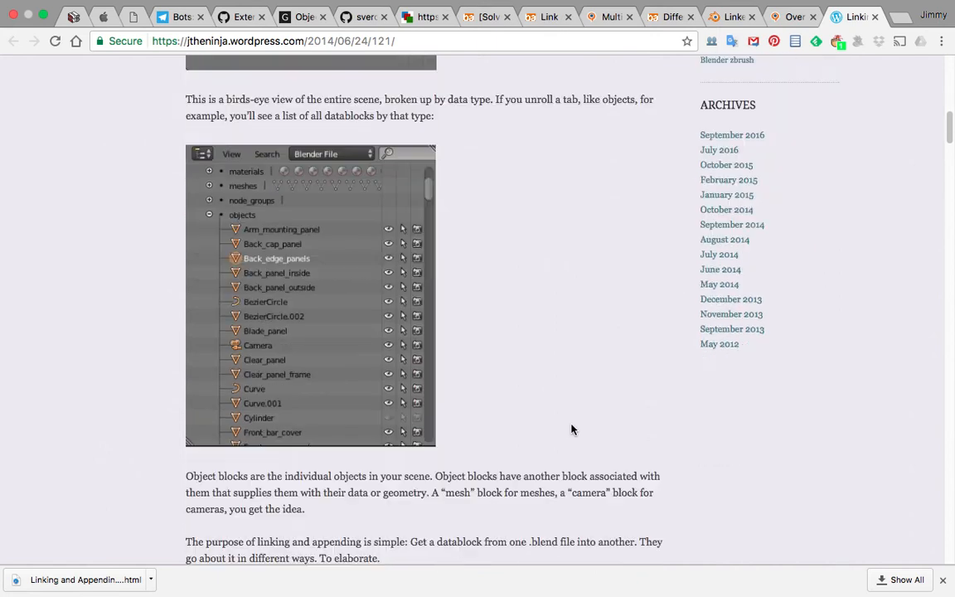
scroll(571, 427, down, 12)
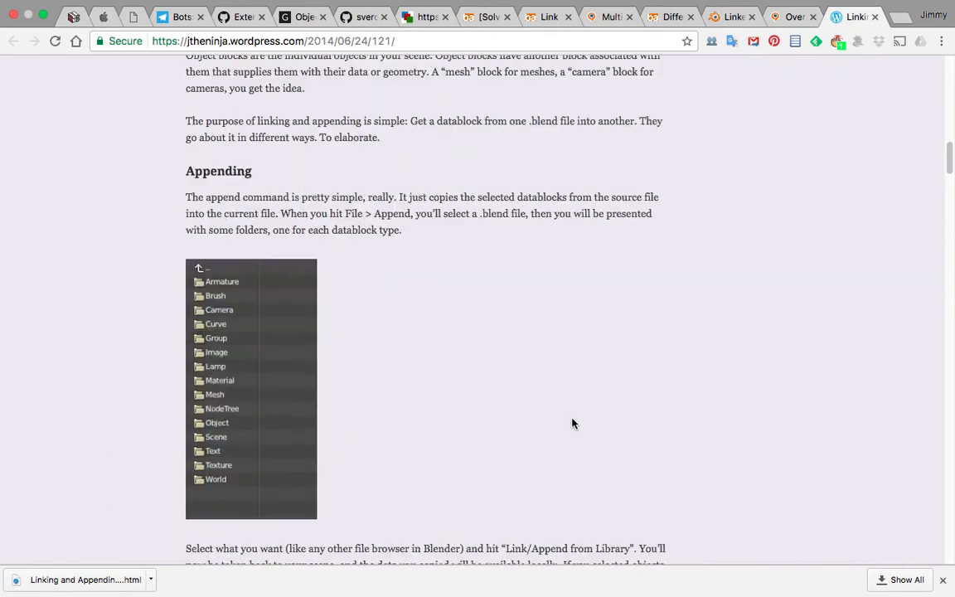
scroll(572, 423, down, 20)
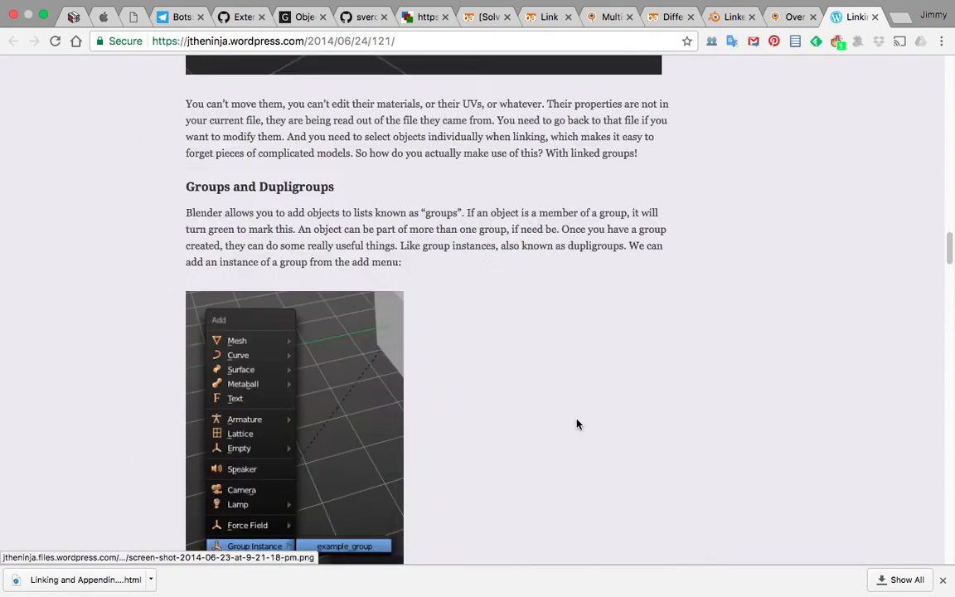
scroll(853, 264, down, 20)
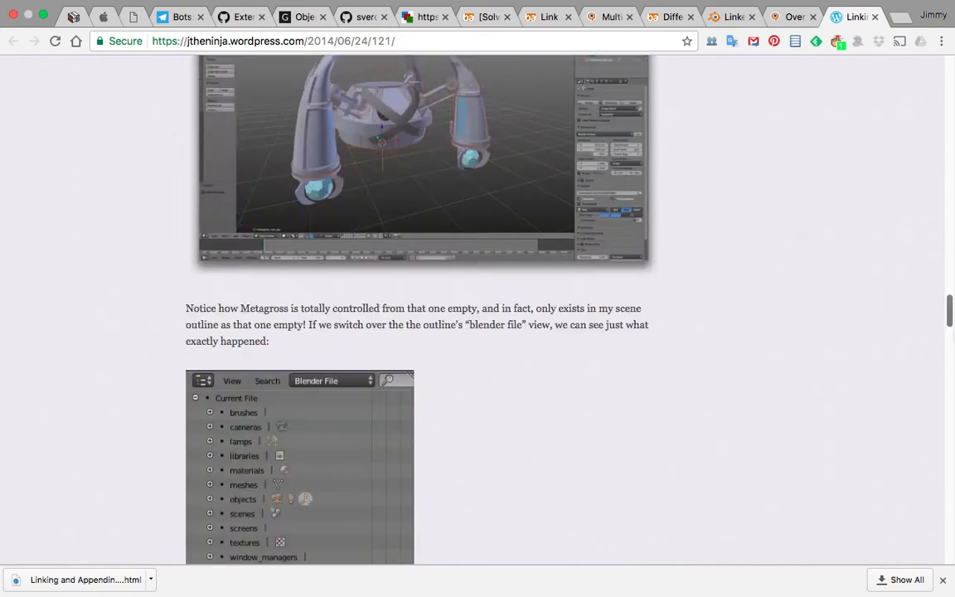
scroll(478, 306, down, 20)
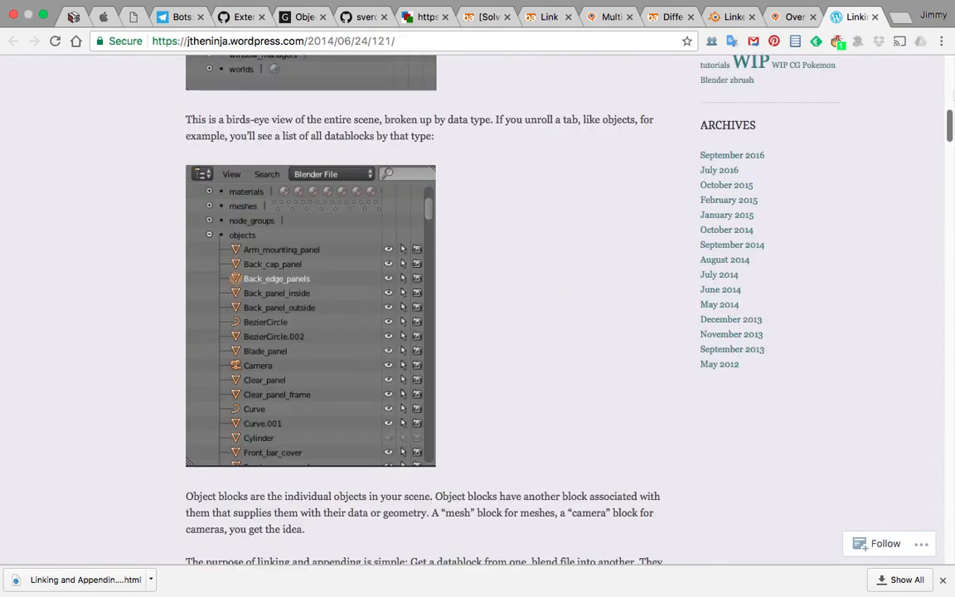
drag(954, 91, 937, 80)
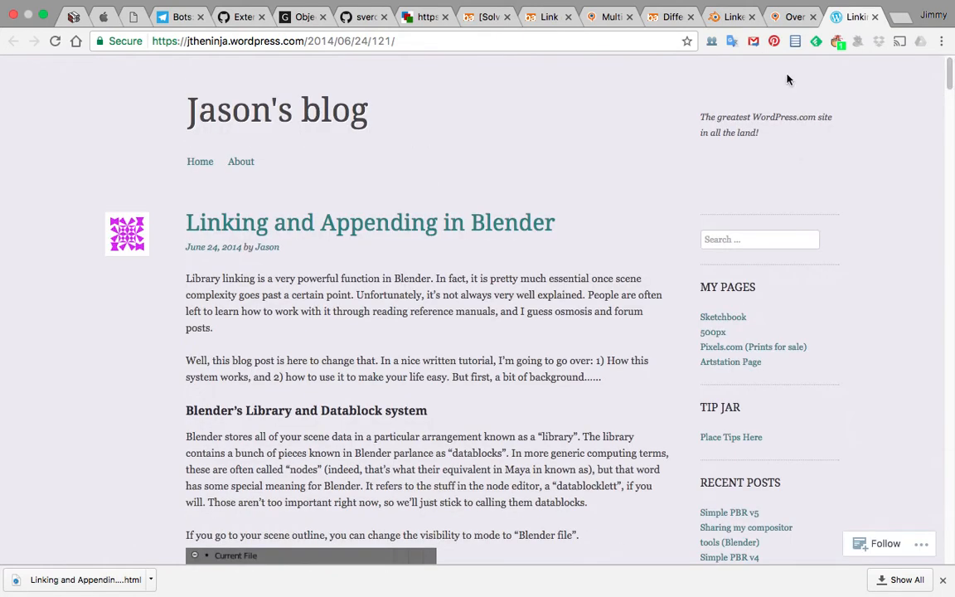
- Look through the open Blender forum and Stack Exchange pages about different materials on linked objects
click(792, 19)
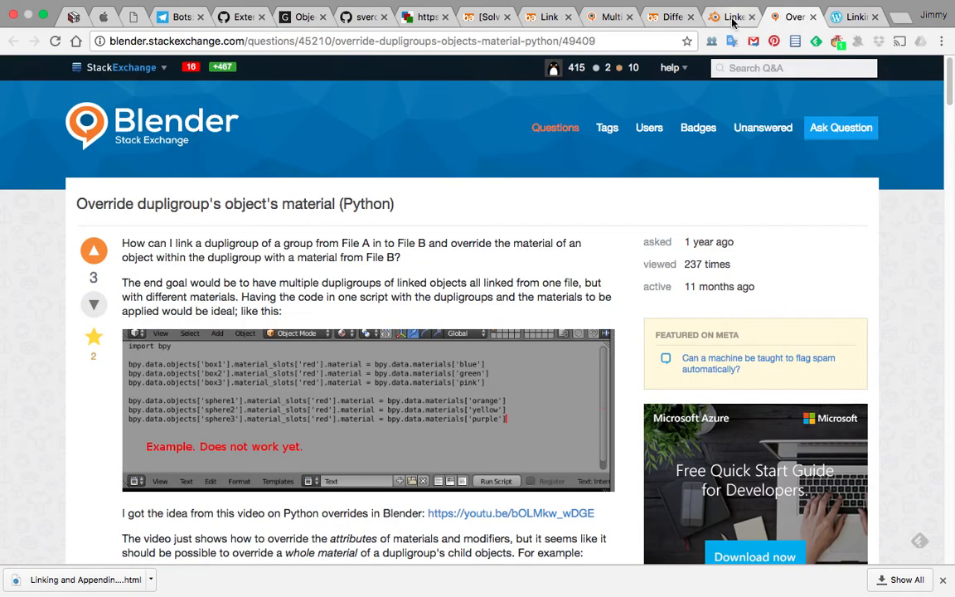
click(733, 20)
click(667, 19)
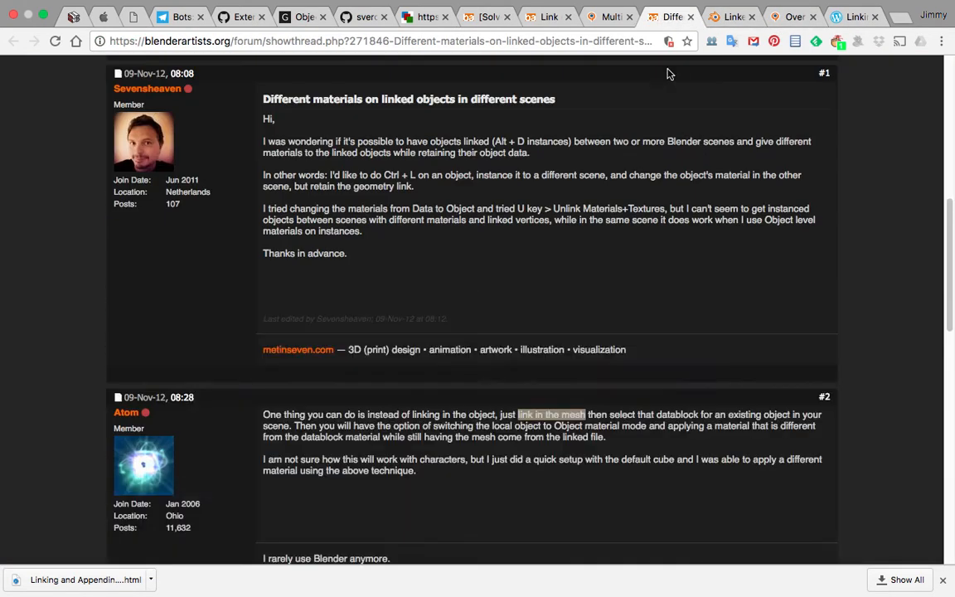
click(630, 25)
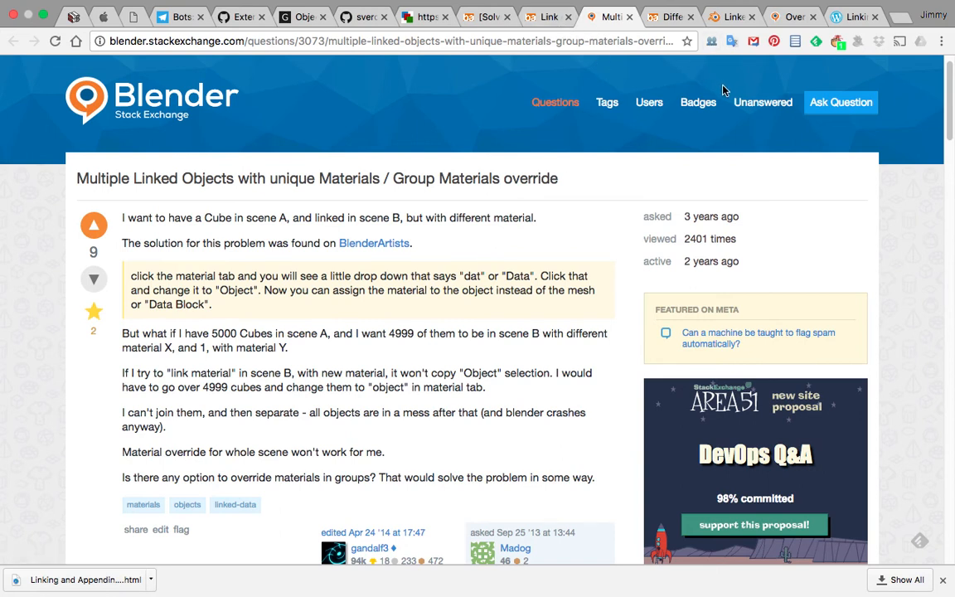
- Switch back to Blender, widen the properties column and make the outliner taller
key(ctrl+Left)
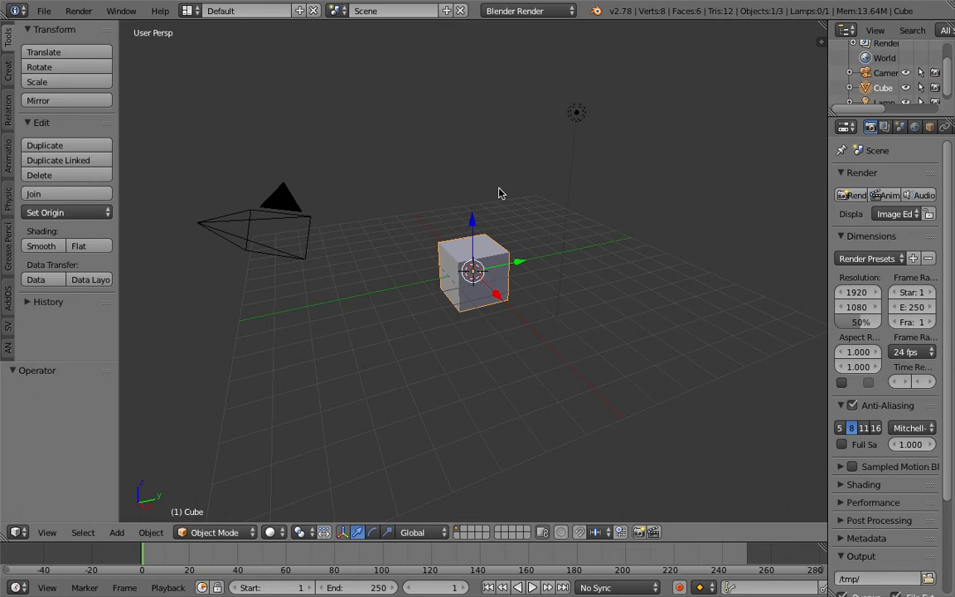
mouse_move(478, 191)
middle_down()
mouse_move(491, 193)
mouse_move(484, 181)
middle_up()
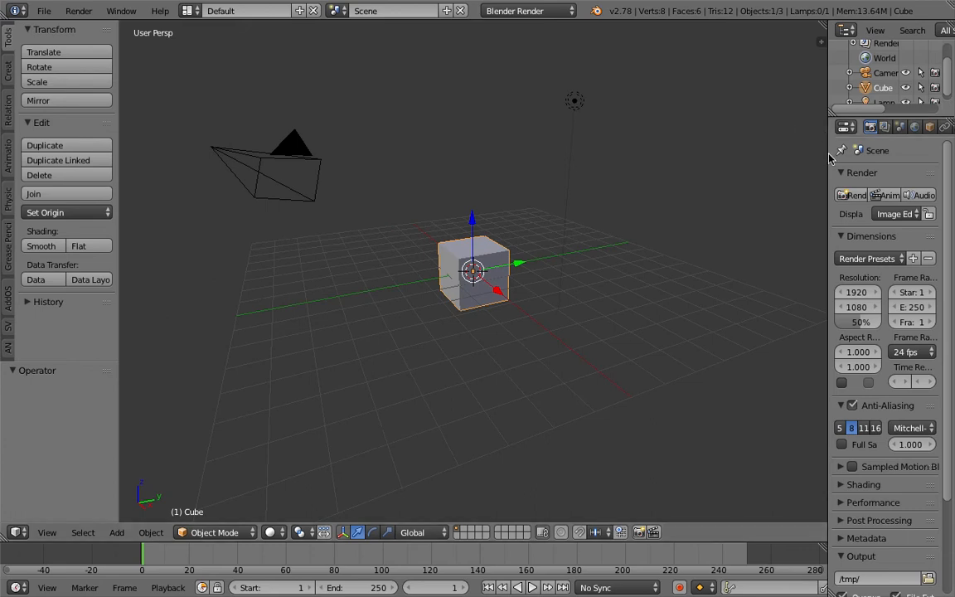
drag(829, 158, 757, 158)
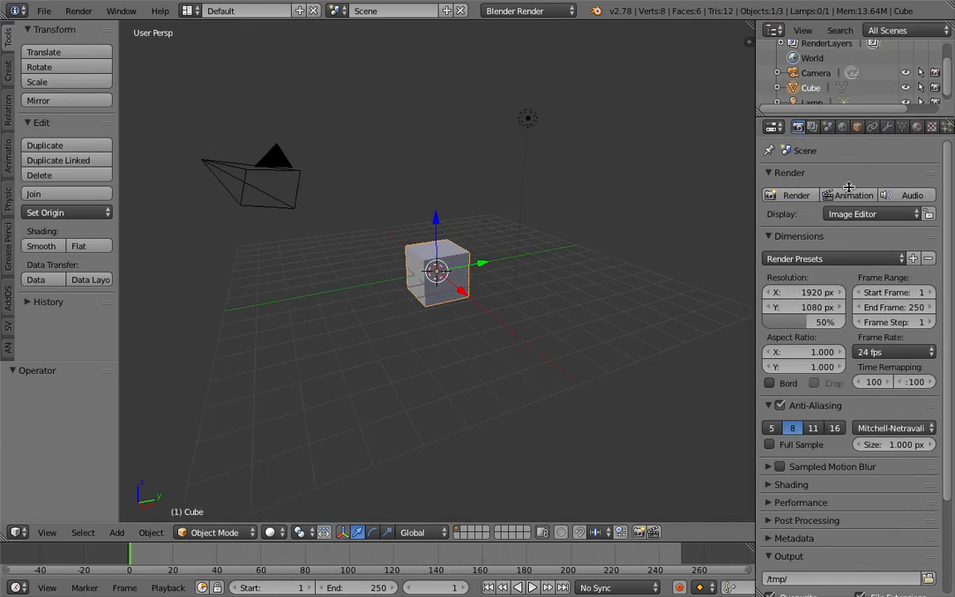
drag(869, 130, 869, 192)
mouse_move(417, 286)
middle_down()
mouse_move(469, 256)
mouse_move(406, 271)
middle_up()
scroll(456, 240, up, 4)
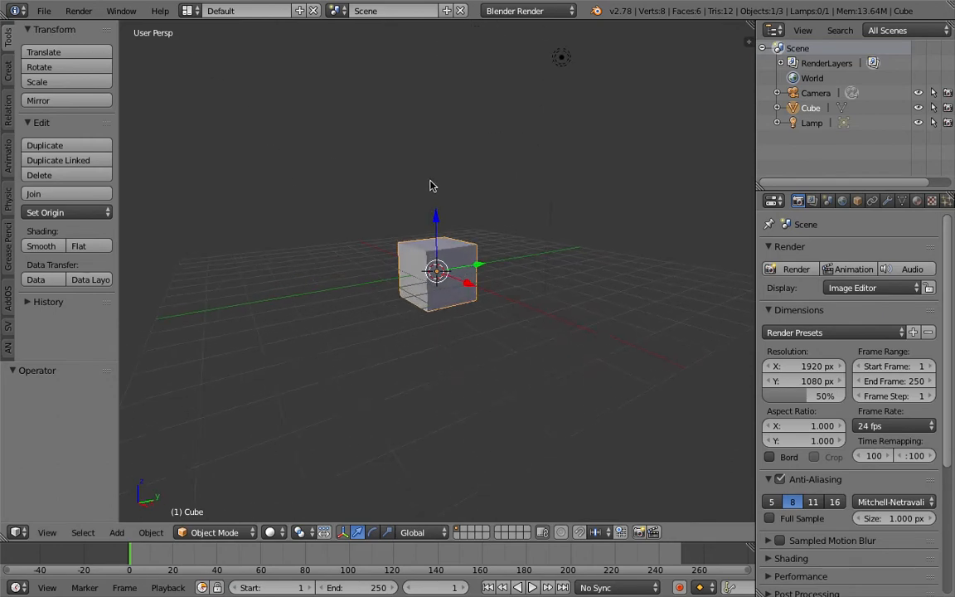
- Delete the default camera and lamp from the scene
scroll(430, 186, down, 3)
right_click(506, 172)
shift+right_click(491, 199)
key(x)
click(501, 218)
- Select the cube and save the scene containing only this object as a Blender file
right_click(452, 247)
scroll(462, 242, up, 2)
middle_drag(462, 238, 434, 230)
mouse_move(466, 262)
middle_down()
mouse_move(486, 260)
mouse_move(475, 269)
middle_up()
click(44, 11)
middle_drag(399, 273, 429, 280)
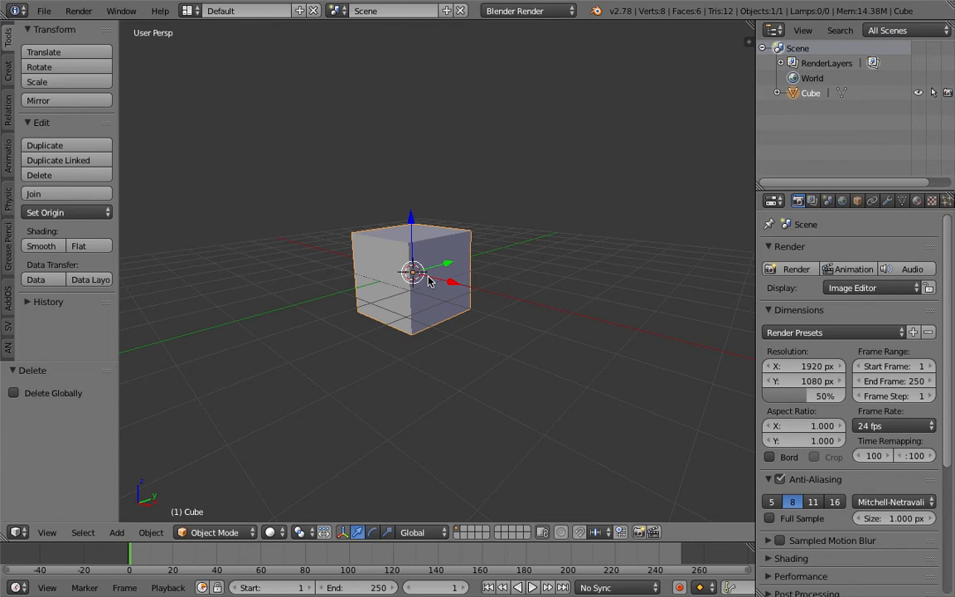
- Start a new Blender file with the default startup scene
click(45, 11)
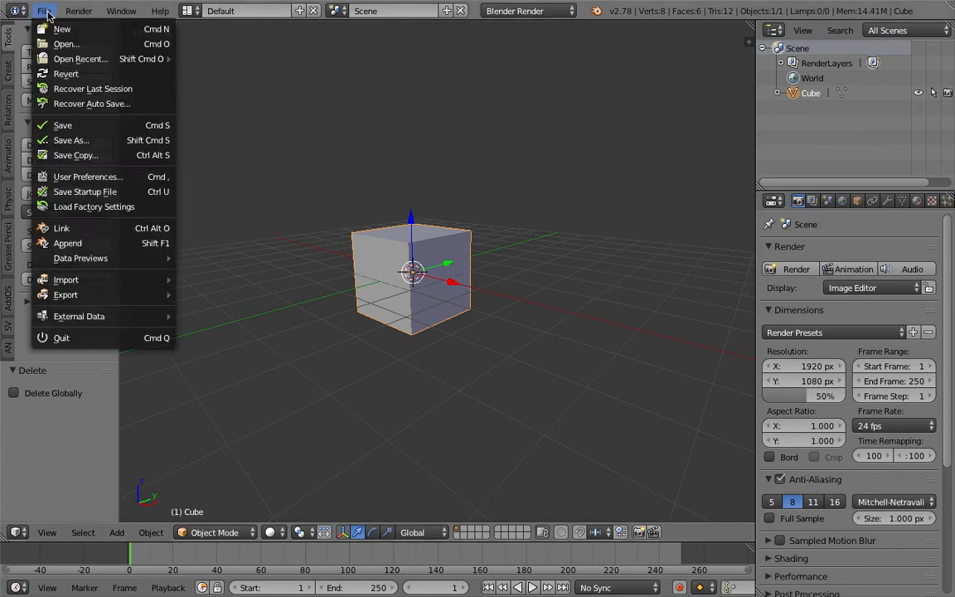
click(56, 29)
click(64, 38)
middle_drag(291, 162, 495, 90)
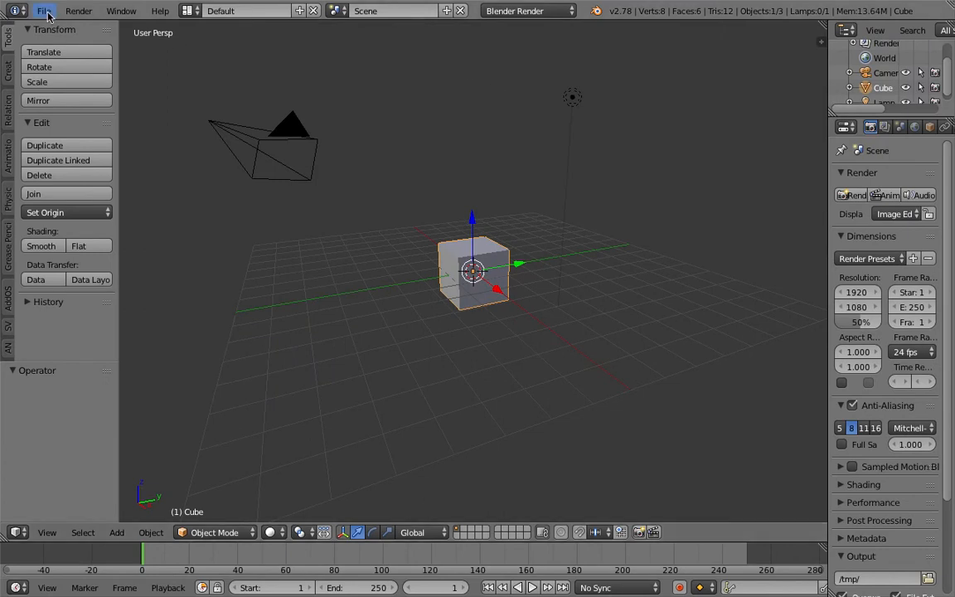
middle_drag(448, 117, 459, 128)
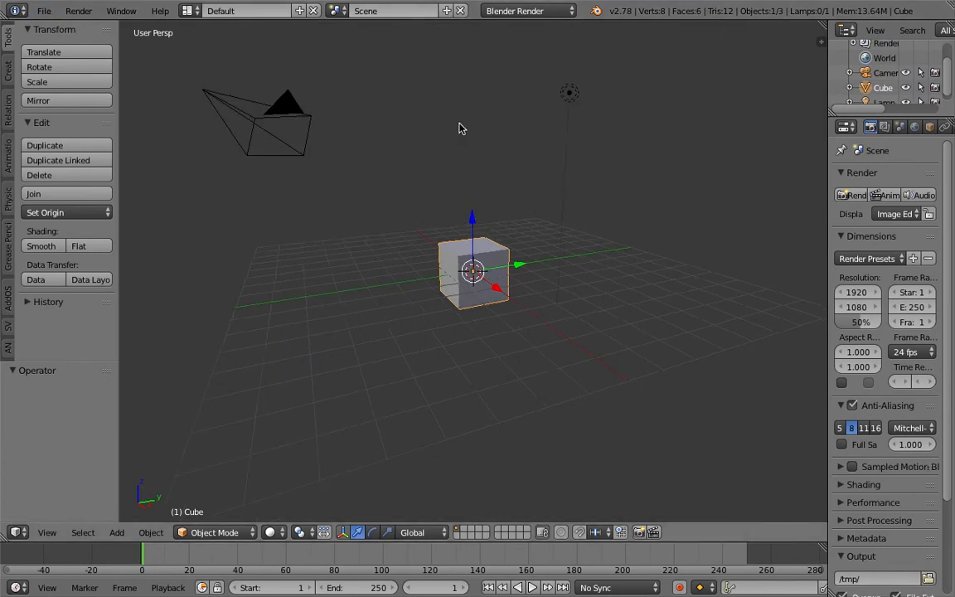
- Delete all default objects to leave the new scene empty
key(a)
key(a)
key(x)
click(458, 127)
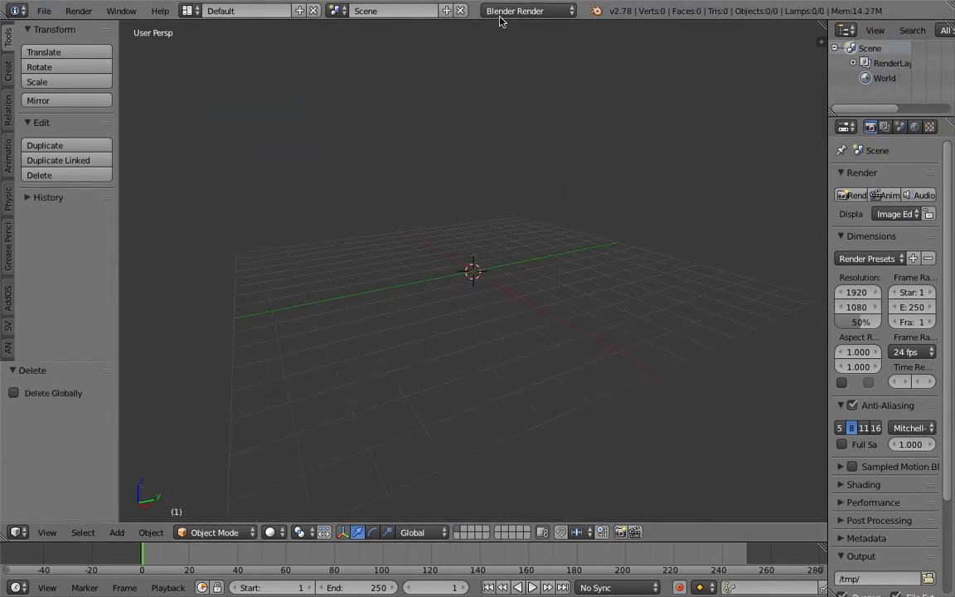
- Link the Cube object from CubeA.blend in the Desktop folder into the empty scene
click(44, 11)
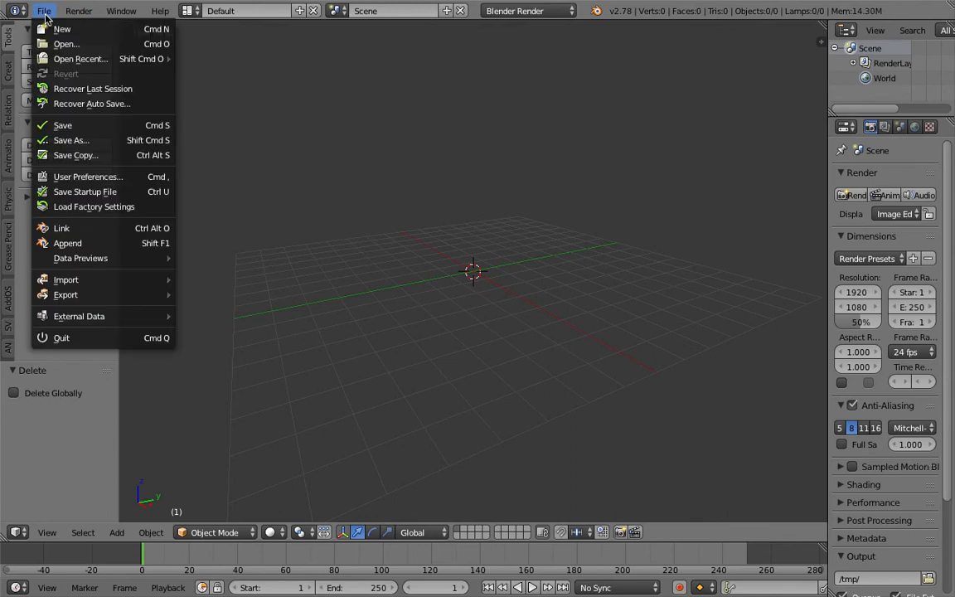
click(132, 236)
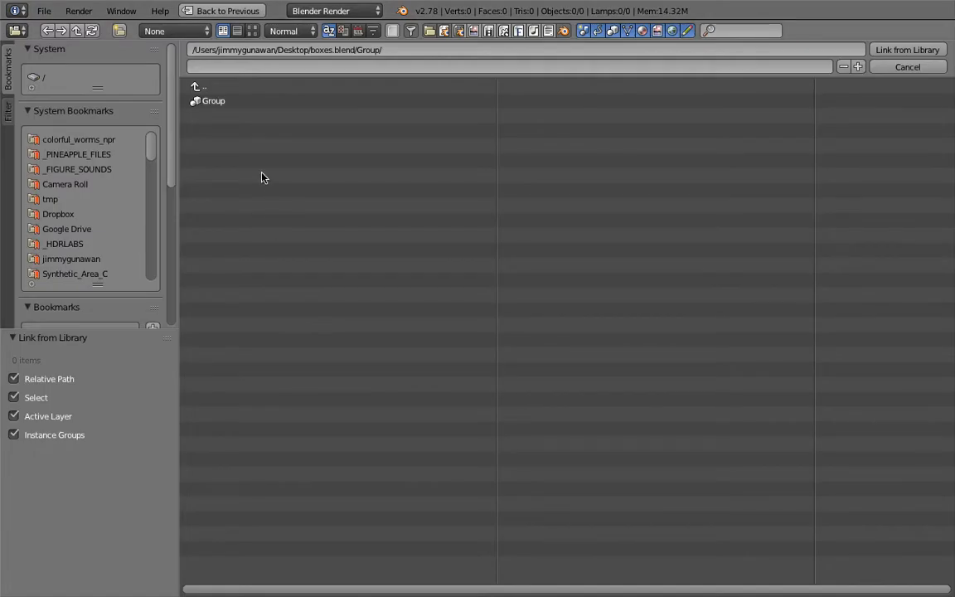
click(246, 86)
click(249, 87)
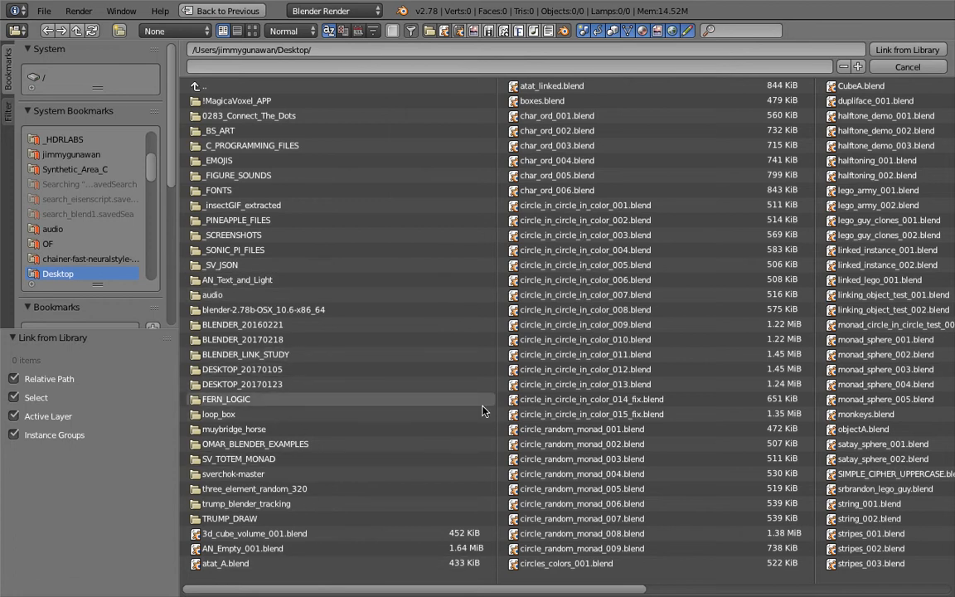
scroll(530, 556, down, 4)
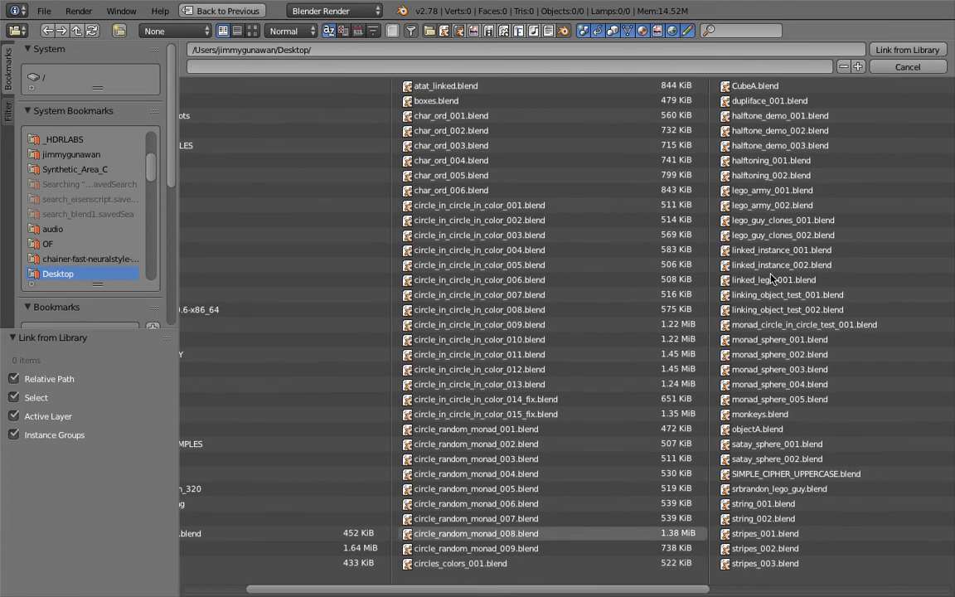
click(751, 86)
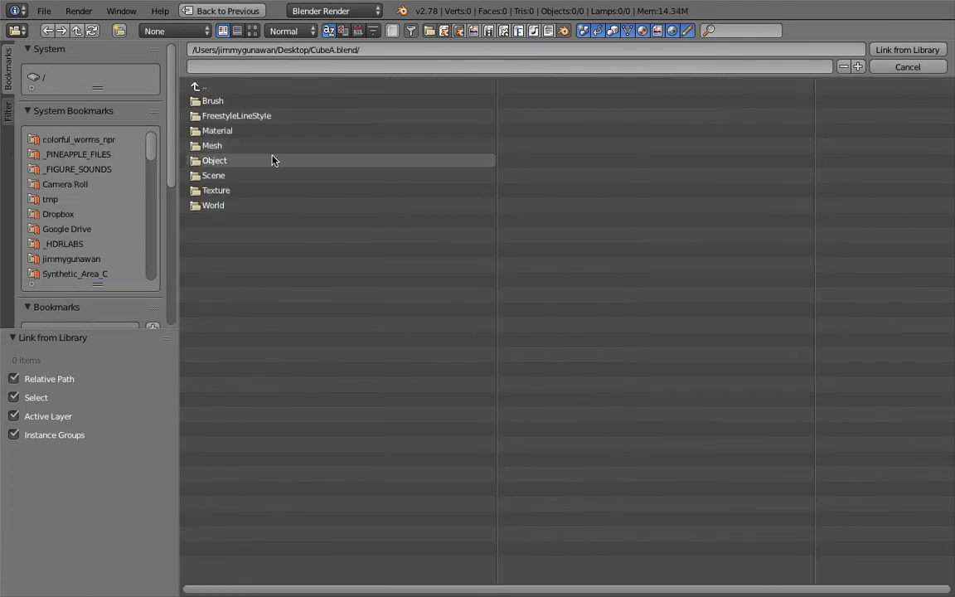
click(239, 161)
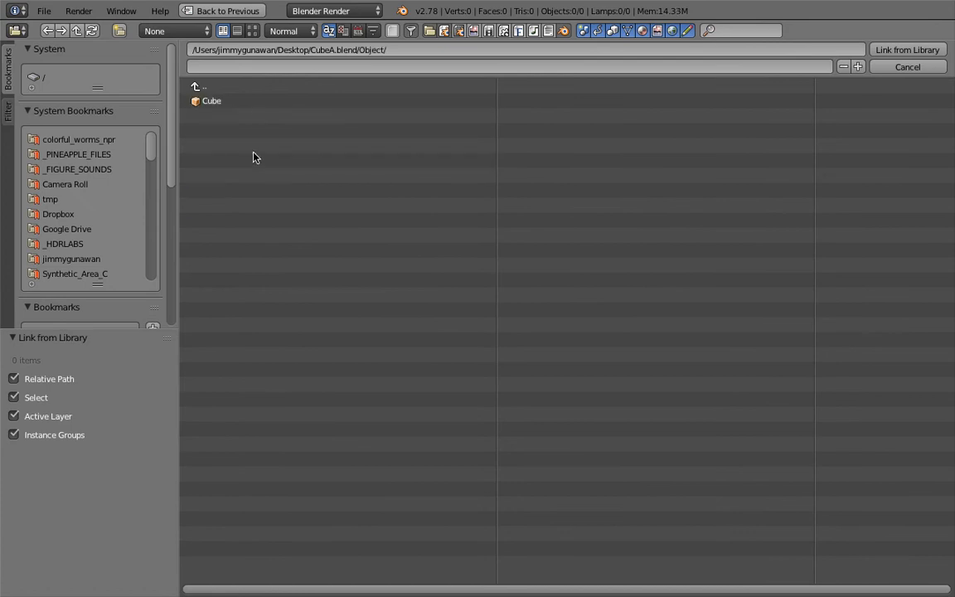
click(241, 102)
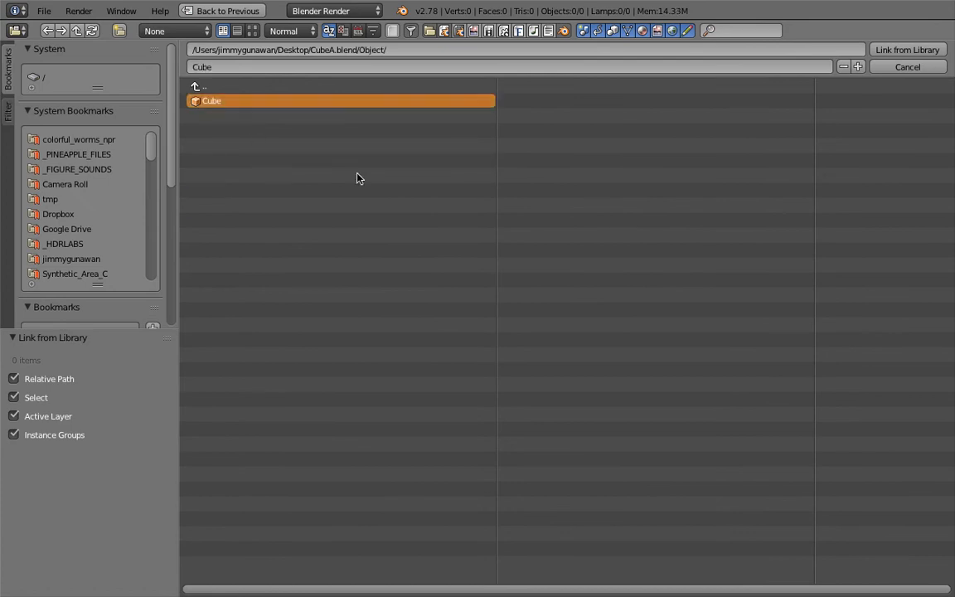
click(892, 51)
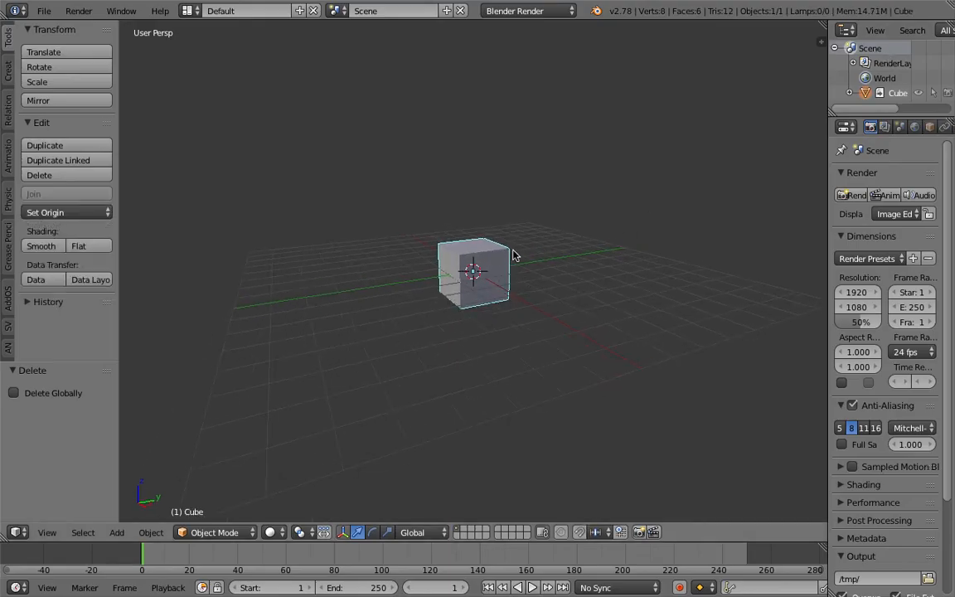
- Widen the outliner and properties area and show the linked cube's transform values in the 3D view
scroll(519, 279, up, 2)
drag(828, 131, 768, 136)
middle_drag(398, 309, 416, 325)
scroll(416, 324, up, 1)
key(n)
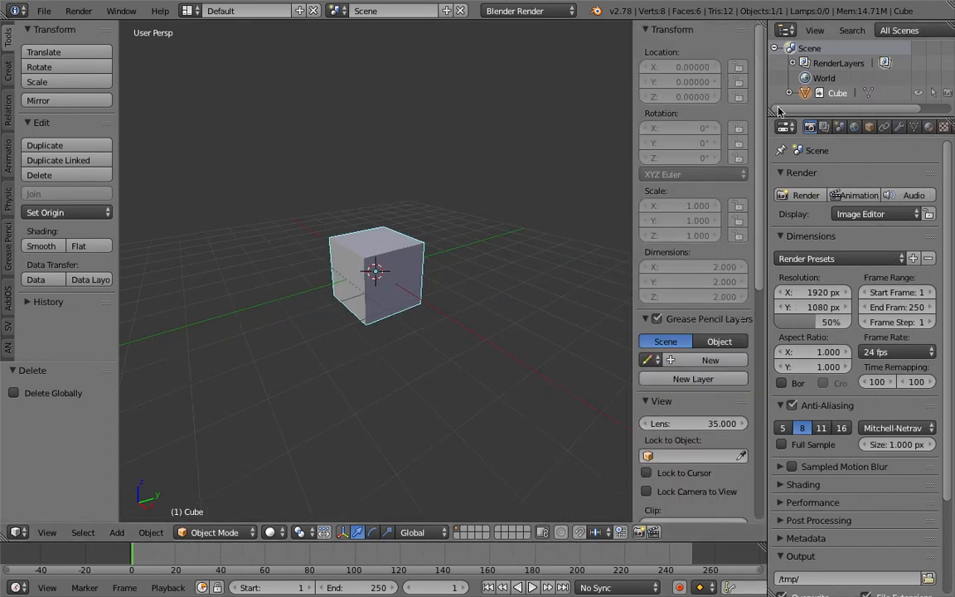
scroll(653, 267, down, 4)
scroll(654, 267, up, 1)
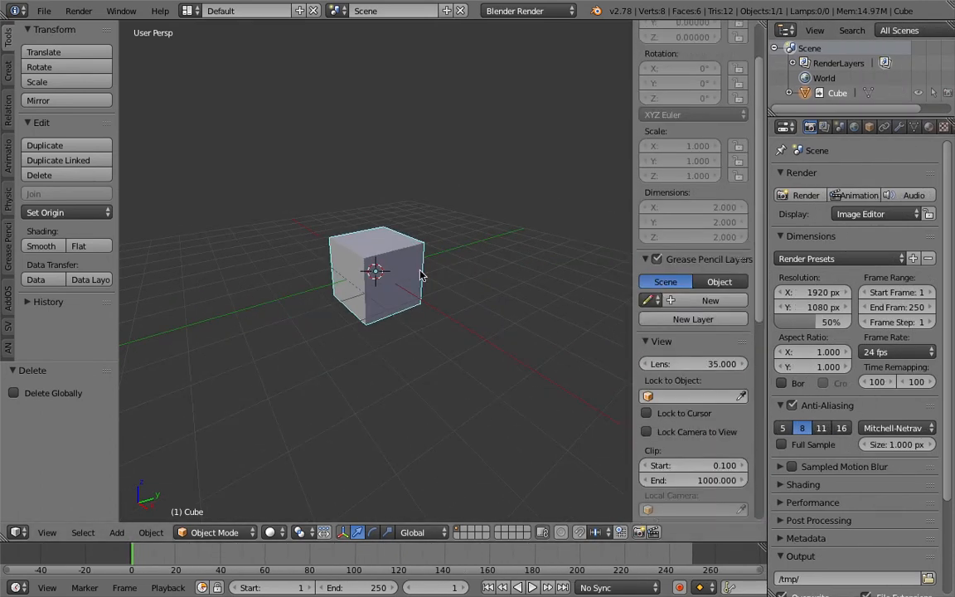
- Try to scale, rotate and move the linked cube in the scene
key(s)
key(r)
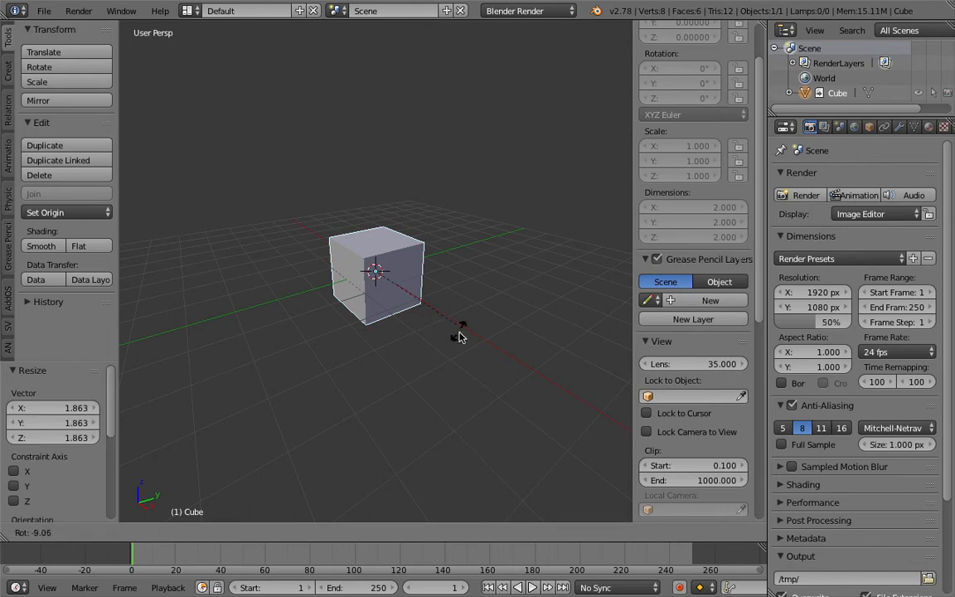
click(459, 333)
key(g)
right_click(487, 304)
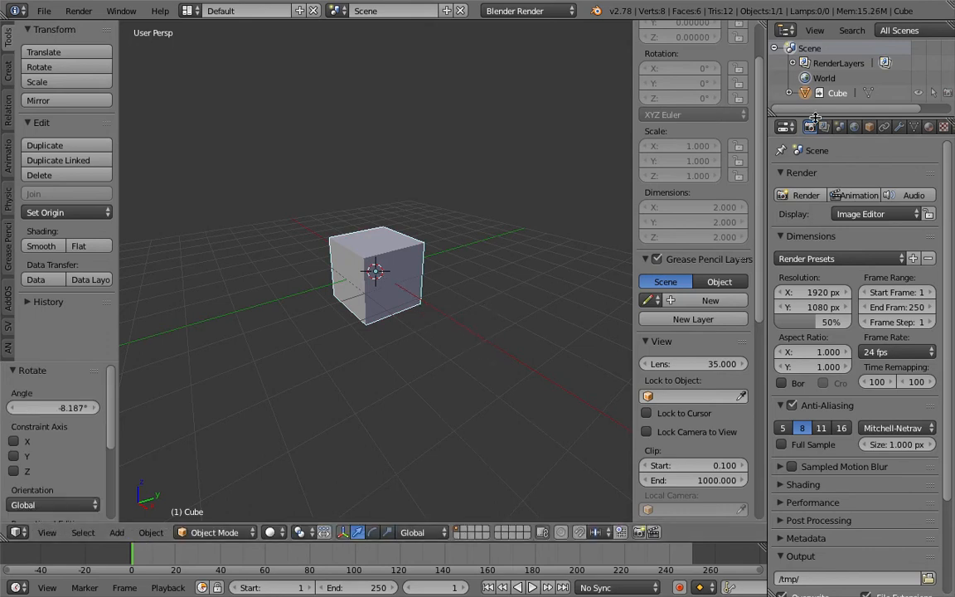
- Enlarge the outliner and expand the linked Cube's hierarchy through its mesh and material down to the texture
drag(814, 118, 819, 234)
click(790, 93)
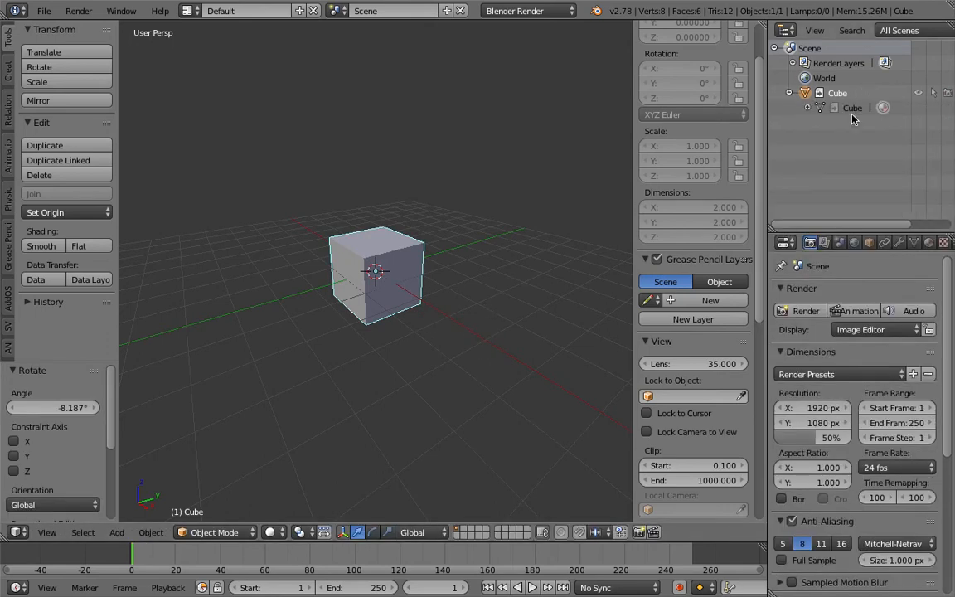
click(808, 107)
drag(768, 124, 666, 125)
click(720, 122)
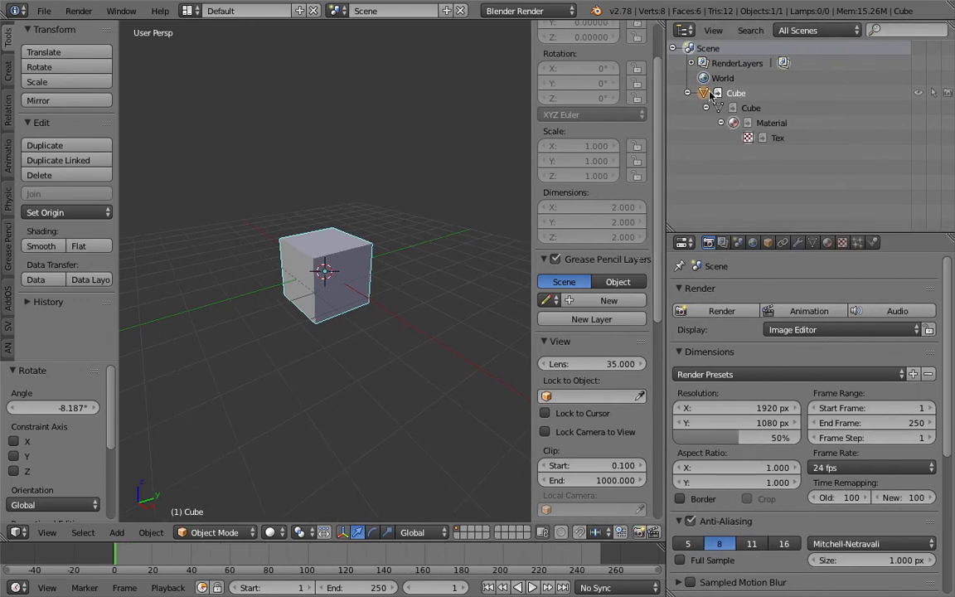
scroll(419, 222, up, 3)
middle_drag(419, 221, 419, 208)
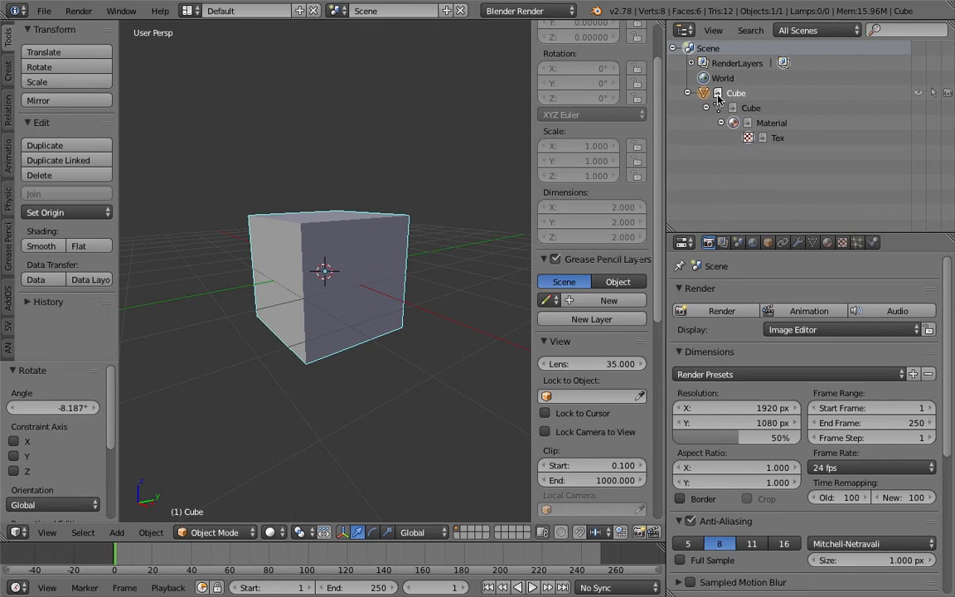
middle_drag(417, 154, 425, 191)
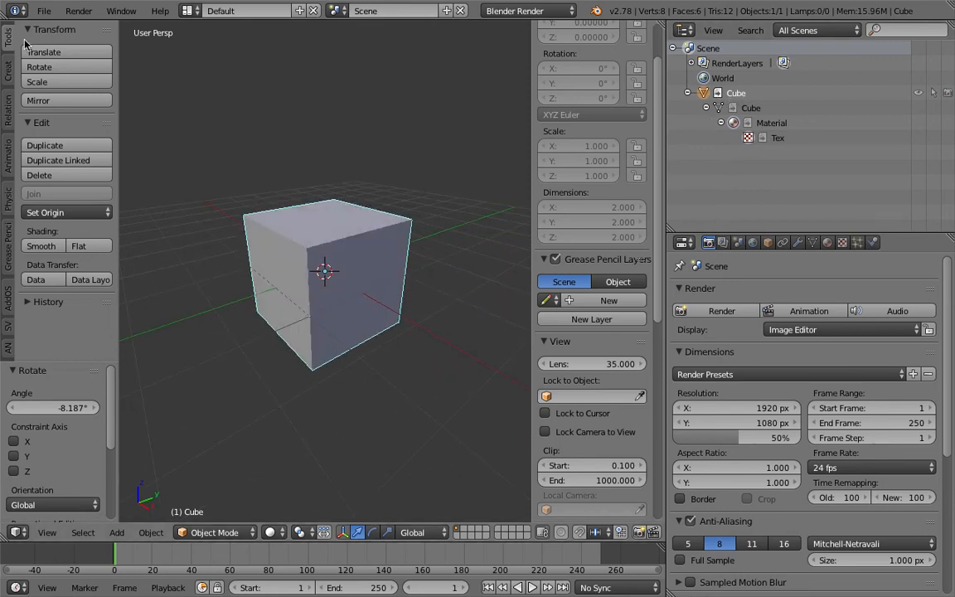
- Save the scene as Linked_Cube_001.blend in the Desktop folder
click(44, 11)
click(49, 124)
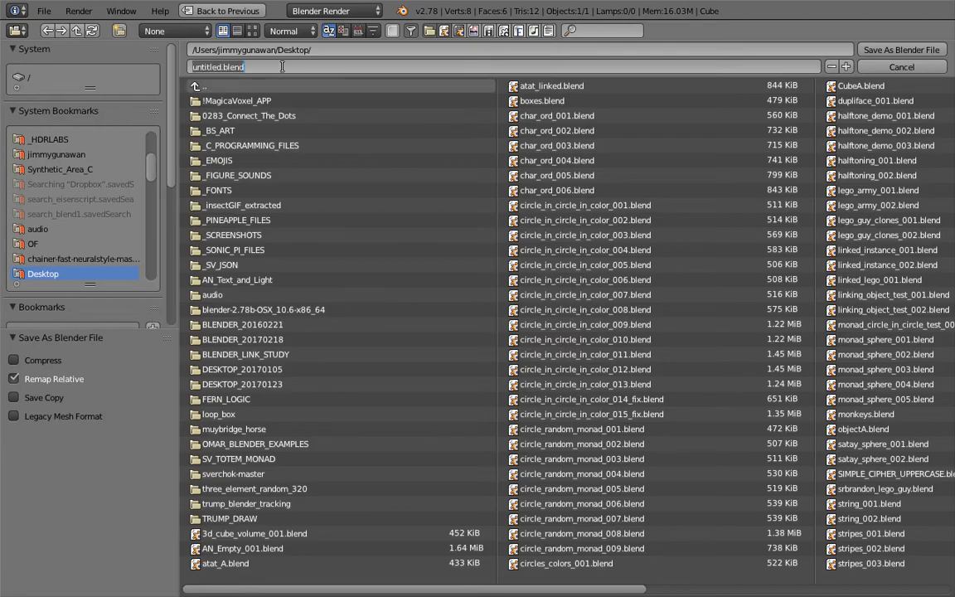
text(Linked_Cube_001)
key(Return)
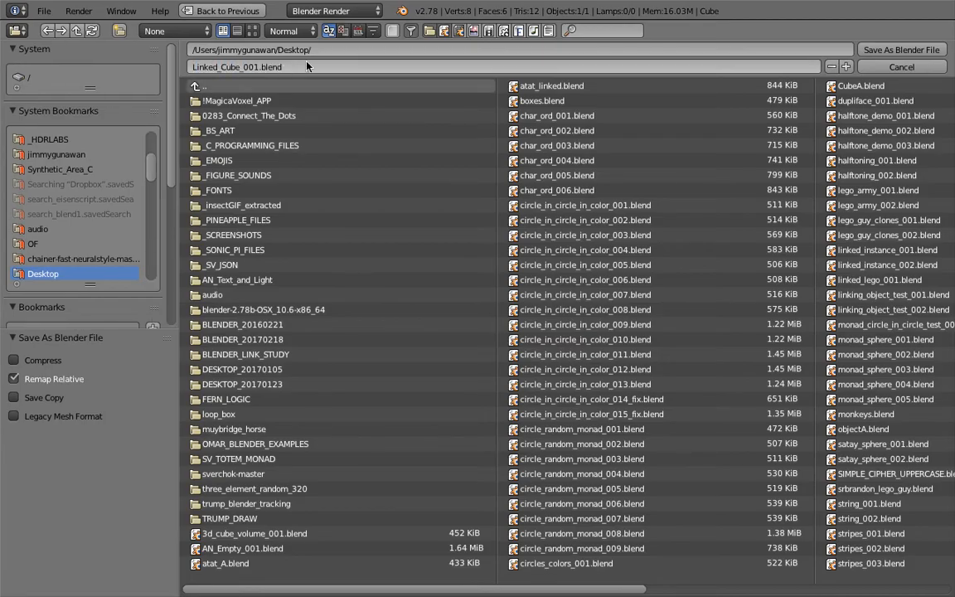
click(896, 50)
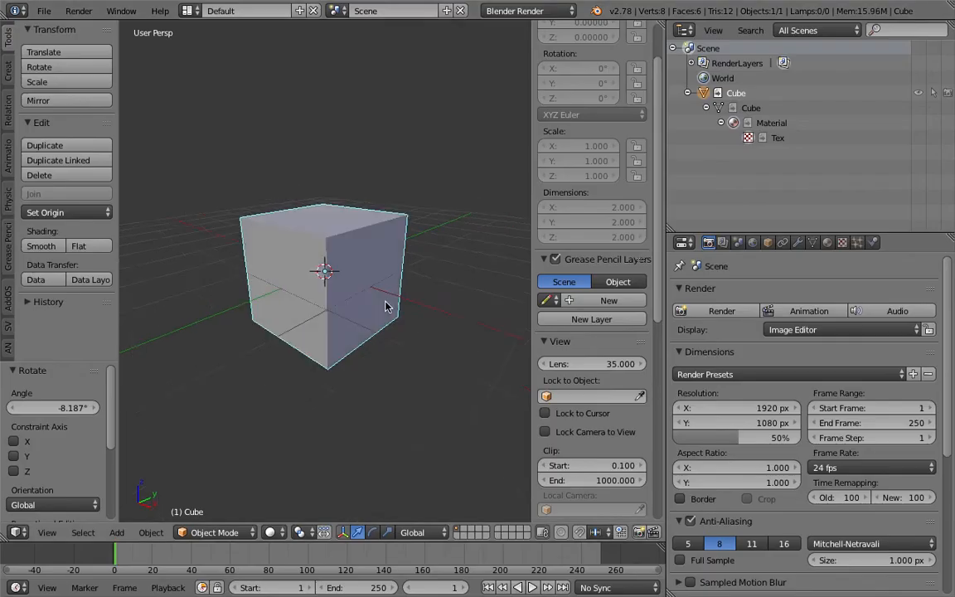
- Open the recent file CubeA.blend and switch its render engine to Cycles Render
click(43, 10)
mouse_move(83, 59)
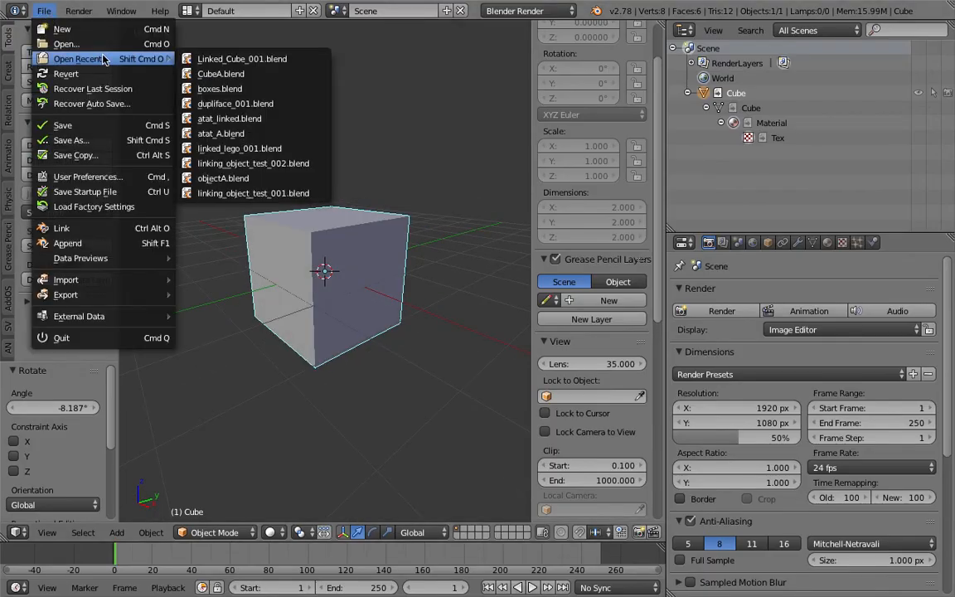
click(229, 73)
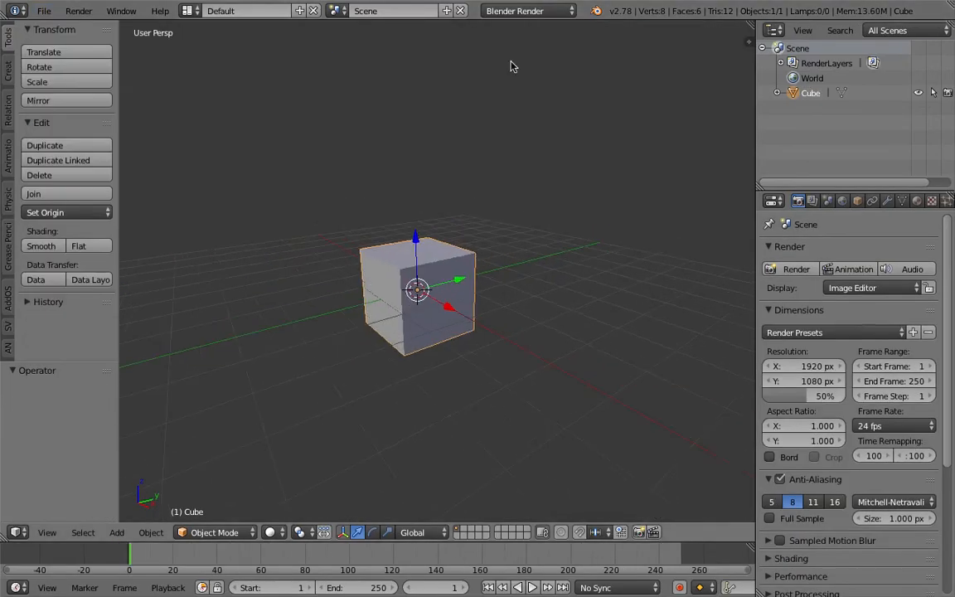
click(518, 12)
click(537, 63)
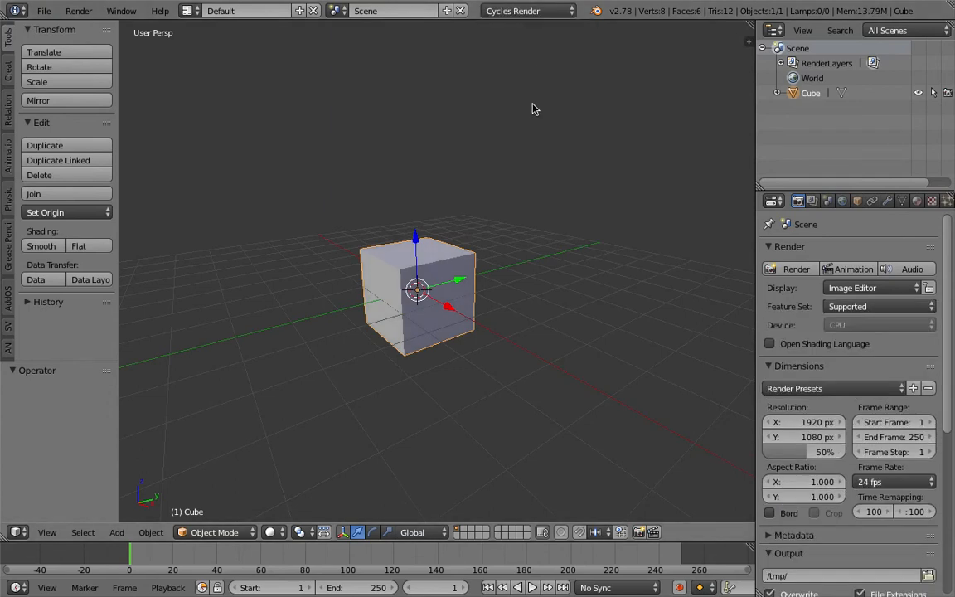
- Remove the cube's existing material slot and create a new material for it
click(920, 203)
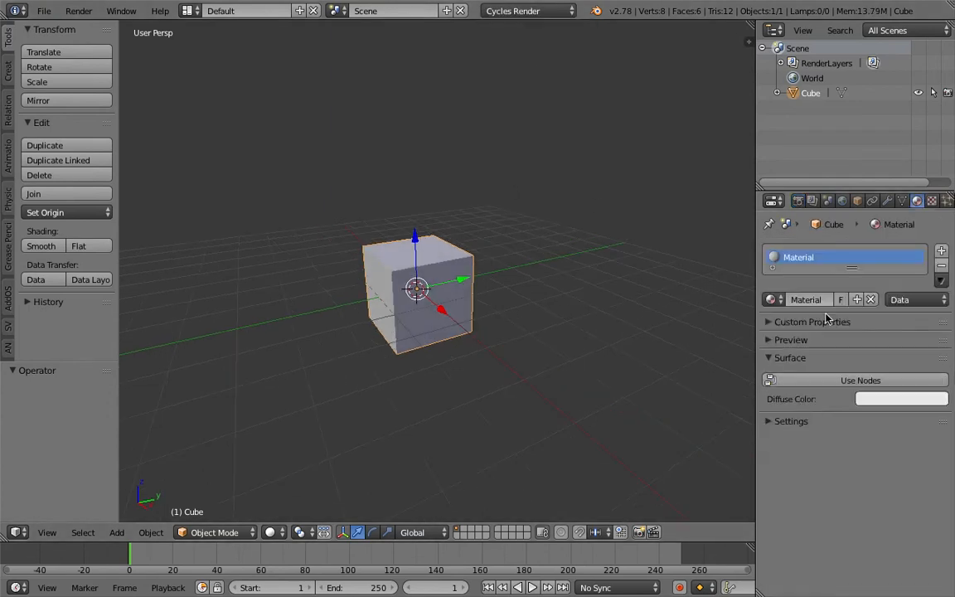
click(941, 266)
middle_drag(571, 248, 572, 277)
scroll(572, 277, up, 1)
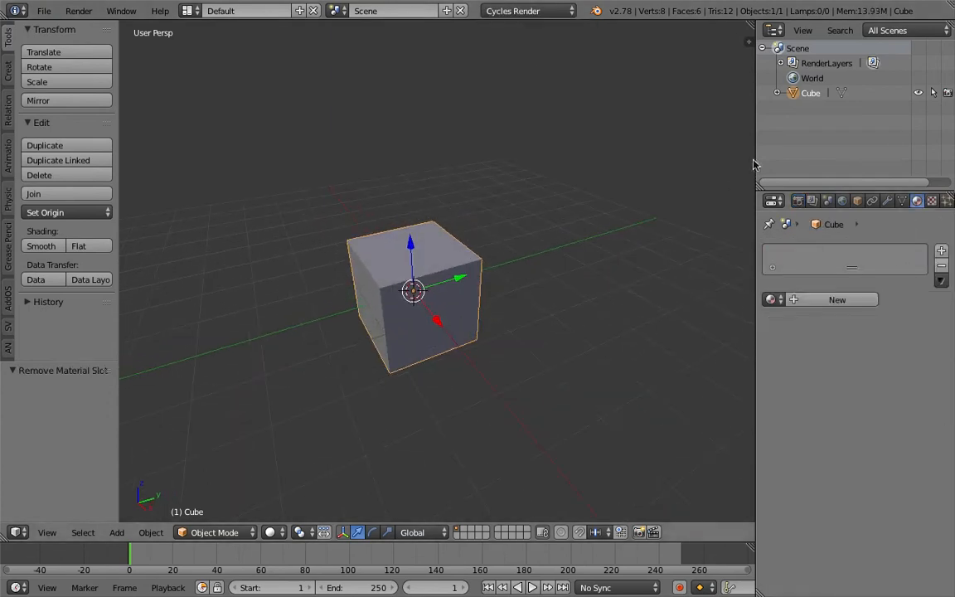
drag(757, 159, 686, 166)
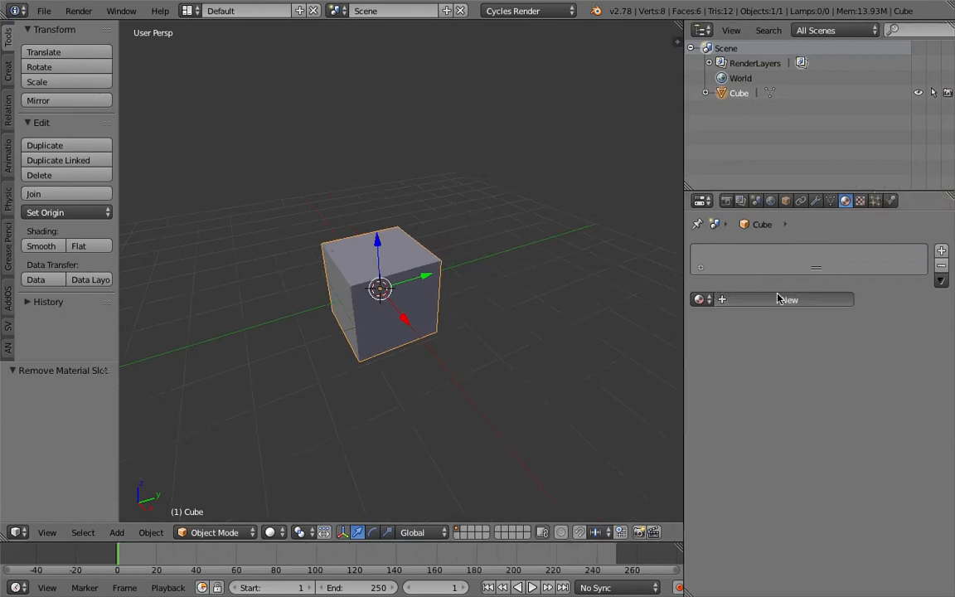
click(780, 300)
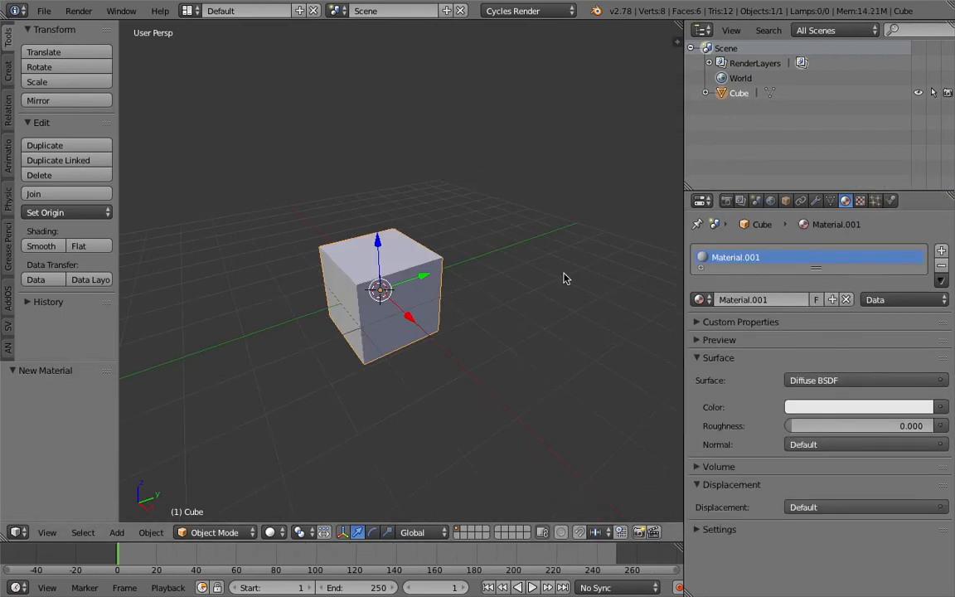
scroll(580, 285, up, 2)
middle_drag(580, 285, 568, 259)
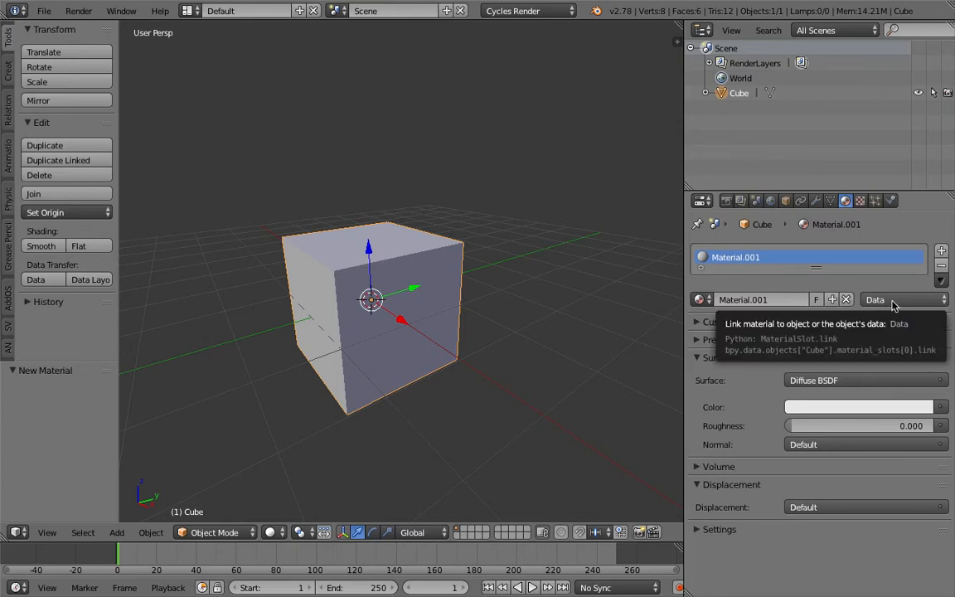
- Examine the Data and Object options for linking the cube's material, keeping it linked to Data
click(894, 300)
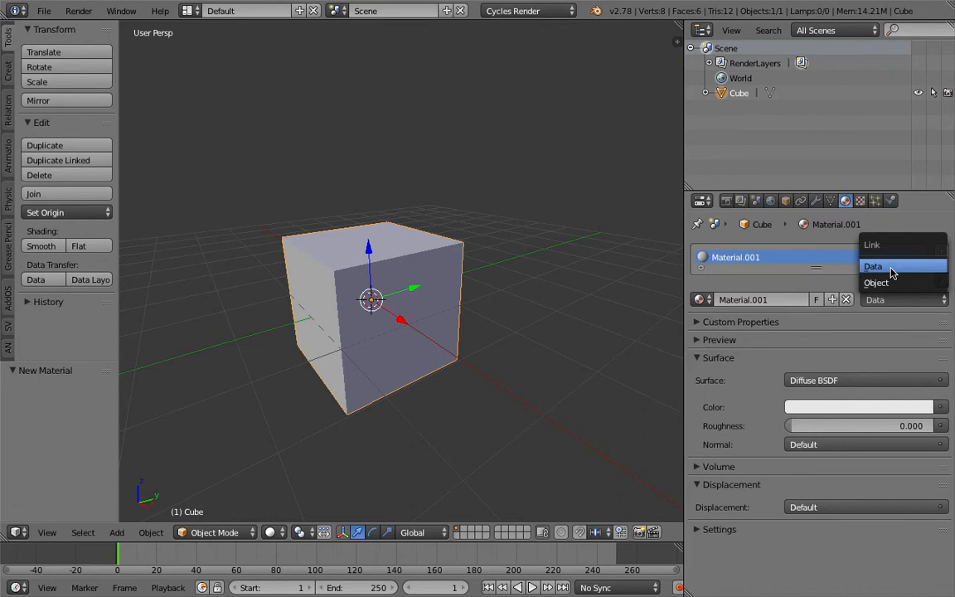
click(892, 269)
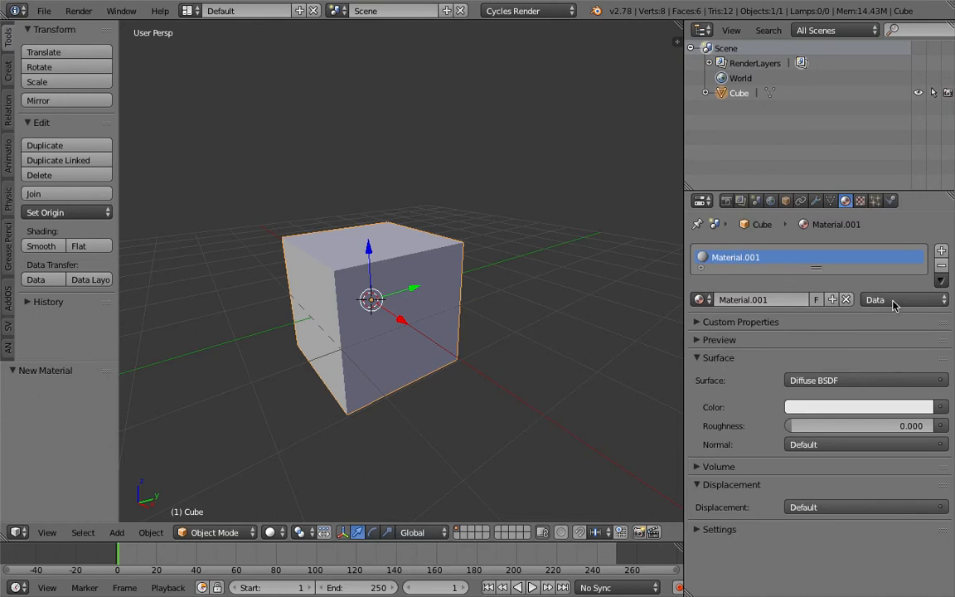
click(892, 303)
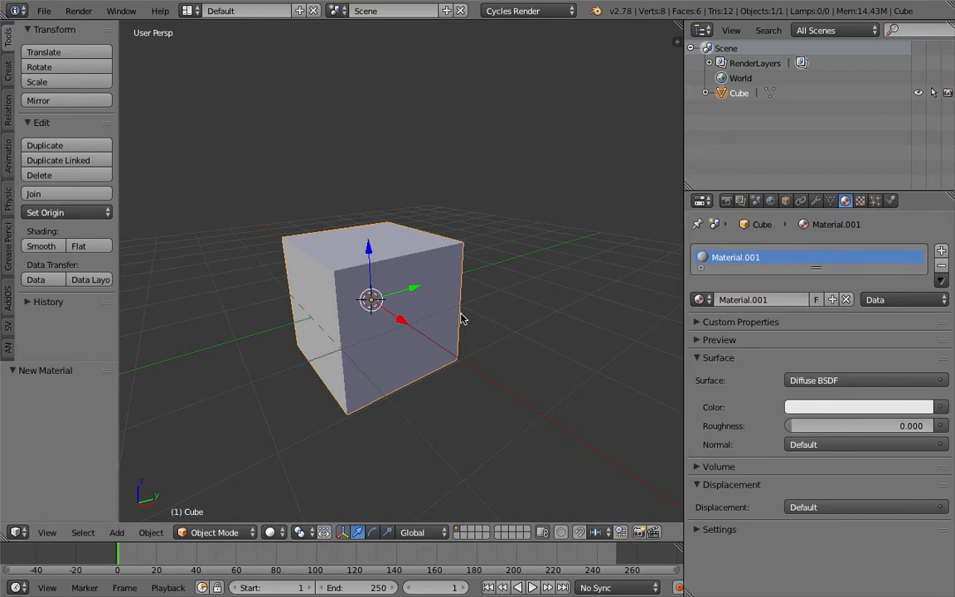
scroll(460, 320, up, 2)
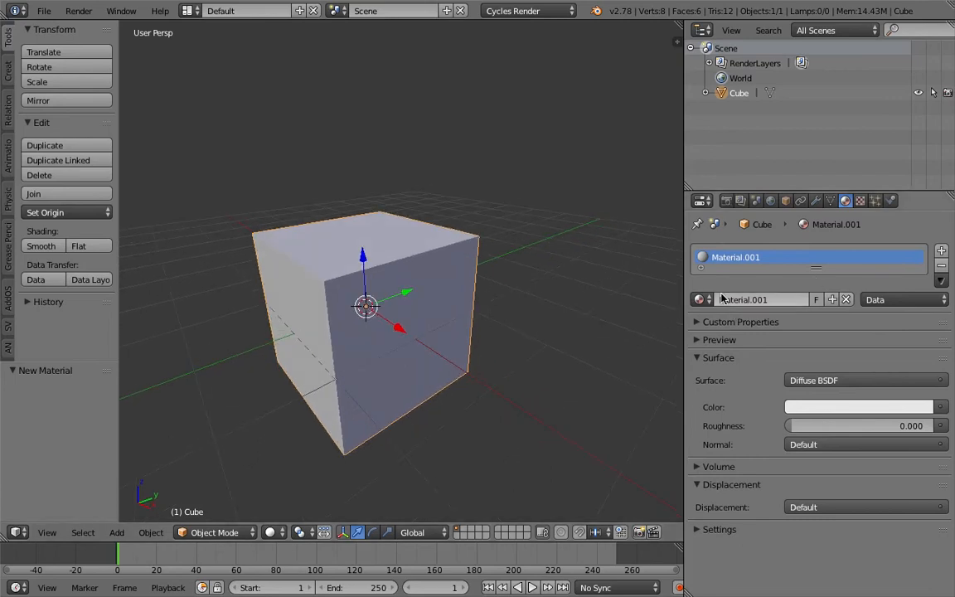
middle_drag(588, 288, 580, 265)
click(885, 299)
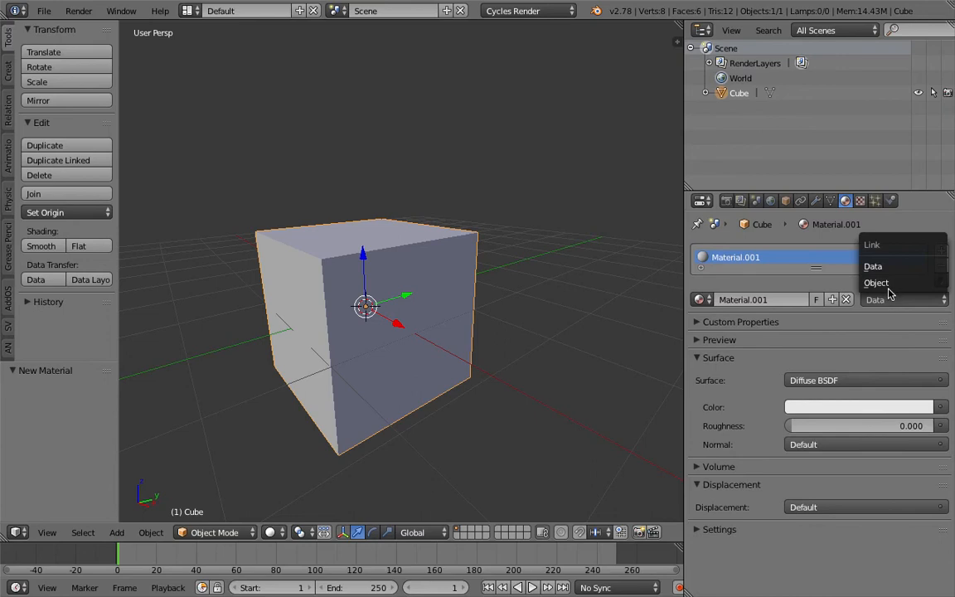
- Save CubeA.blend with the new material, overwriting the existing file
middle_drag(544, 298, 535, 298)
key(ctrl+s)
click(537, 301)
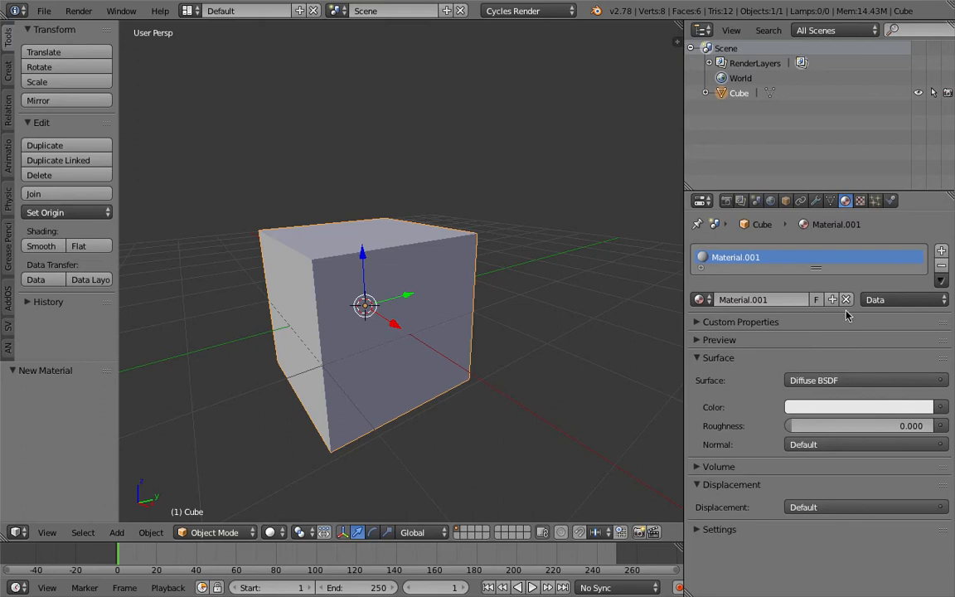
middle_drag(524, 259, 514, 251)
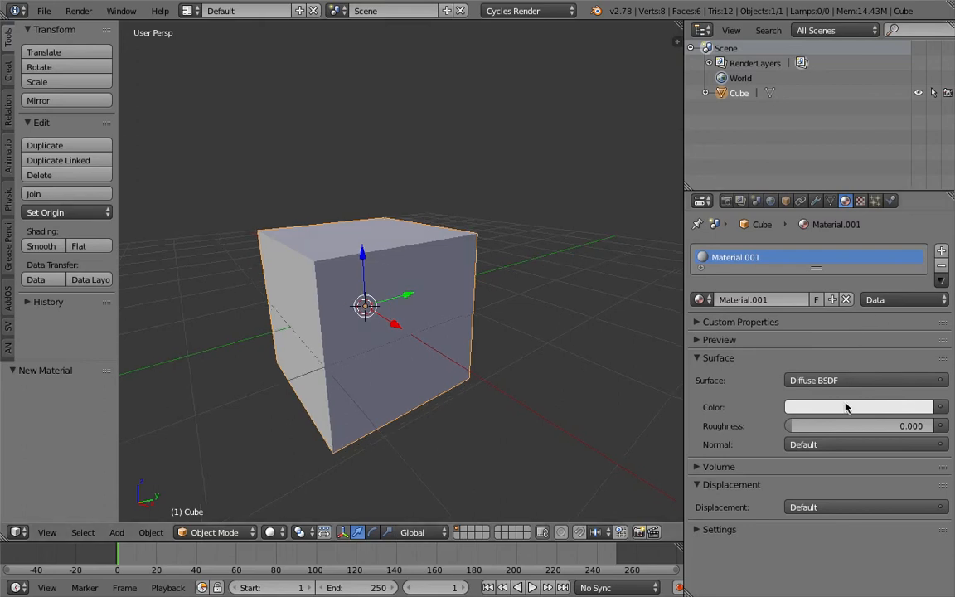
- Set the material's diffuse color to a pinkish red and change the viewport shading to Material
click(859, 407)
click(833, 281)
drag(833, 281, 862, 280)
click(274, 533)
click(307, 450)
- Save the recolored cube over CubeA.blend and open the recent file Linked_Cube_001.blend
mouse_move(387, 360)
middle_down()
mouse_move(384, 348)
mouse_move(393, 367)
middle_up()
key(ctrl+s)
click(393, 371)
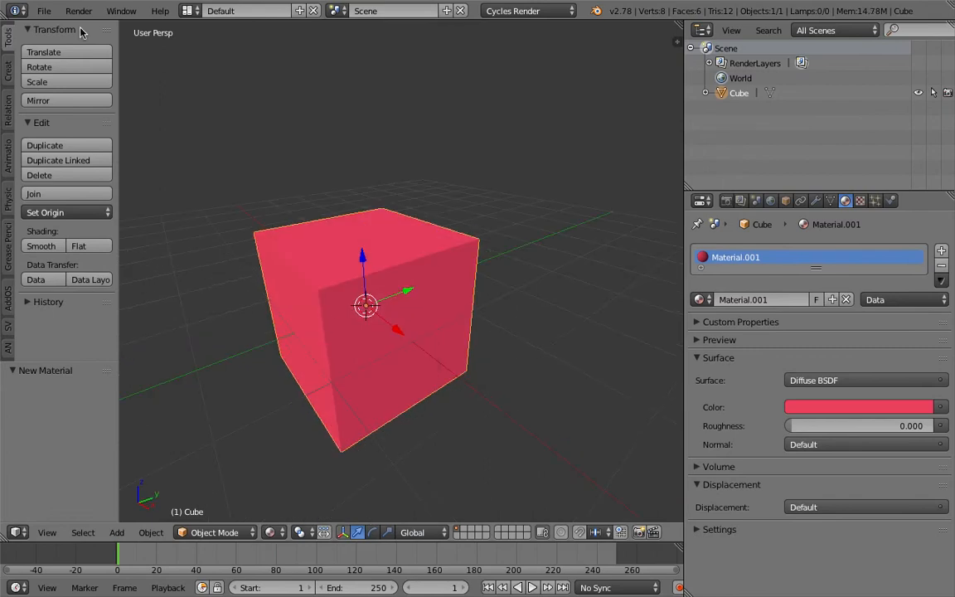
click(43, 11)
mouse_move(133, 58)
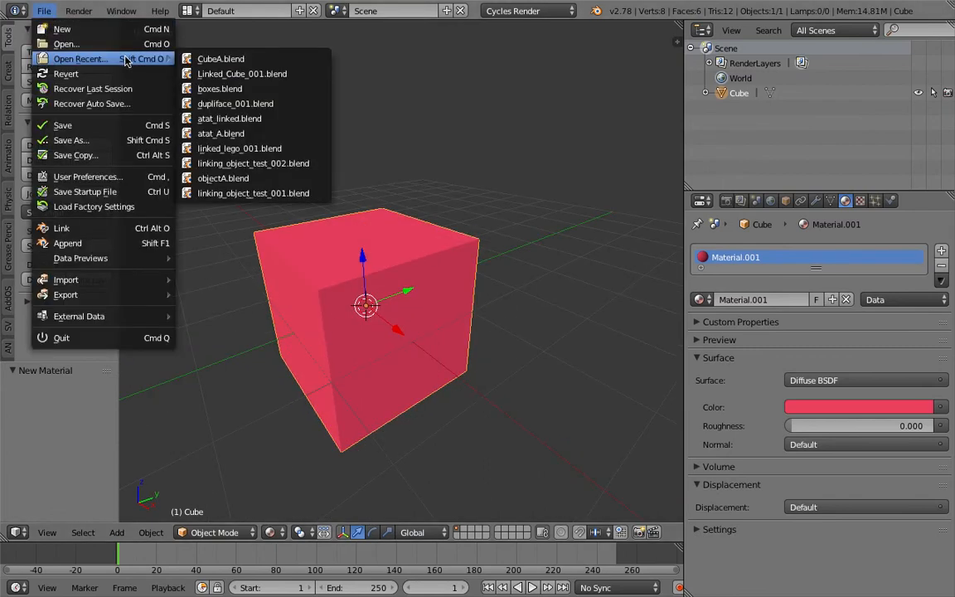
click(224, 74)
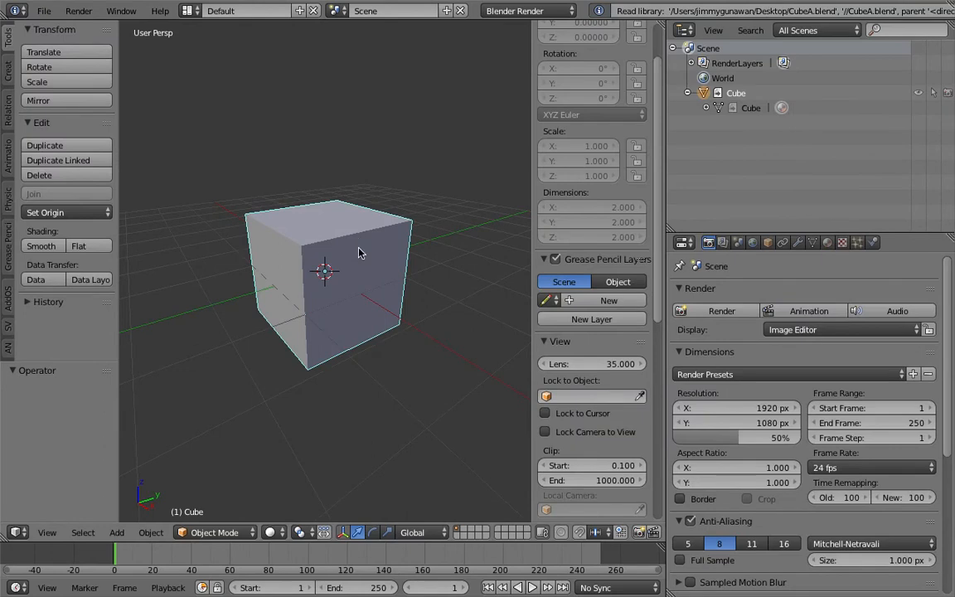
- Show the linked cube's material settings and change the viewport shading to Material
middle_drag(359, 248, 364, 239)
click(828, 243)
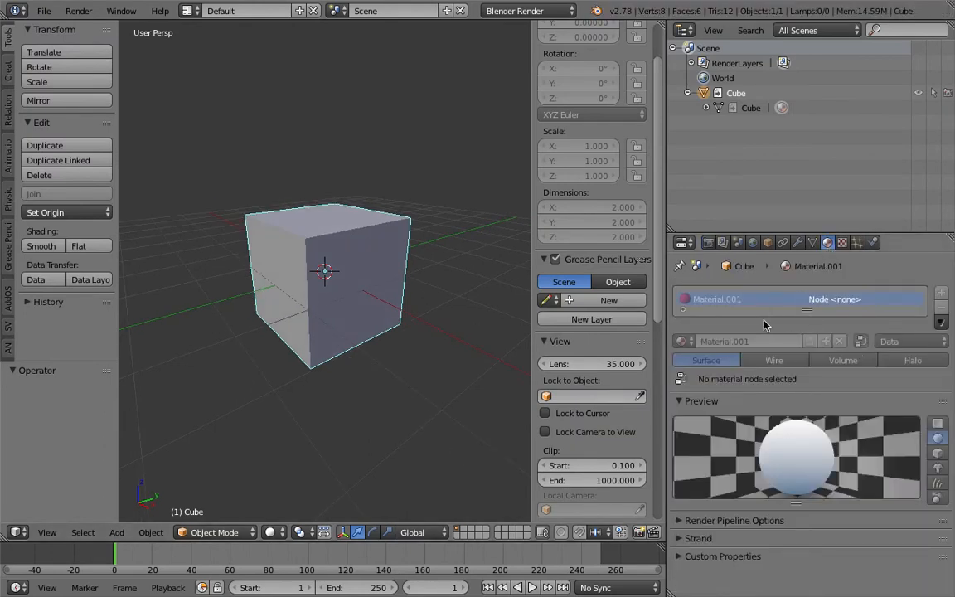
middle_drag(478, 277, 278, 491)
click(270, 532)
click(298, 451)
mouse_move(299, 451)
middle_down()
mouse_move(310, 358)
mouse_move(338, 306)
mouse_move(303, 384)
middle_up()
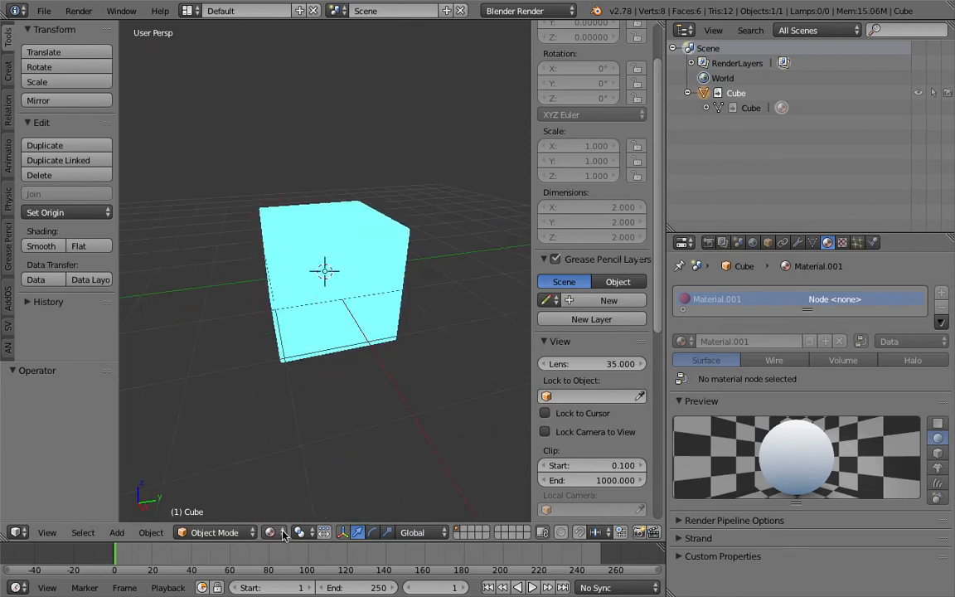
- Switch the linked scene's render engine to Cycles Render
click(522, 10)
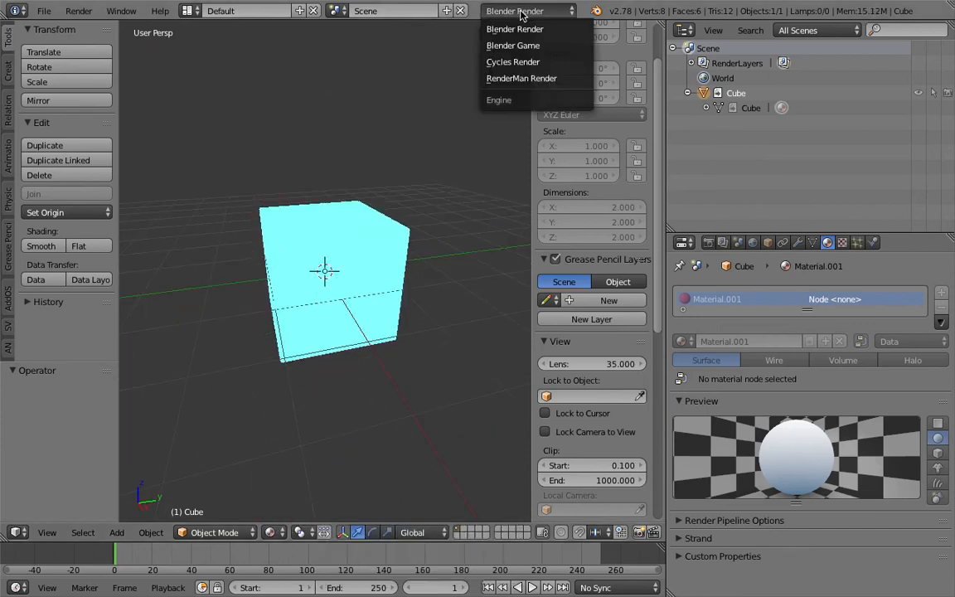
click(527, 62)
middle_drag(390, 178, 296, 211)
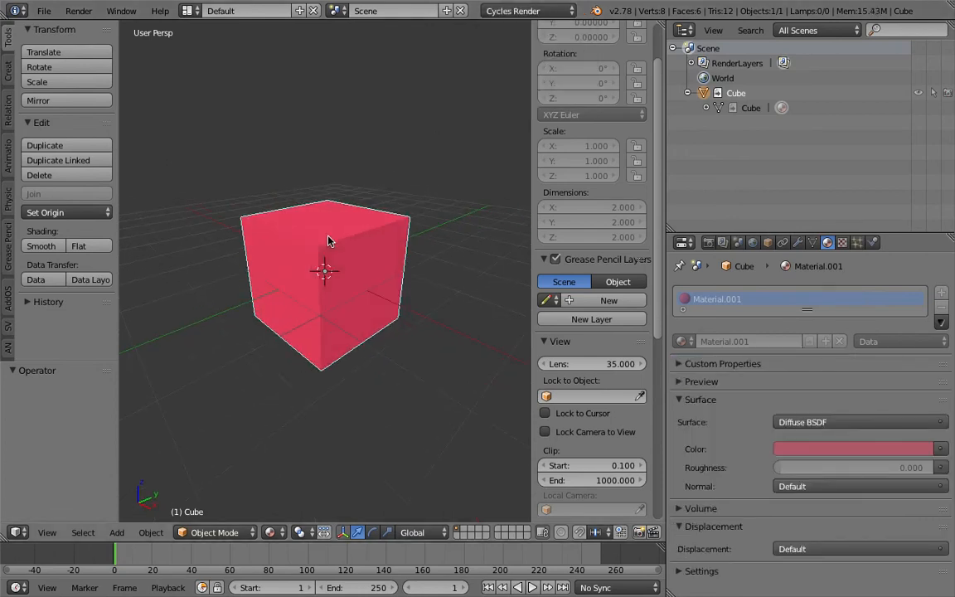
- Save Linked_Cube_001.blend over the existing file and reopen the recent file CubeA.blend
middle_drag(399, 246, 358, 271)
key(super+s)
click(358, 271)
click(46, 12)
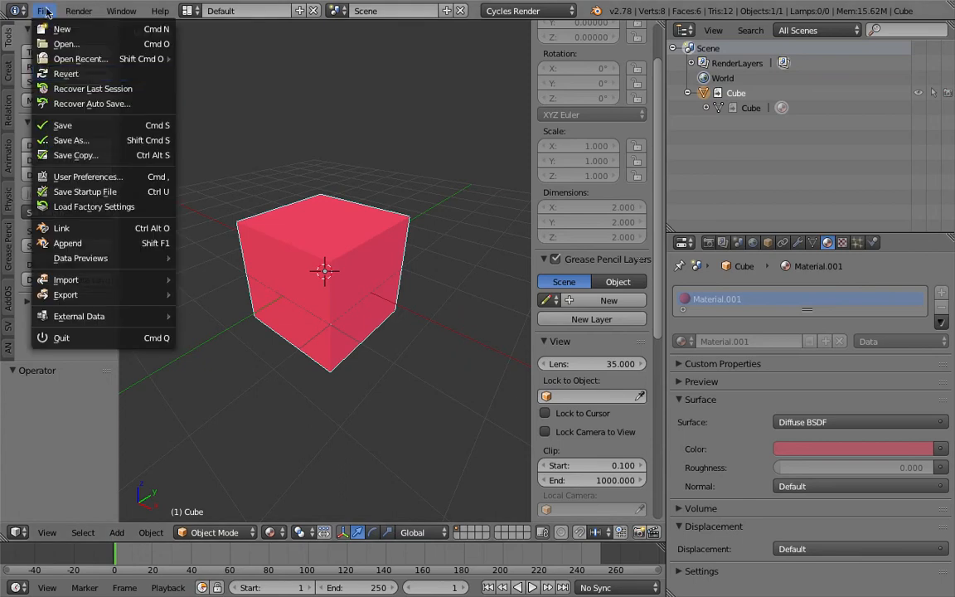
mouse_move(122, 60)
click(218, 68)
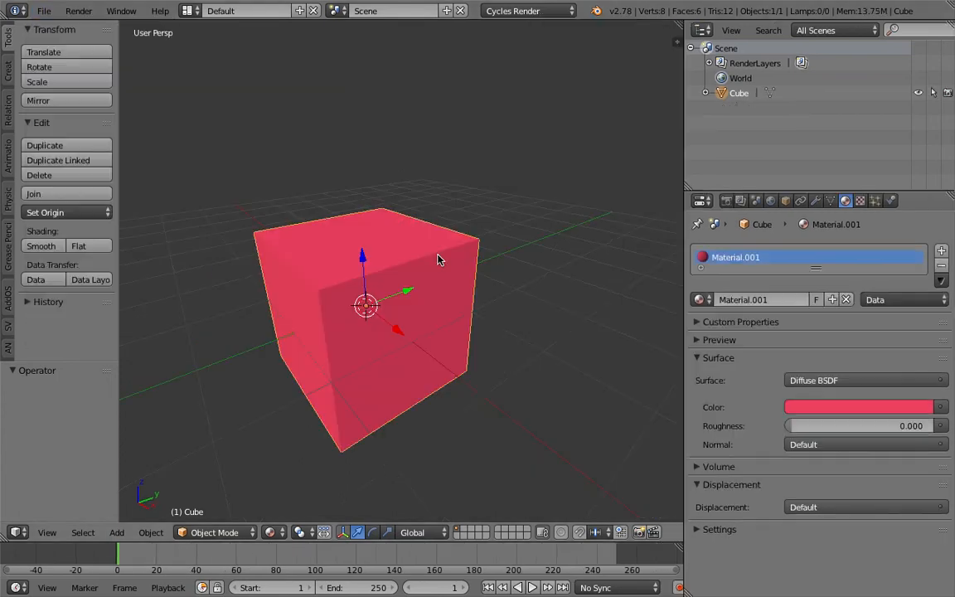
- Change the cube's diffuse colour to yellow-green and save over CubeA.blend
click(801, 406)
drag(862, 286, 802, 258)
key(super+s)
click(438, 248)
- Open the recent file Linked_Cube_001.blend and save it over the existing file
click(40, 11)
mouse_move(108, 58)
click(349, 59)
middle_drag(380, 279, 360, 357)
scroll(380, 267, down, 4)
key(super+s)
click(373, 318)
mouse_move(348, 286)
middle_down()
mouse_move(368, 258)
mouse_move(324, 276)
mouse_move(332, 285)
middle_up()
scroll(352, 299, up, 1)
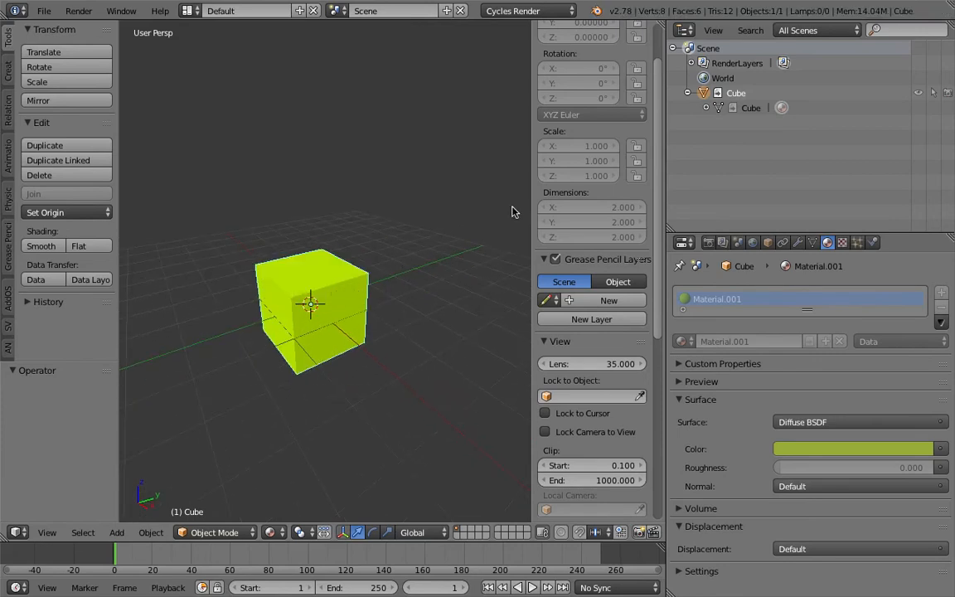
- Hide the 3D view's properties region and inspect the linked cube's updated colour
drag(533, 199, 643, 195)
middle_drag(464, 242, 459, 235)
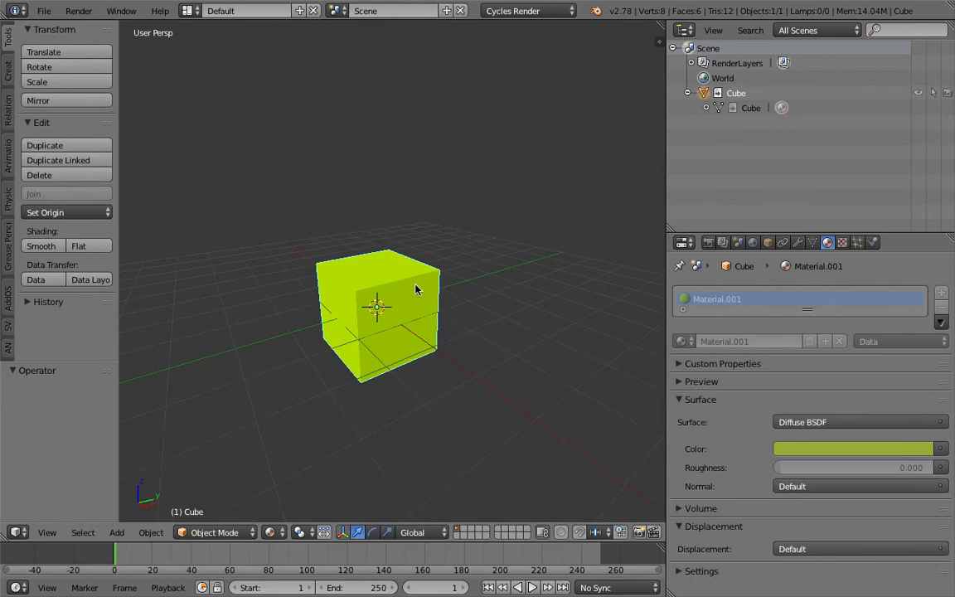
scroll(415, 288, down, 1)
middle_drag(415, 288, 423, 288)
shift+middle_drag(424, 288, 401, 267)
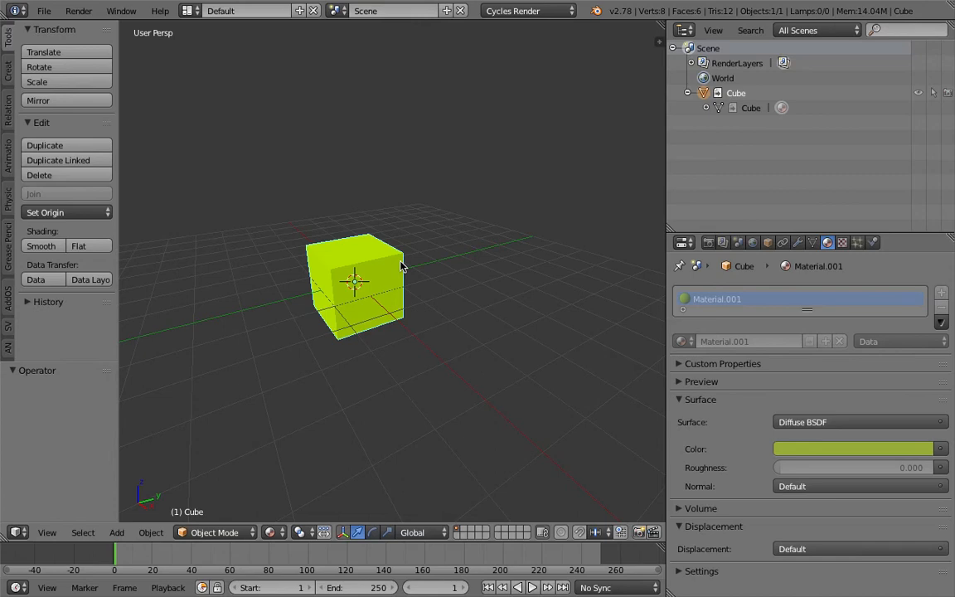
mouse_move(400, 266)
middle_down()
mouse_move(406, 262)
mouse_move(352, 270)
mouse_move(406, 246)
middle_up()
scroll(353, 269, up, 3)
middle_drag(405, 246, 428, 252)
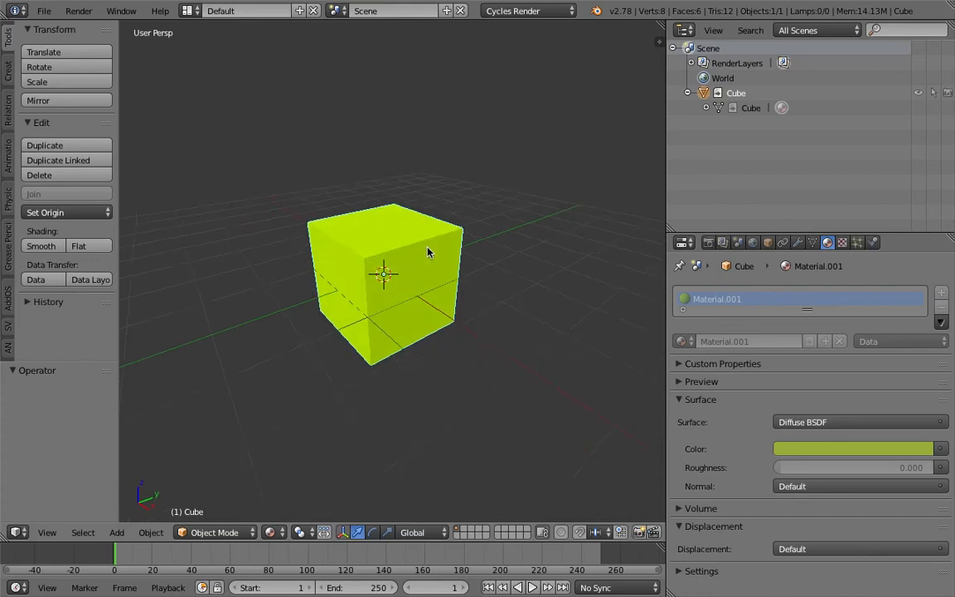
scroll(428, 252, down, 3)
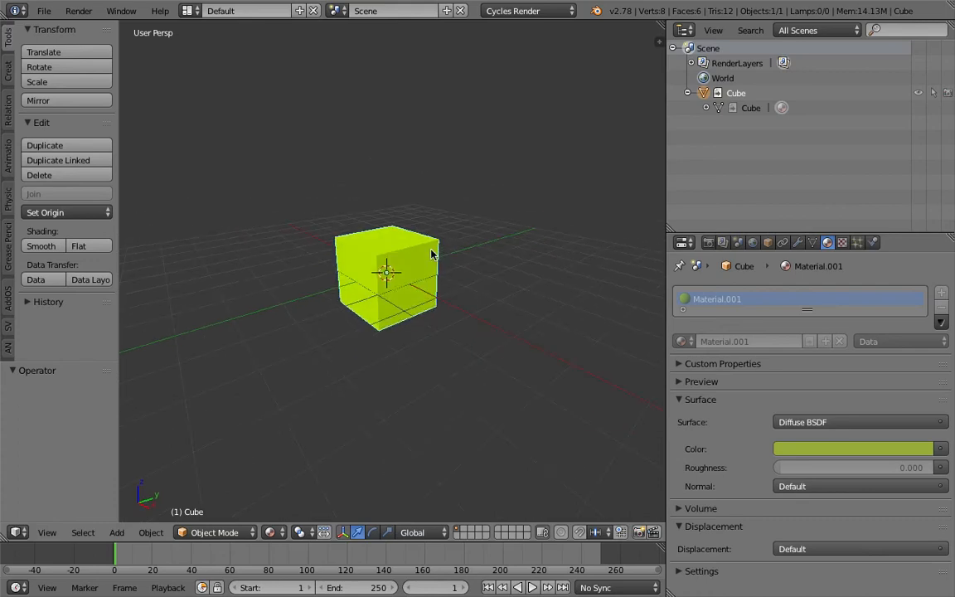
key(space)
text(prox)
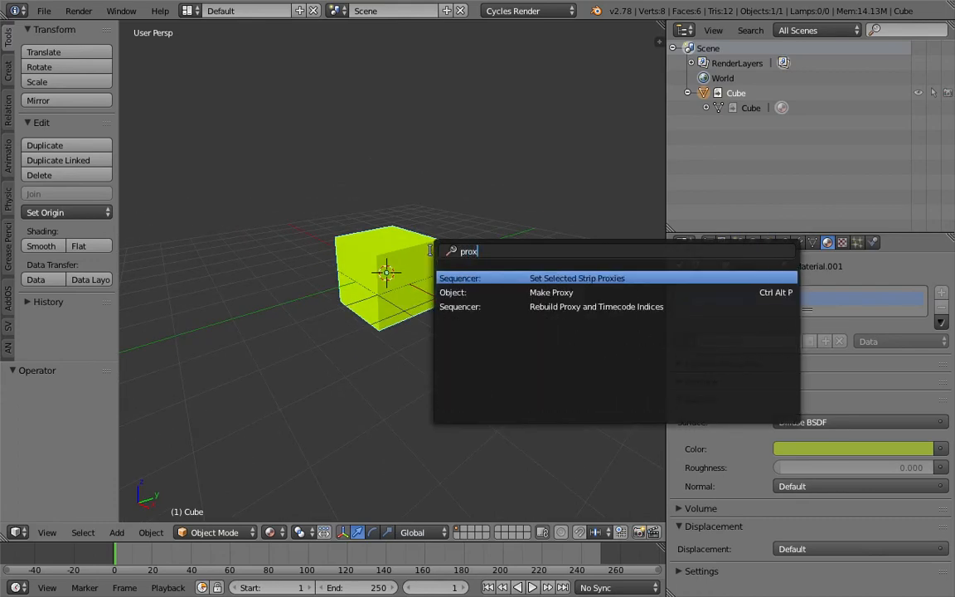
key(Down)
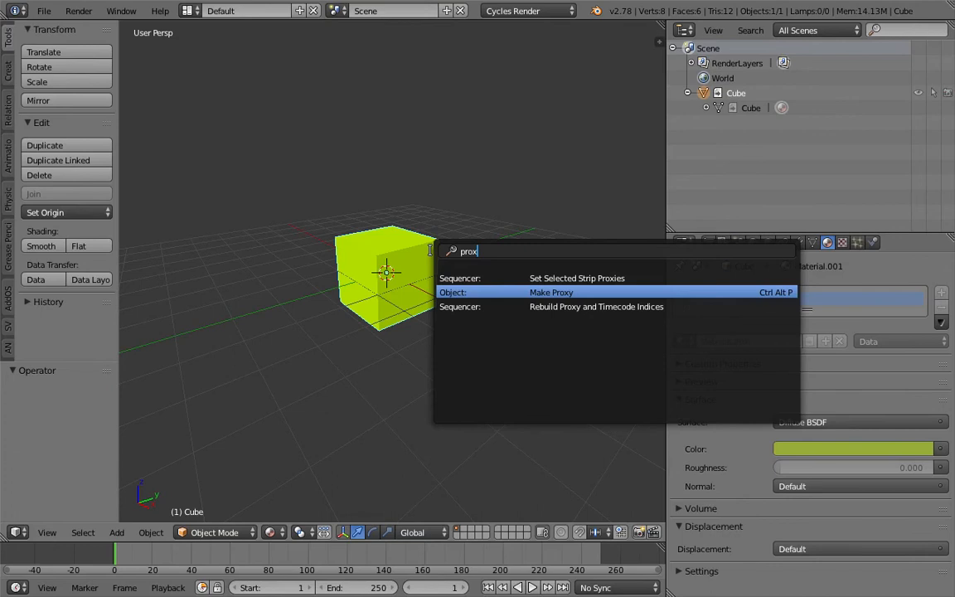
key(Escape)
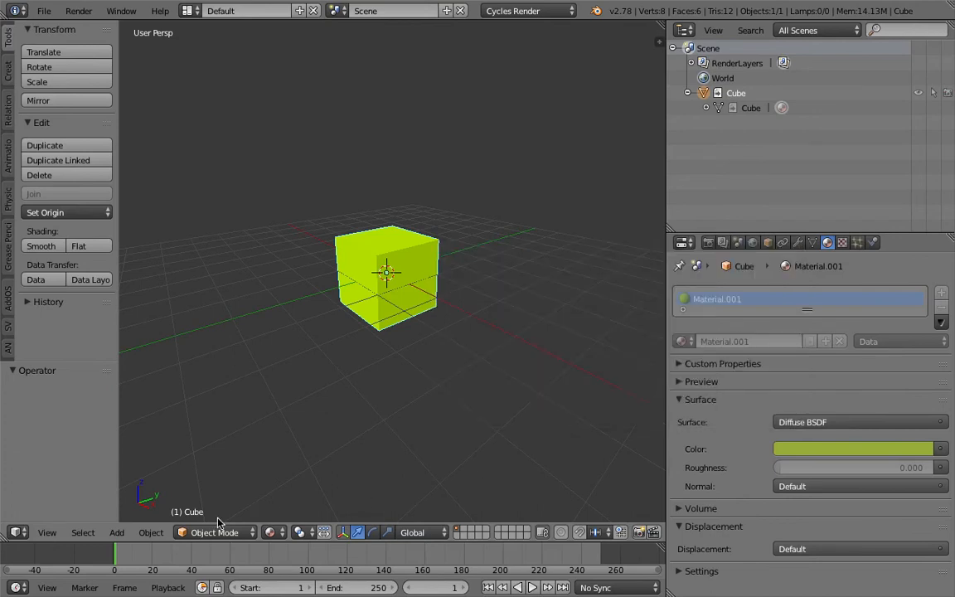
- Make a proxy of the linked cube
click(151, 532)
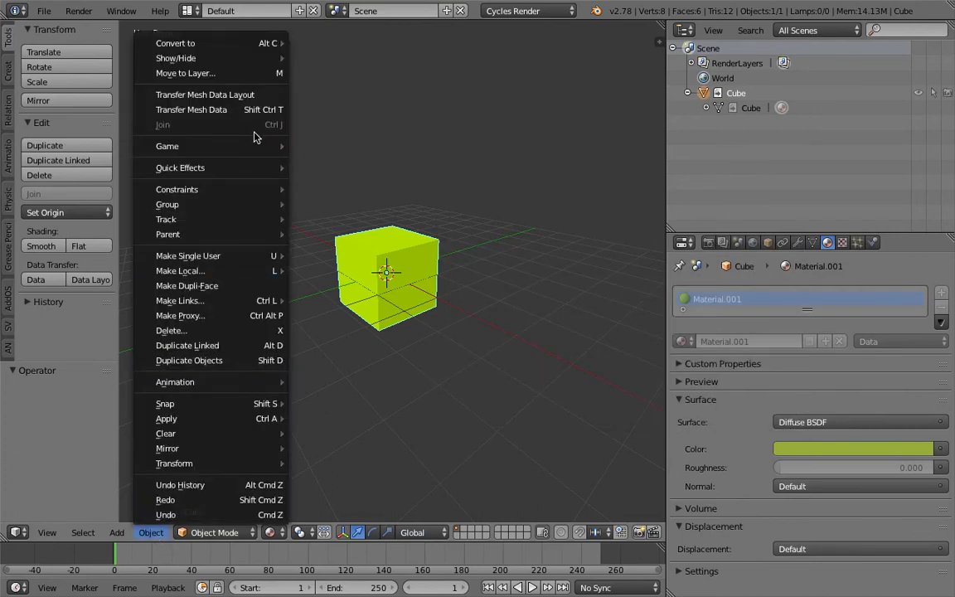
click(245, 322)
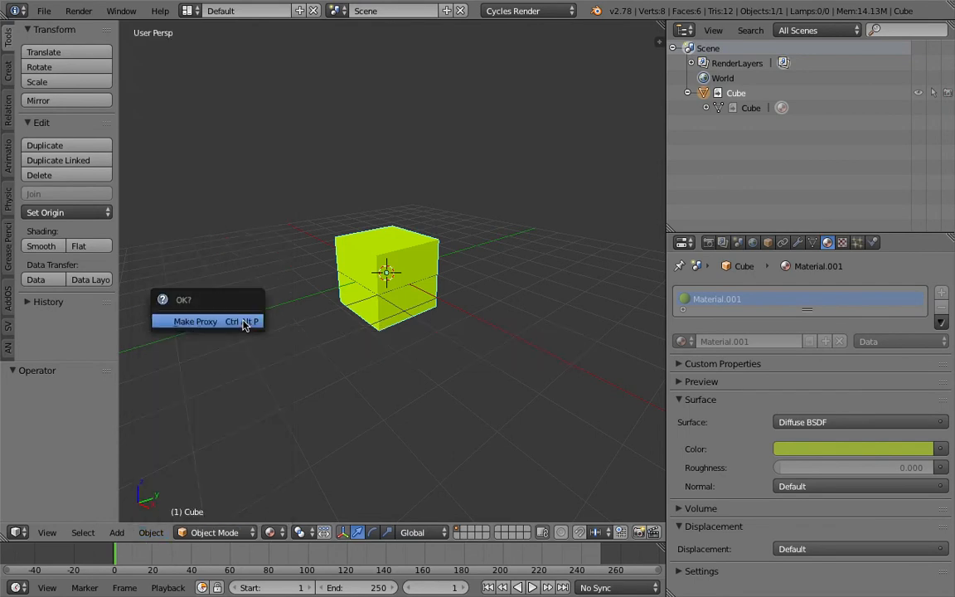
click(245, 322)
middle_drag(384, 270, 406, 263)
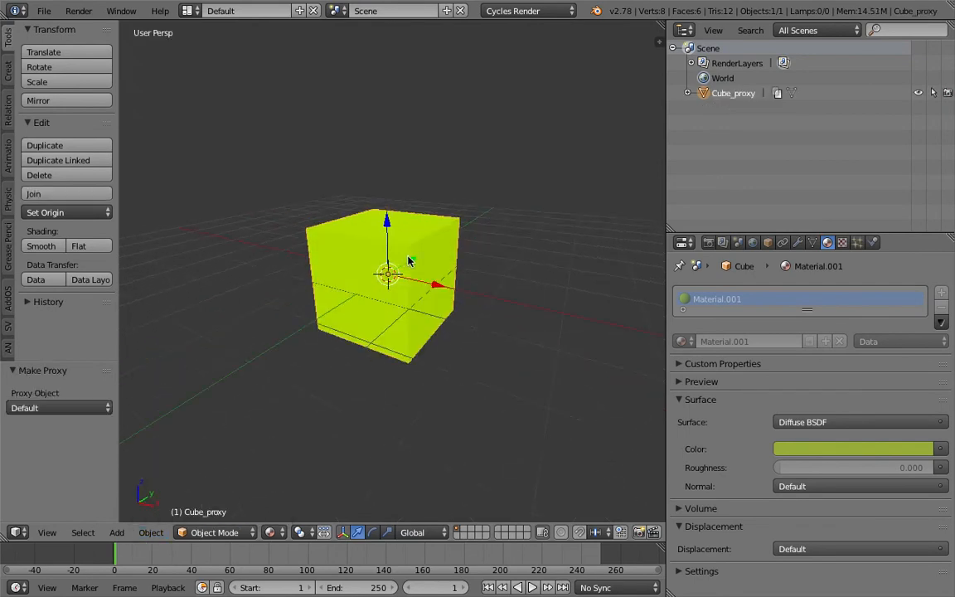
scroll(406, 262, down, 3)
- Move the proxy cube away from the origin, trackball-rotate it about 13.75° and -20.05°, and scale it by about 1.514
key(g)
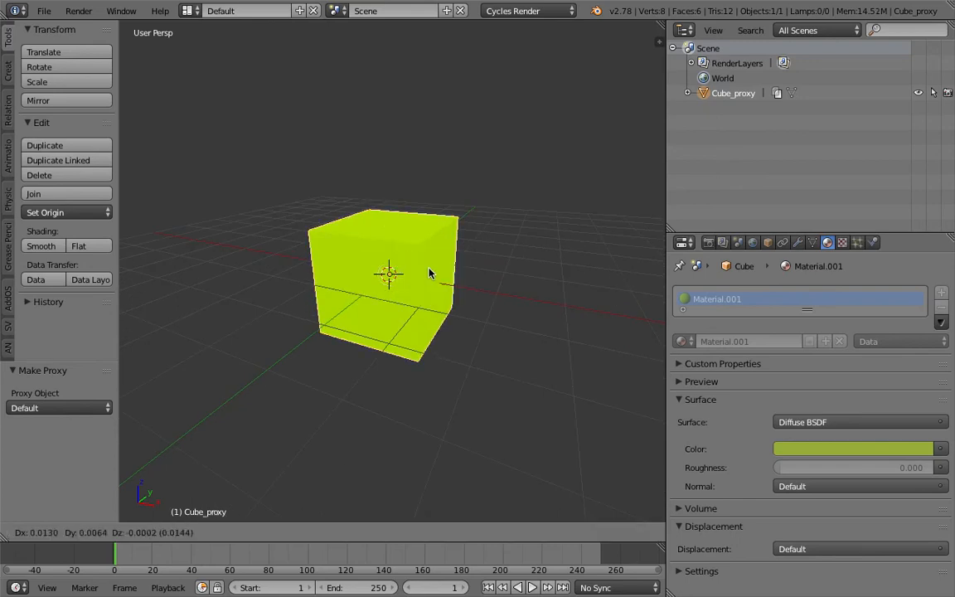
click(489, 223)
key(r)
key(r)
click(464, 256)
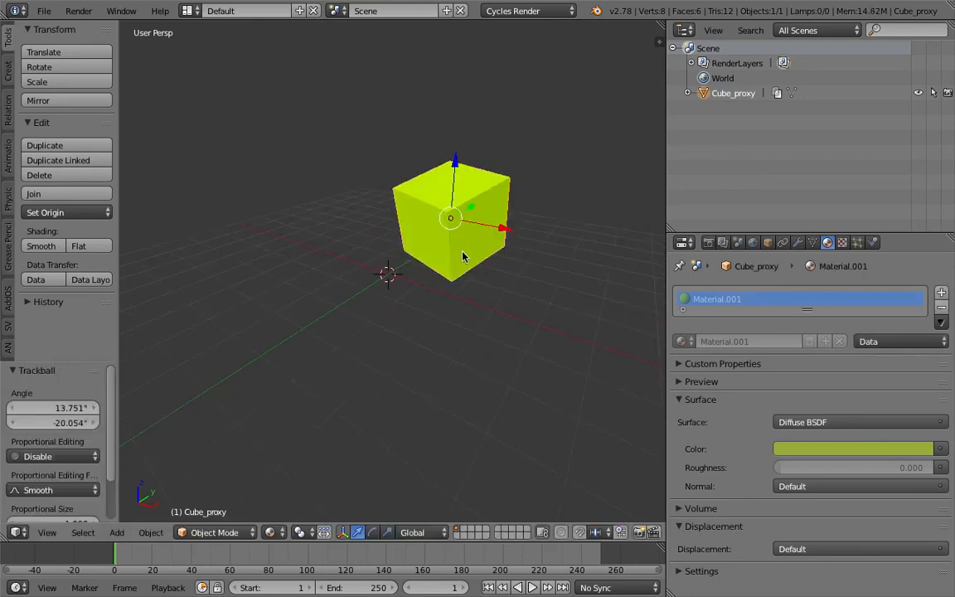
key(s)
click(542, 313)
- Trackball-rotate the proxy cube freely again and scale it by about 0.637
scroll(536, 324, down, 2)
key(r)
key(r)
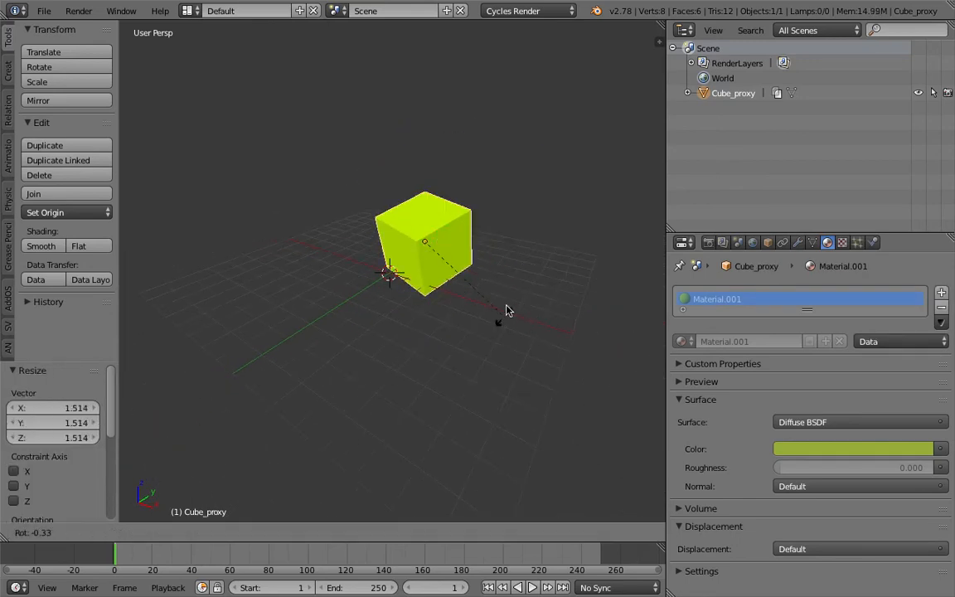
click(556, 248)
key(s)
click(490, 279)
key(r)
key(r)
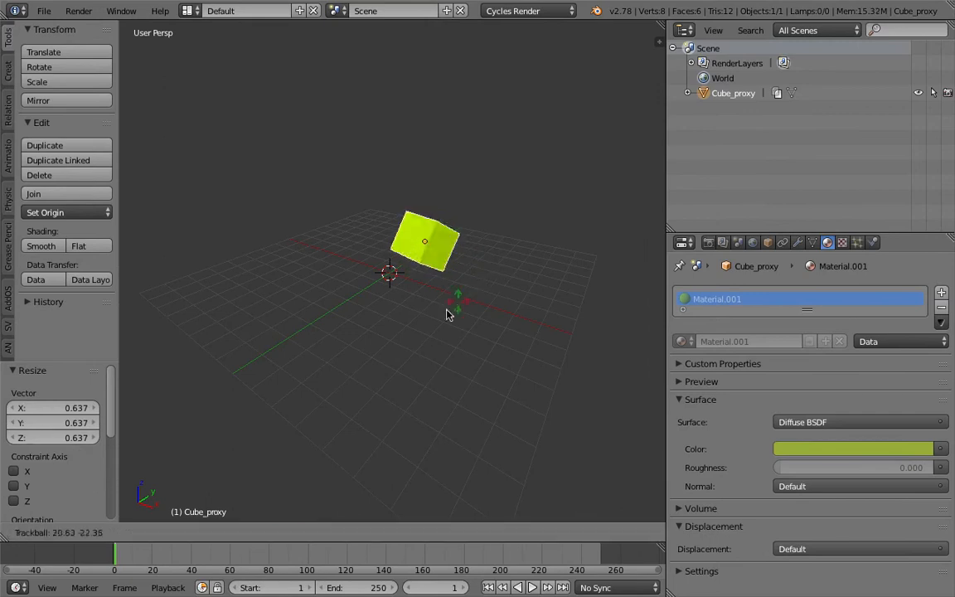
click(415, 253)
mouse_move(415, 254)
middle_down()
mouse_move(359, 239)
mouse_move(437, 265)
mouse_move(422, 261)
middle_up()
- Clear the proxy cube's location and rotation, and try to enter Edit Mode on it
key(alt+g)
scroll(438, 265, up, 2)
key(Tab)
click(523, 268)
middle_drag(522, 270, 405, 267)
key(alt+r)
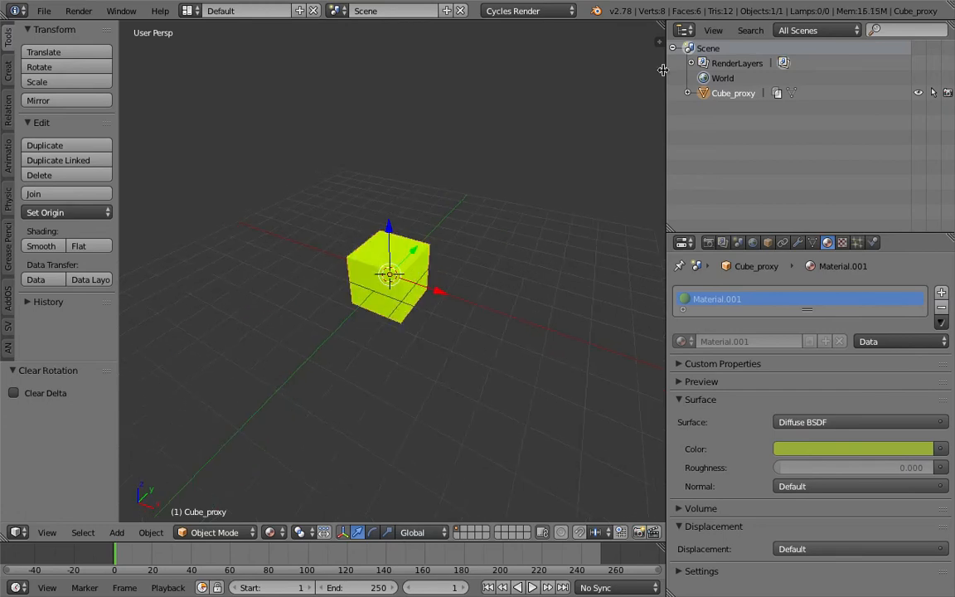
- Show the 3D view's properties region and save the scene as Linked_Cube_002.blend
key(n)
scroll(461, 262, up, 2)
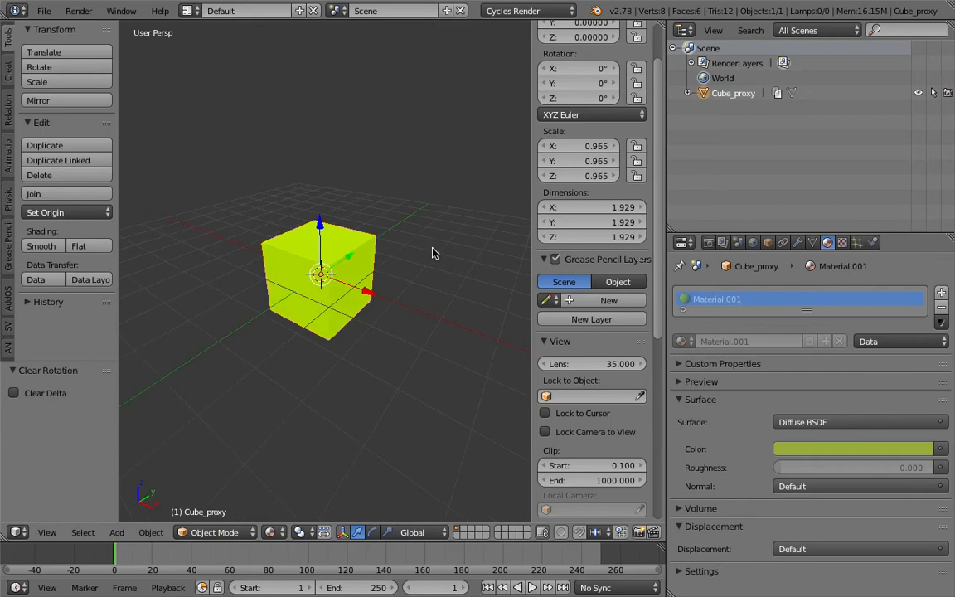
click(44, 10)
click(58, 133)
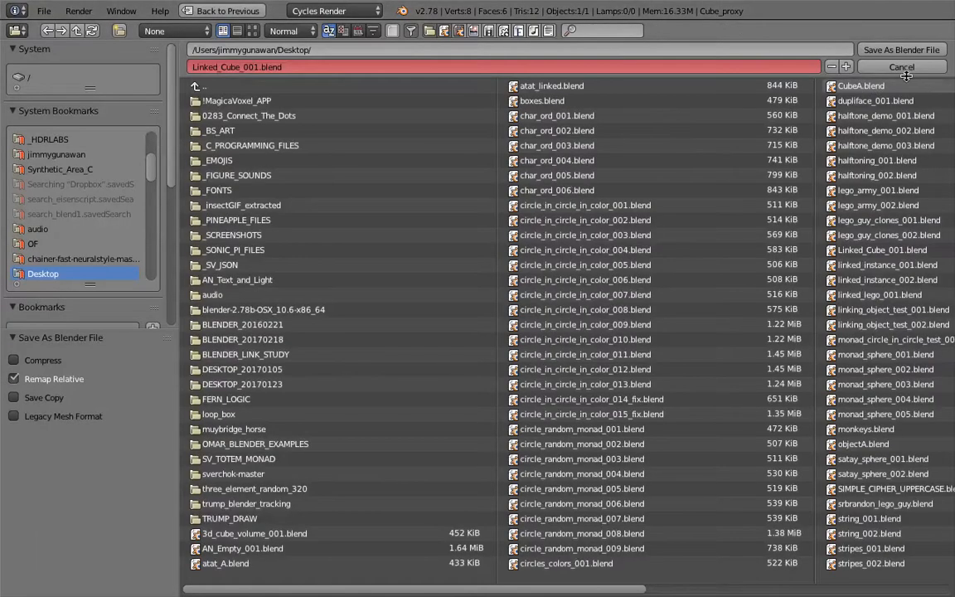
click(902, 50)
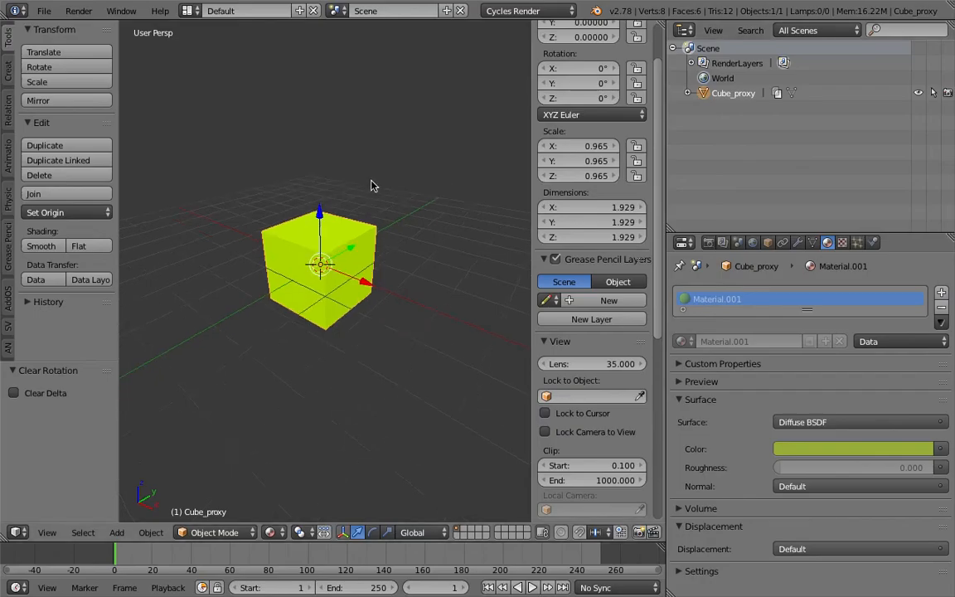
- Set the proxy cube's X, Y and Z scale to 1
scroll(590, 165, up, 3)
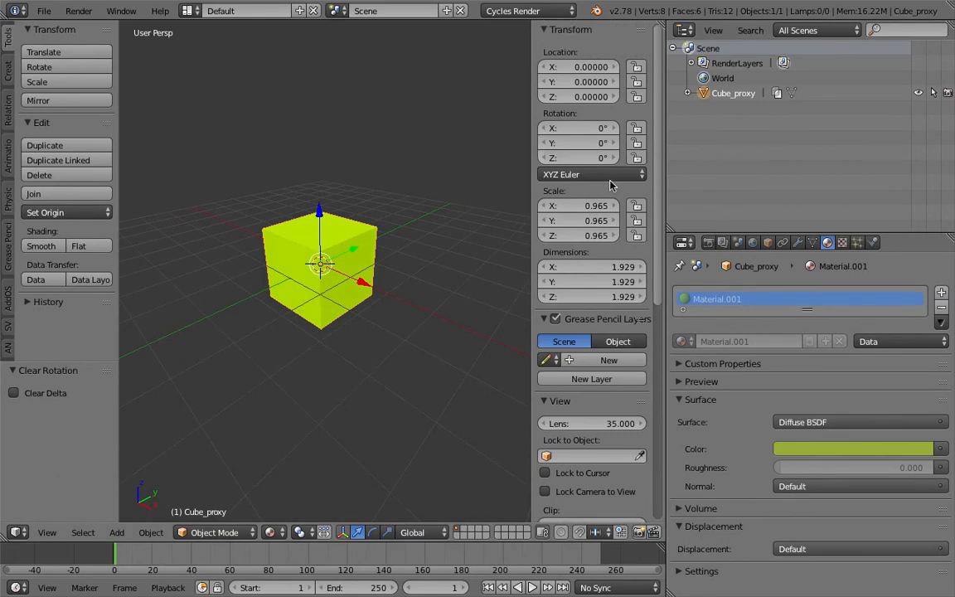
drag(595, 207, 599, 235)
key(Escape)
text(1)
key(Return)
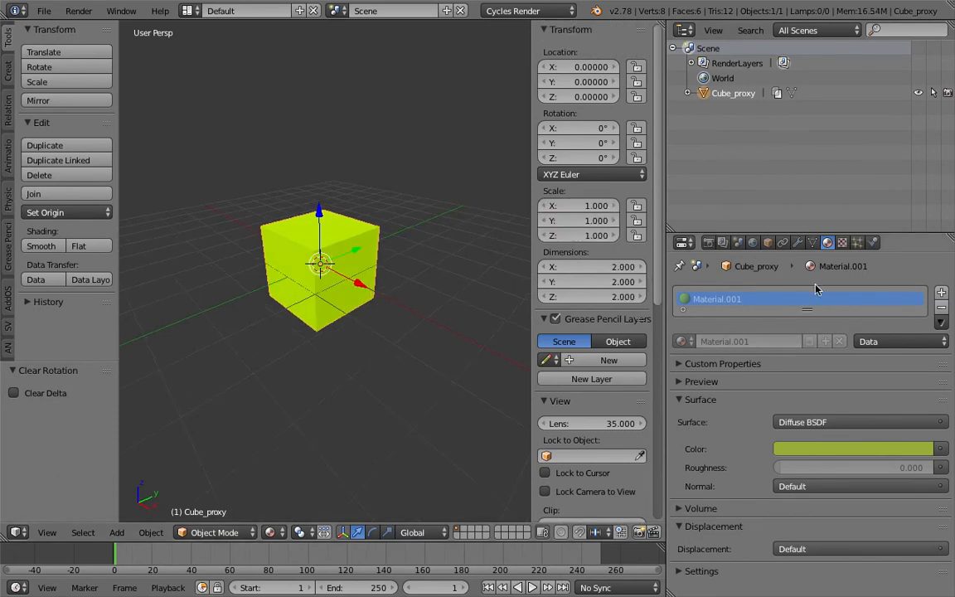
- Try adding and removing material slots on the proxy cube
click(942, 296)
click(942, 295)
click(942, 295)
click(944, 310)
click(943, 310)
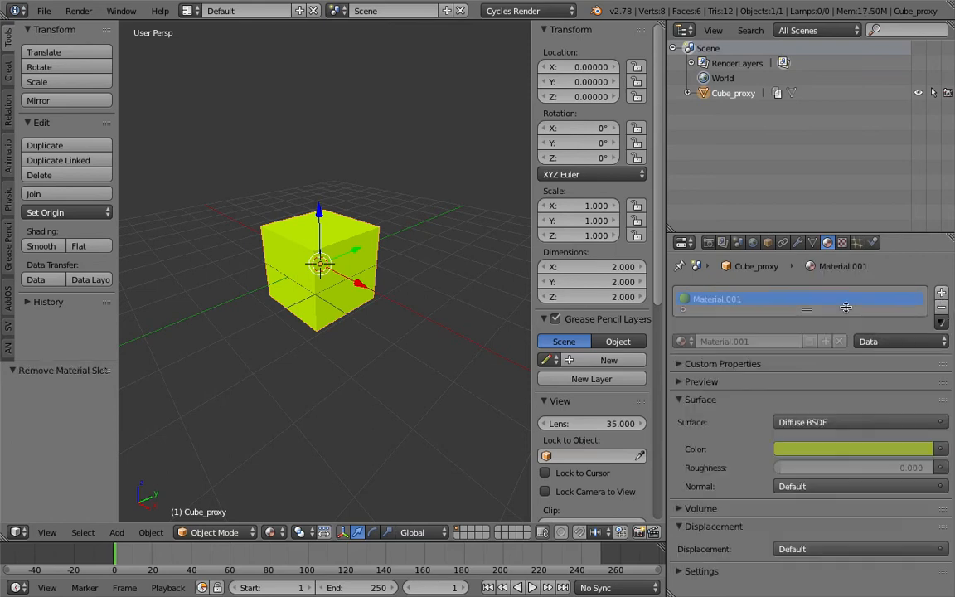
- Link the proxy cube's material slot to Object and give it a new material with a cyan diffuse colour
click(877, 342)
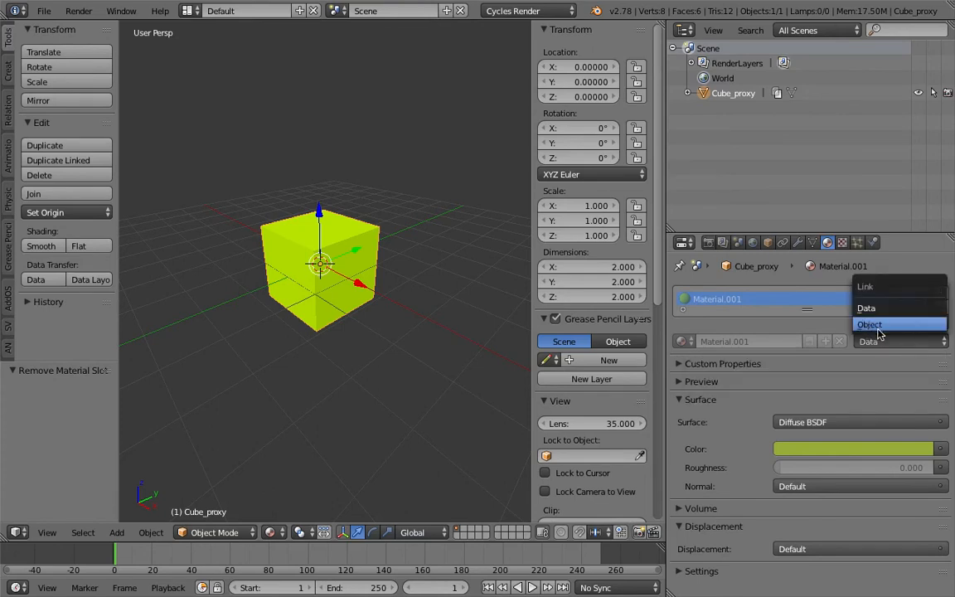
click(879, 332)
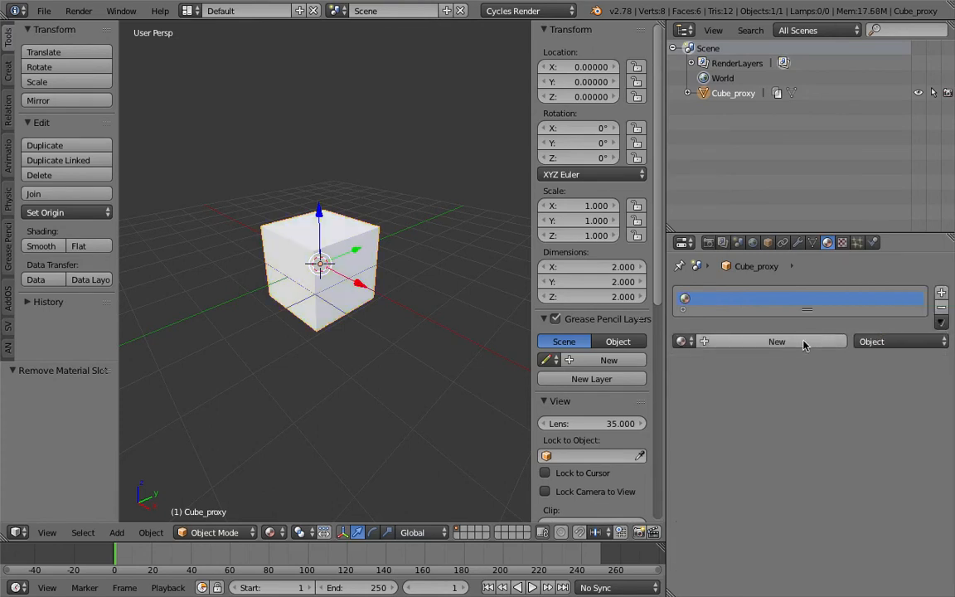
click(806, 339)
click(793, 448)
drag(831, 294, 860, 248)
- Save the scene with the cyan proxy cube over Linked_Cube_002.blend
shift+middle_drag(296, 235, 328, 256)
key(ctrl+s)
click(351, 220)
key(ctrl+s)
click(343, 261)
scroll(340, 259, up, 2)
middle_drag(249, 247, 232, 247)
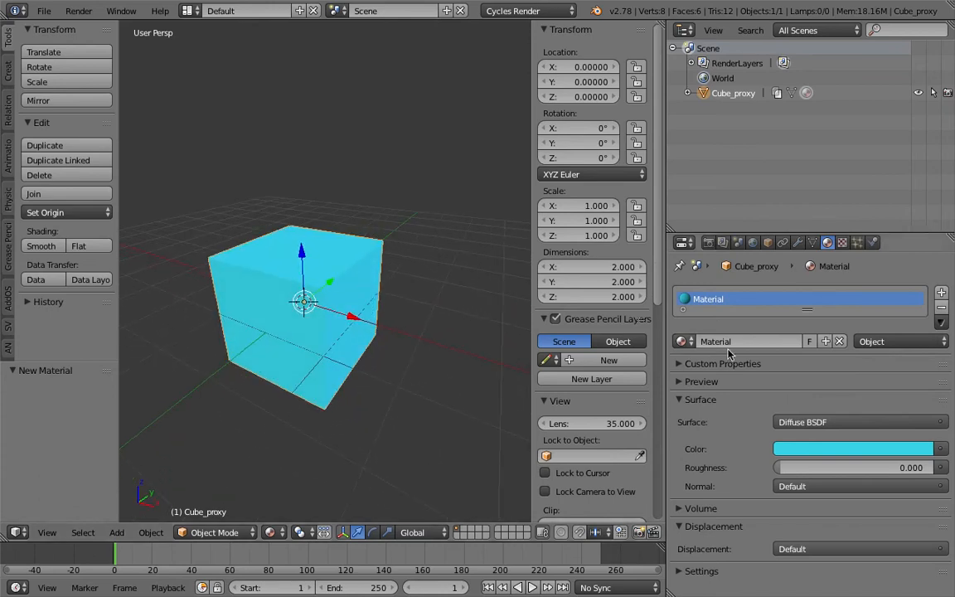
- Switch the proxy cube's material link to Data and back to Object to compare both materials
click(887, 343)
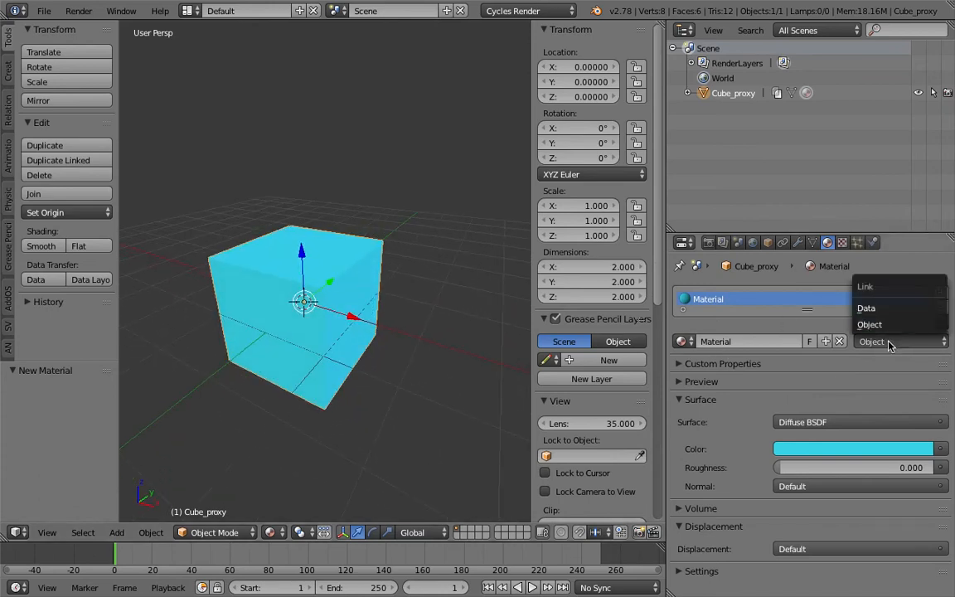
click(891, 308)
click(902, 341)
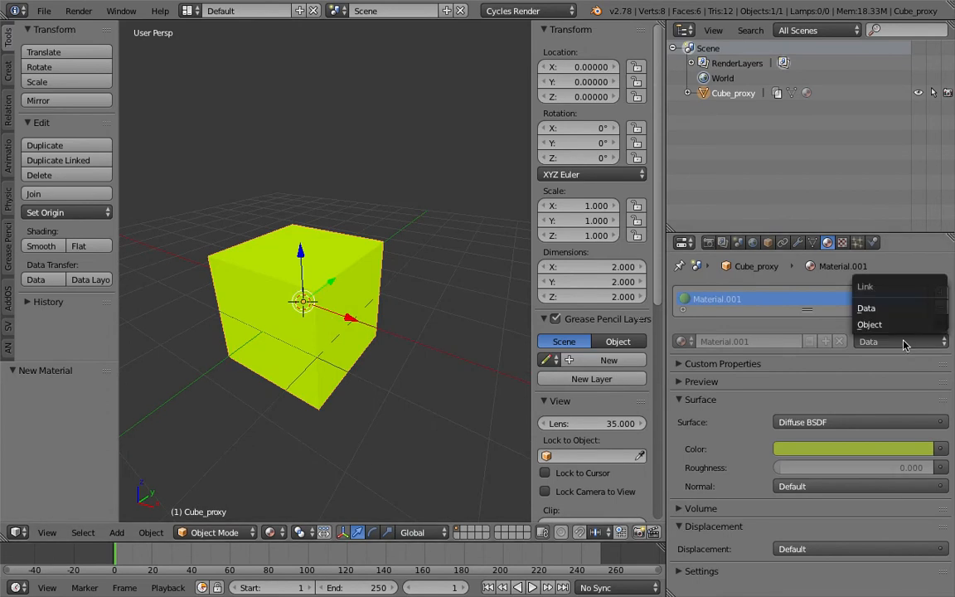
click(896, 325)
middle_drag(279, 266, 282, 277)
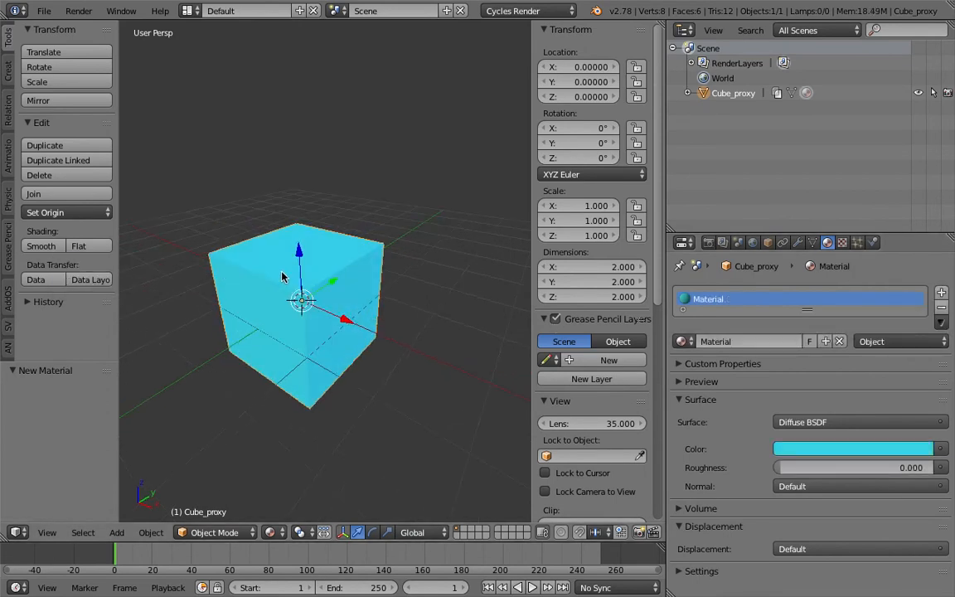
- Hide the tool shelf and save the scene over Linked_Cube_002.blend again
key(t)
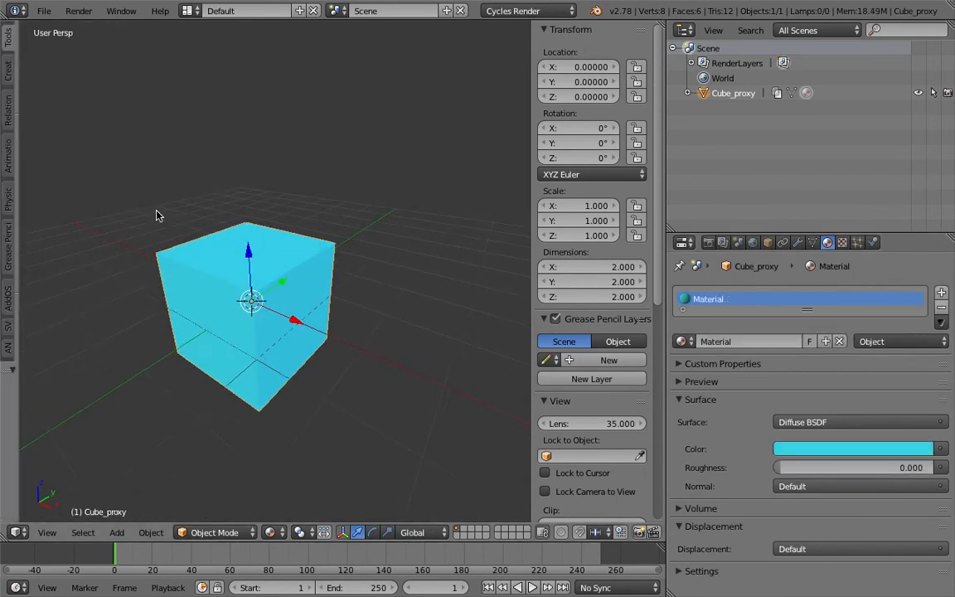
drag(22, 207, 121, 213)
key(t)
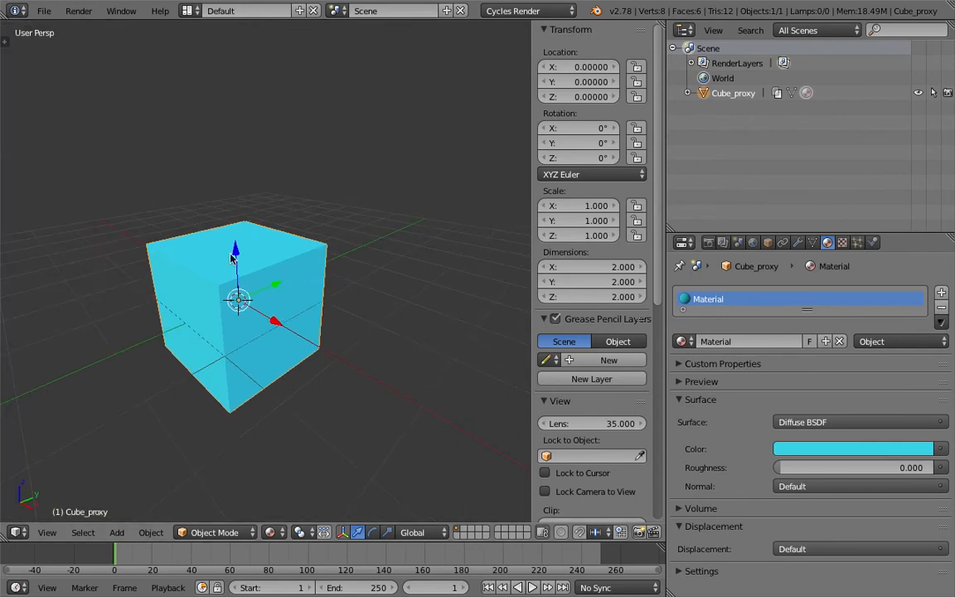
scroll(267, 267, down, 2)
key(ctrl+s)
click(273, 269)
shift+middle_drag(336, 255, 363, 231)
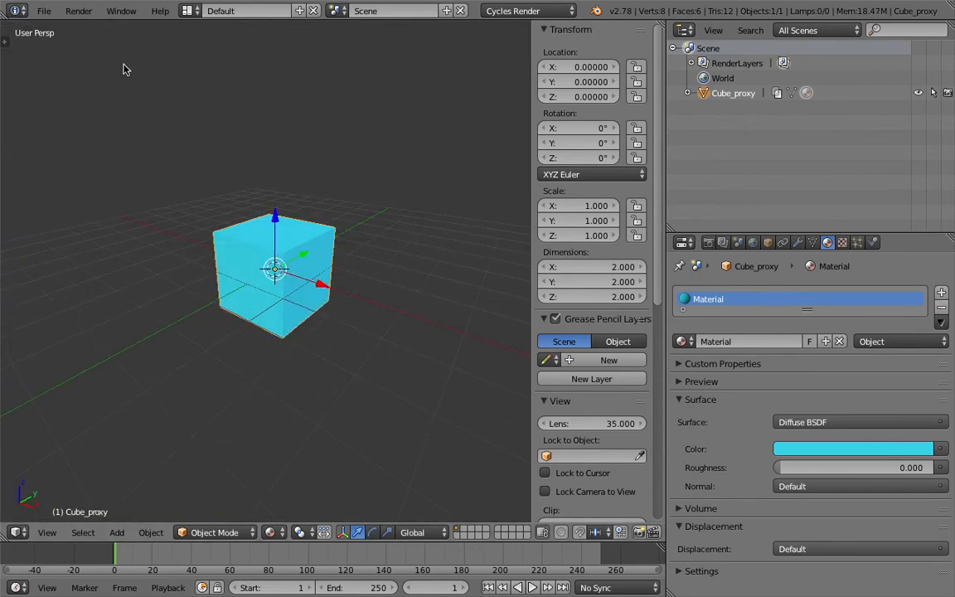
- Open the recent file CubeA.blend
click(44, 13)
mouse_move(110, 58)
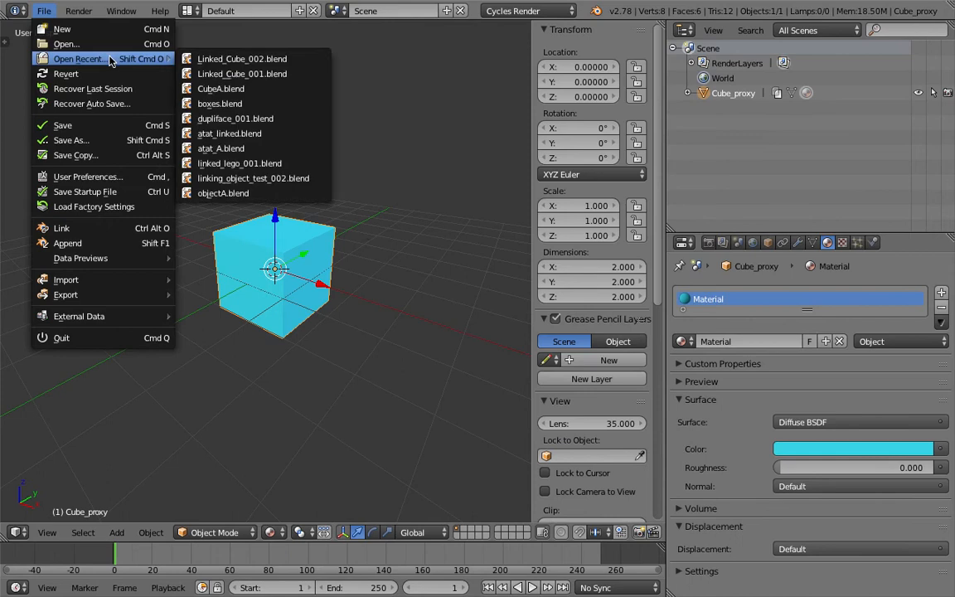
click(219, 88)
- Extrude the cube's positive-X side face outward in face selection, scale it down and shift it about 0.08 downward
middle_drag(441, 265, 358, 291)
key(Tab)
click(451, 278)
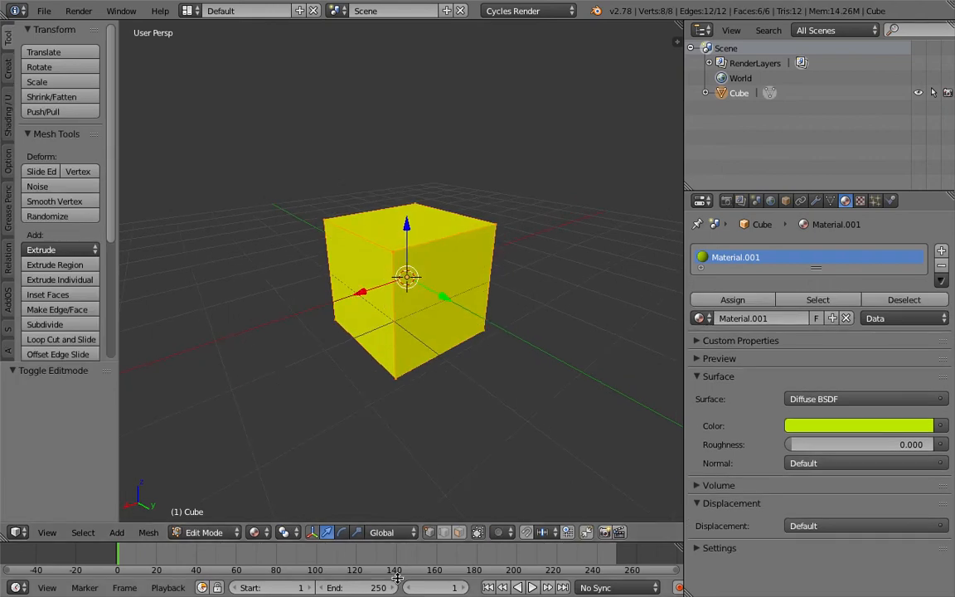
middle_drag(458, 505, 448, 493)
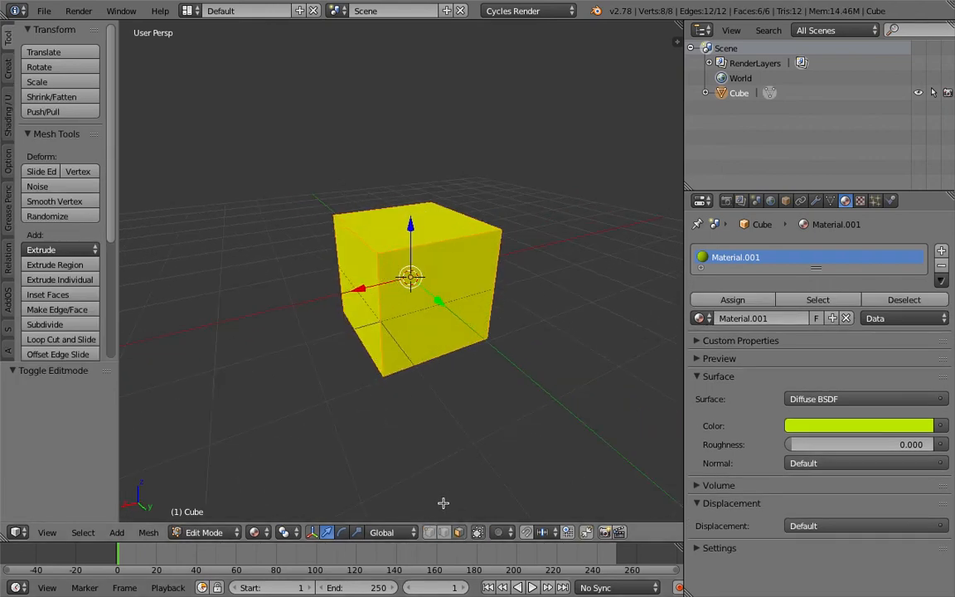
right_click(391, 318)
key(e)
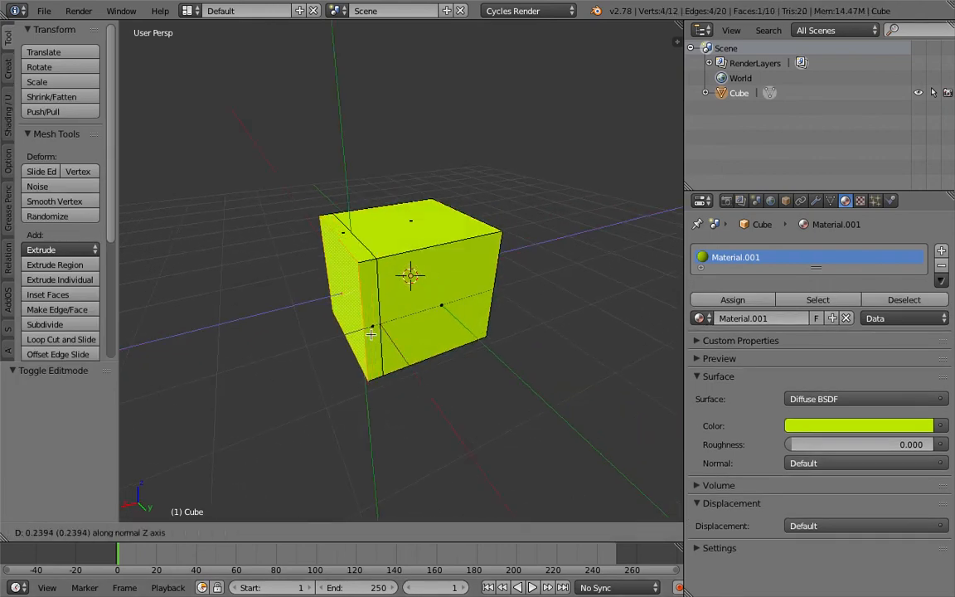
click(404, 343)
key(s)
click(363, 291)
drag(314, 255, 315, 261)
- Extrude the opposite negative-X face of the cube outward and scale its end face down
middle_drag(315, 262, 382, 278)
key(g)
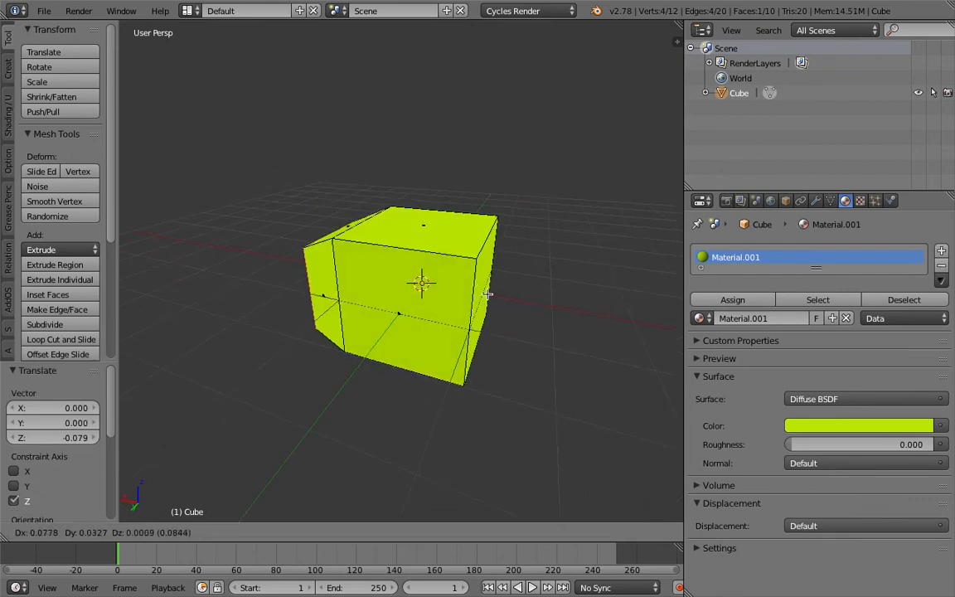
key(Escape)
key(grave)
right_click(486, 294)
middle_drag(503, 309, 508, 319)
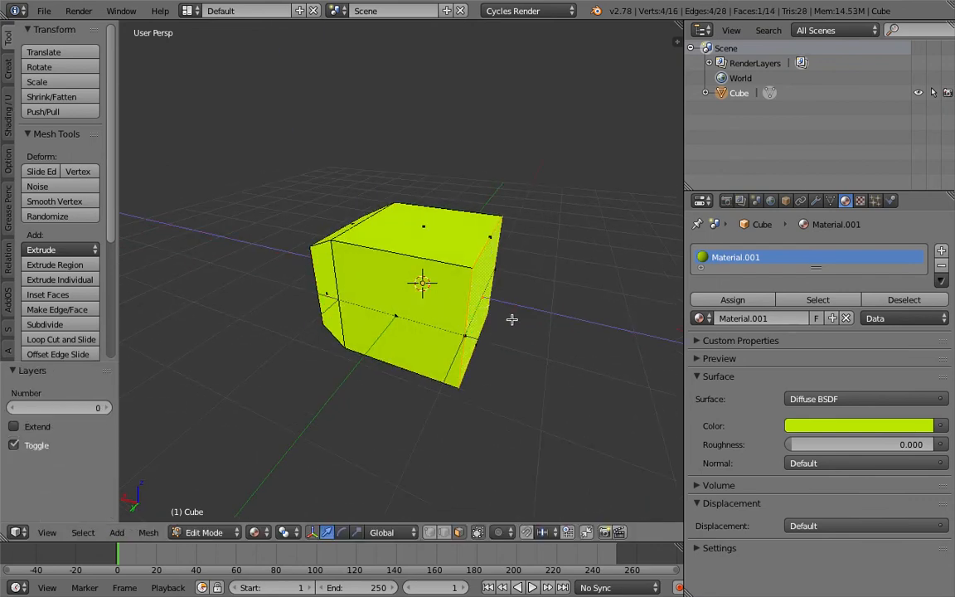
key(e)
click(606, 365)
key(s)
click(557, 362)
middle_drag(558, 363, 503, 305)
- Return to Object Mode, save the mesh edits over CubeA.blend and open the recent file Linked_Cube_002.blend
key(Tab)
click(420, 295)
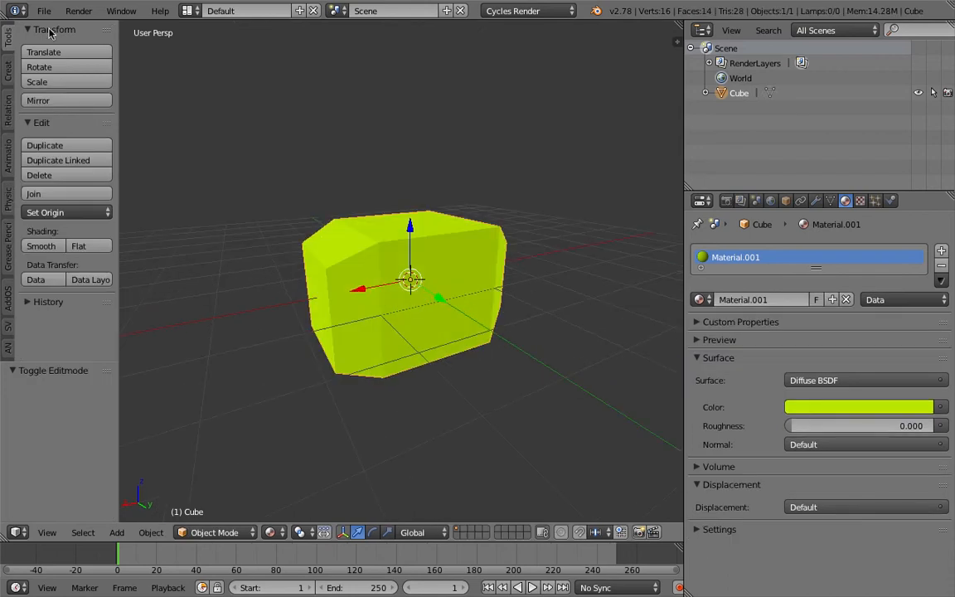
click(44, 11)
mouse_move(104, 56)
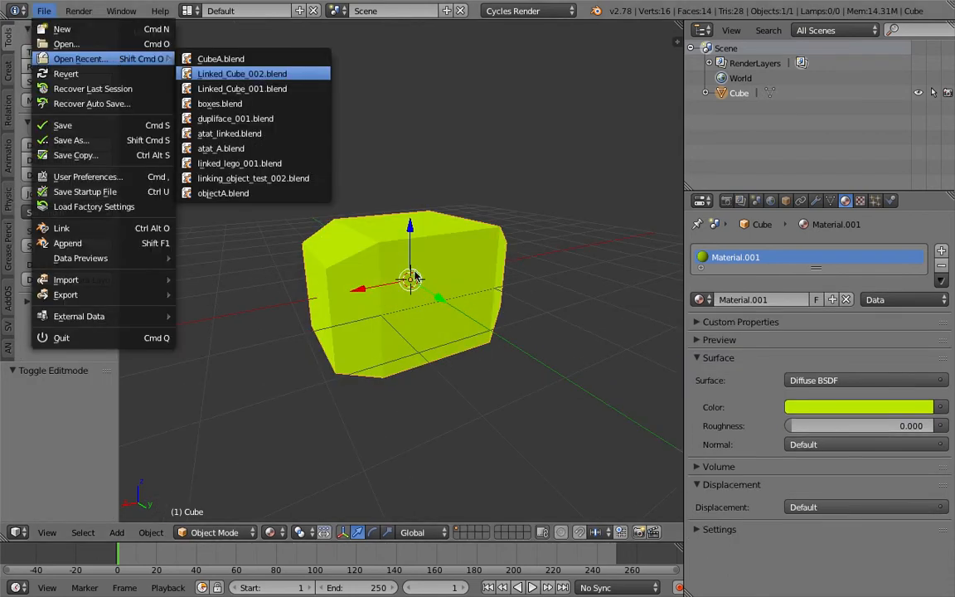
click(242, 74)
- Hide the properties shelf of the 3D view and save the scene over Linked_Cube_002.blend
middle_drag(384, 307, 281, 280)
middle_drag(394, 299, 341, 286)
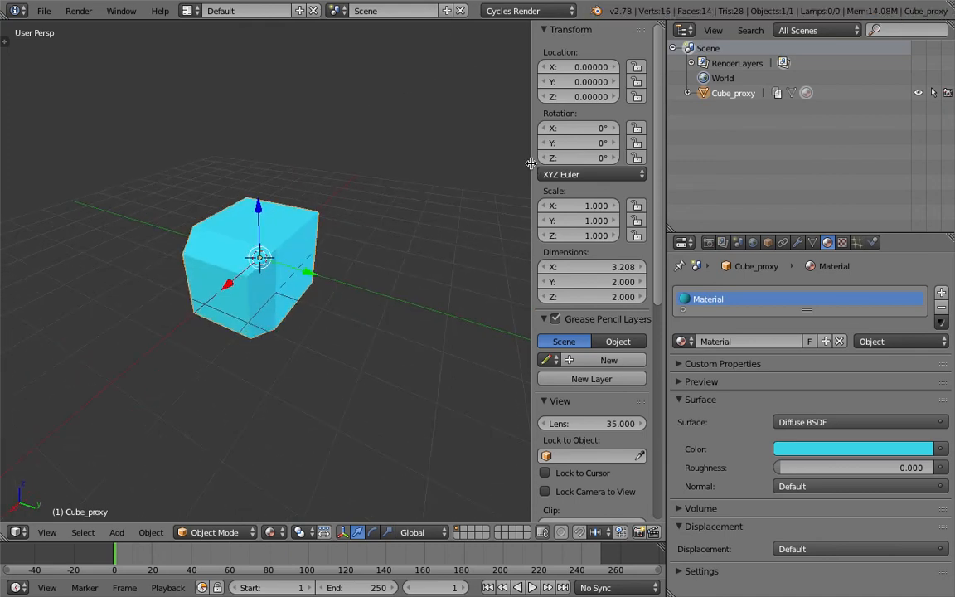
drag(531, 164, 566, 160)
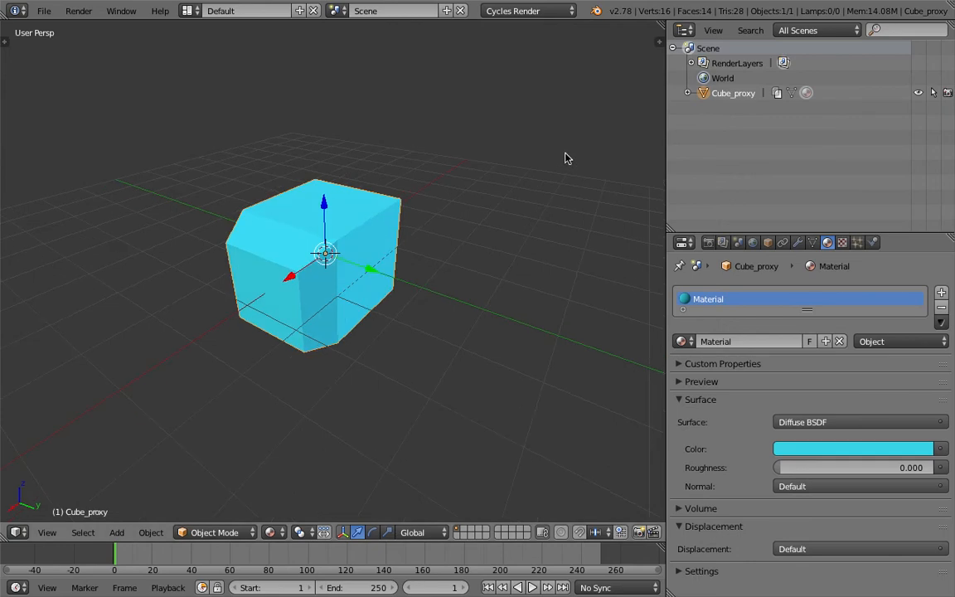
middle_drag(504, 230, 522, 201)
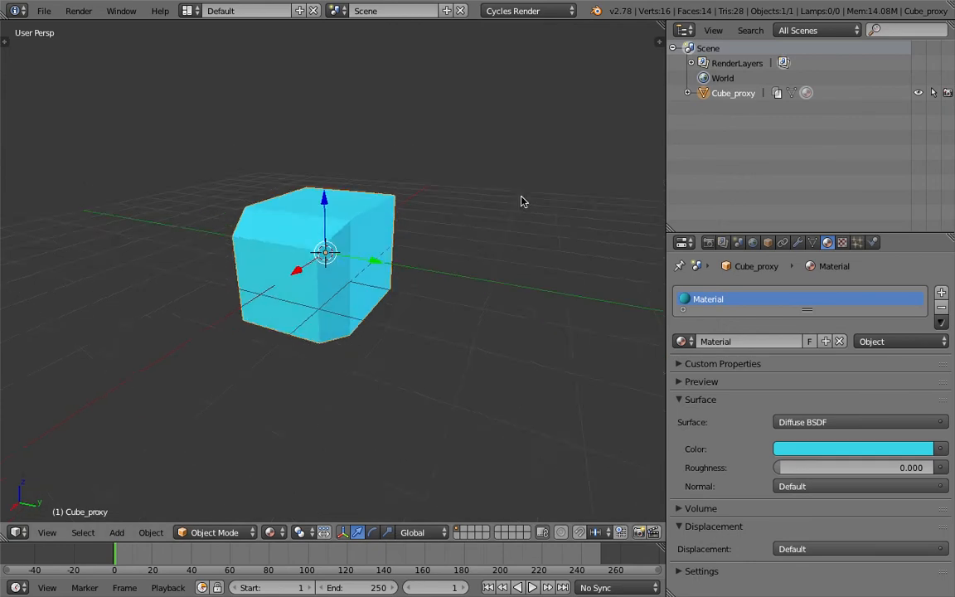
scroll(474, 229, down, 3)
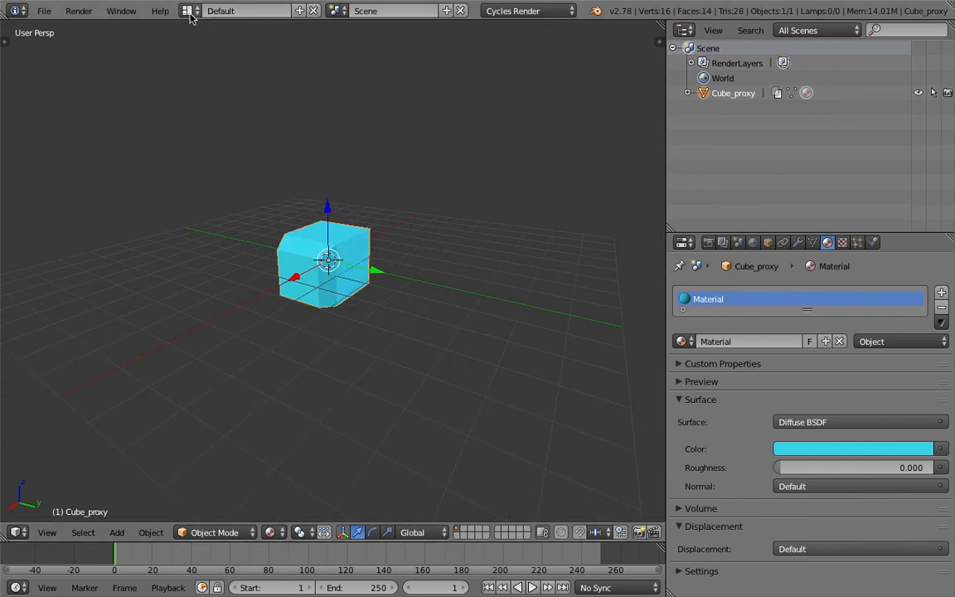
key(ctrl+s)
click(388, 297)
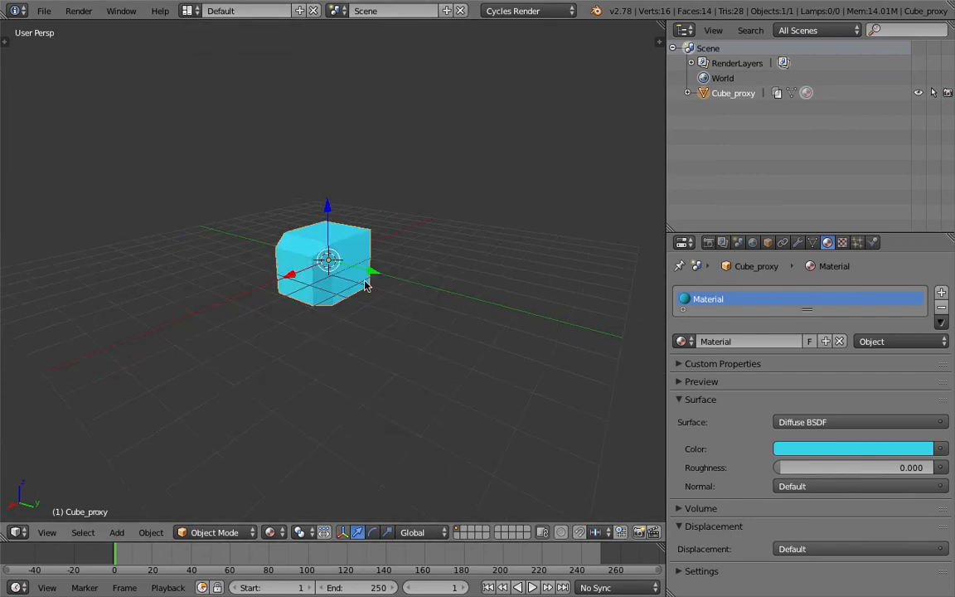
- Add a Plain Axes empty and move it away from the proxy cube, above the grid on its positive-Y side
scroll(349, 275, up, 2)
scroll(365, 276, down, 2)
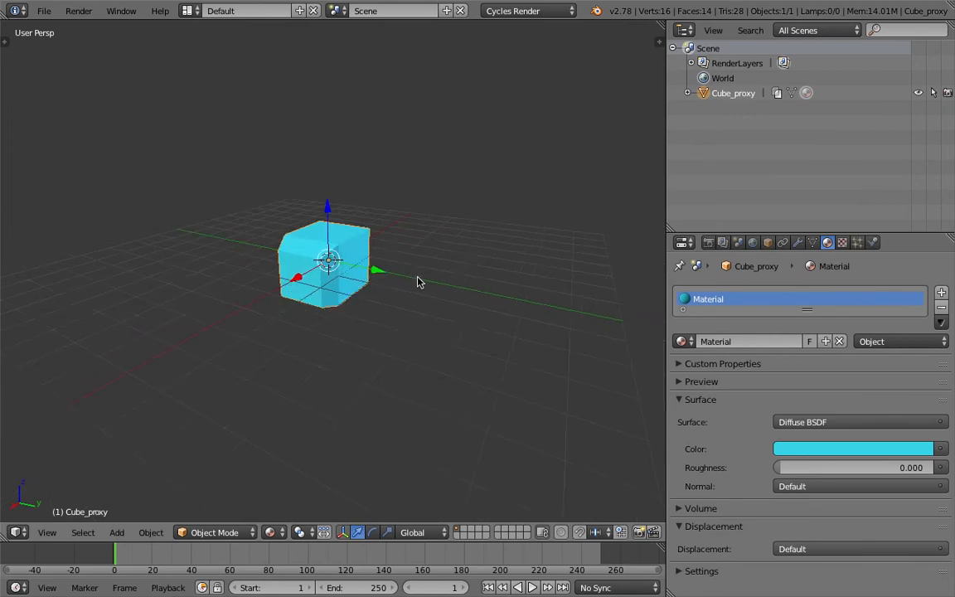
key(shift+a)
mouse_move(412, 390)
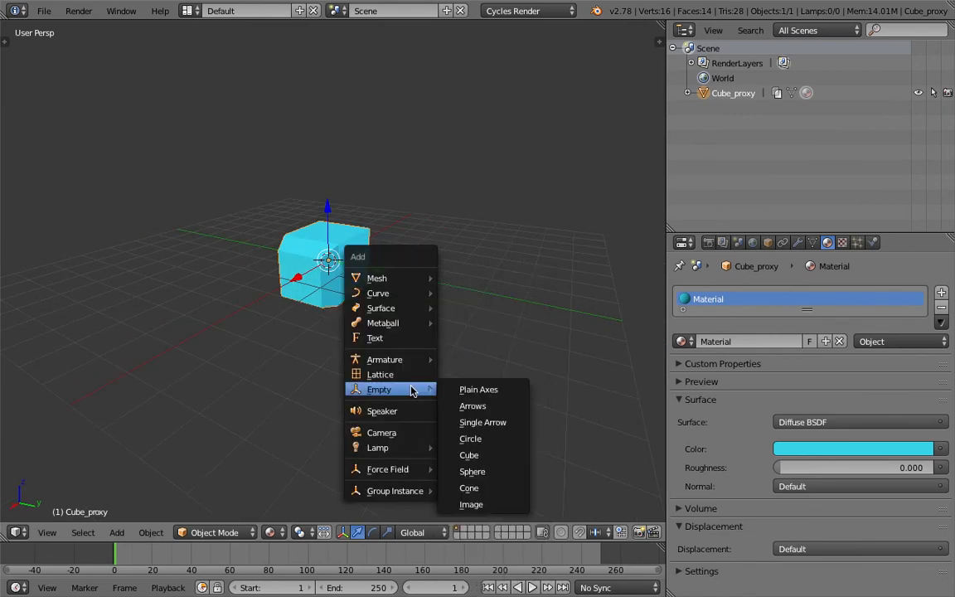
click(496, 396)
key(g)
click(566, 236)
middle_drag(498, 190, 501, 177)
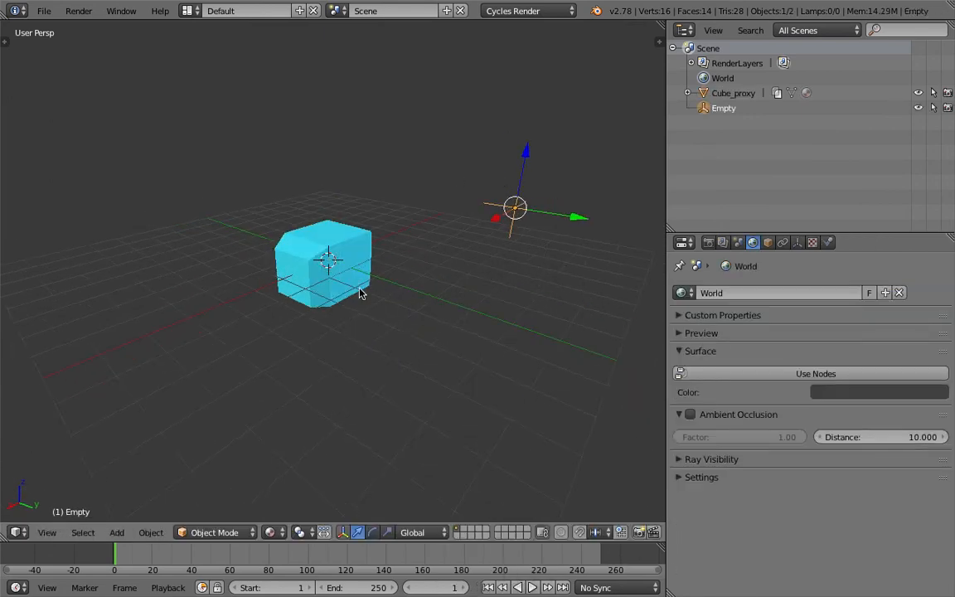
- Show the scene properties, select the proxy cube and save the file over Linked_Cube_002.blend
middle_drag(404, 247, 477, 223)
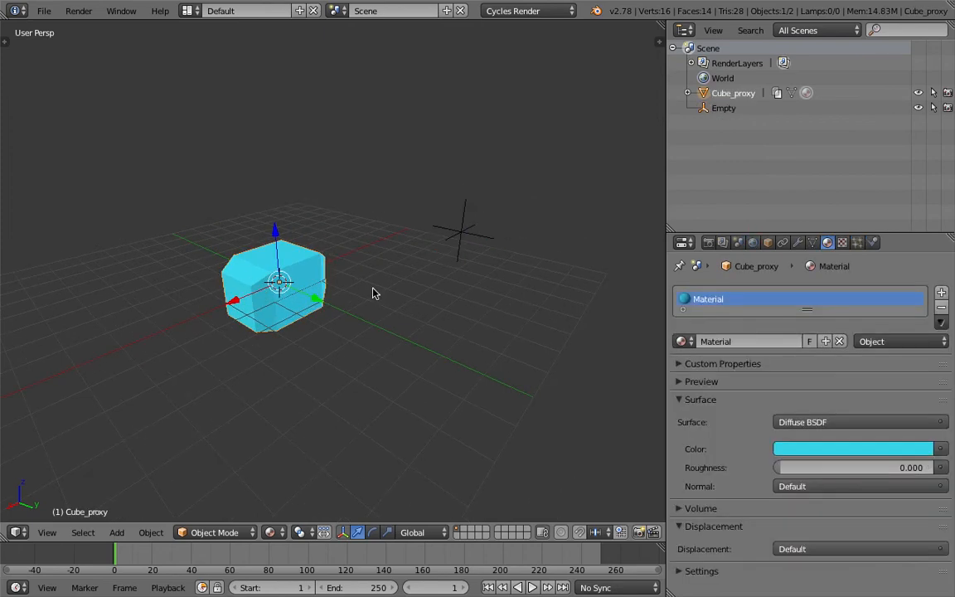
middle_drag(369, 292, 448, 250)
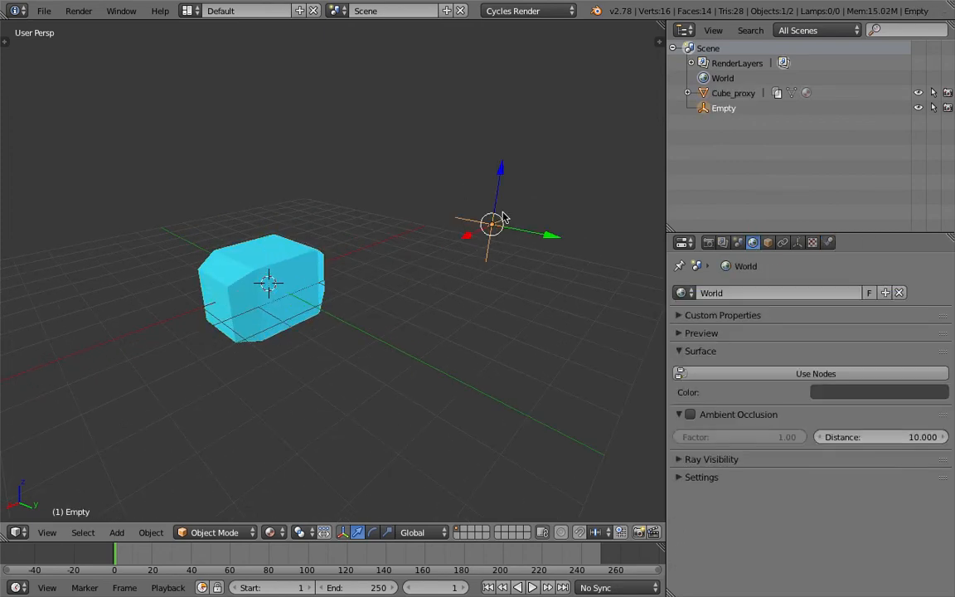
middle_drag(504, 216, 503, 203)
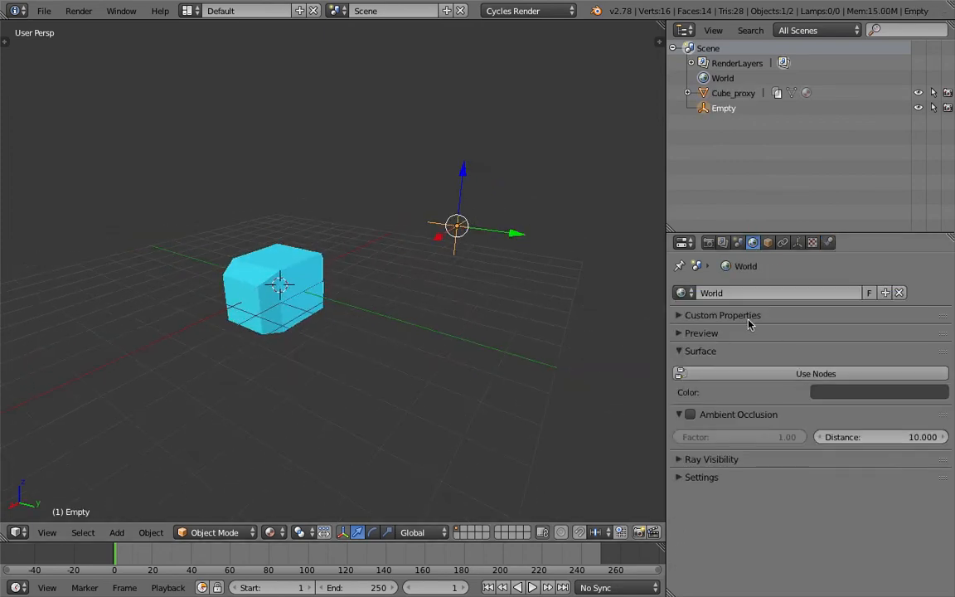
click(744, 242)
key(ctrl+s)
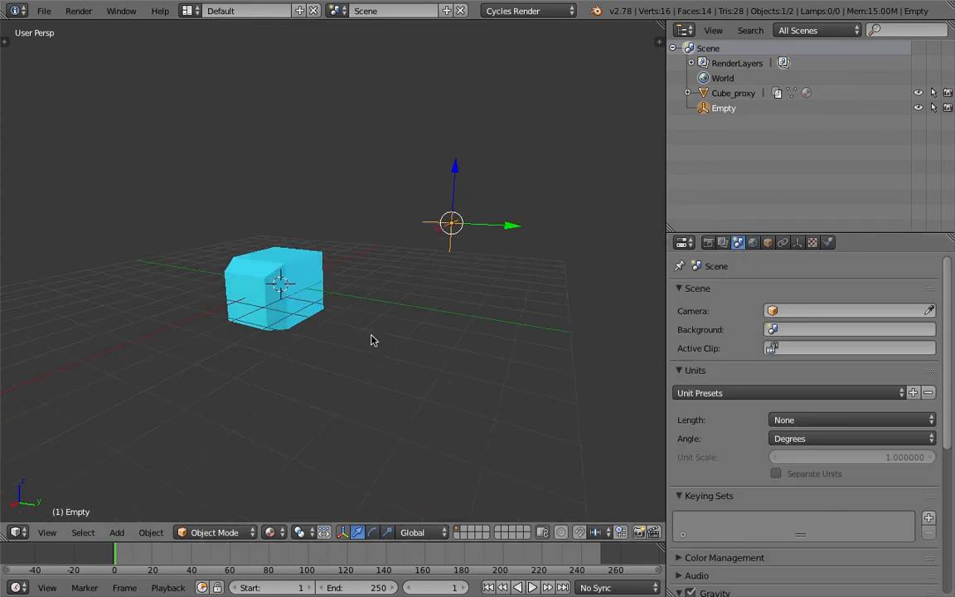
right_click(314, 288)
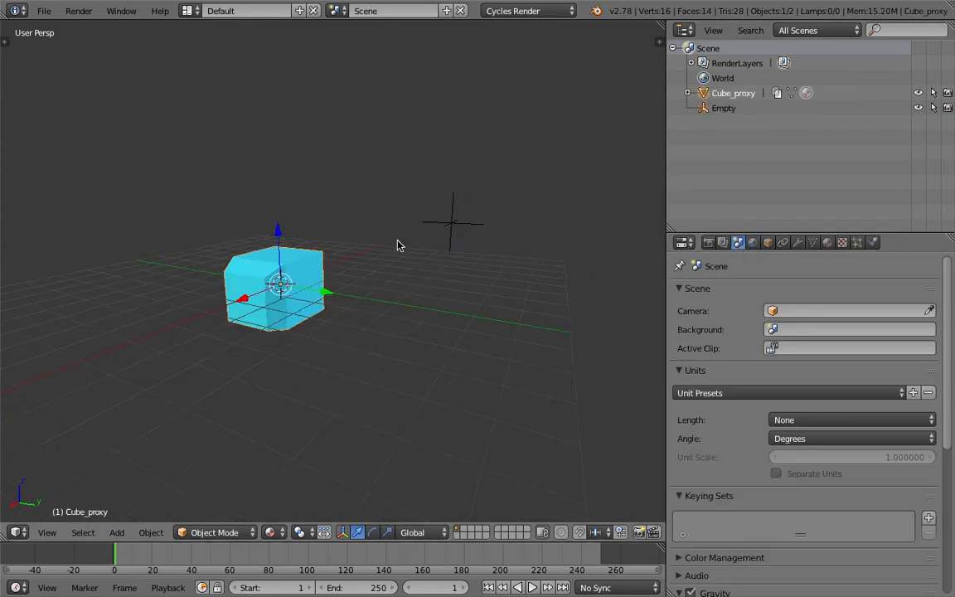
middle_drag(398, 241, 396, 257)
key(ctrl+s)
middle_drag(333, 283, 311, 309)
click(324, 286)
- Duplicate the proxy cube twice along the Y axis, placing one copy on each side of the original
scroll(305, 270, up, 2)
scroll(303, 274, down, 2)
key(shift+d)
key(y)
click(388, 319)
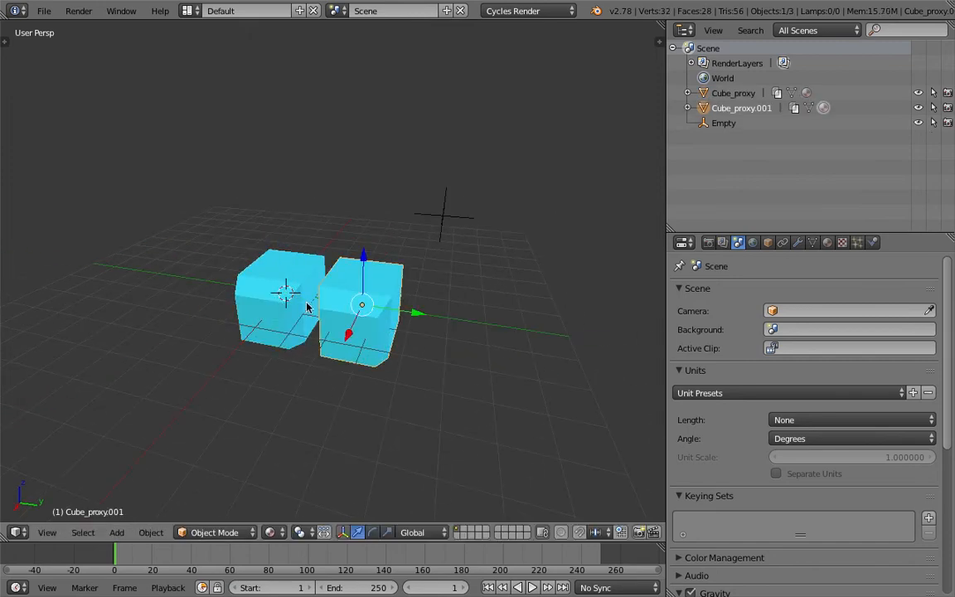
key(shift+d)
key(y)
click(139, 285)
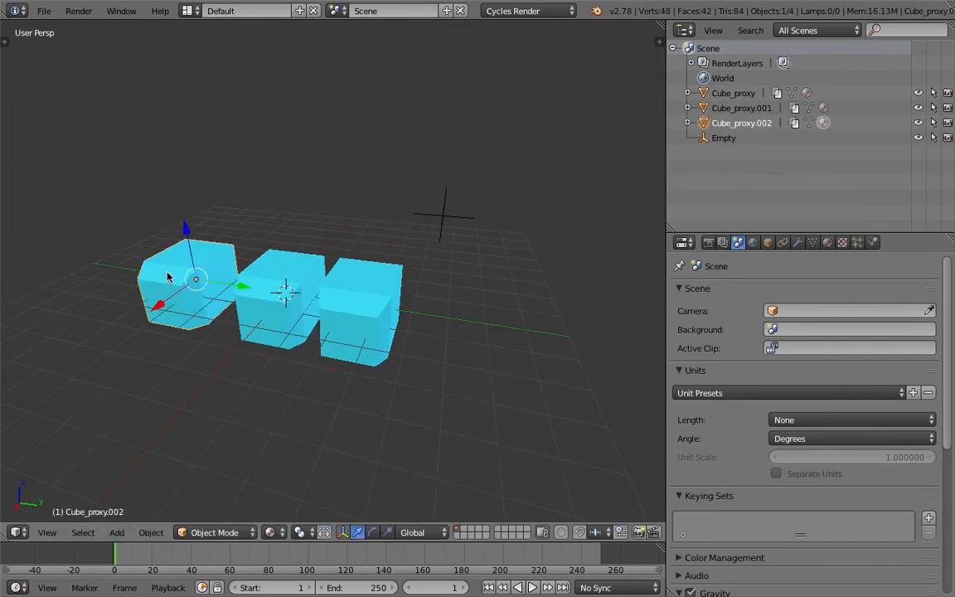
- Make the material of the negative-Y duplicate cube single-user and recolour it red
click(827, 242)
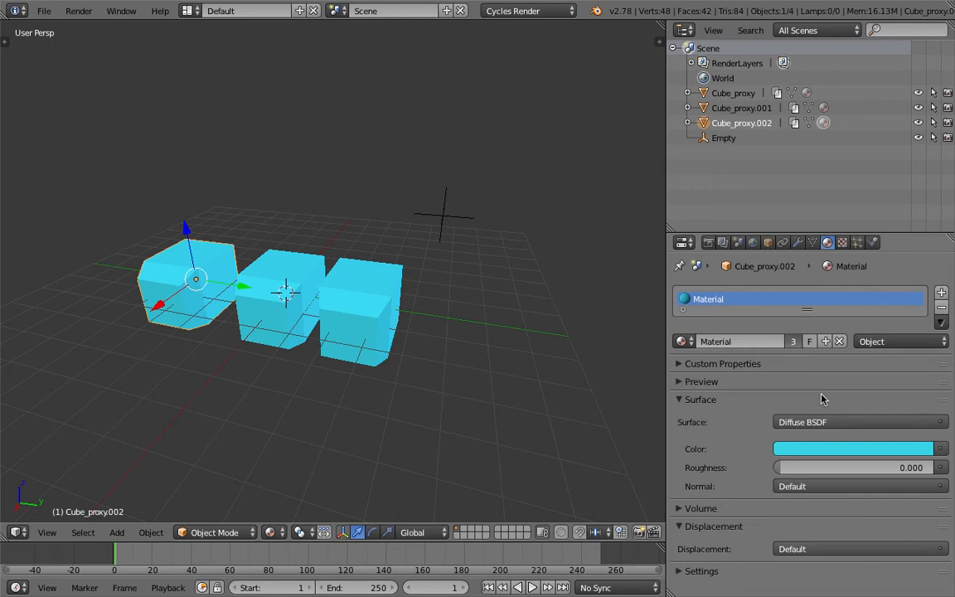
click(830, 451)
drag(836, 306, 815, 286)
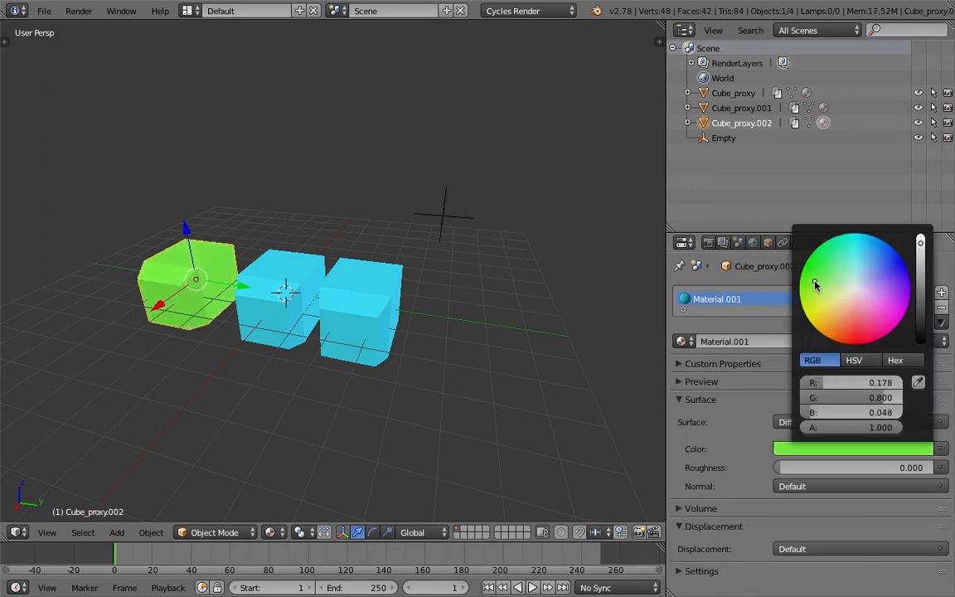
right_click(355, 320)
right_click(190, 278)
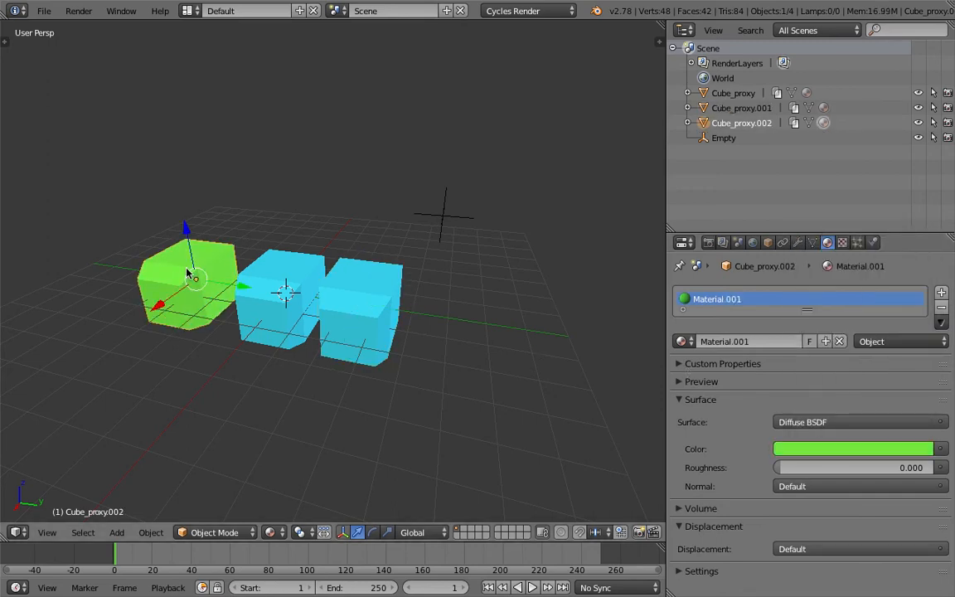
click(832, 451)
drag(833, 305, 855, 337)
- Make the positive-Y duplicate cube's material single-user and set its diffuse colour to purple (R 0.271, G 0.062, B 0.800)
right_click(396, 308)
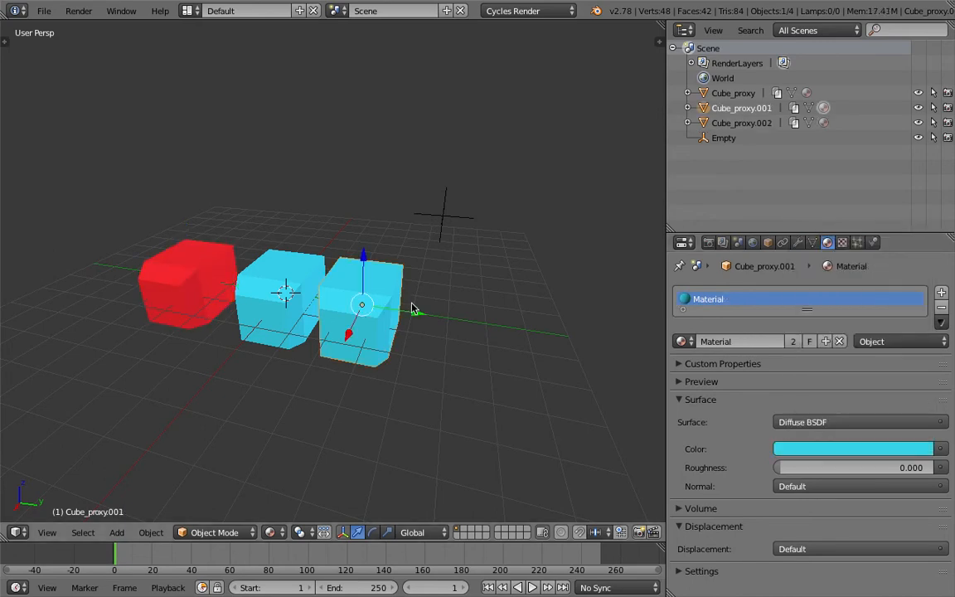
click(795, 341)
click(829, 449)
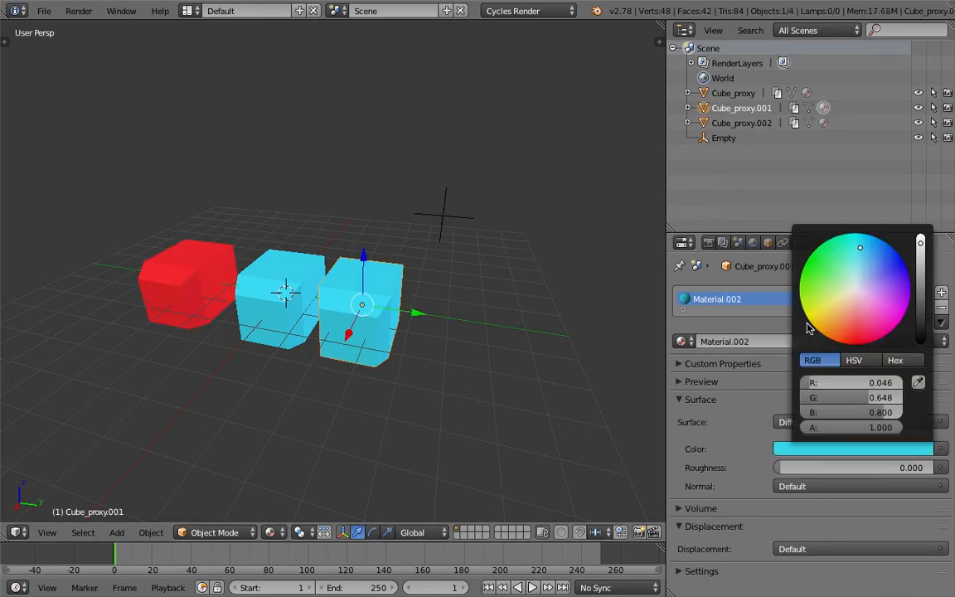
drag(855, 289, 892, 286)
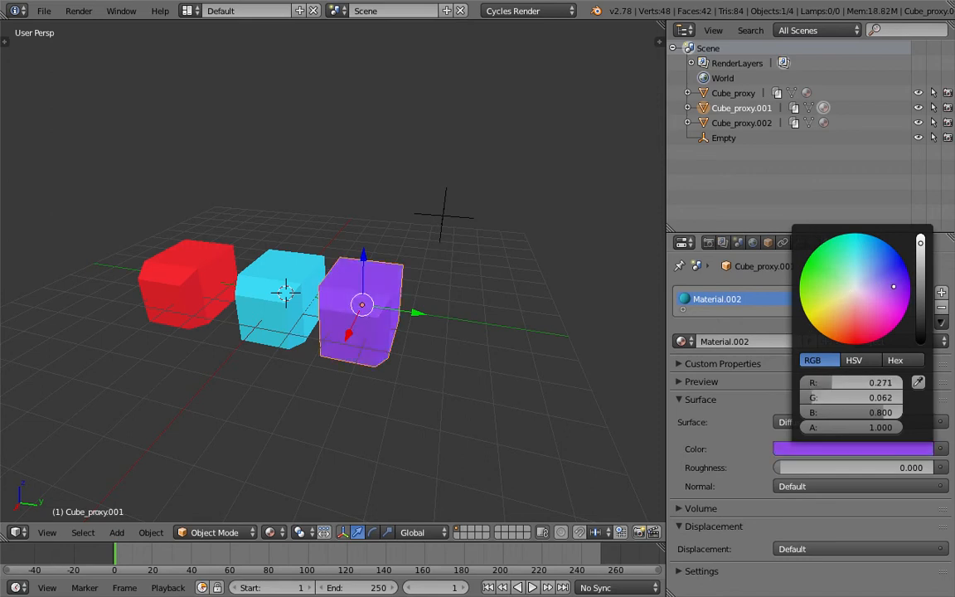
- Select the three proxy cubes in turn to compare their separate object-level materials
key(s)
middle_drag(382, 316, 342, 297)
click(339, 308)
key(ctrl+z)
right_click(292, 283)
right_click(292, 277)
right_click(300, 280)
right_click(309, 297)
right_click(201, 253)
right_click(315, 271)
key(g)
click(405, 340)
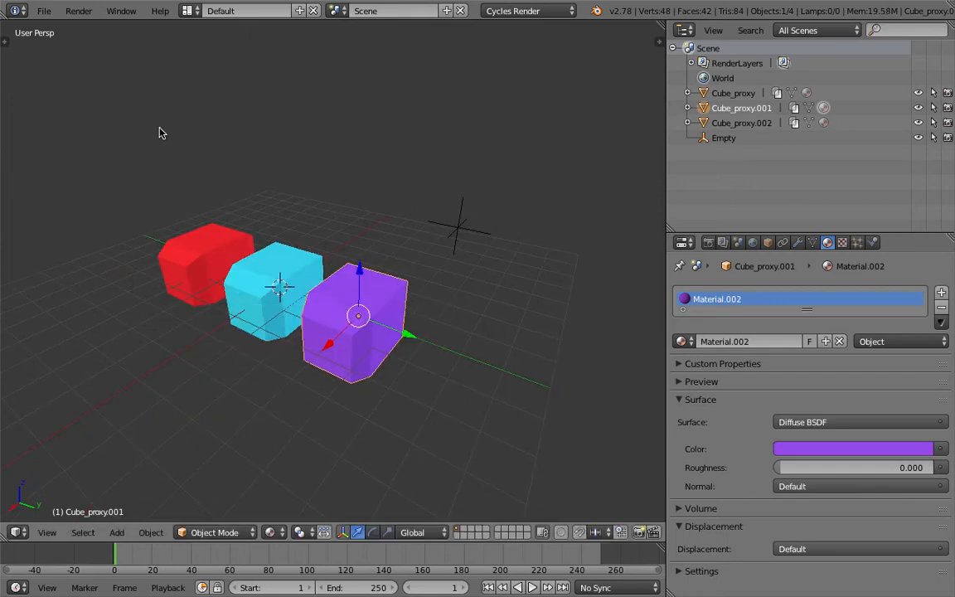
- Open the recent file CubeA.blend
click(45, 12)
mouse_move(80, 59)
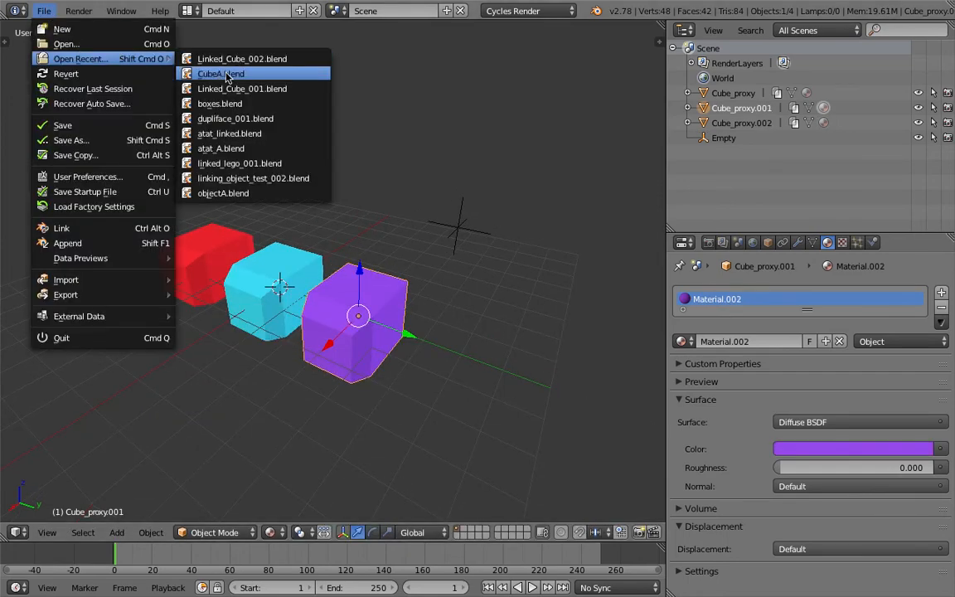
click(241, 74)
- Subdivide the bottom face of the source cube with one cut in Edit Mode
middle_drag(369, 220, 448, 295)
key(Tab)
click(495, 286)
right_click(405, 300)
click(79, 324)
middle_drag(399, 274, 479, 340)
shift+right_click(362, 340)
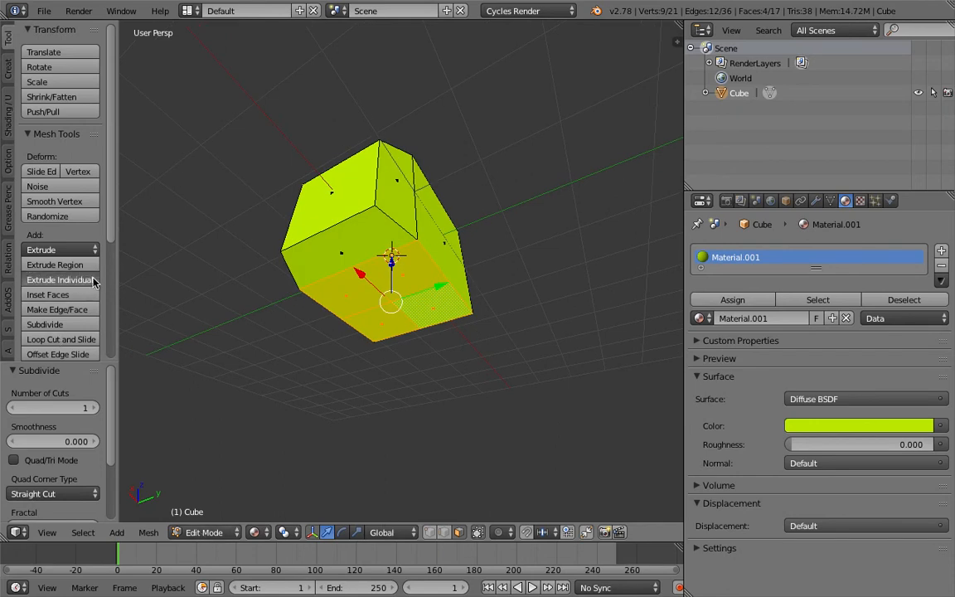
- Extrude the four bottom faces individually by 0.308 and scale each around its individual origin to 0.614
click(93, 281)
click(464, 343)
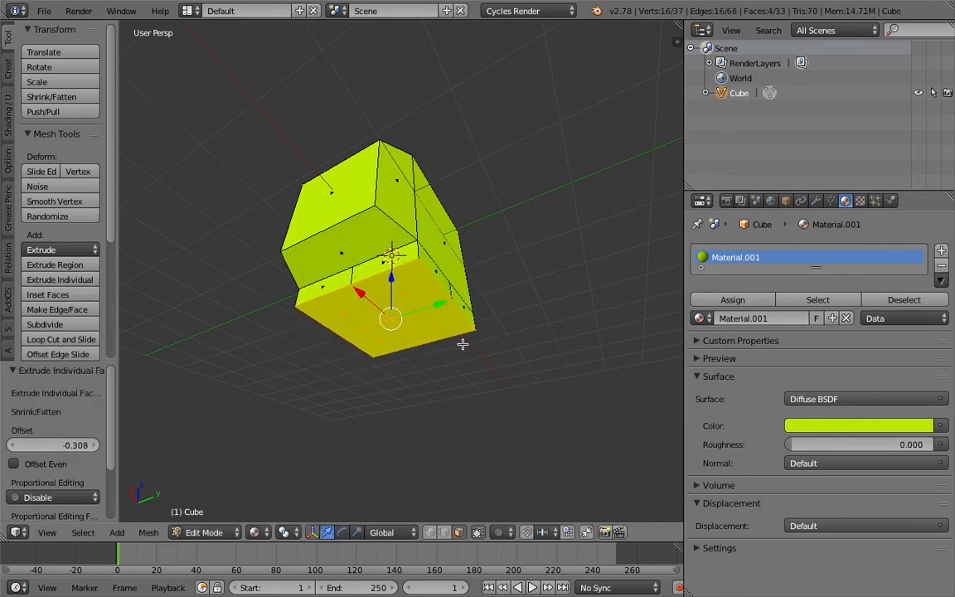
click(285, 537)
click(328, 480)
key(s)
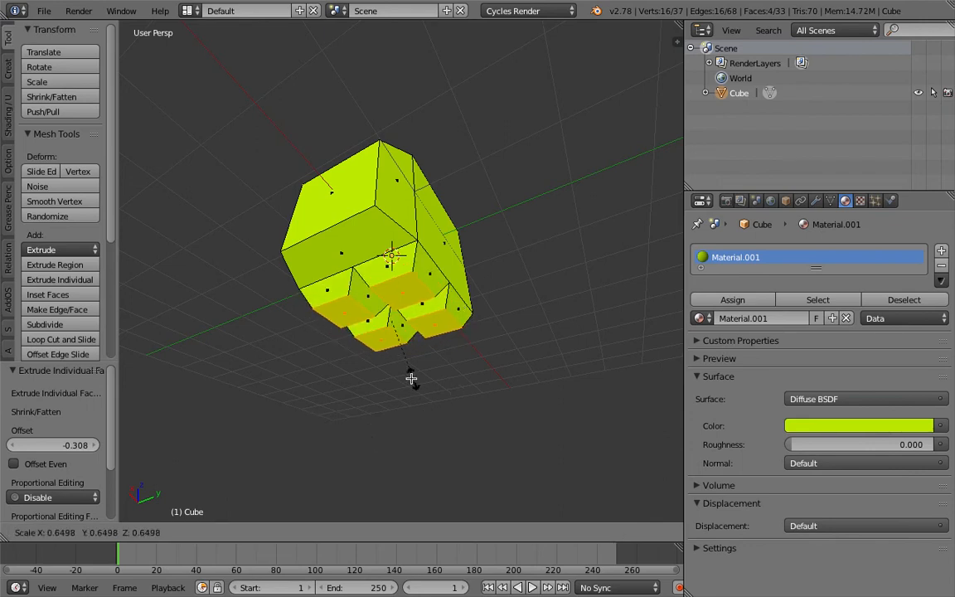
click(467, 284)
- Extrude the four scaled bottom faces downward to form long leg segments
middle_drag(467, 284, 457, 328)
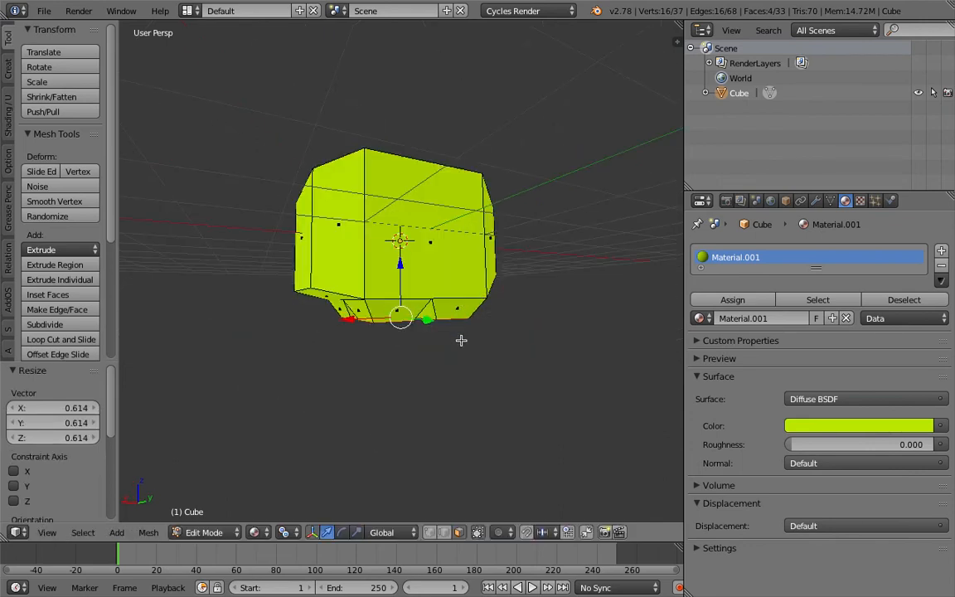
key(e)
click(460, 417)
- Extrude the four leg ends, flare them by scaling about 1.15, extrude them once more into feet, and leave Edit Mode
middle_drag(459, 473, 415, 336)
key(e)
click(466, 396)
key(s)
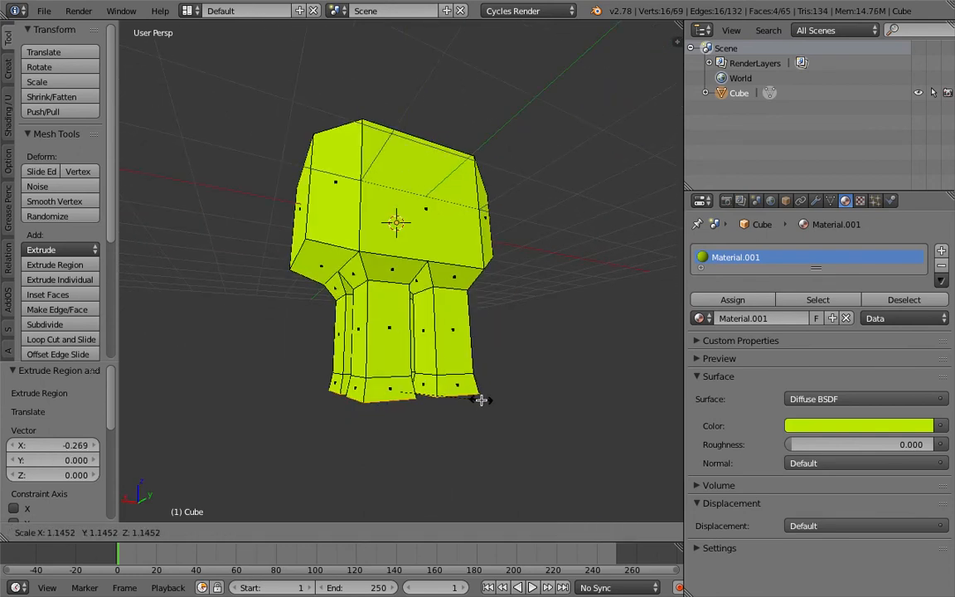
click(483, 399)
key(e)
click(486, 408)
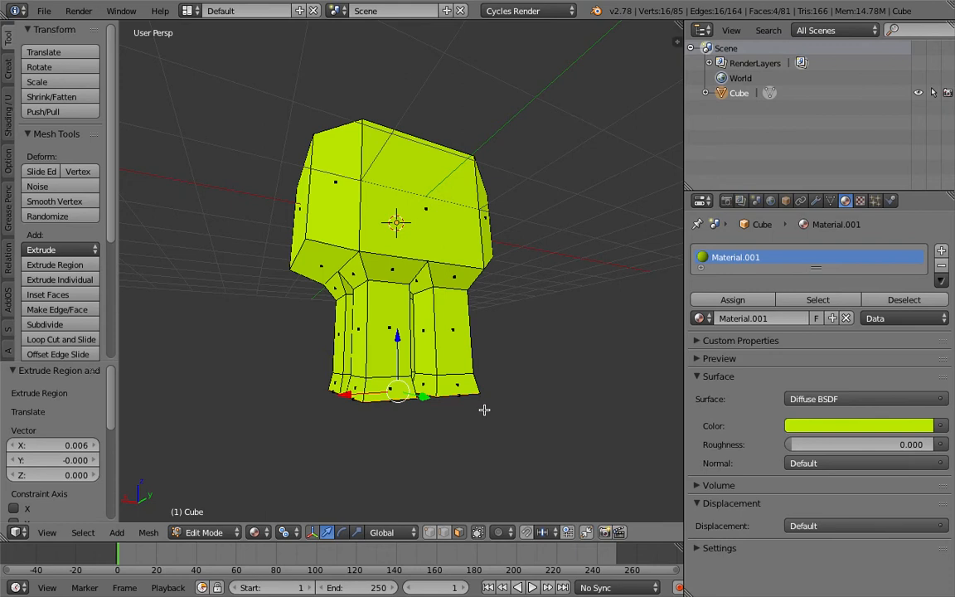
drag(399, 338, 399, 350)
key(Tab)
click(331, 309)
middle_drag(452, 257, 334, 251)
- In Edit Mode, extrude the body's front face outward by 0.678 and scale it down to about 0.7
key(Tab)
click(470, 230)
middle_drag(470, 231, 369, 224)
key(e)
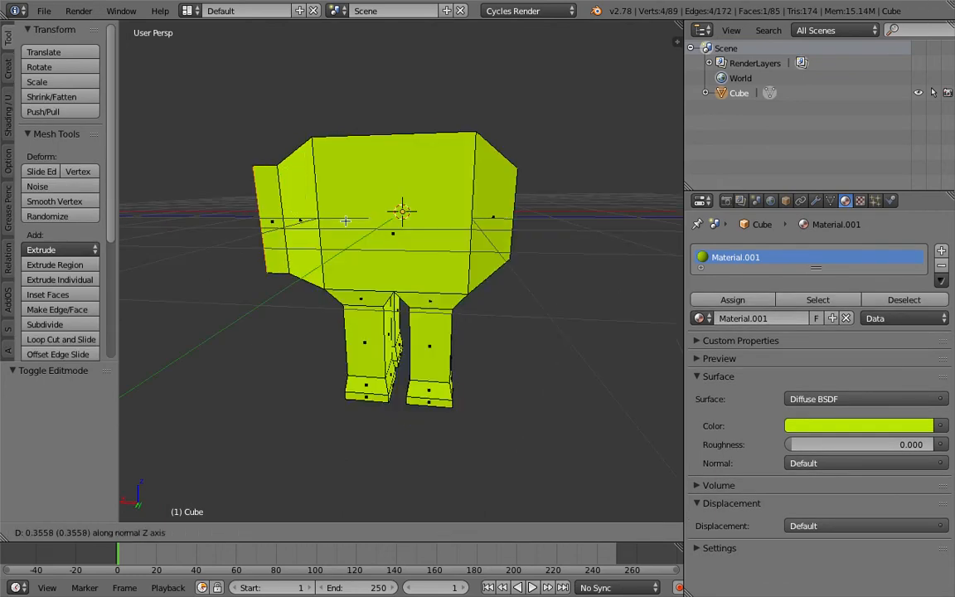
click(354, 239)
key(s)
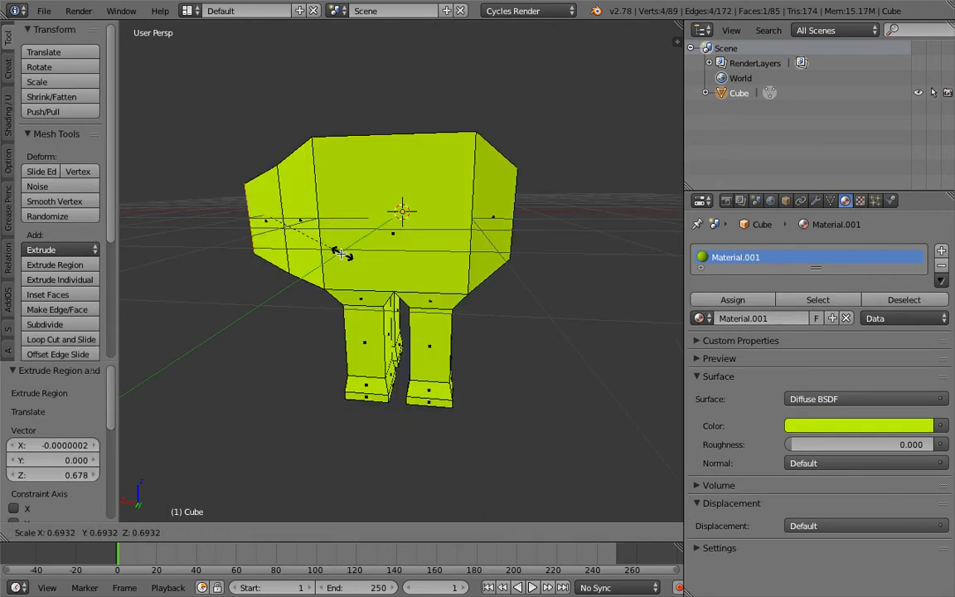
click(331, 253)
key(e)
click(292, 247)
middle_drag(292, 247, 348, 250)
key(ctrl+z)
key(g)
right_click(326, 255)
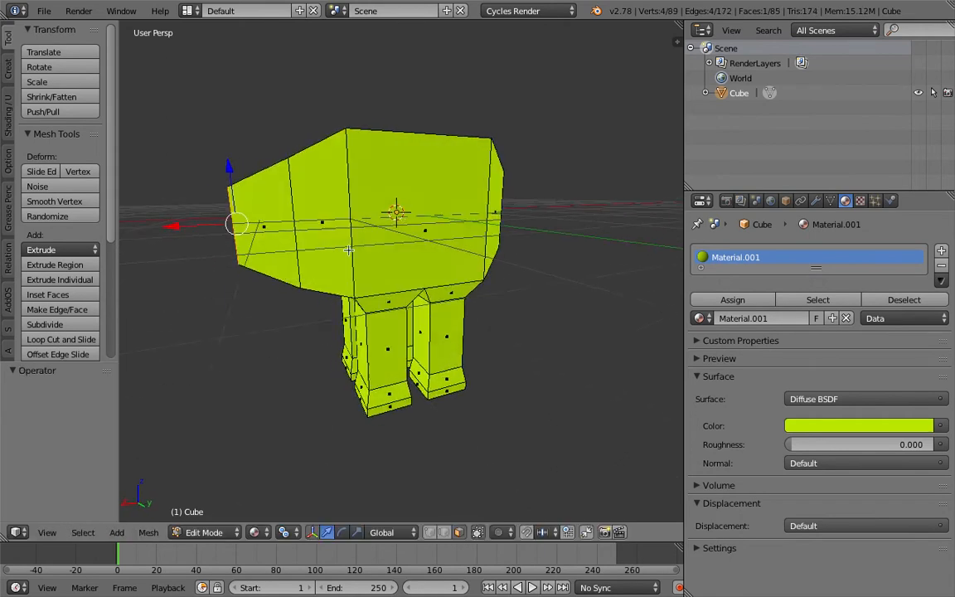
- Extrude the tapered front face again and scale its end down to form the snout
key(e)
click(333, 260)
key(s)
click(309, 259)
middle_drag(309, 259, 407, 252)
- Return to Object Mode, raise the whole animal along Z to about 3.015, and save CubeA.blend
key(Tab)
click(329, 254)
middle_drag(329, 254, 395, 206)
drag(396, 186, 375, 42)
middle_drag(375, 42, 400, 128)
drag(402, 128, 401, 118)
middle_drag(402, 117, 423, 176)
key(ctrl+s)
click(422, 176)
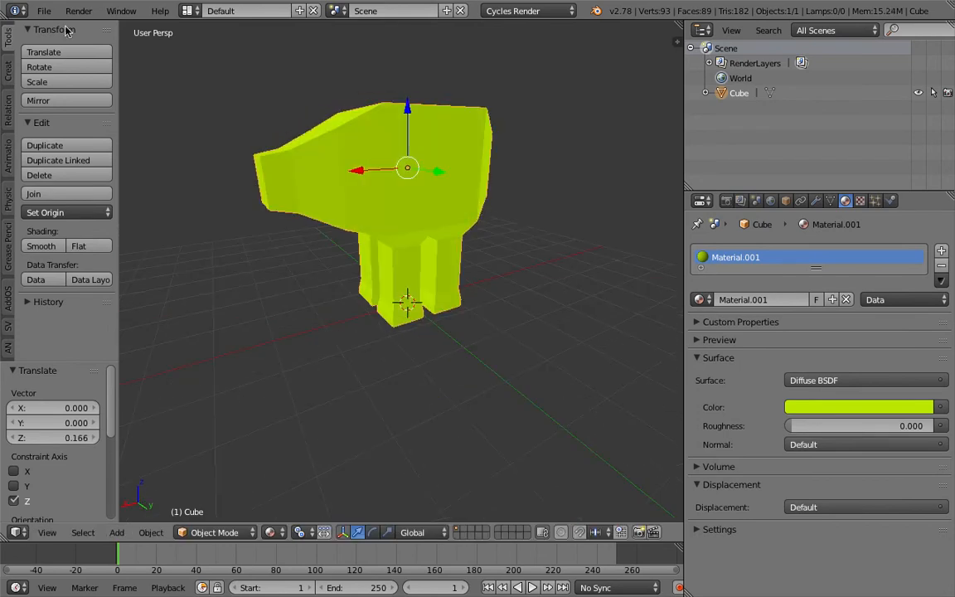
- Open the recent file Linked_Cube_002.blend and compare the shapes of the three coloured proxies
click(43, 11)
mouse_move(98, 58)
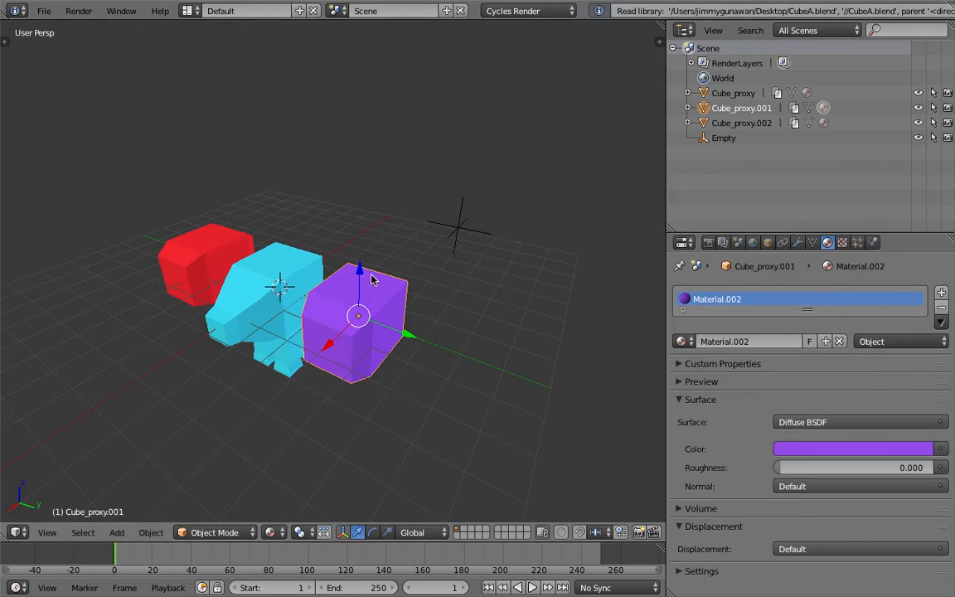
middle_drag(372, 277, 320, 250)
right_click(314, 279)
right_click(388, 264)
right_click(187, 248)
right_click(389, 276)
middle_drag(433, 280, 479, 303)
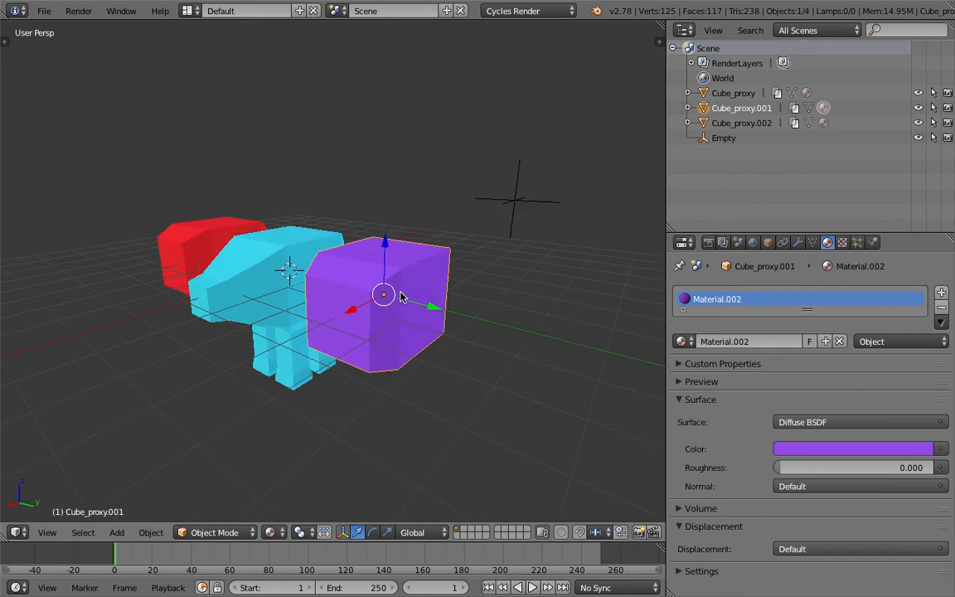
- Assign the library-linked Cube mesh data to the purple proxy in place of its local mesh
click(812, 243)
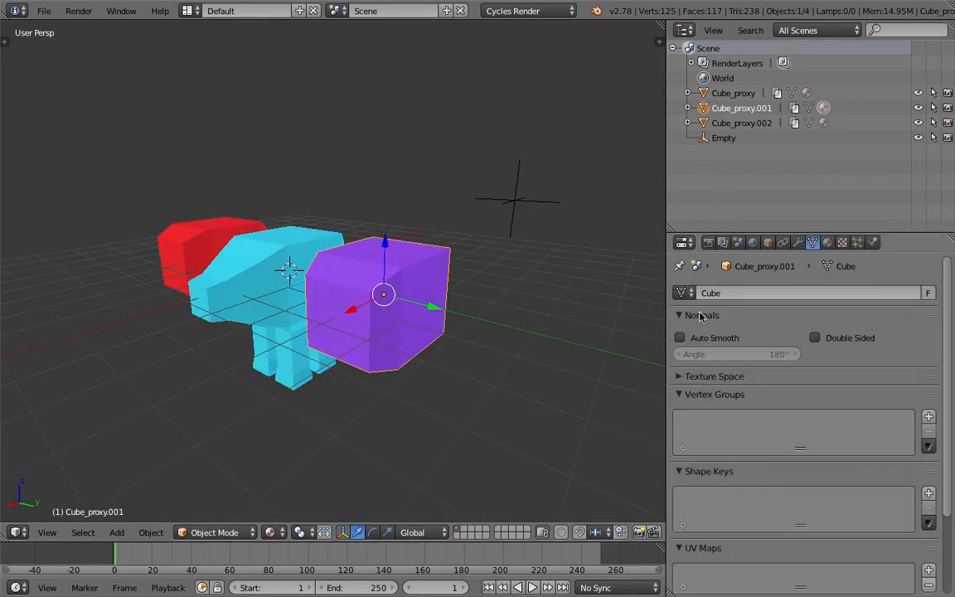
click(685, 293)
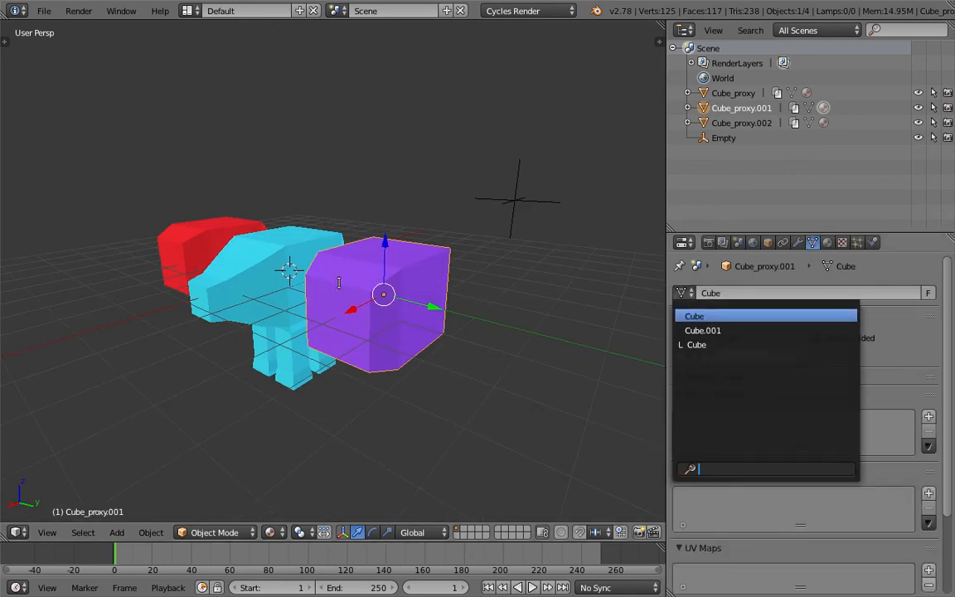
right_click(292, 254)
right_click(393, 300)
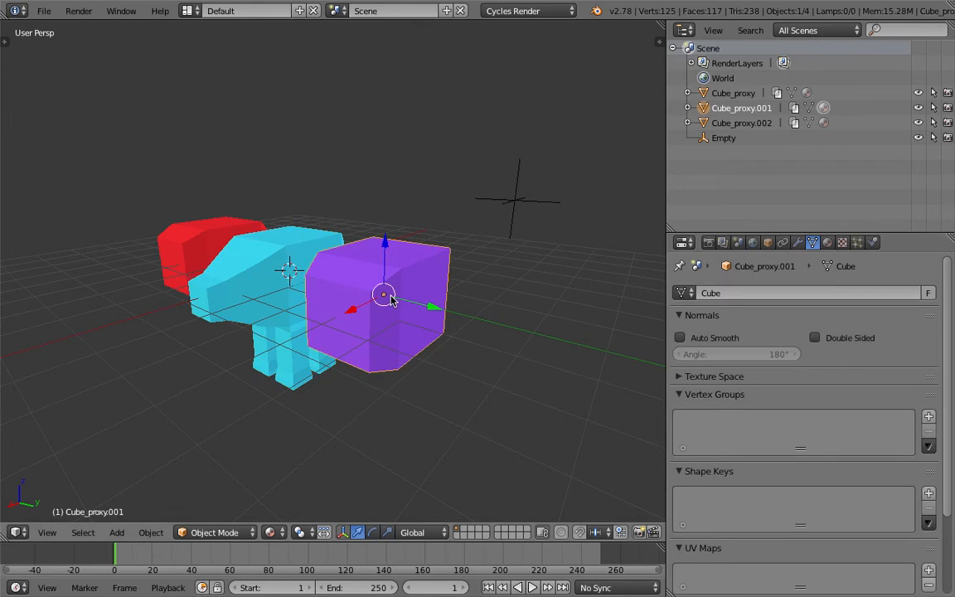
click(681, 293)
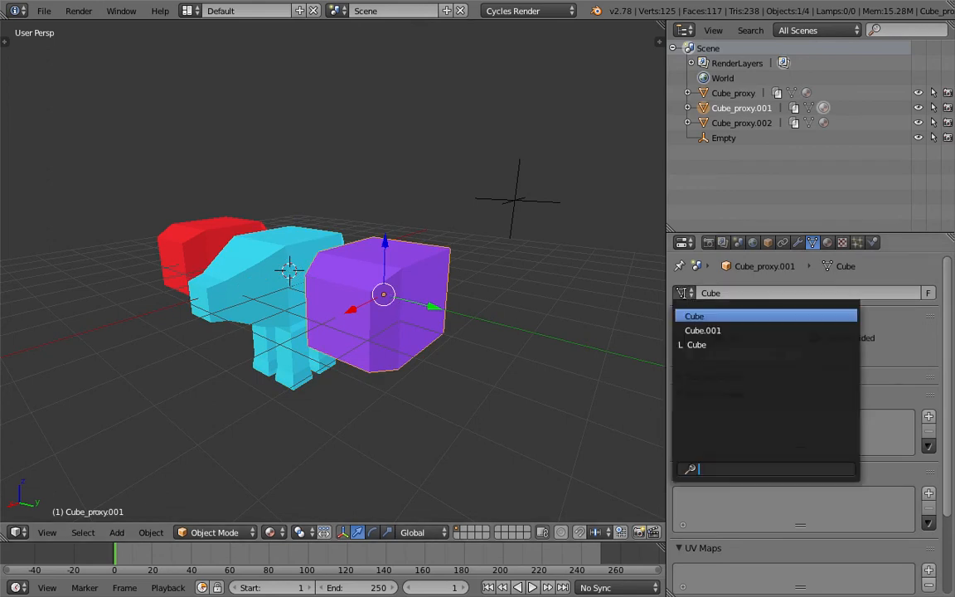
click(696, 344)
- Assign the library-linked Cube mesh data to the red proxy as well
right_click(203, 236)
click(684, 292)
click(697, 344)
middle_drag(274, 265, 590, 282)
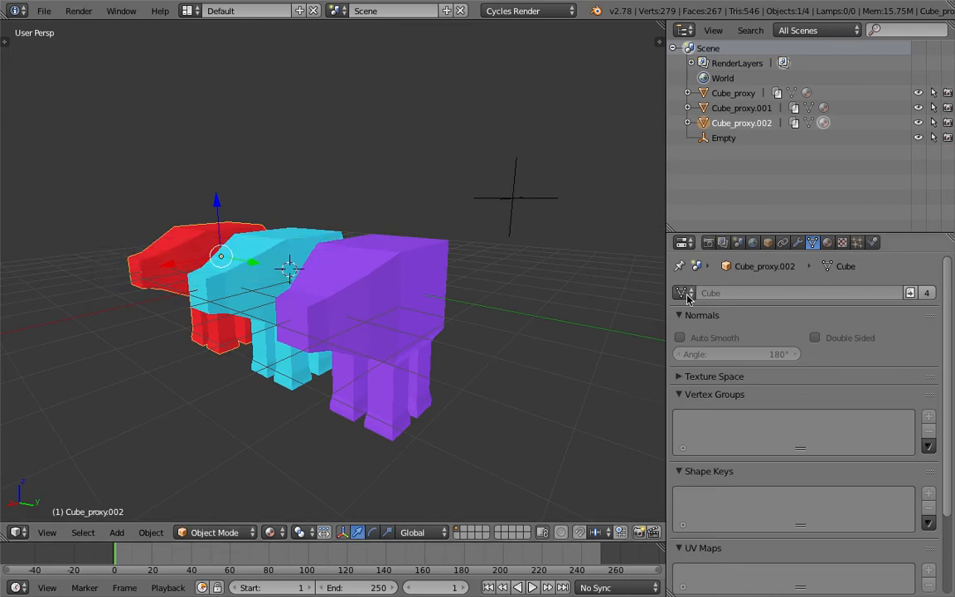
- Keep the red proxy's material link set to Object and save the file
click(827, 242)
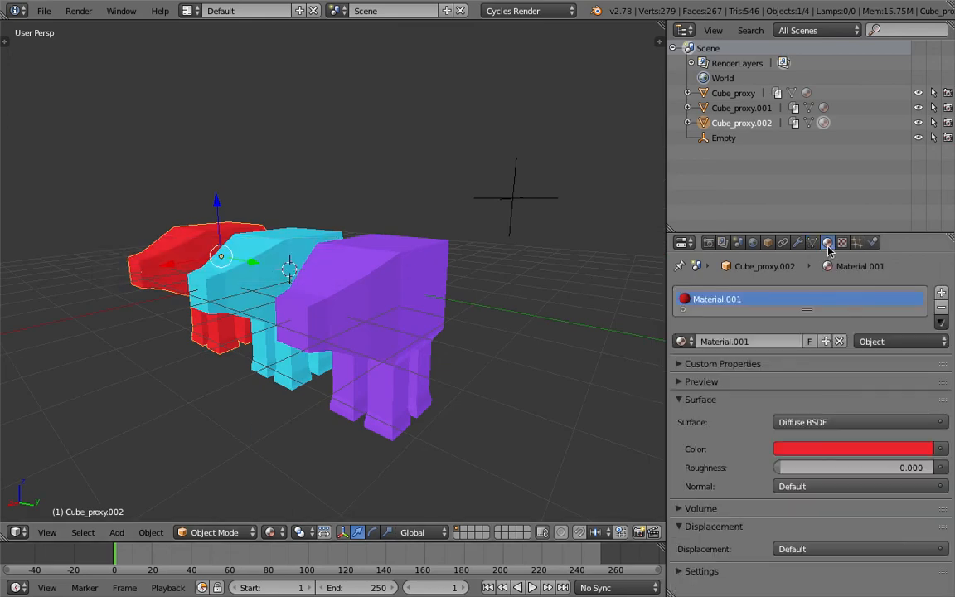
click(879, 341)
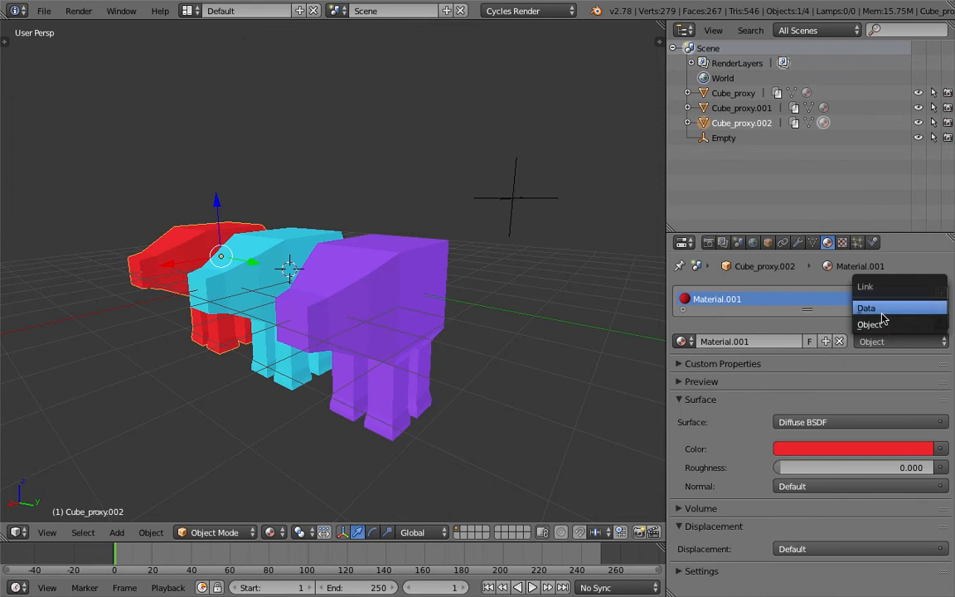
click(886, 325)
mouse_move(367, 294)
middle_down()
mouse_move(421, 298)
mouse_move(344, 260)
mouse_move(373, 301)
middle_up()
key(ctrl+s)
click(373, 302)
- Select the cyan proxy, save the scene, and open the recent file CubeA.blend
right_click(267, 247)
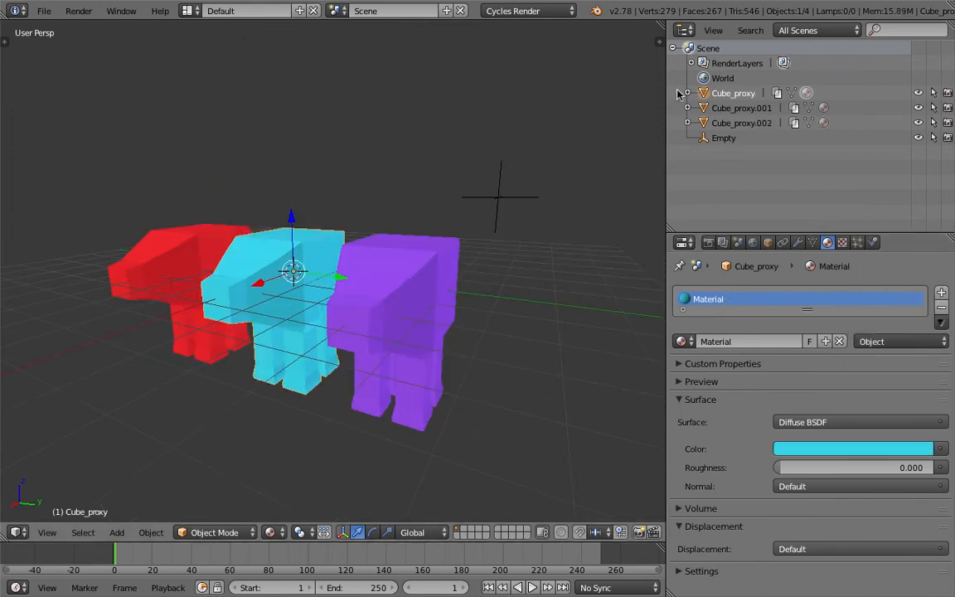
click(656, 42)
key(n)
middle_drag(431, 166, 400, 161)
key(ctrl+s)
click(440, 192)
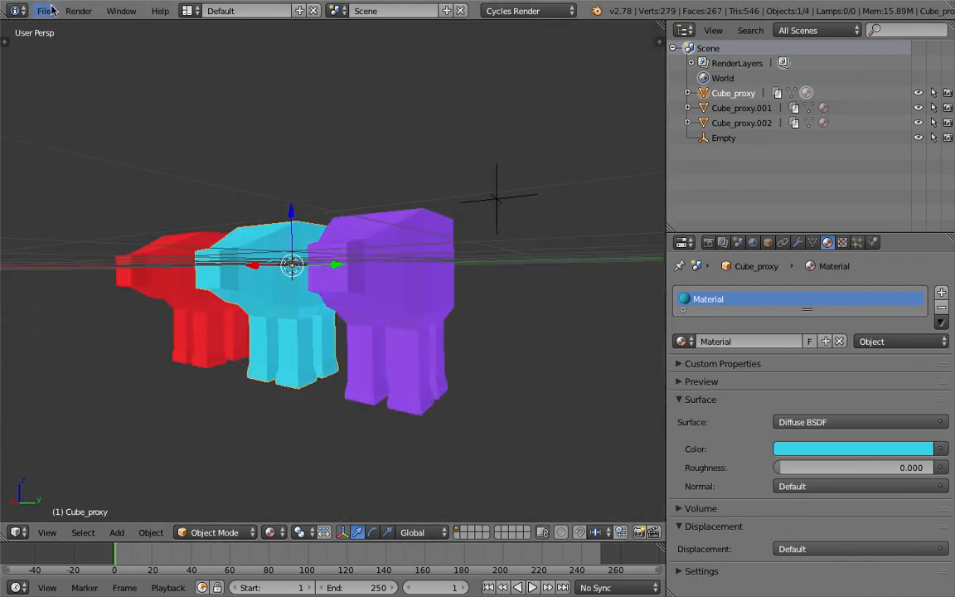
click(44, 11)
mouse_move(170, 59)
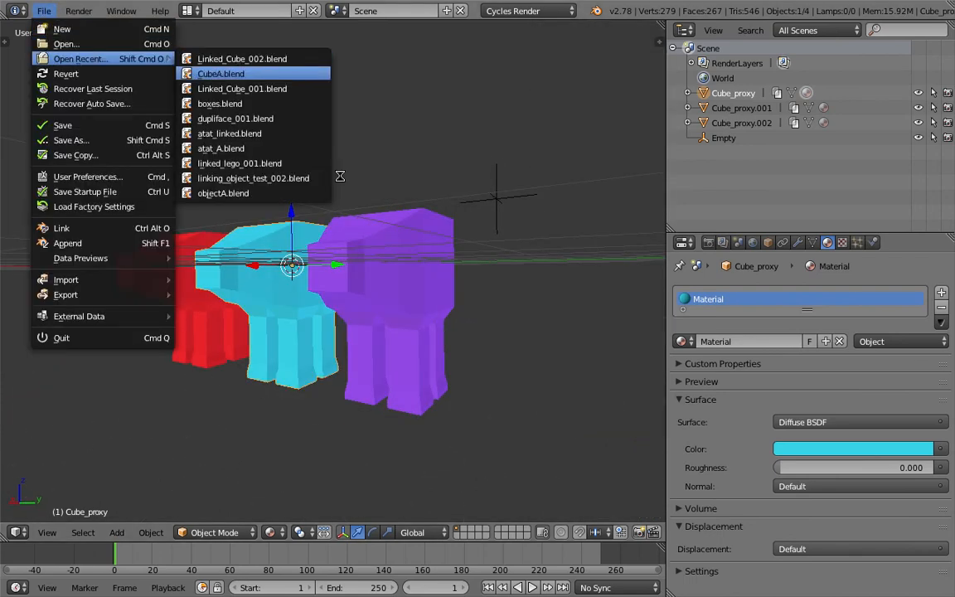
click(209, 74)
- Set the source object's Z location to 0 and save CubeA.blend
middle_drag(395, 249, 418, 235)
click(677, 41)
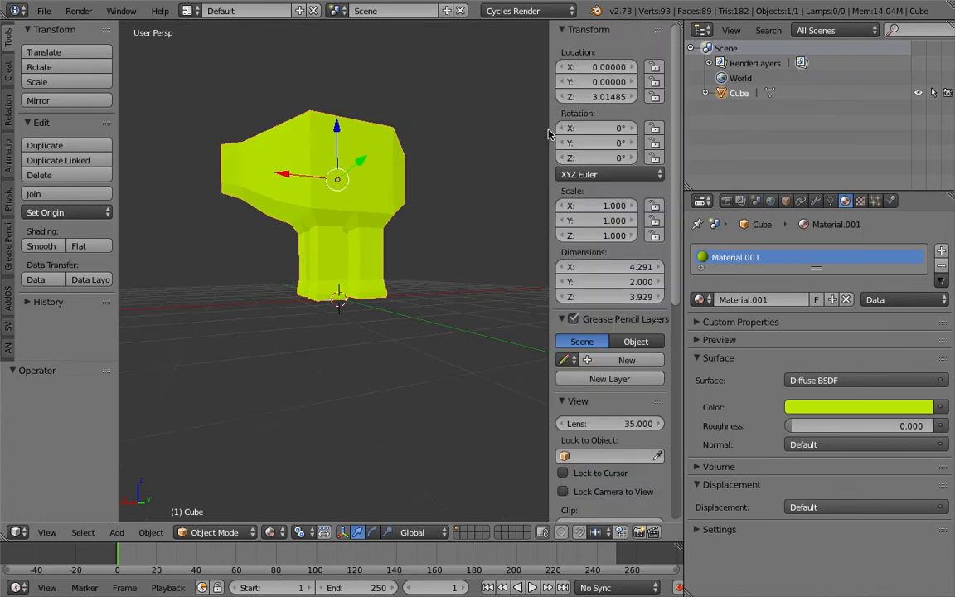
text(0)
key(Return)
click(273, 289)
middle_drag(274, 291, 293, 304)
key(ctrl+s)
click(295, 305)
- In Edit Mode, move the entire mesh up so the feet sit near the object's origin, and save the file
click(390, 301)
key(Tab)
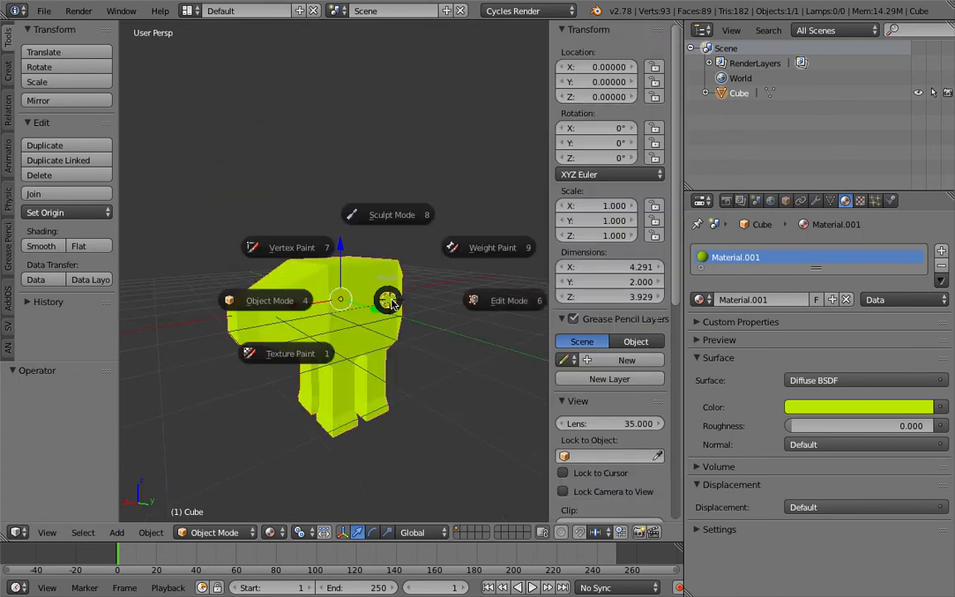
click(452, 300)
key(a)
key(a)
drag(334, 310, 340, 197)
middle_drag(365, 275, 332, 271)
key(Tab)
key(ctrl+s)
click(332, 271)
middle_drag(281, 169, 290, 219)
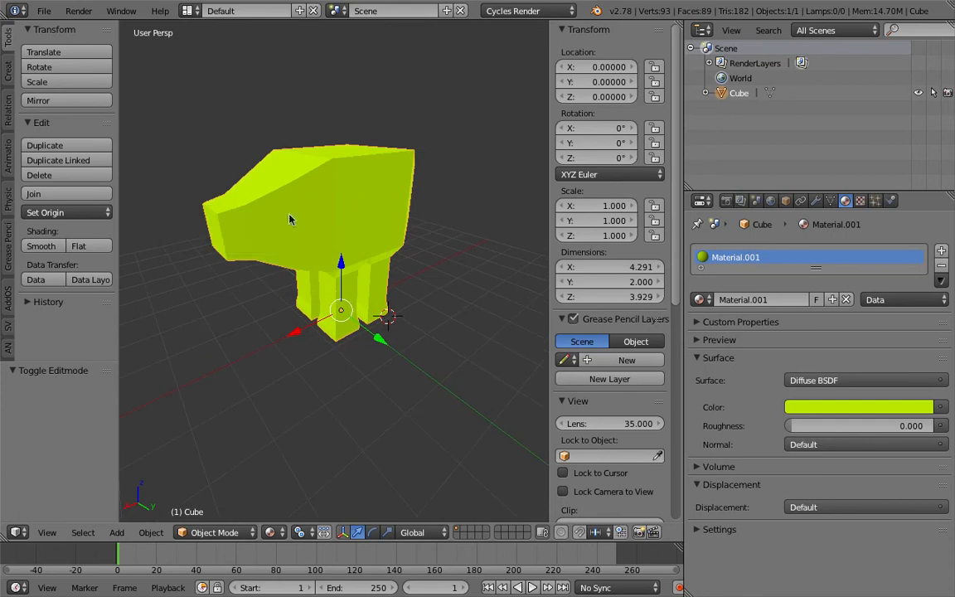
- Open the recent file Linked_Cube_002.blend, select the Empty, and save the file
click(44, 11)
mouse_move(108, 59)
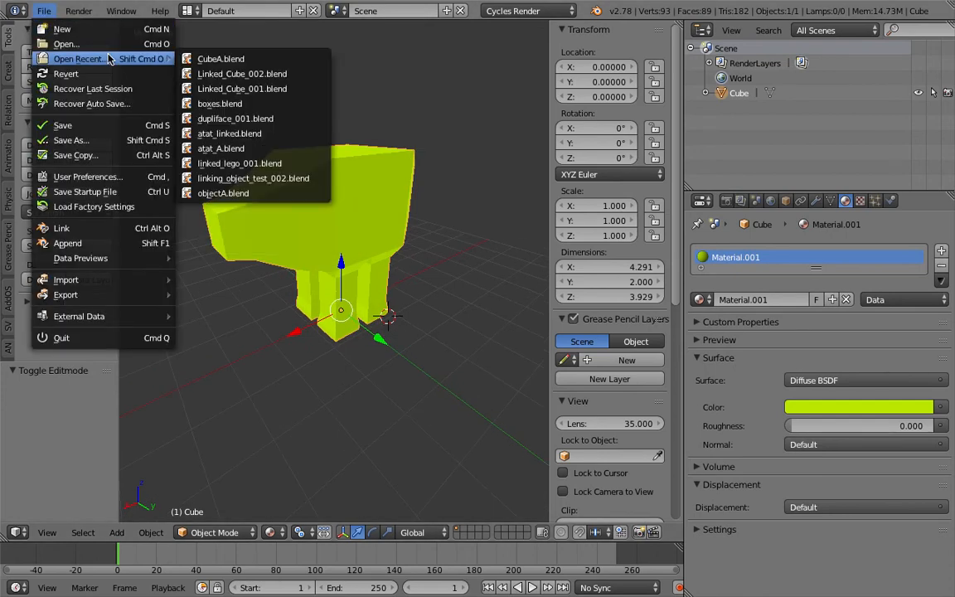
click(232, 74)
middle_drag(413, 276, 641, 346)
key(ctrl+s)
click(376, 303)
right_click(492, 292)
middle_drag(458, 306, 469, 283)
key(ctrl+s)
click(469, 298)
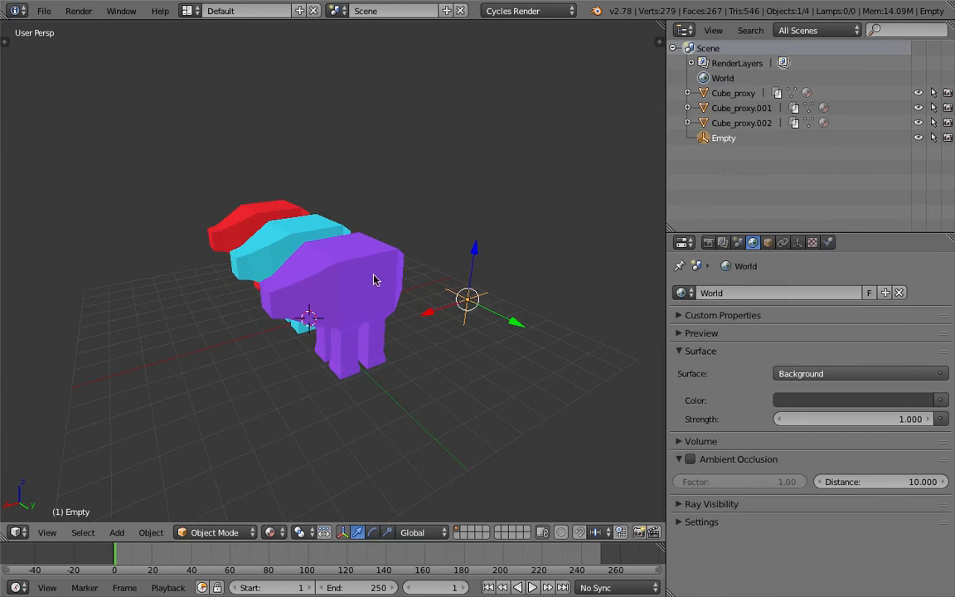
- Select the cyan, red and purple proxies in turn to check their updated shapes and object-level materials
right_click(337, 271)
middle_drag(337, 272, 286, 265)
right_click(362, 267)
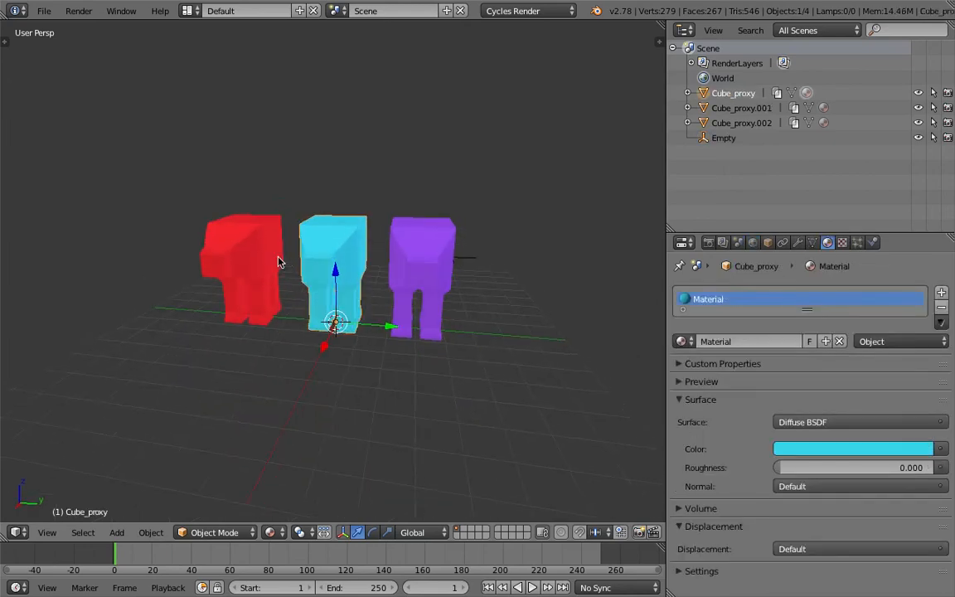
right_click(281, 263)
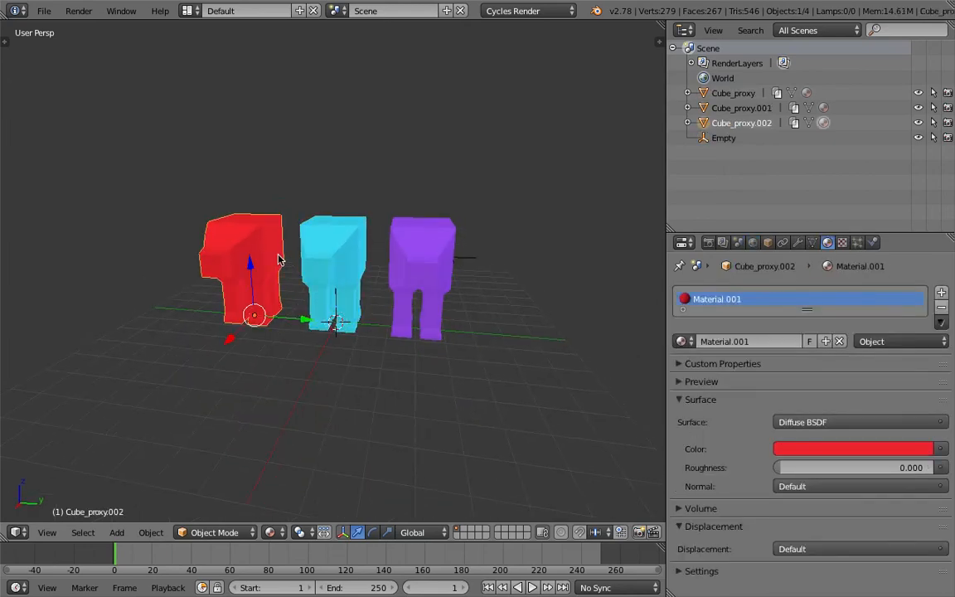
right_click(315, 275)
right_click(423, 275)
right_click(331, 267)
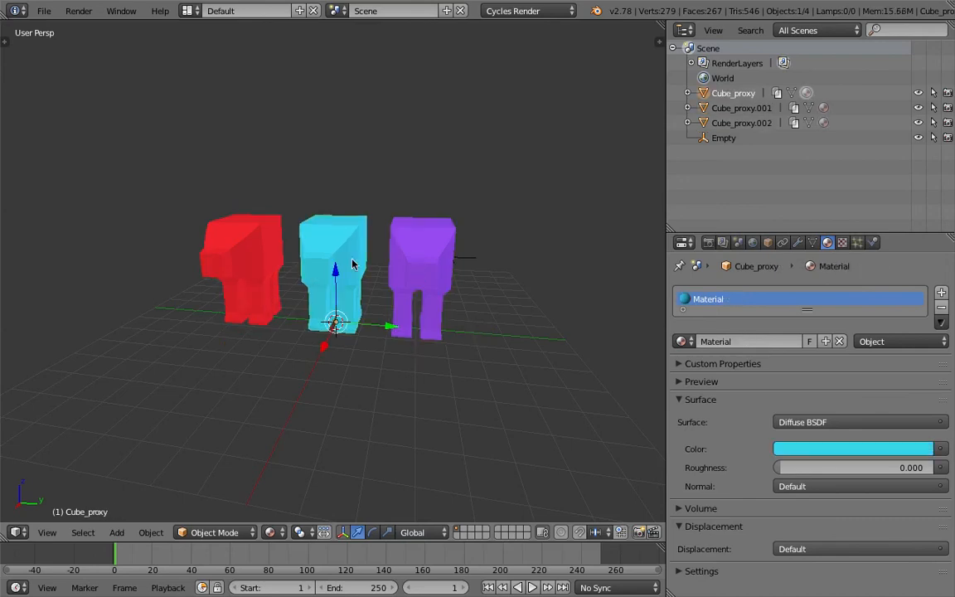
middle_drag(332, 267, 390, 273)
- Check the proxies' group assignments in the object settings and rename the red proxy's group GroupRed
click(783, 242)
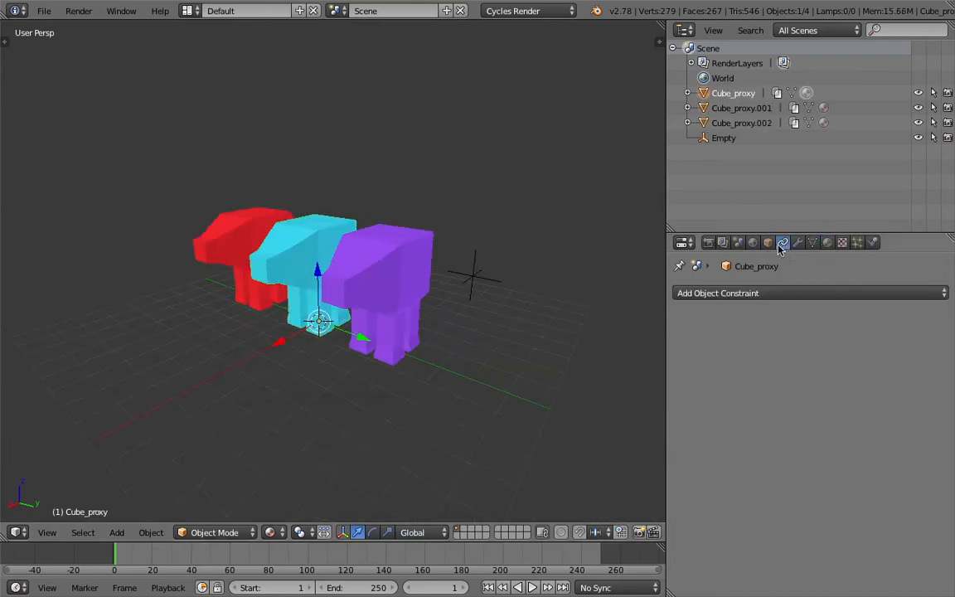
click(768, 243)
scroll(777, 356, down, 5)
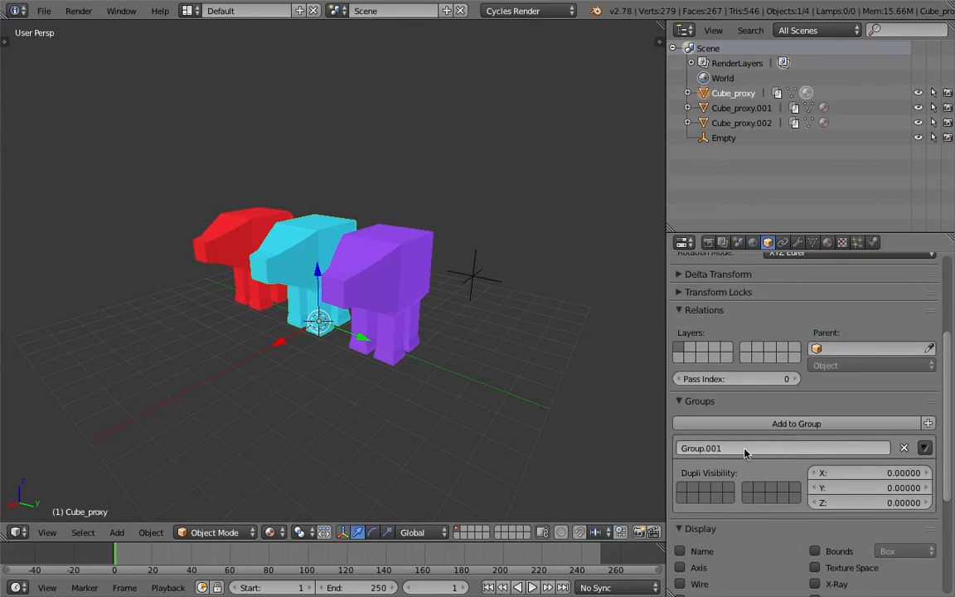
right_click(378, 279)
right_click(287, 241)
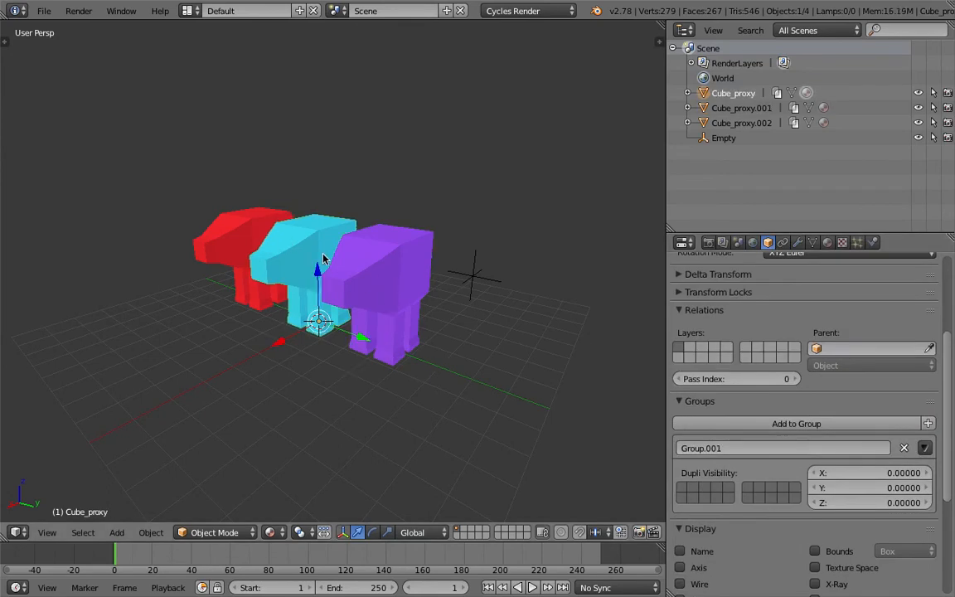
right_click(264, 237)
middle_drag(263, 237, 306, 241)
click(724, 448)
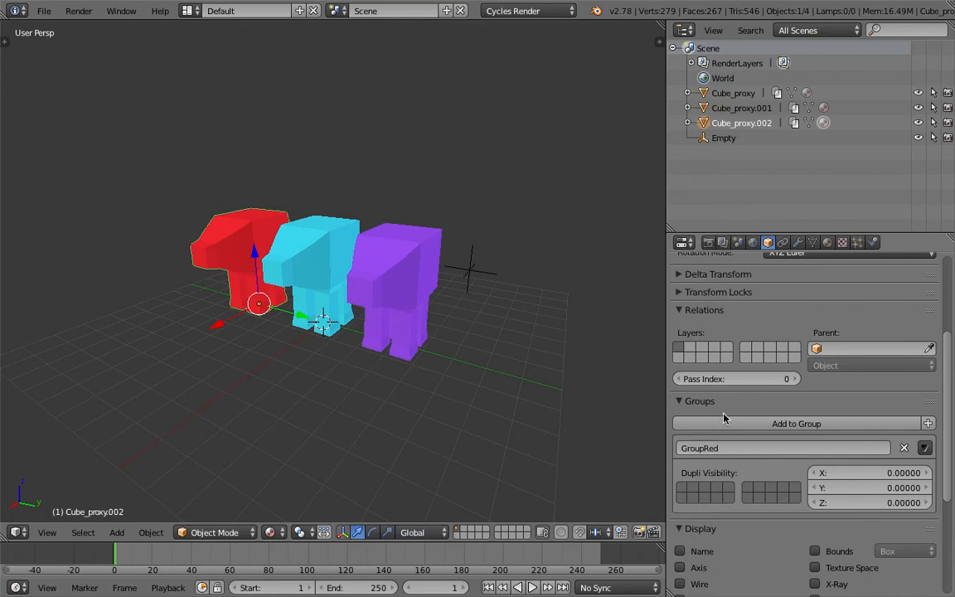
- Rename the cyan proxy's group GroupBlue
right_click(320, 229)
click(719, 449)
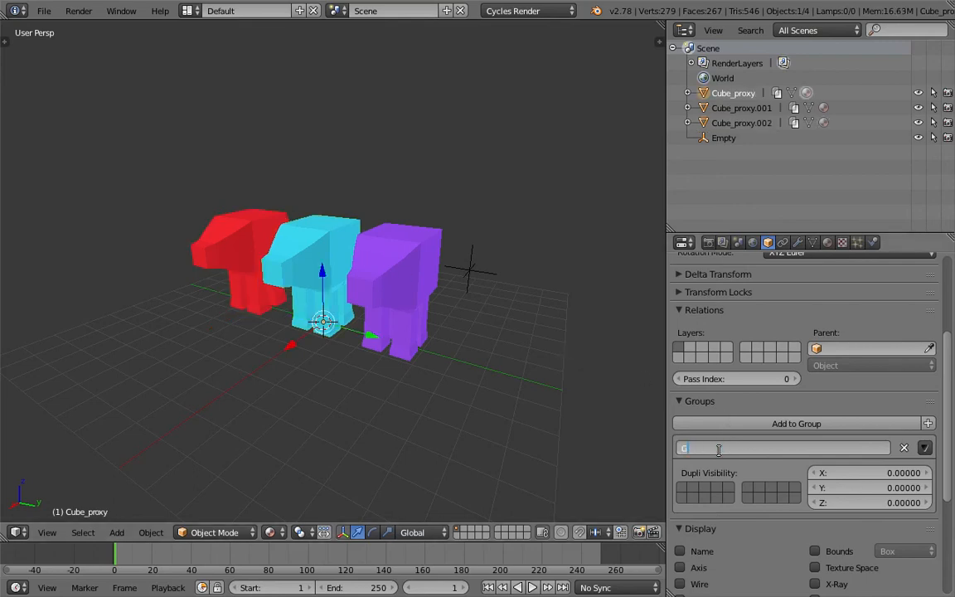
text(GroupBlue)
key(Return)
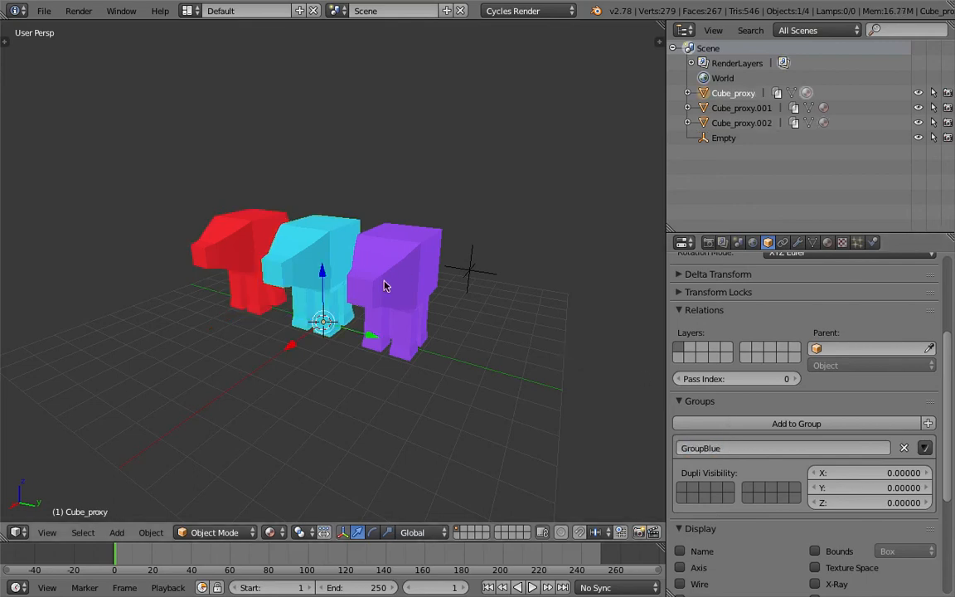
- Rename the purple proxy's group
right_click(395, 282)
click(726, 448)
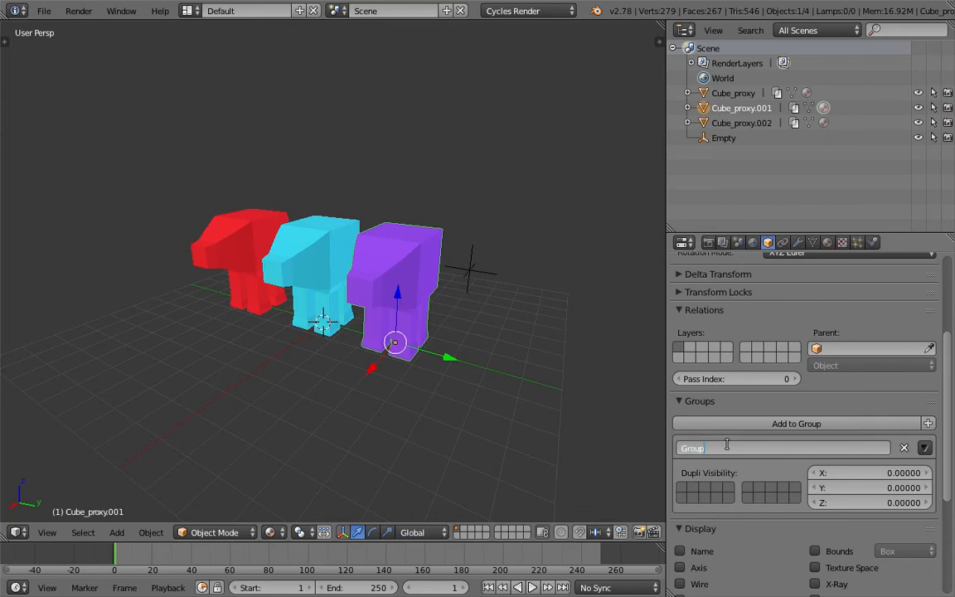
key(Return)
- Move the Empty above the three proxies to about X -0.844, Y -1.292, Z 7.362, and save the file
middle_drag(543, 321, 475, 304)
right_click(479, 290)
key(g)
click(335, 164)
key(ctrl+s)
click(343, 174)
- Collapse the Relations and Groups sections of the Empty's object settings and save the file
scroll(793, 446, down, 1)
scroll(793, 440, up, 3)
click(705, 365)
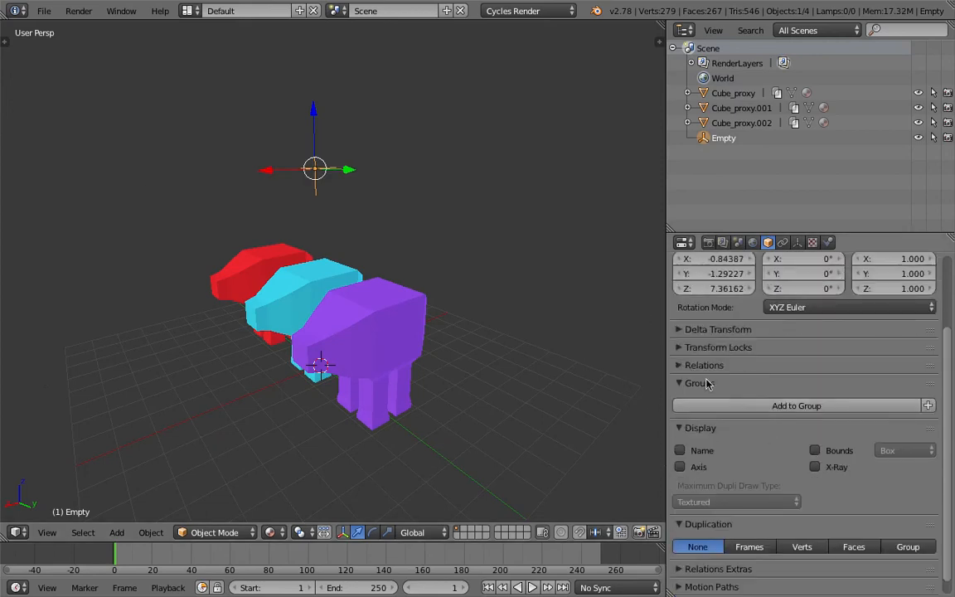
click(707, 383)
key(ctrl+s)
click(660, 377)
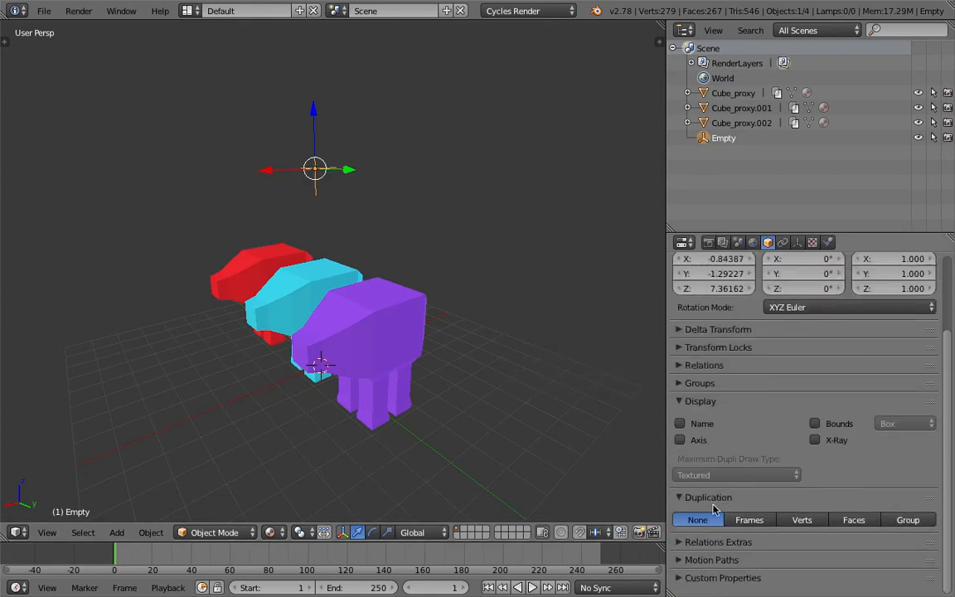
- Set the Empty's duplication type to Group and assign GroupRed as the instanced group
click(908, 520)
scroll(775, 465, down, 1)
click(829, 530)
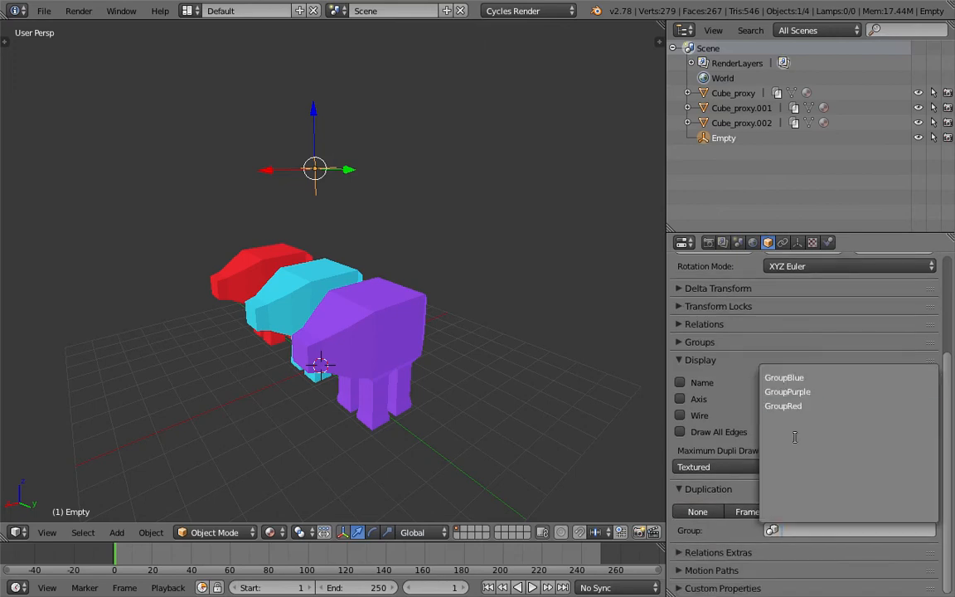
click(782, 405)
middle_drag(630, 332, 525, 311)
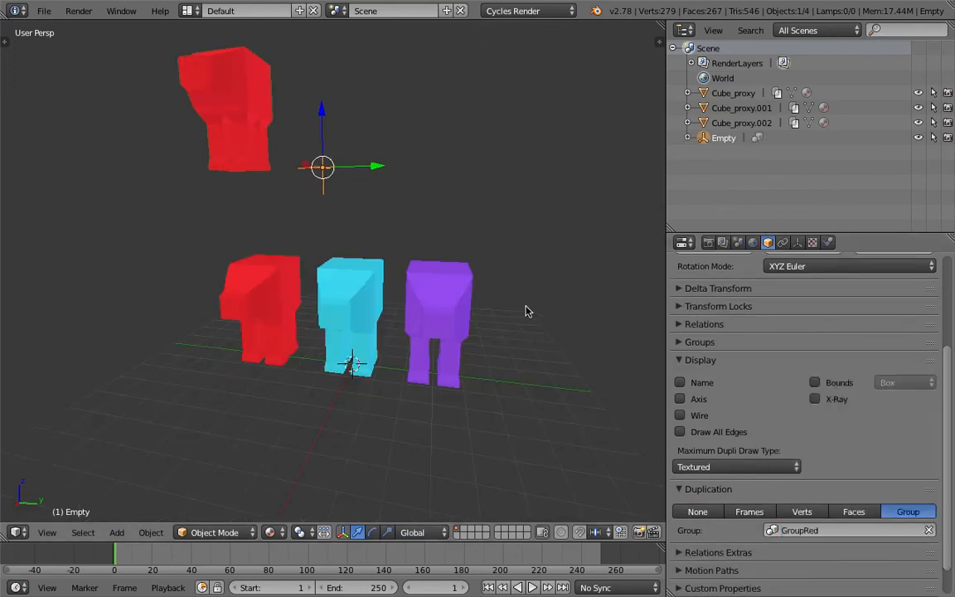
- Try GroupPurple and GroupBlue as the Empty's duplication group, and return it to GroupRed
click(829, 530)
click(787, 390)
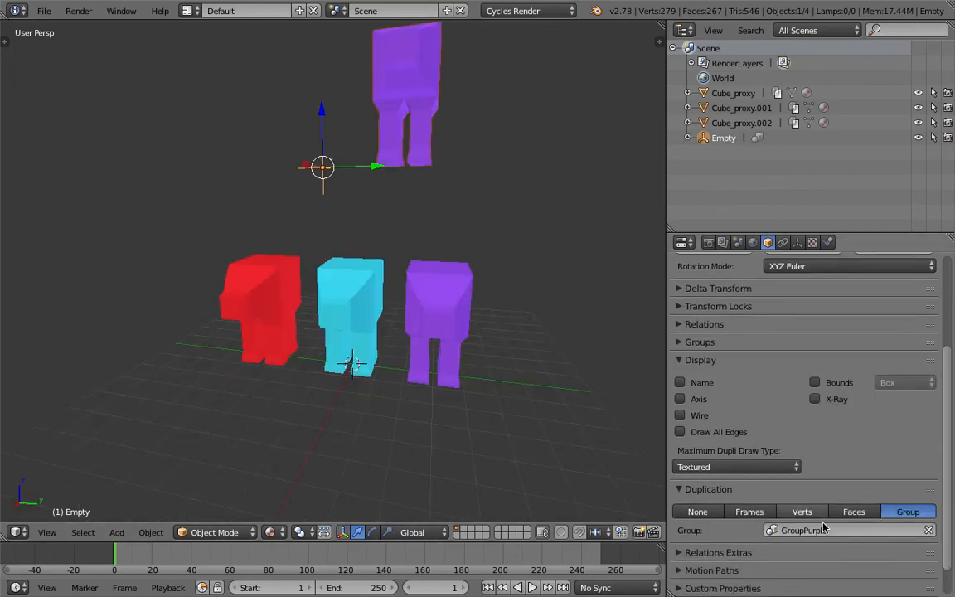
click(825, 530)
click(816, 377)
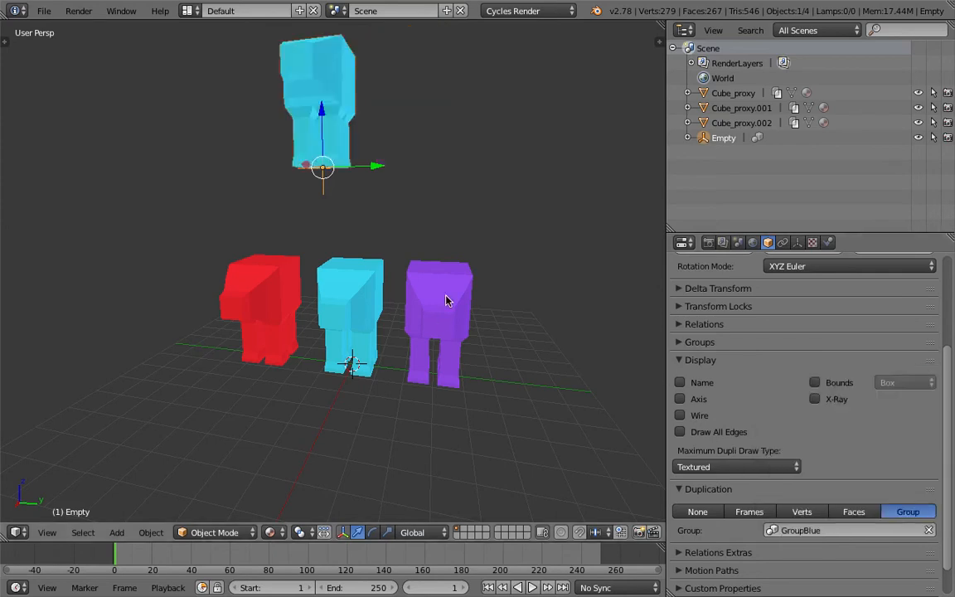
middle_drag(449, 299, 365, 249)
click(821, 530)
click(788, 404)
- Reposition the Empty slightly above the three proxies, carrying its red group instance along
middle_drag(498, 357, 451, 366)
middle_drag(410, 242, 367, 260)
key(g)
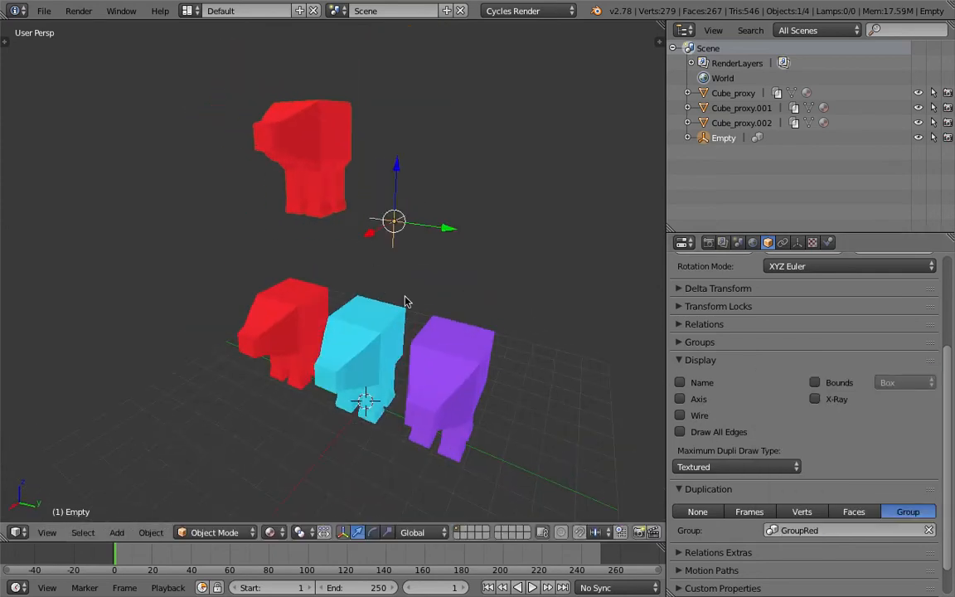
click(411, 271)
- Clear the locations of the red and purple proxies so they sit at the world origin with the cyan one
middle_drag(280, 349, 317, 319)
right_click(317, 319)
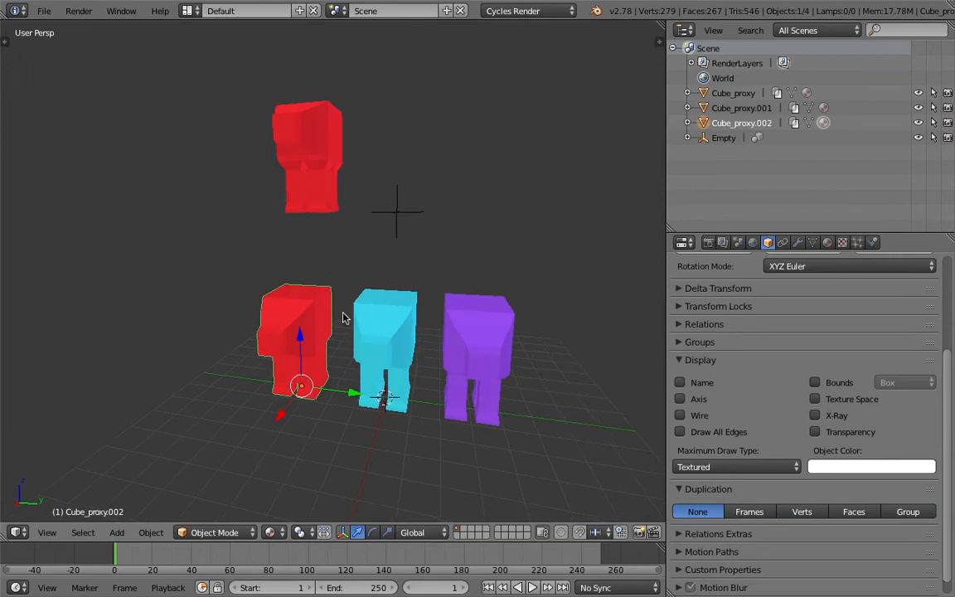
key(alt+g)
right_click(464, 318)
key(alt+g)
middle_drag(464, 318, 415, 324)
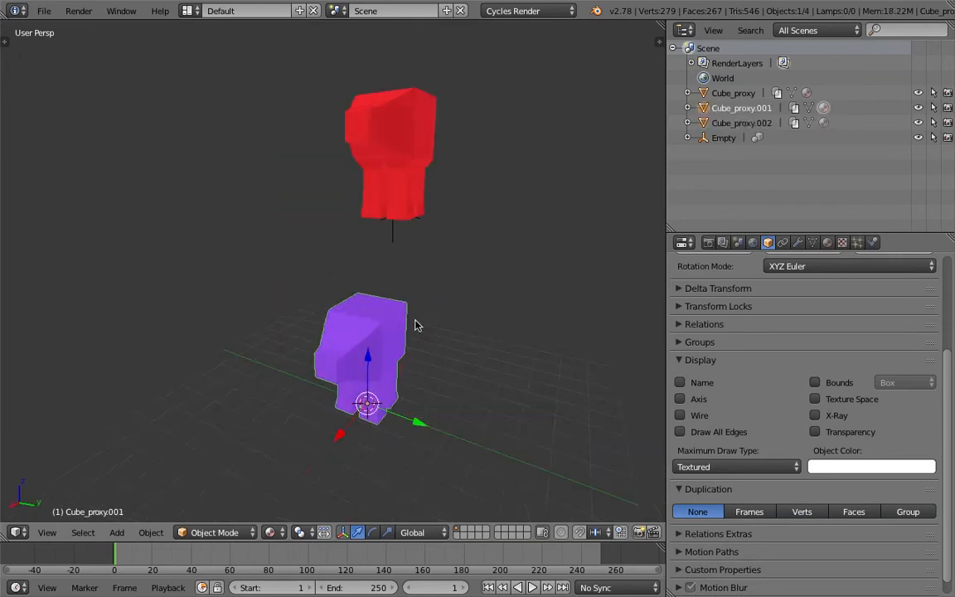
- Duplicate the Empty four times, spreading the copies on both sides of it in a staggered row
right_click(403, 240)
scroll(419, 273, down, 2)
key(shift+d)
click(344, 280)
key(shift+d)
click(496, 291)
key(shift+d)
click(568, 314)
key(shift+d)
click(619, 354)
shift+middle_drag(570, 327, 536, 333)
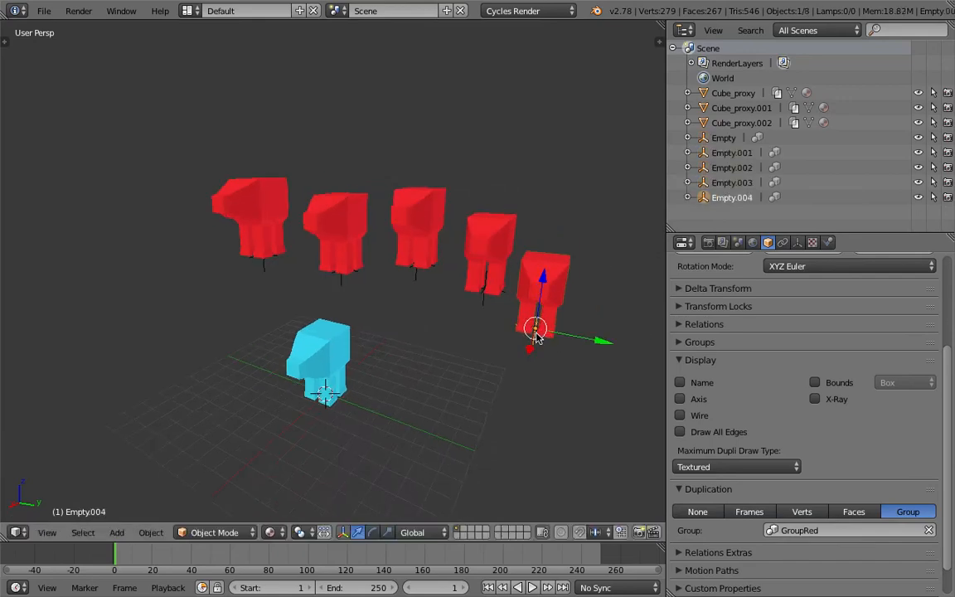
- Assign GroupPurple to the rightmost Empty, Empty.004, and GroupBlue to the original Empty
click(784, 530)
click(730, 389)
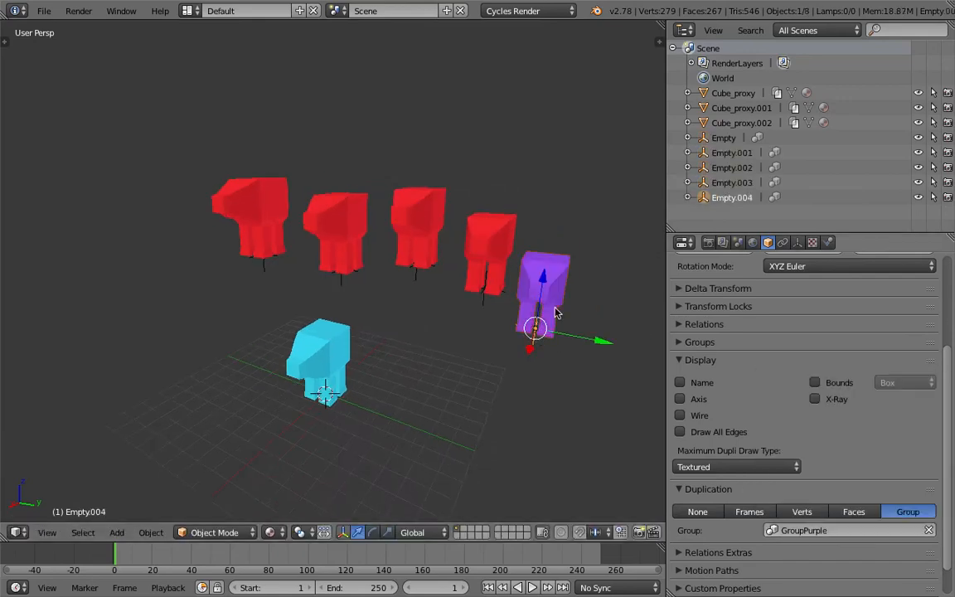
right_click(353, 242)
click(783, 530)
click(730, 375)
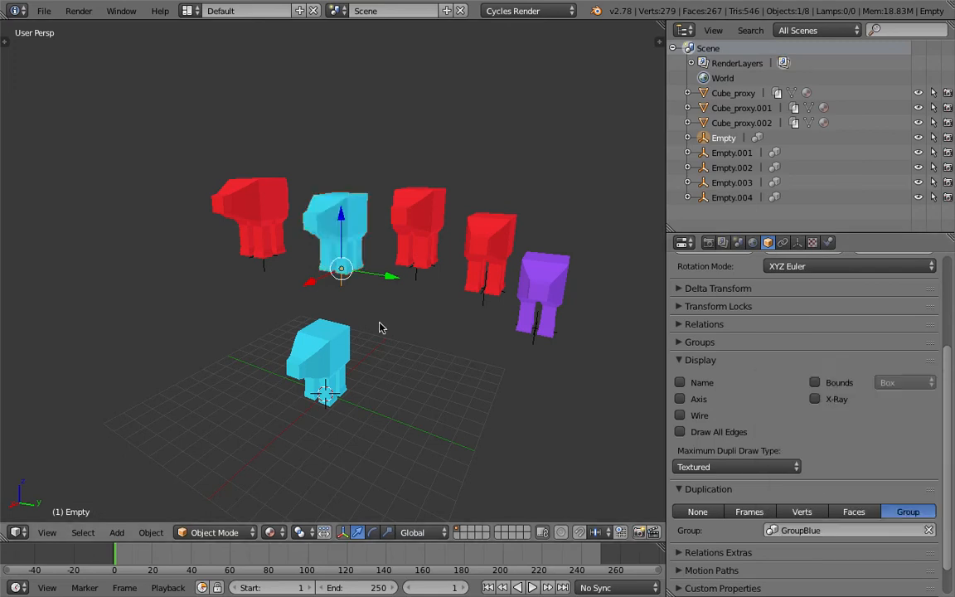
- Assign GroupPurple to the original Empty and GroupBlue to the leftmost copy, Empty.001
middle_drag(379, 328, 402, 329)
click(796, 530)
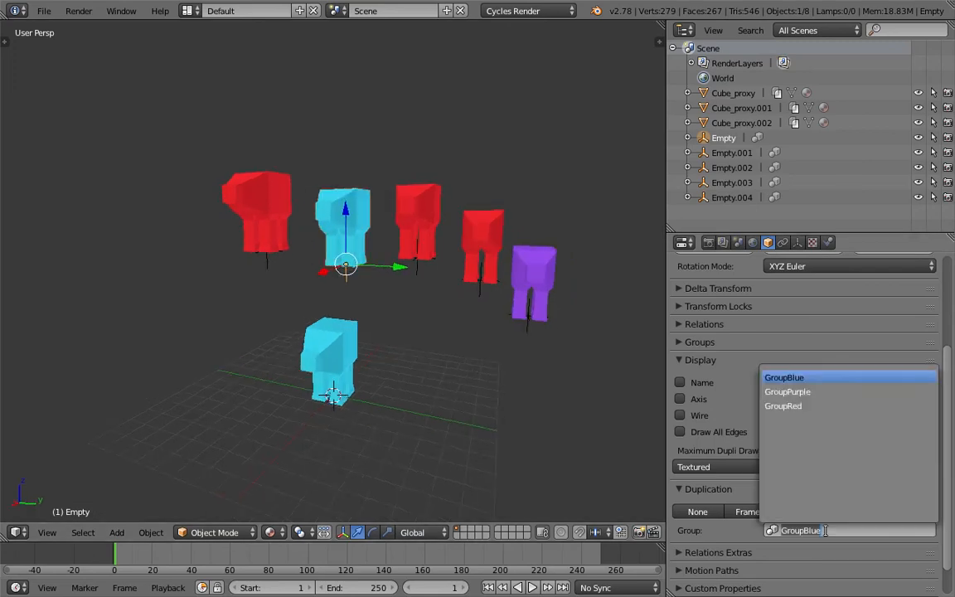
click(816, 393)
right_click(290, 253)
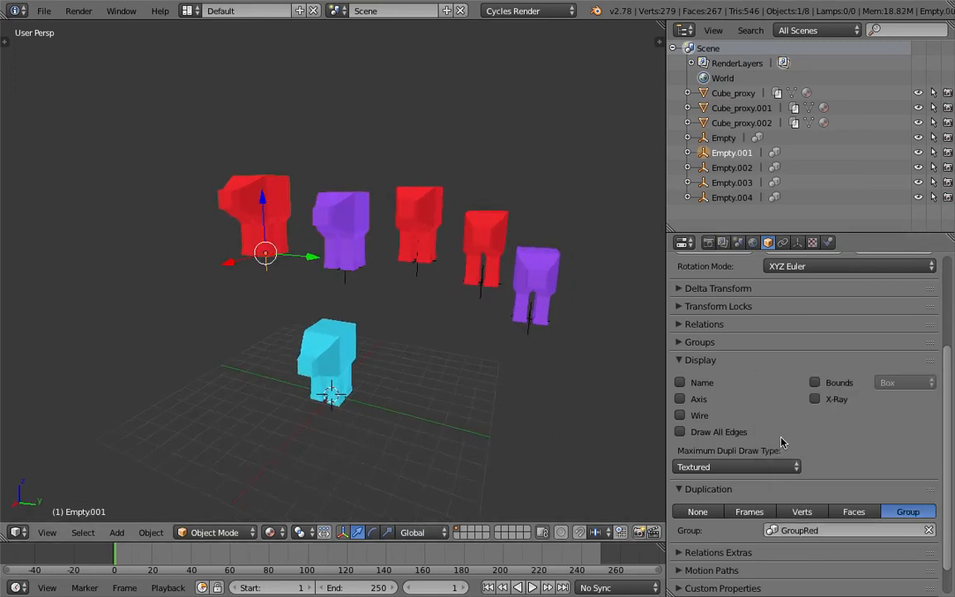
click(798, 530)
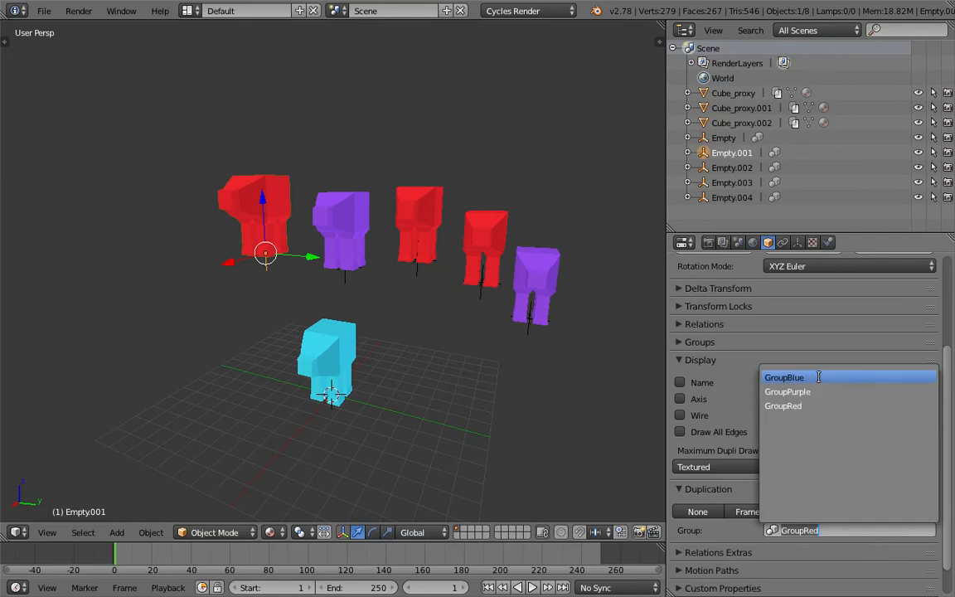
click(818, 378)
mouse_move(386, 281)
middle_down()
mouse_move(357, 282)
mouse_move(421, 282)
mouse_move(400, 279)
middle_up()
- Use Save As to store the scene on the Desktop as a Linked_Cube blend file
click(44, 11)
click(46, 11)
click(44, 11)
click(71, 140)
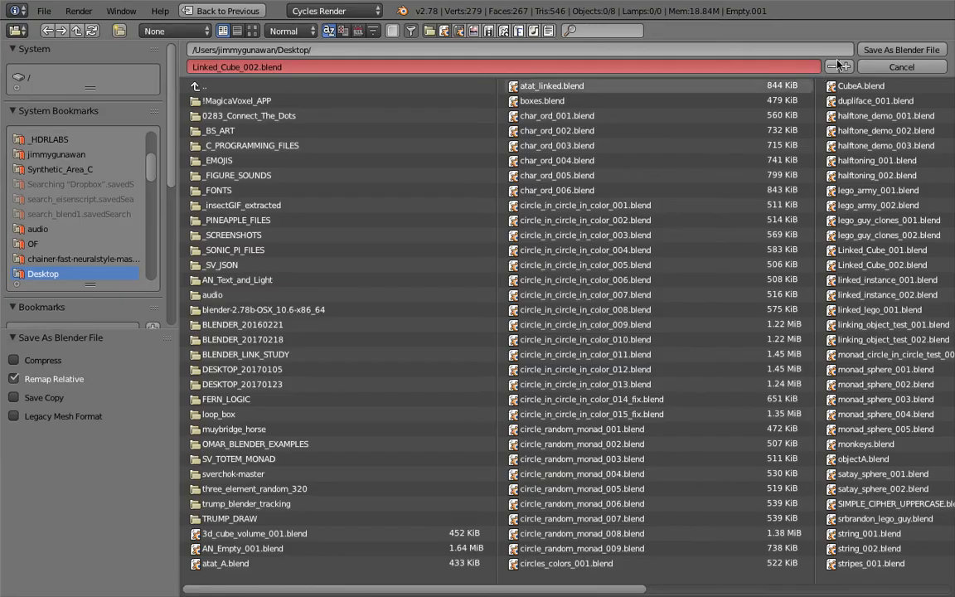
click(880, 49)
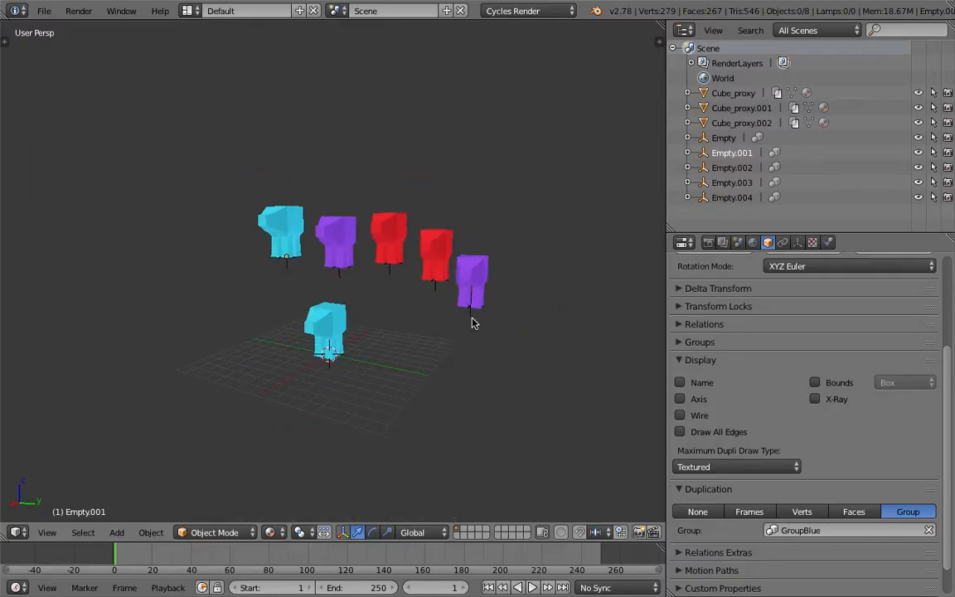
- Select the four duplicated Empties and delete them, keeping only the original Empty
right_click(472, 323)
right_click(409, 264)
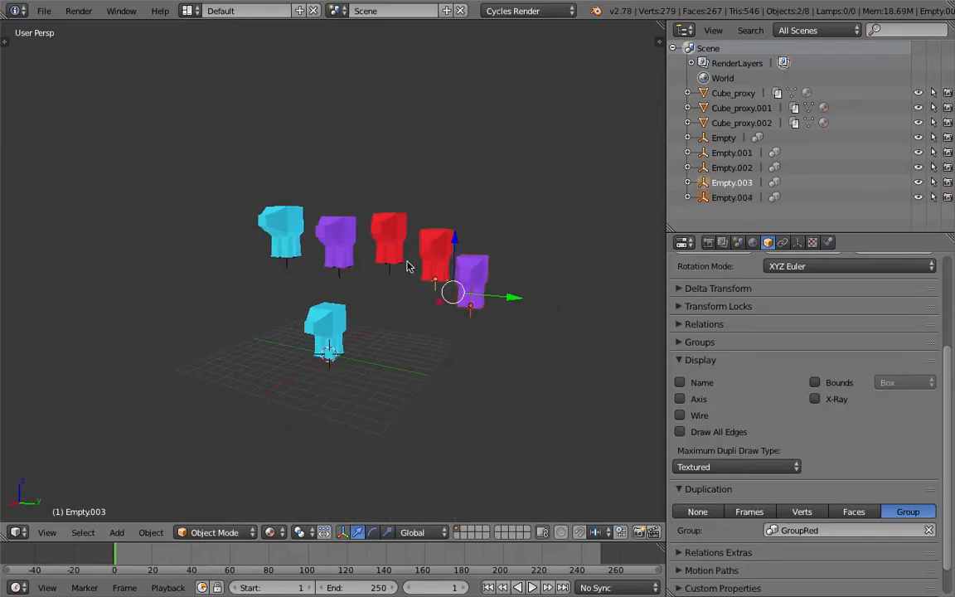
right_click(364, 273)
right_click(295, 270)
shift+right_click(386, 269)
shift+right_click(440, 286)
shift+right_click(464, 303)
key(Delete)
- Save the file with the remaining Empty selected, and rename that Empty to EmptyMaster
right_click(347, 277)
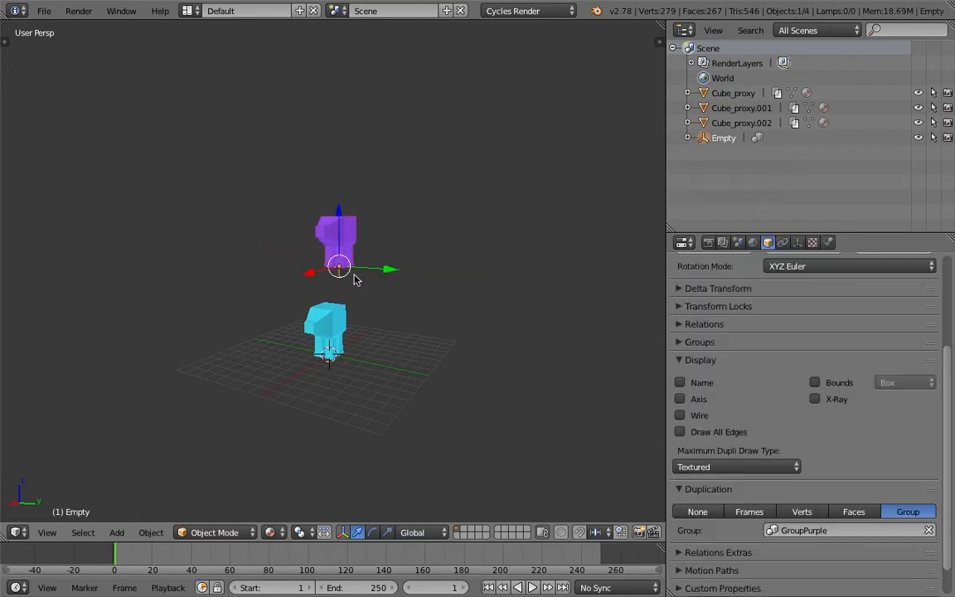
middle_drag(347, 277, 367, 296)
key(ctrl+s)
click(366, 296)
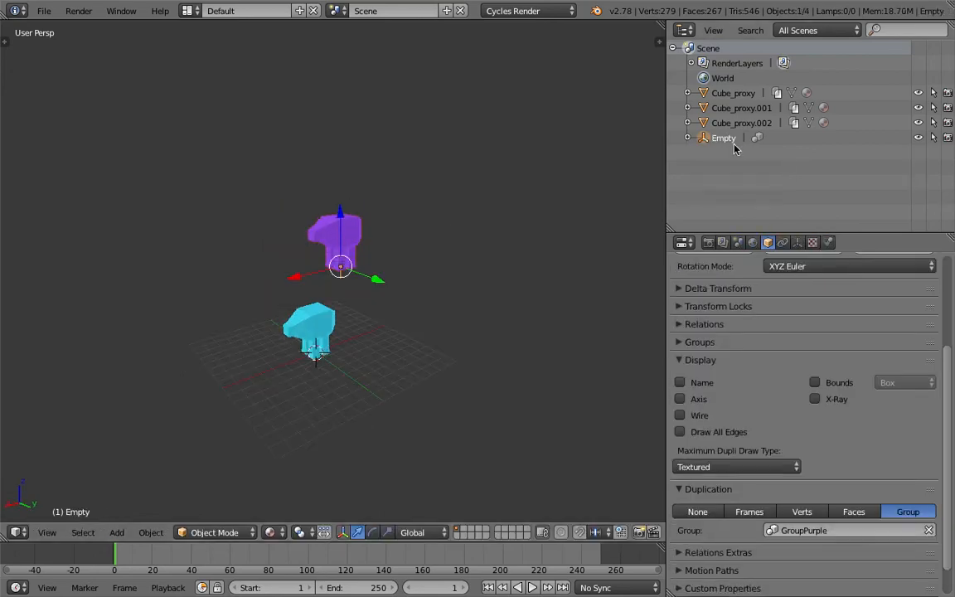
double_click(729, 139)
text(EmptyMaster)
key(Return)
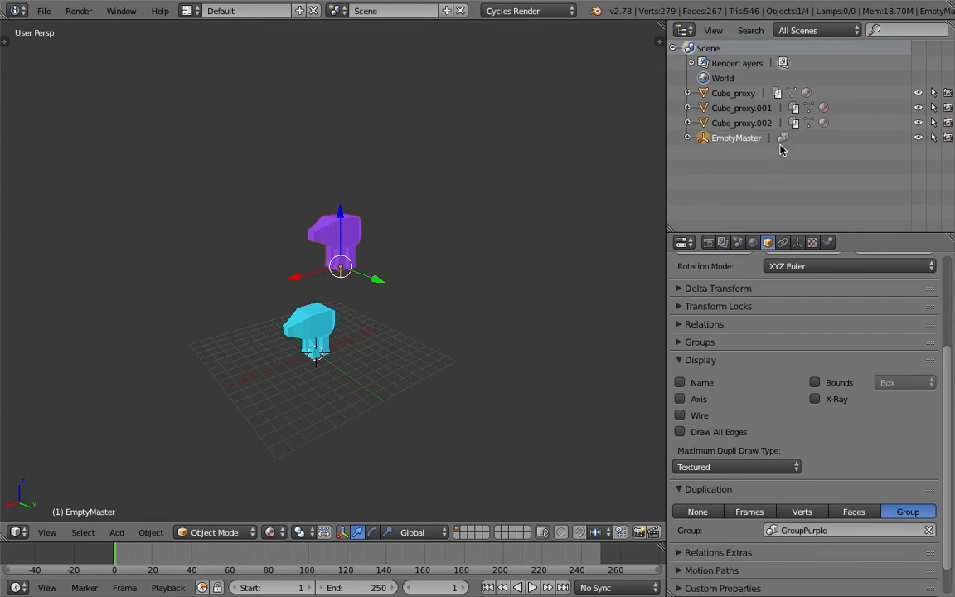
- Switch to the Compositing screen layout and create a new Animation Nodes tree
middle_drag(550, 269, 296, 281)
click(188, 11)
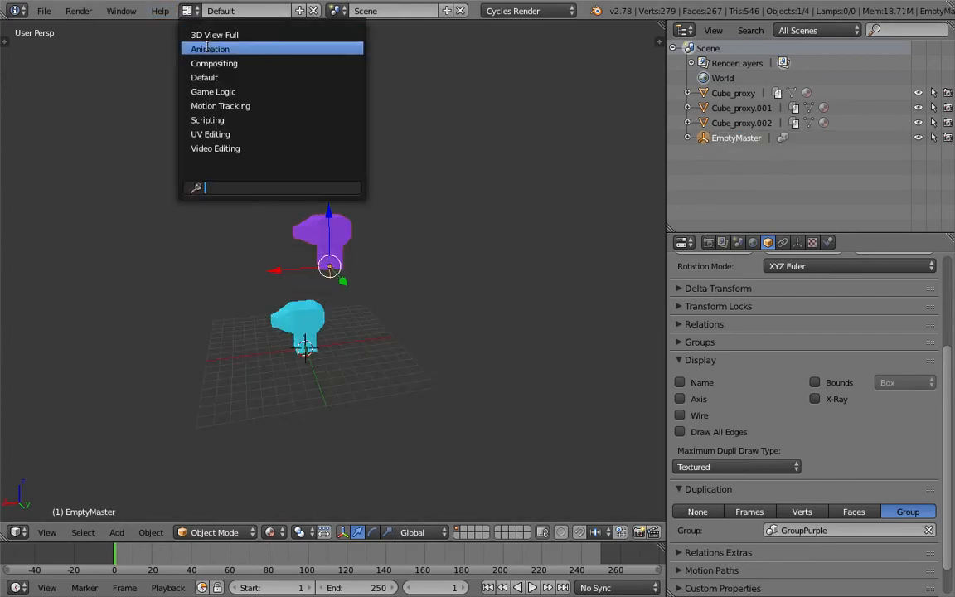
click(208, 59)
click(178, 349)
click(315, 352)
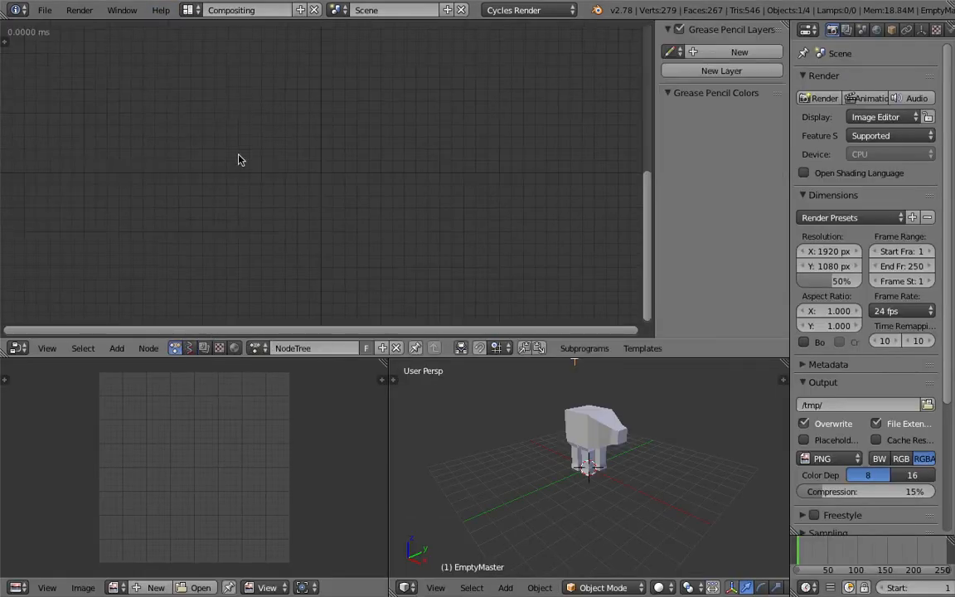
- Change the 3D viewport's shading so the objects display their material colors
middle_drag(638, 413, 548, 392)
shift+middle_drag(587, 463, 566, 490)
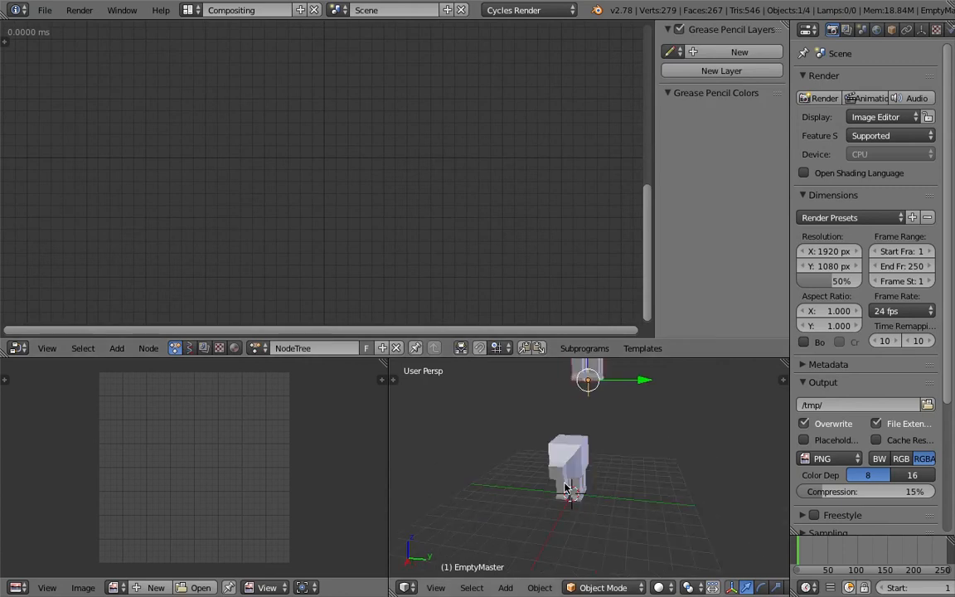
click(661, 587)
click(690, 518)
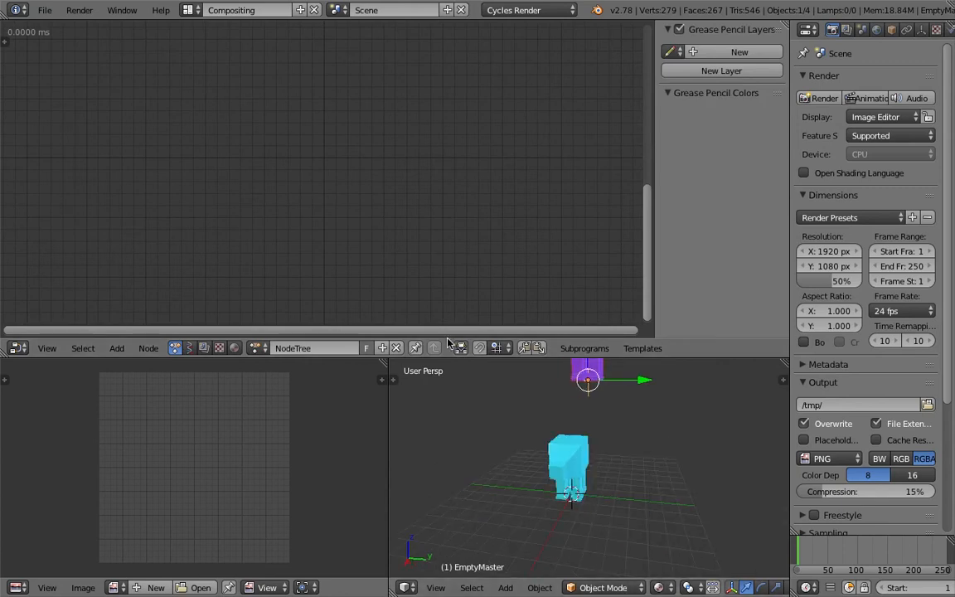
middle_drag(533, 441, 552, 452)
key(shift+a)
click(202, 152)
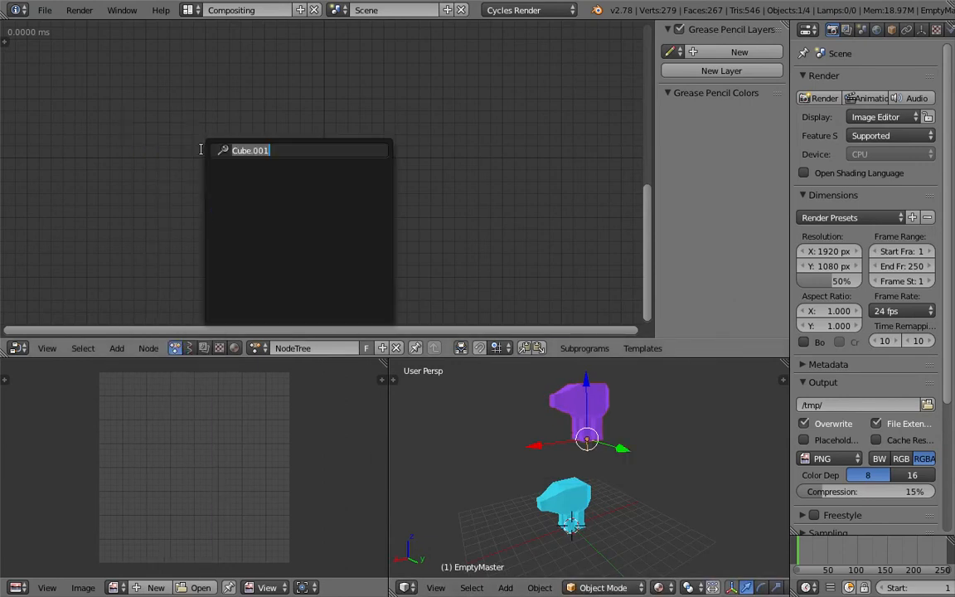
key(Escape)
- Add an Object Instancer node and place it in the node tree
key(shift+a)
click(180, 149)
text(object in)
key(Down)
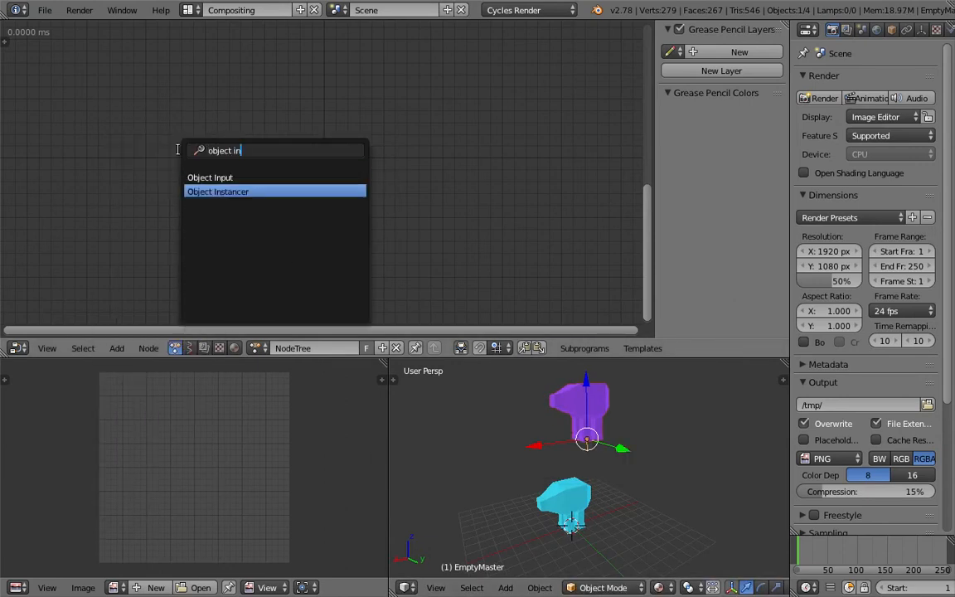
key(Return)
click(232, 188)
drag(232, 184, 232, 197)
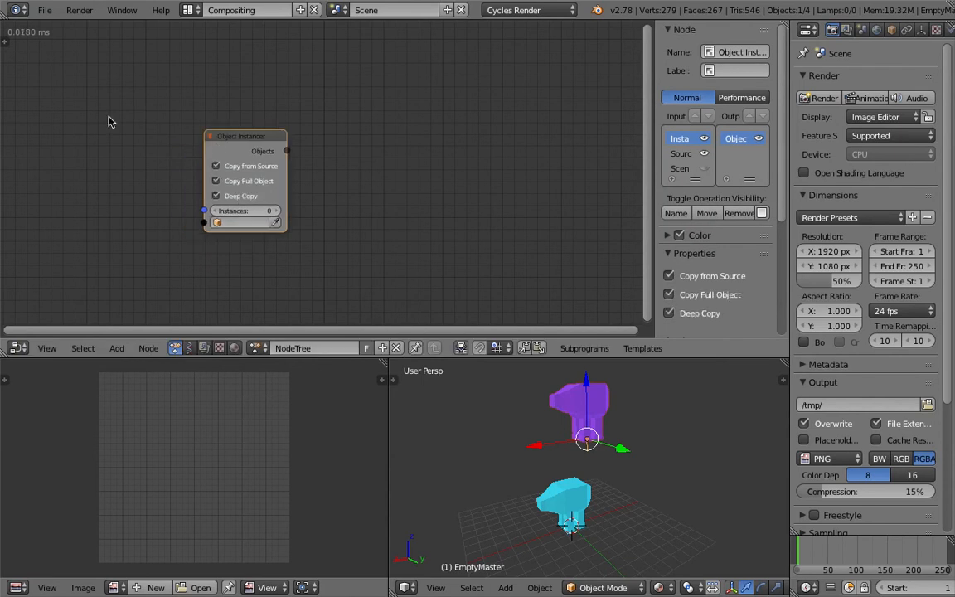
- Turn off Always in the Auto Execution settings of Animation Nodes and hide the tool shelf
click(10, 43)
click(9, 115)
click(50, 53)
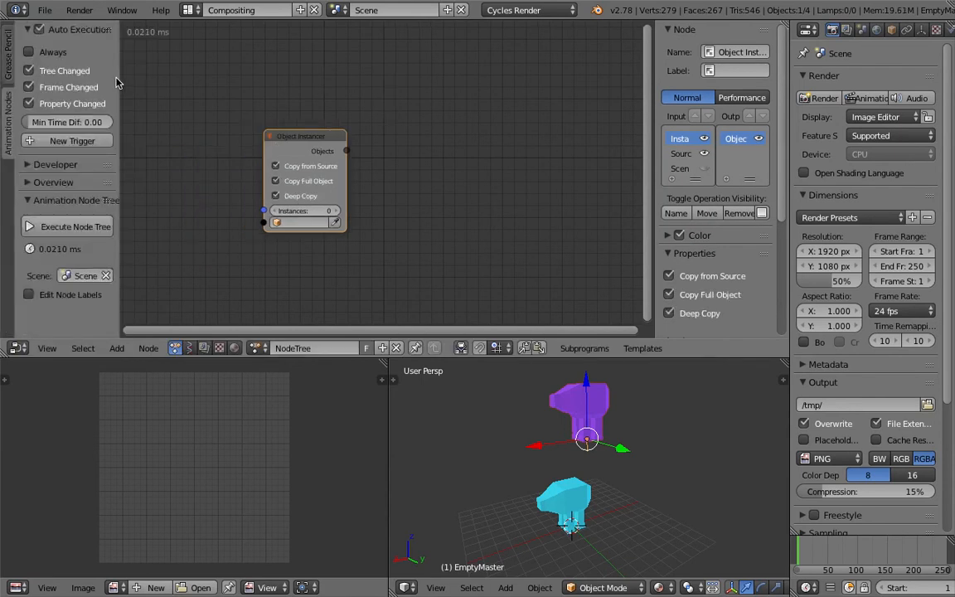
key(t)
- Assign EmptyMaster as the Object Instancer's source, widen the node, and save the file
key(ctrl+s)
click(224, 98)
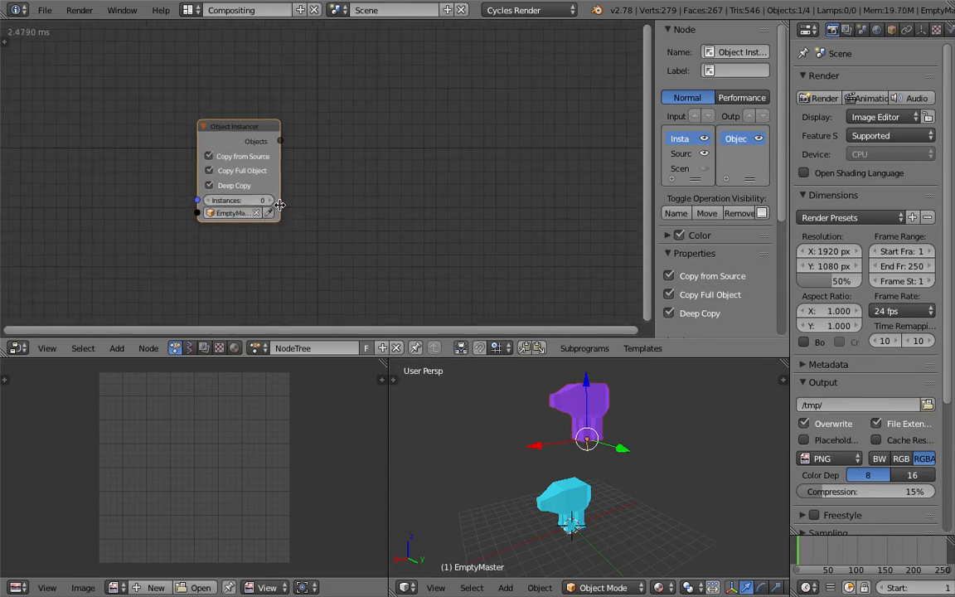
drag(280, 205, 304, 205)
key(ctrl+s)
click(303, 206)
middle_drag(325, 161, 279, 158)
middle_drag(301, 193, 298, 175)
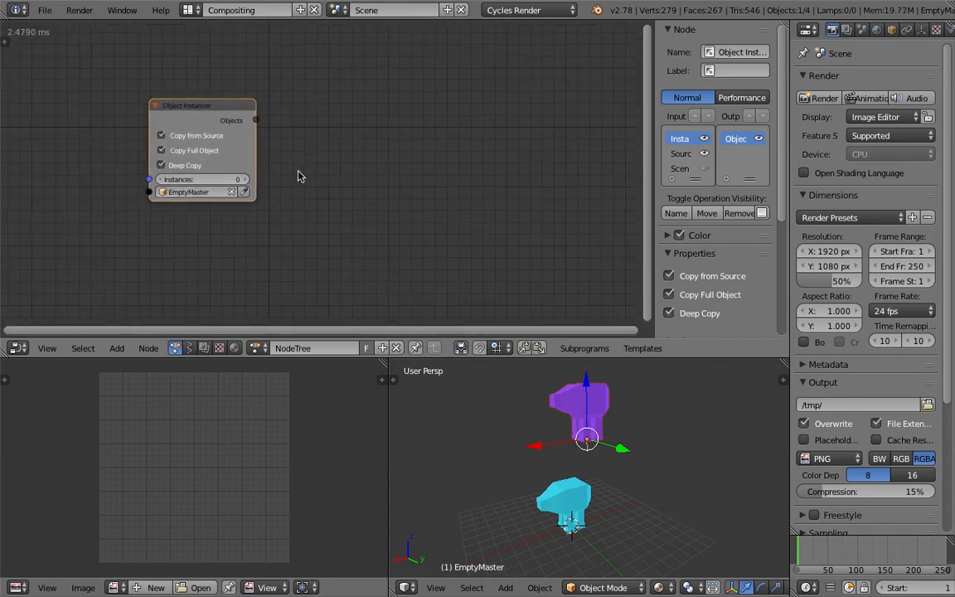
key(w)
key(Escape)
key(shift+a)
click(356, 157)
text(line)
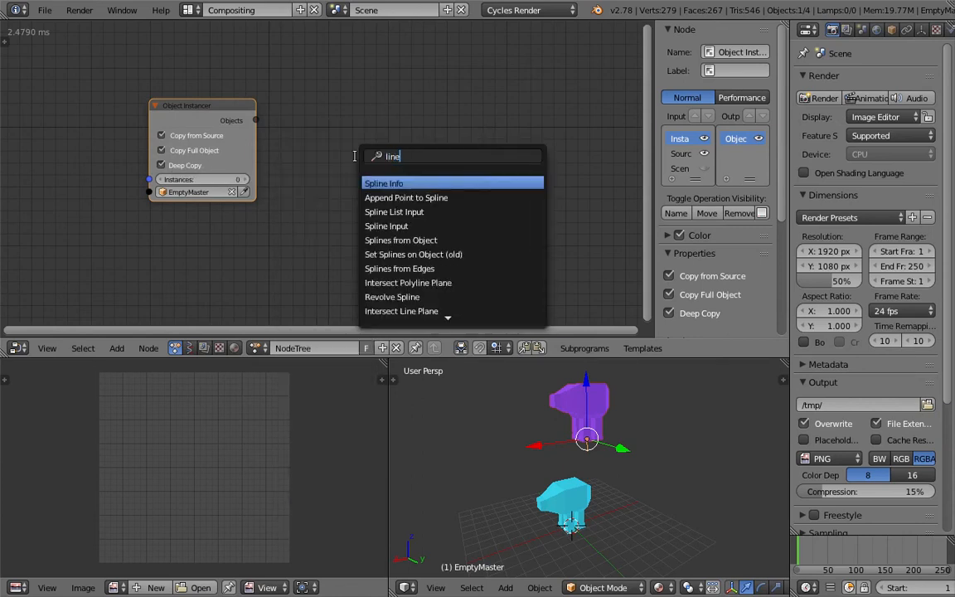
key(Escape)
click(359, 158)
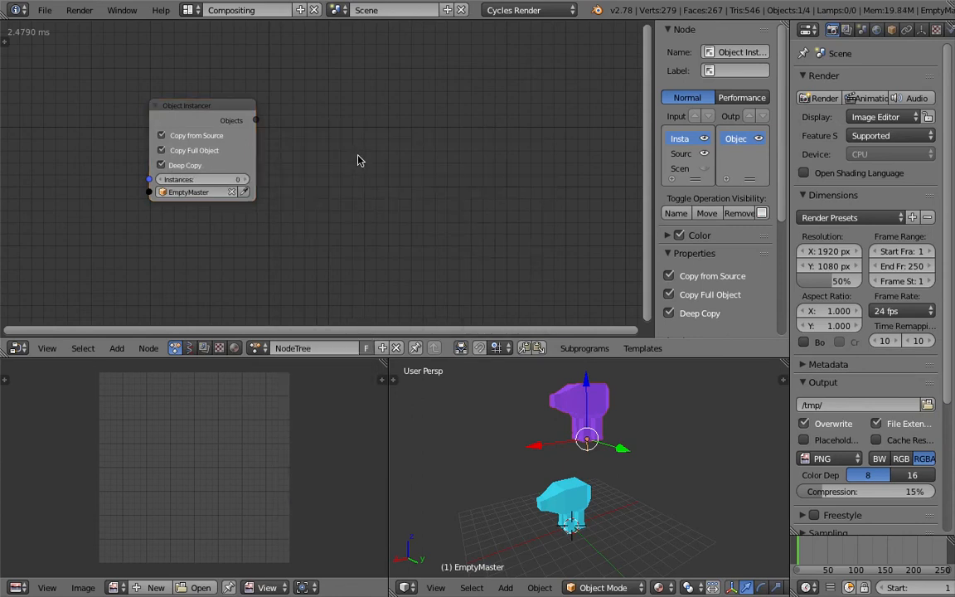
- Add a Line Mesh node and place it below the Object Instancer
key(shift+a)
click(356, 155)
text(line m)
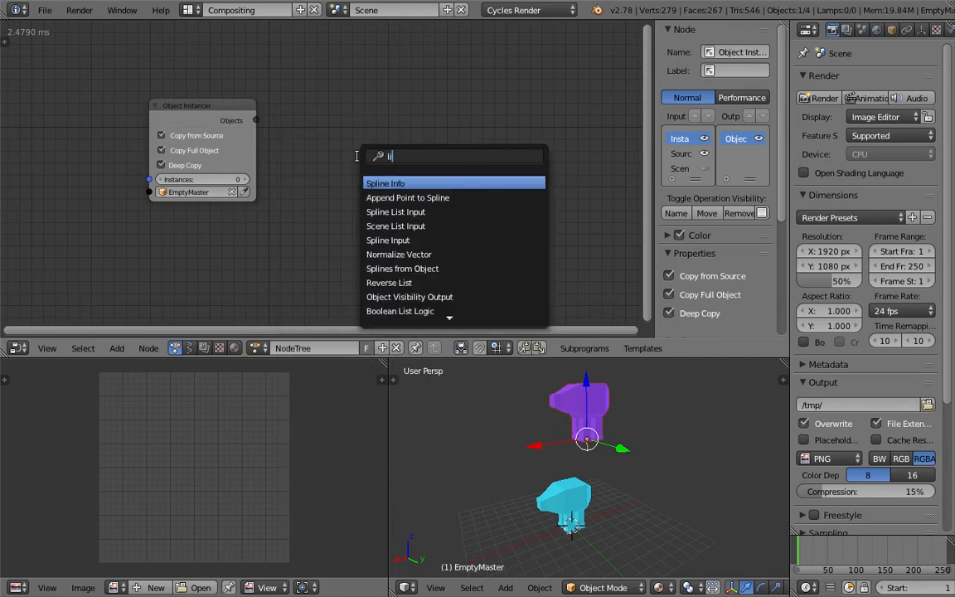
key(Return)
click(173, 232)
- Create a loop subprogram named My Loop over the Object Instancer's object list and place its nodes
middle_drag(327, 229, 293, 191)
drag(218, 51, 235, 56)
key(w)
click(313, 95)
click(445, 92)
scroll(370, 127, down, 1)
middle_drag(370, 127, 412, 121)
- Arrange the nodes and feed the Line Mesh vertices through Get List Length into the Object Instancer's Instances
drag(279, 164, 240, 170)
drag(216, 129, 206, 118)
drag(202, 165, 146, 168)
drag(223, 117, 168, 118)
- Add a Vector iterator to the Loop Input and connect the Line Mesh vertices to My Loop's Vector List
click(499, 137)
text(v)
text(ec)
key(Return)
drag(168, 181, 345, 112)
- Add an Object Transforms Output node and place it to the right of the Loop Input
middle_drag(378, 163, 295, 165)
scroll(294, 165, down, 2)
middle_drag(294, 165, 234, 160)
key(shift+a)
click(487, 173)
text(objec)
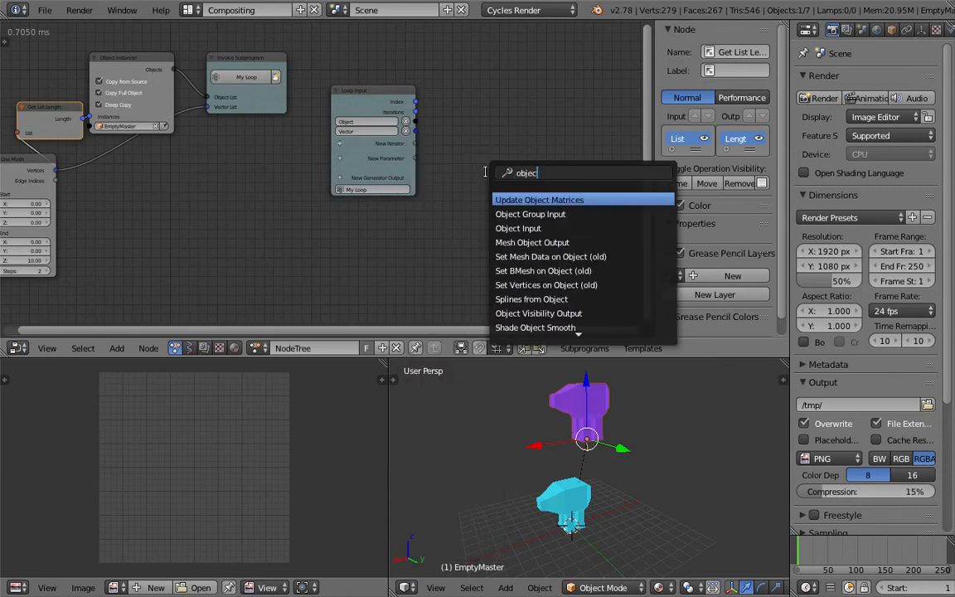
text(t tra)
key(Return)
click(500, 151)
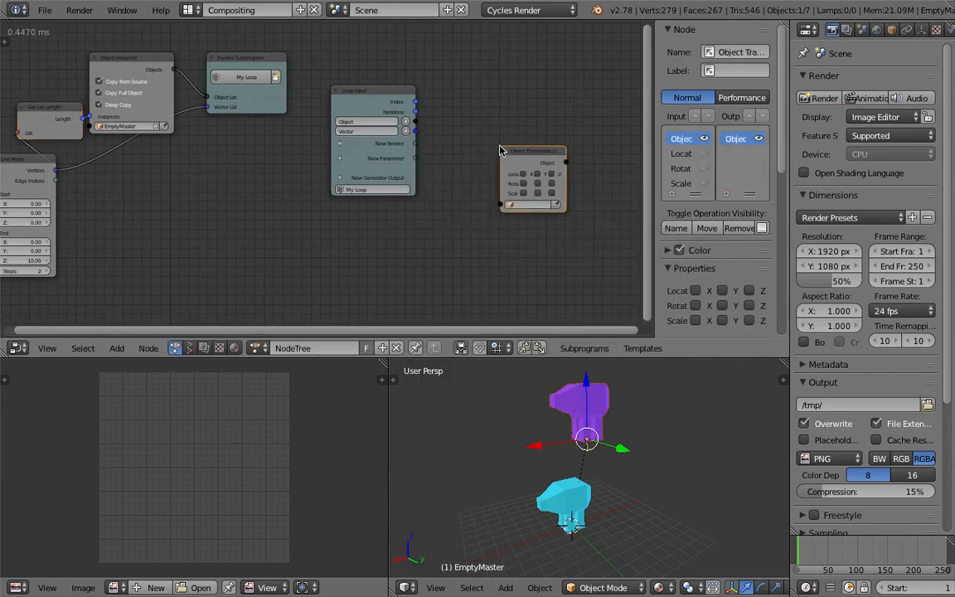
- Enable location on Object Transforms Output, connect the Loop Input's Object and Vector to it, and save the file
click(530, 173)
drag(414, 125, 501, 204)
drag(416, 131, 505, 225)
key(ctrl+s)
click(589, 535)
- Set the Line Mesh's End Z to 11.86 and its Steps to 6
middle_drag(102, 237, 230, 240)
mouse_move(175, 275)
mouse_down()
mouse_move(212, 275)
mouse_move(163, 262)
mouse_up()
click(162, 262)
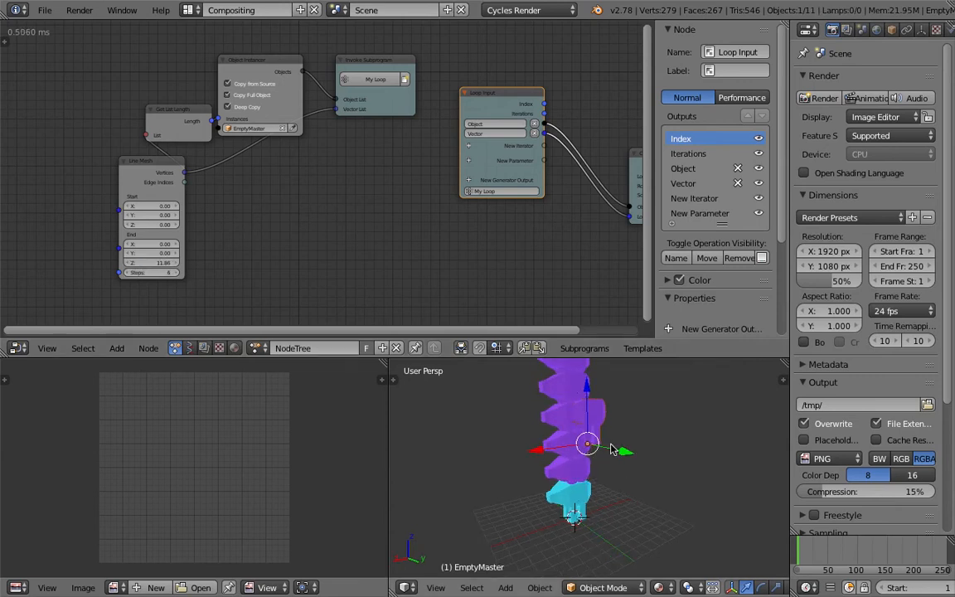
- Extend the 3D view over the image editor, and set the Line Mesh's End Z to 0 and End X to about 29.17
drag(393, 374, 280, 469)
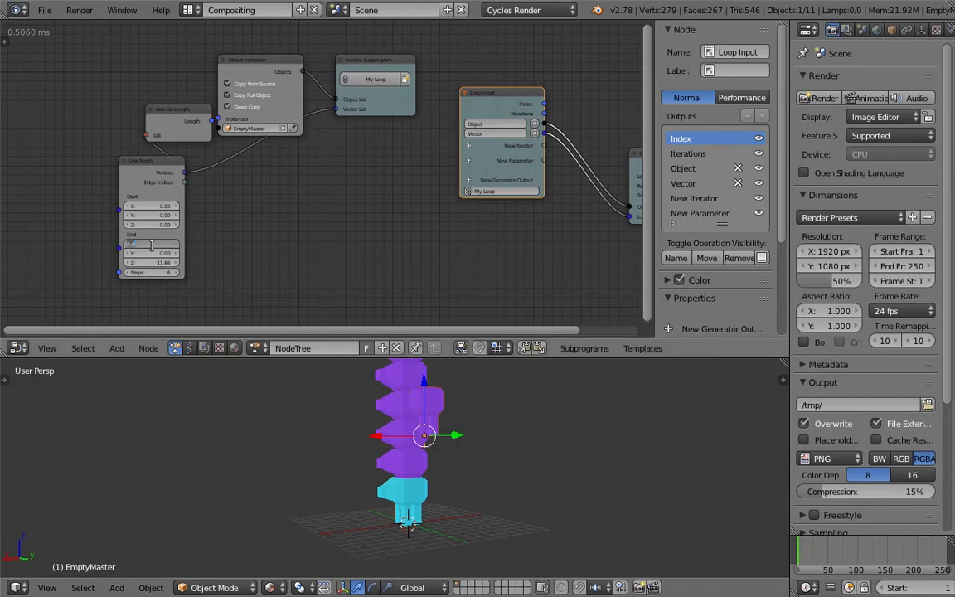
key(Tab)
key(Tab)
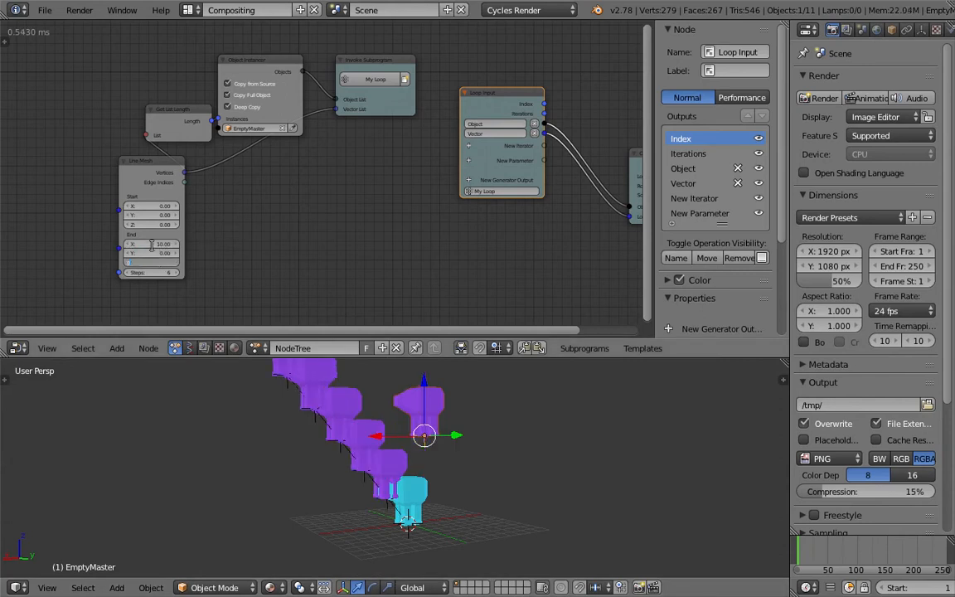
text(0)
key(Return)
drag(155, 272, 296, 385)
middle_drag(297, 386, 488, 395)
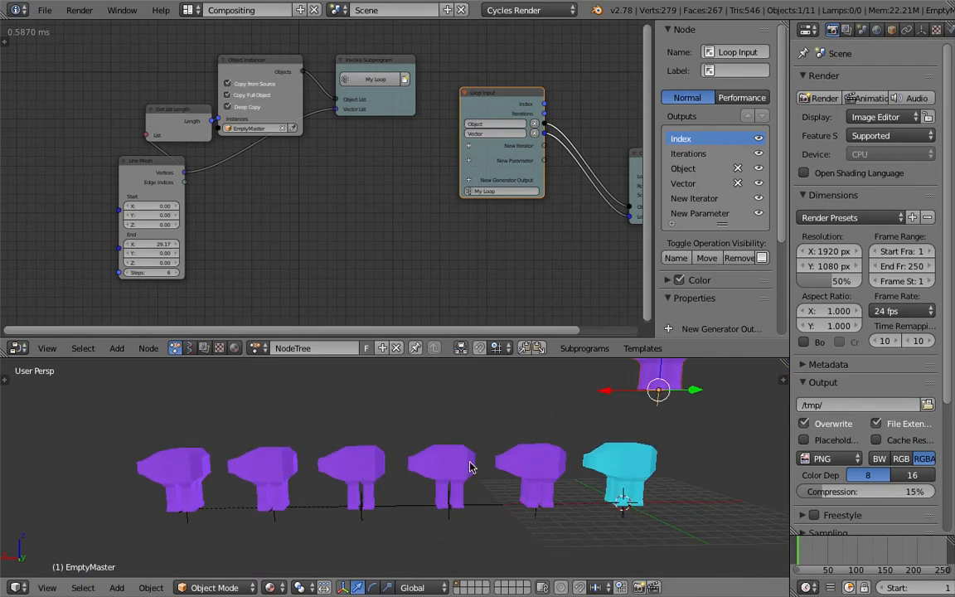
- Set the Line Mesh's End X to about 32.14 and Steps to 7, and move Object Transforms Output closer to Loop Input
middle_drag(196, 272, 212, 248)
middle_drag(433, 439, 490, 447)
drag(488, 358, 487, 349)
middle_drag(403, 235, 409, 230)
mouse_move(170, 242)
mouse_down()
mouse_move(196, 242)
mouse_move(175, 242)
mouse_move(186, 212)
mouse_move(200, 212)
mouse_move(186, 240)
mouse_move(204, 241)
mouse_move(161, 240)
mouse_move(176, 240)
mouse_up()
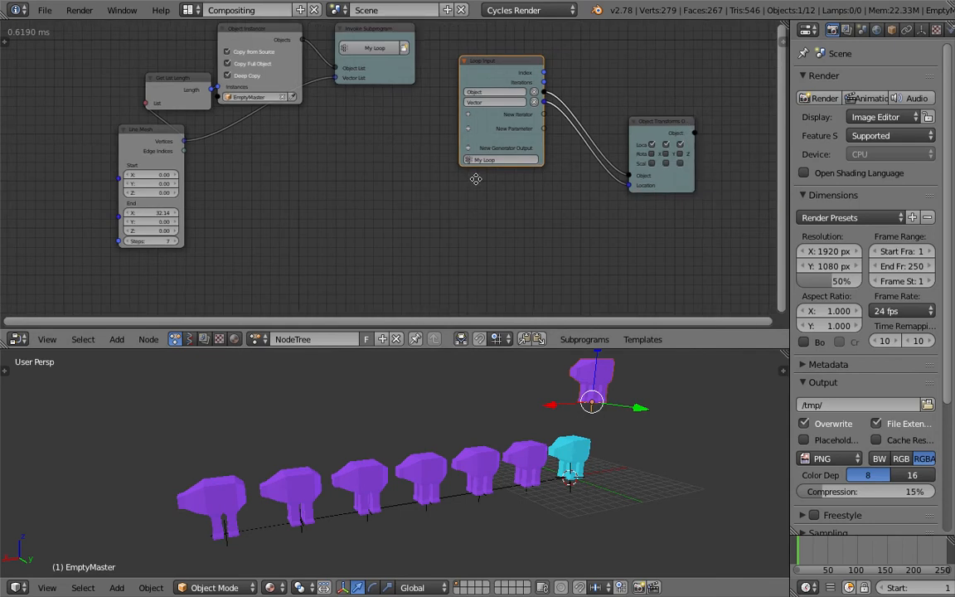
drag(618, 185, 589, 145)
middle_drag(548, 169, 475, 165)
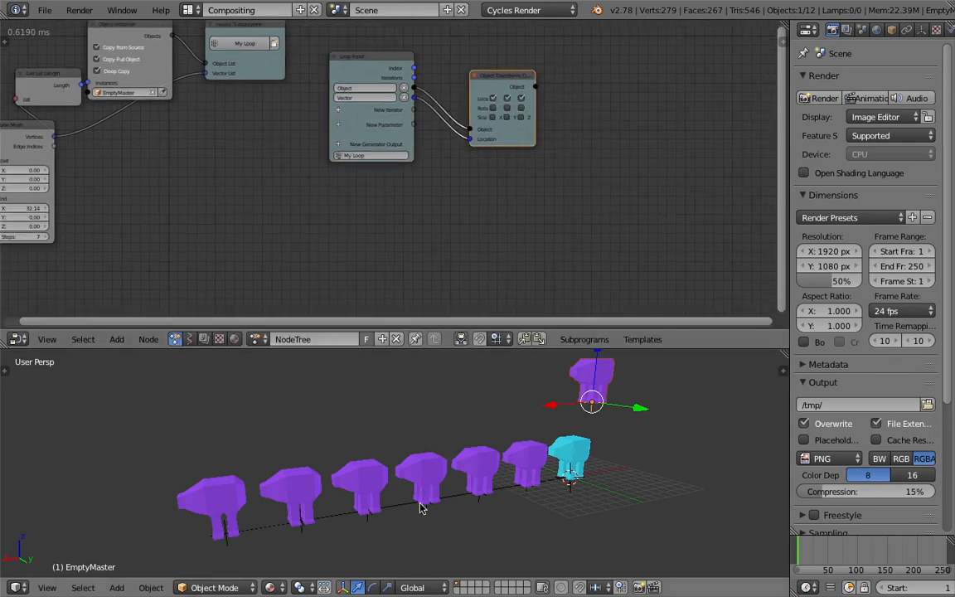
- Select the middle duplicated Empty in the row, show its object properties, and move the Duplication settings directly below Transform
right_click(427, 514)
click(922, 30)
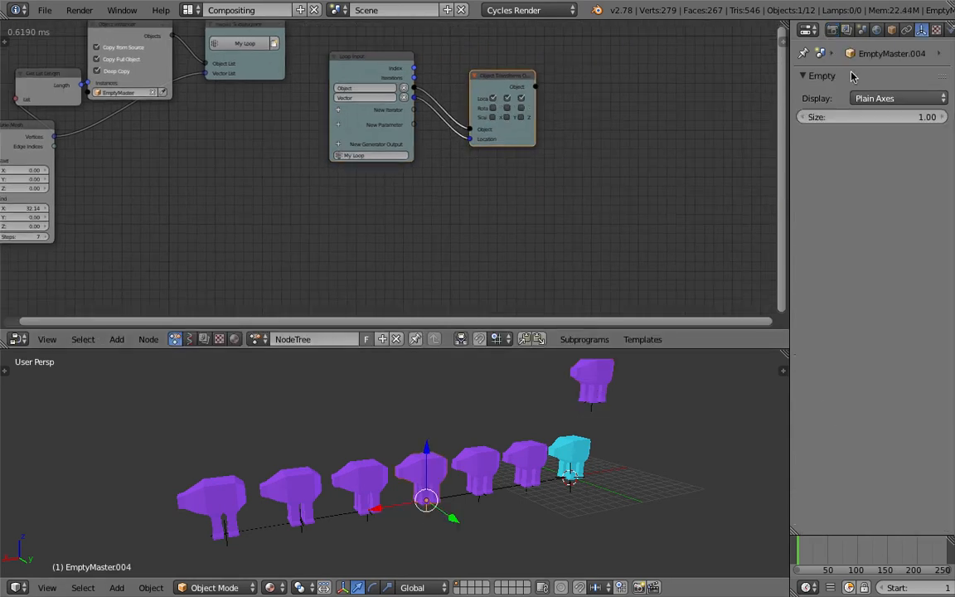
click(892, 30)
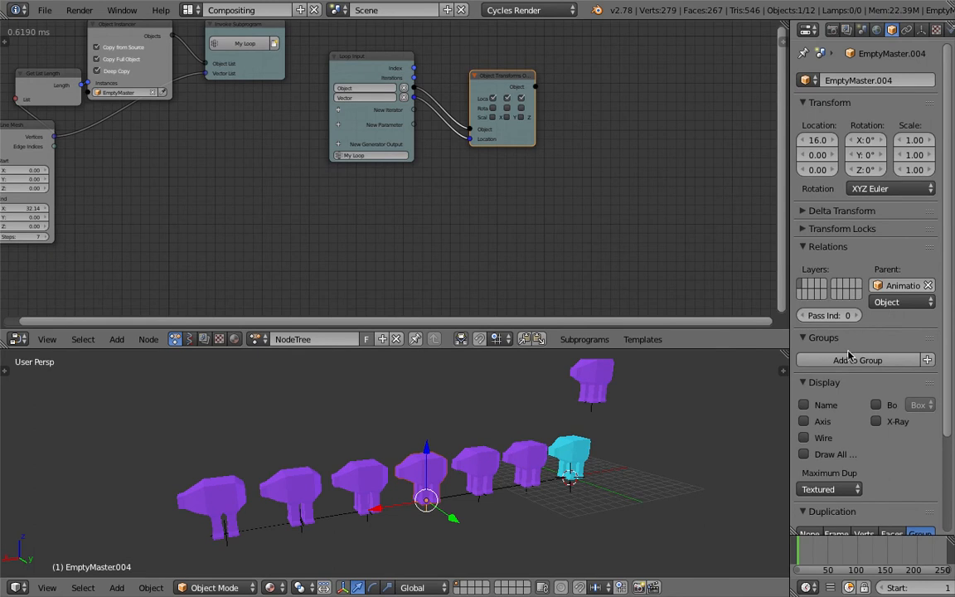
click(825, 381)
click(829, 246)
drag(945, 326, 942, 211)
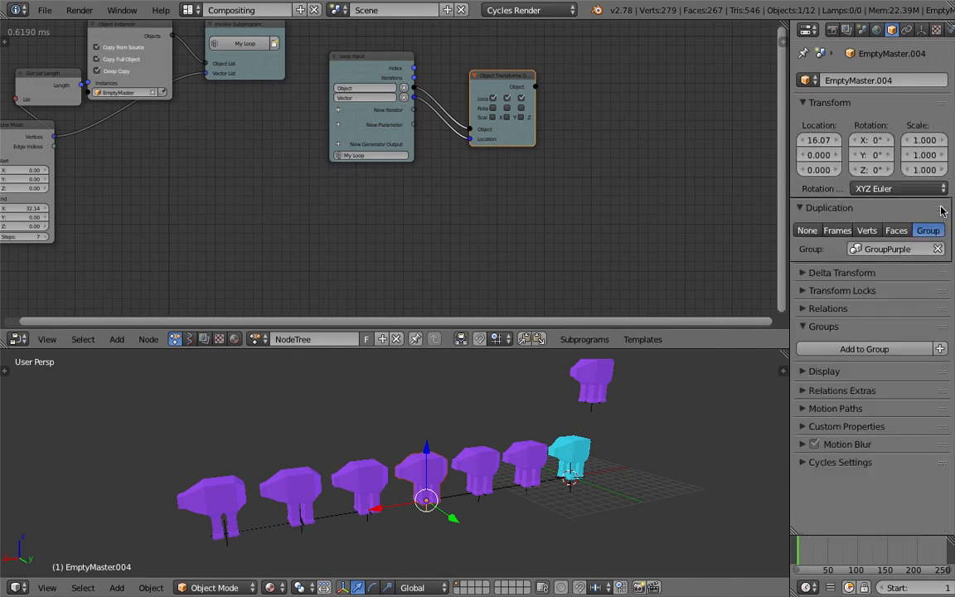
- Try GroupRed as the selected Empty's duplication group, then set it to GroupBlue and save the file
click(888, 250)
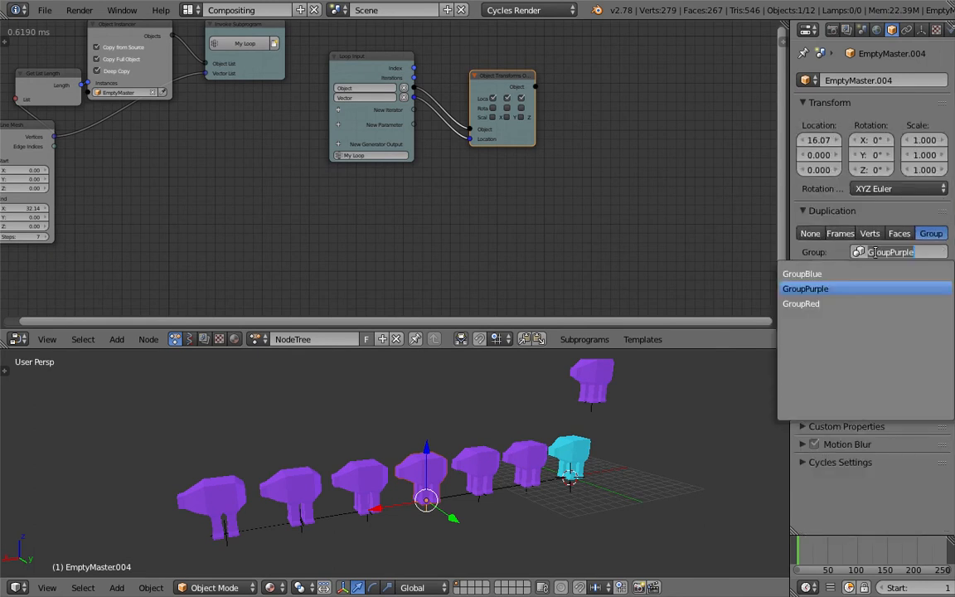
click(843, 304)
click(887, 251)
click(802, 274)
key(ctrl+s)
click(541, 421)
- Move the Object Transforms Output node farther from the Loop Input node to widen the gap between them
scroll(546, 206, down, 1)
middle_drag(547, 204, 657, 208)
drag(629, 143, 654, 130)
click(489, 76)
middle_drag(551, 131, 508, 137)
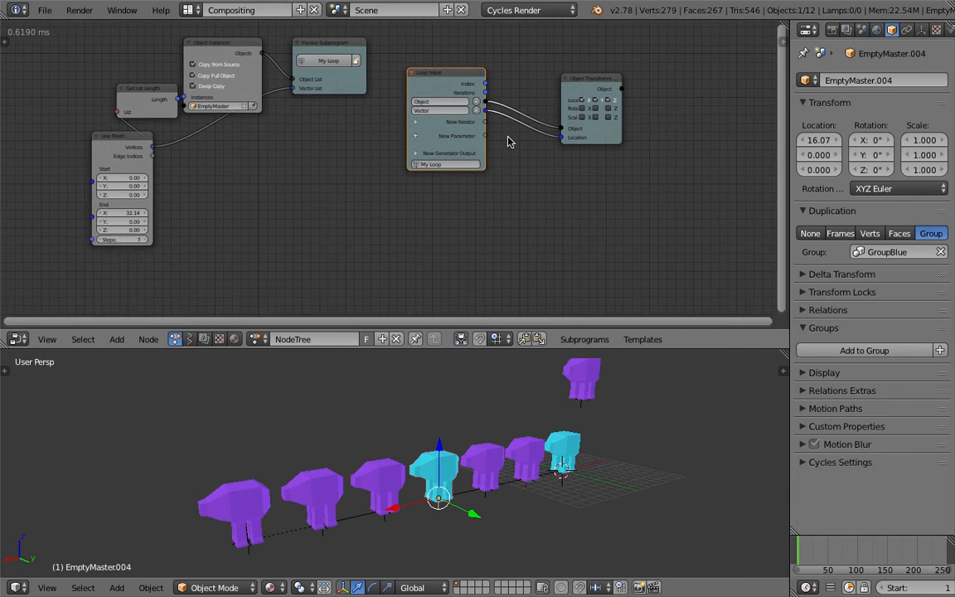
drag(137, 157, 116, 157)
middle_drag(634, 155, 531, 161)
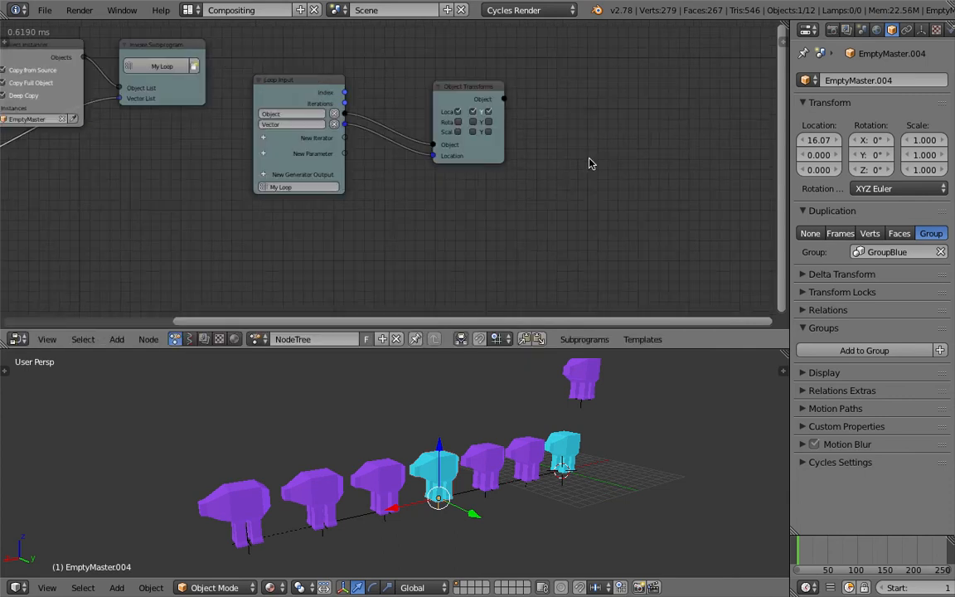
- Add an Object Attribute Output node, connect Object Transforms Output's Object to its Object input, and save the file
key(shift+a)
click(590, 160)
text(object aat)
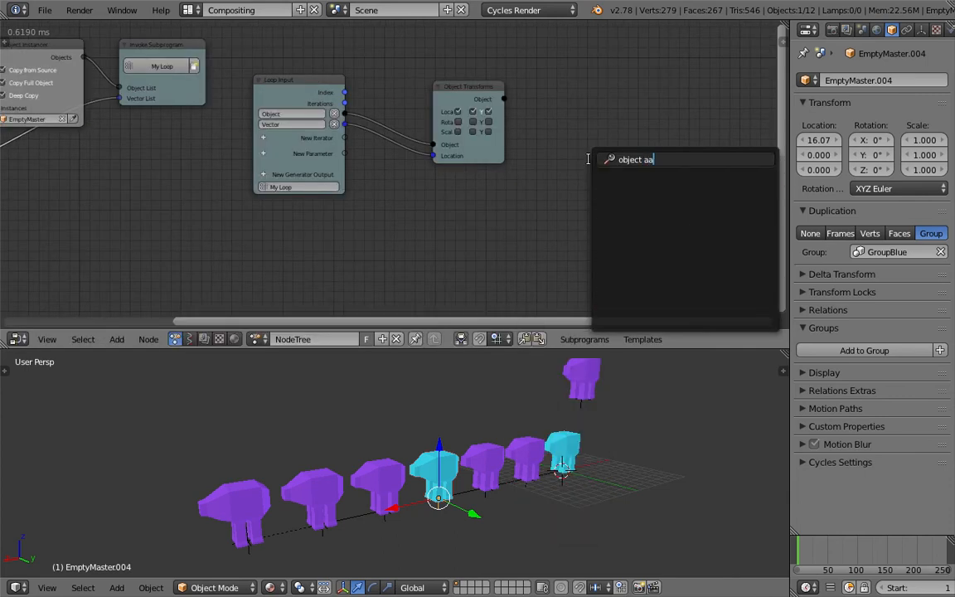
key(BackSpace)
text(tt)
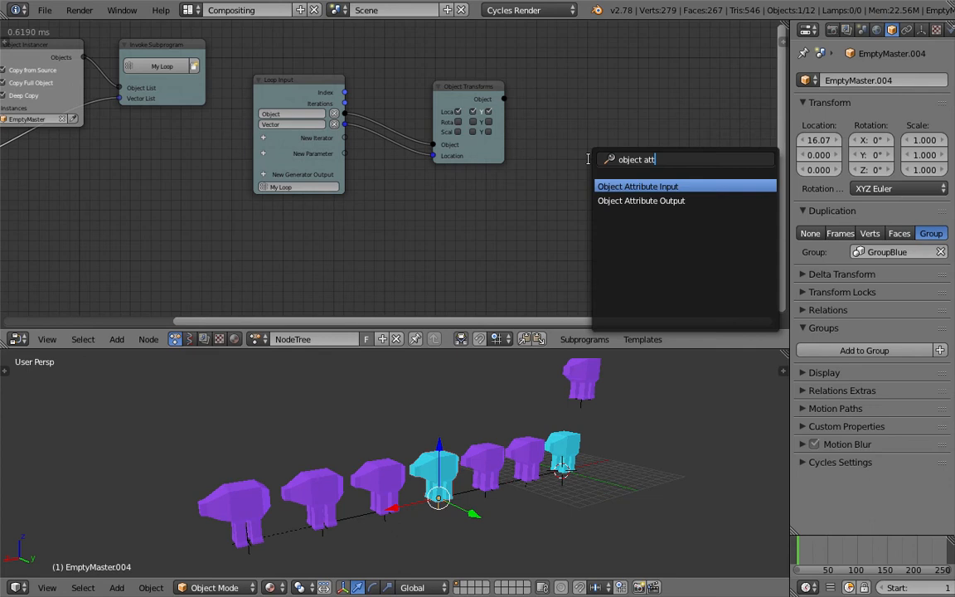
key(Down)
key(Return)
drag(505, 98, 599, 185)
key(ctrl+s)
click(630, 239)
scroll(663, 278, up, 1)
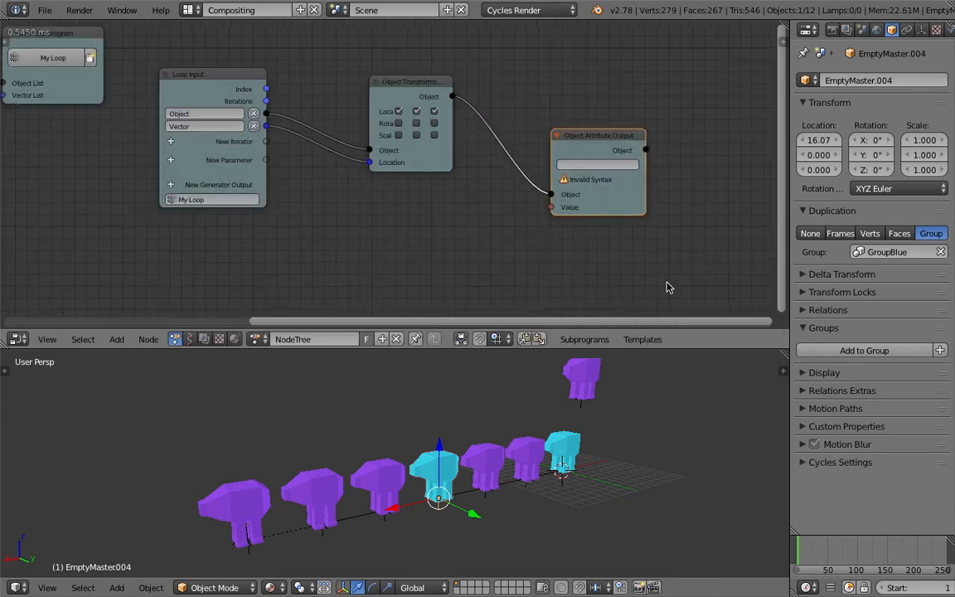
- Set the Object Attribute Output's attribute to dupli_group, the property name of the Empty's duplication group
right_click(883, 253)
click(860, 284)
click(616, 164)
text(dupli_group)
click(761, 176)
scroll(761, 176, up, 3)
drag(592, 206, 633, 205)
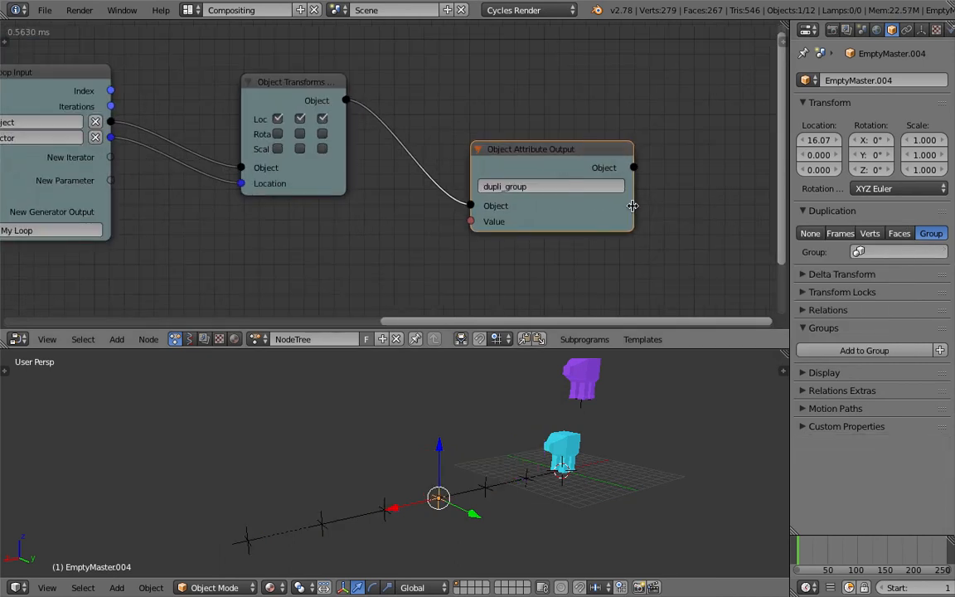
scroll(528, 207, up, 3)
scroll(562, 207, down, 3)
middle_drag(560, 214, 622, 174)
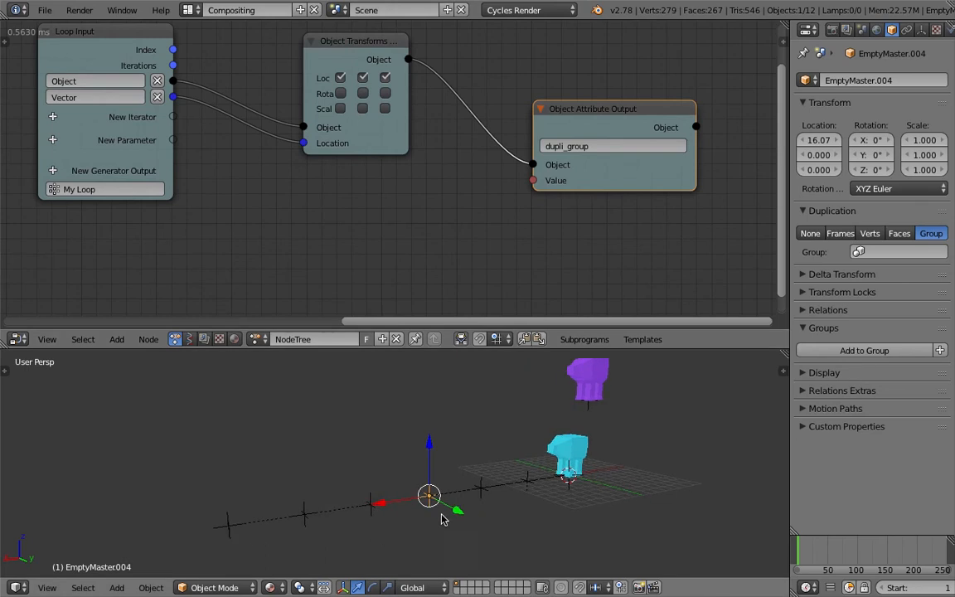
middle_drag(425, 200, 428, 193)
key(shift+a)
click(444, 202)
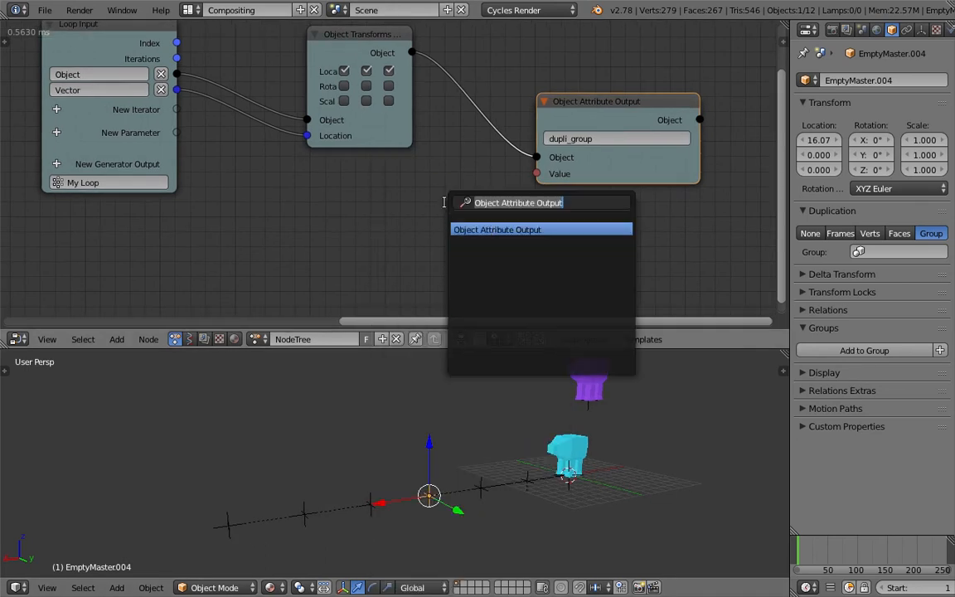
text(group)
key(Down)
key(Return)
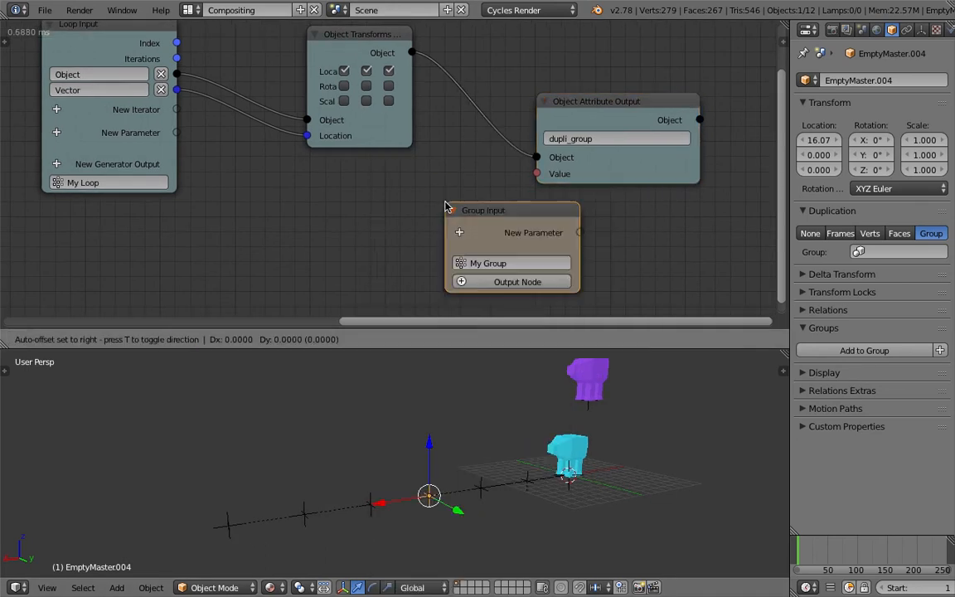
click(276, 184)
key(x)
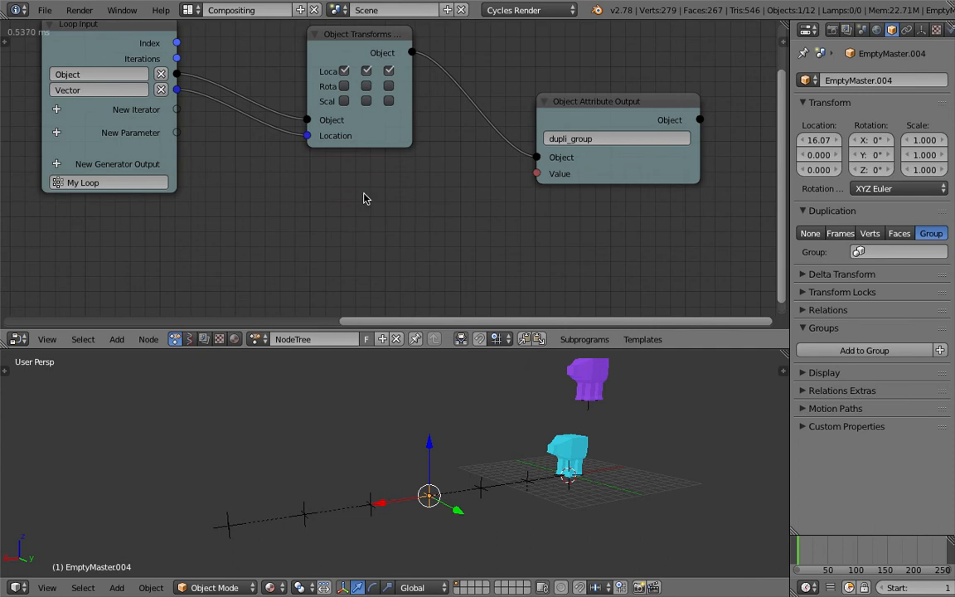
key(shift+a)
click(365, 196)
text(group)
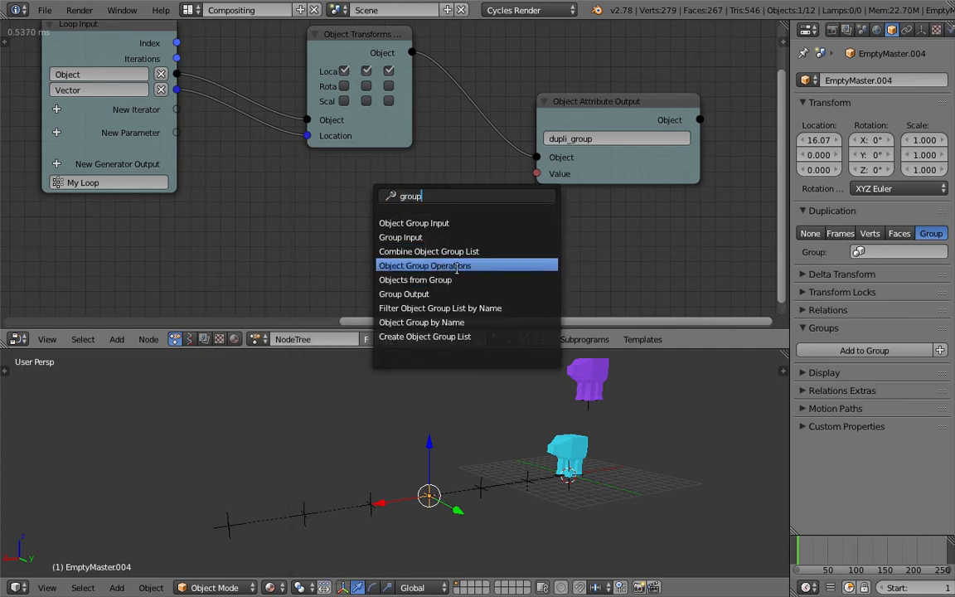
click(419, 293)
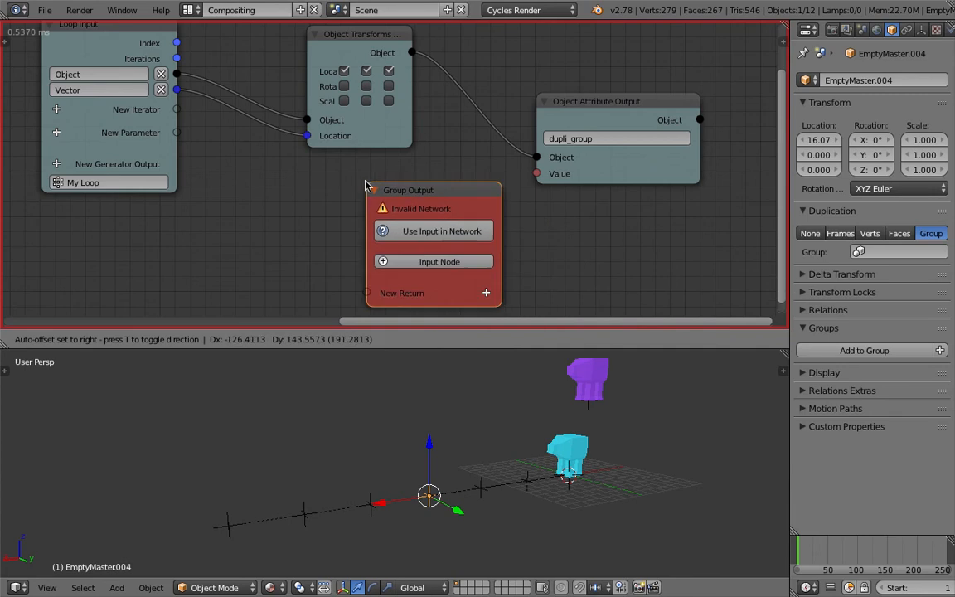
key(Escape)
- Add an Object Group Input node below the Object Transforms Output node
key(shift+a)
click(373, 188)
text(gr)
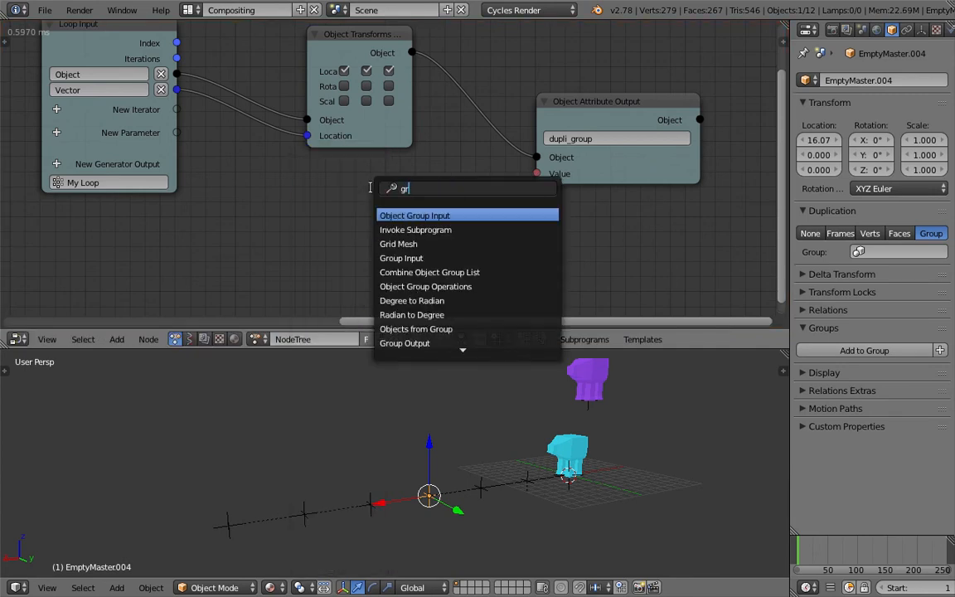
text(oup)
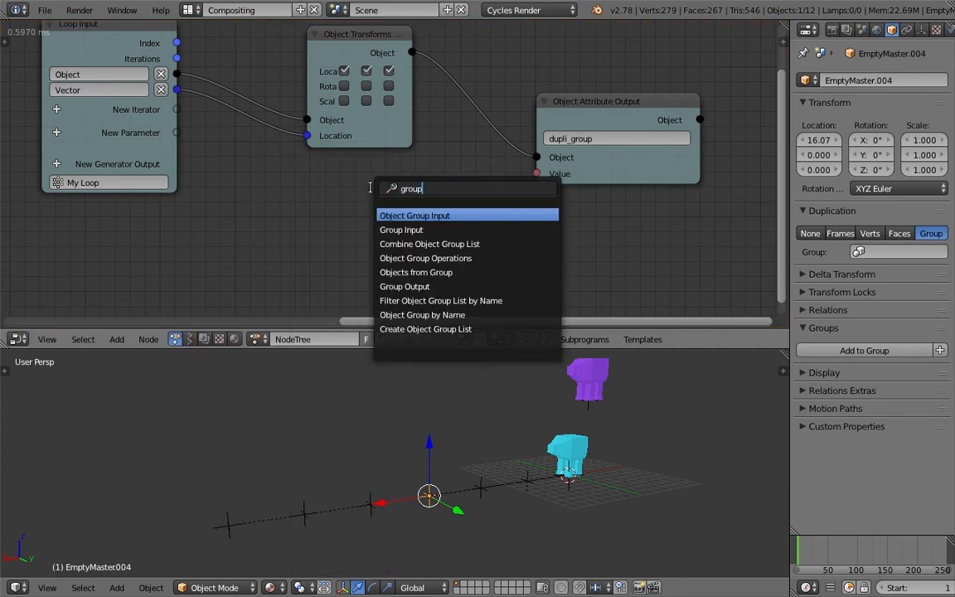
click(438, 219)
click(379, 196)
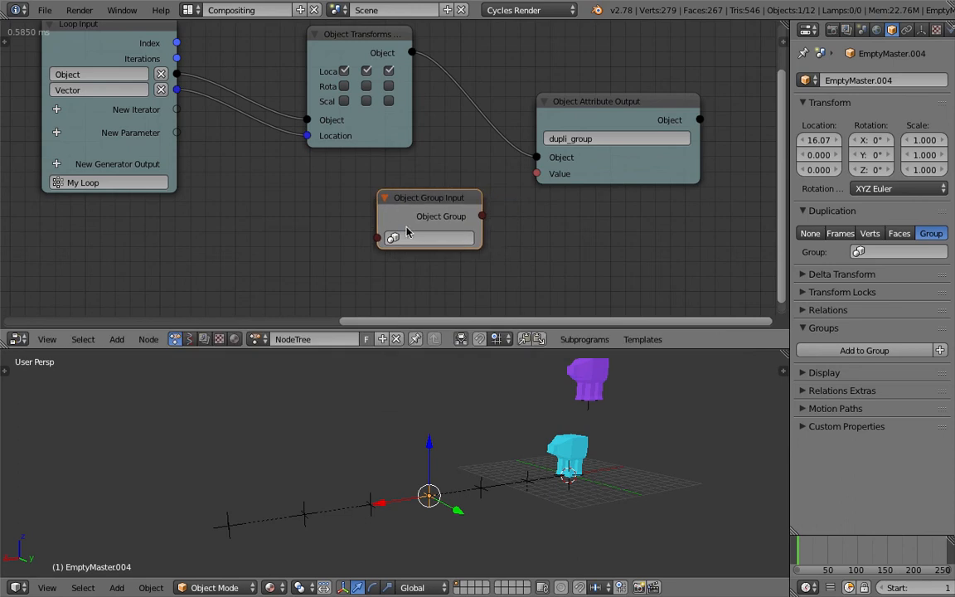
- Try GroupPurple and GroupRed in the Object Group Input node, then set it to GroupBlue
click(415, 238)
click(414, 258)
click(417, 237)
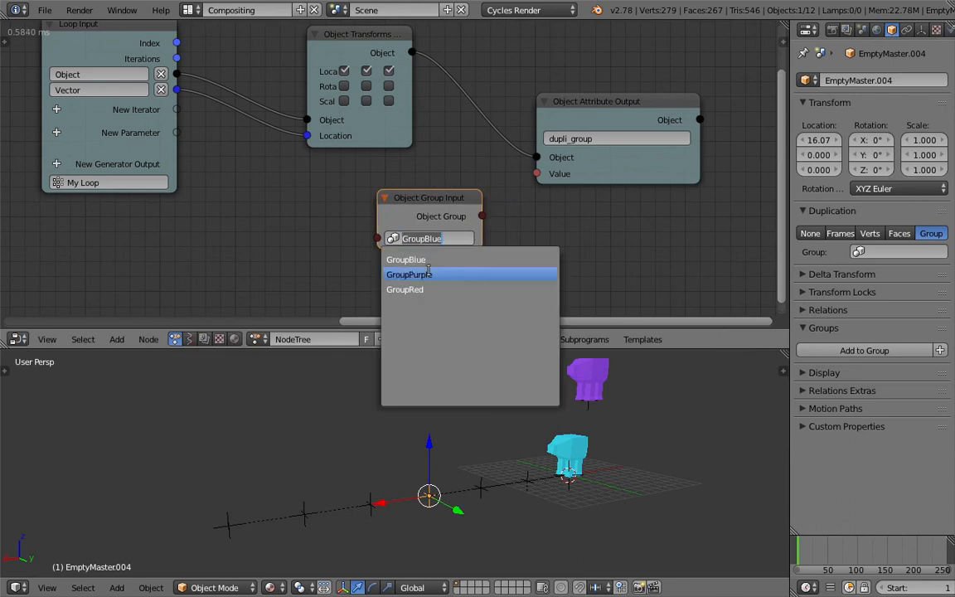
click(415, 260)
click(419, 238)
click(409, 274)
click(423, 238)
click(424, 287)
click(420, 238)
click(421, 259)
- Reposition the Object Group Input node and connect its Object Group output to the Object Attribute Output's Value
drag(432, 199, 399, 197)
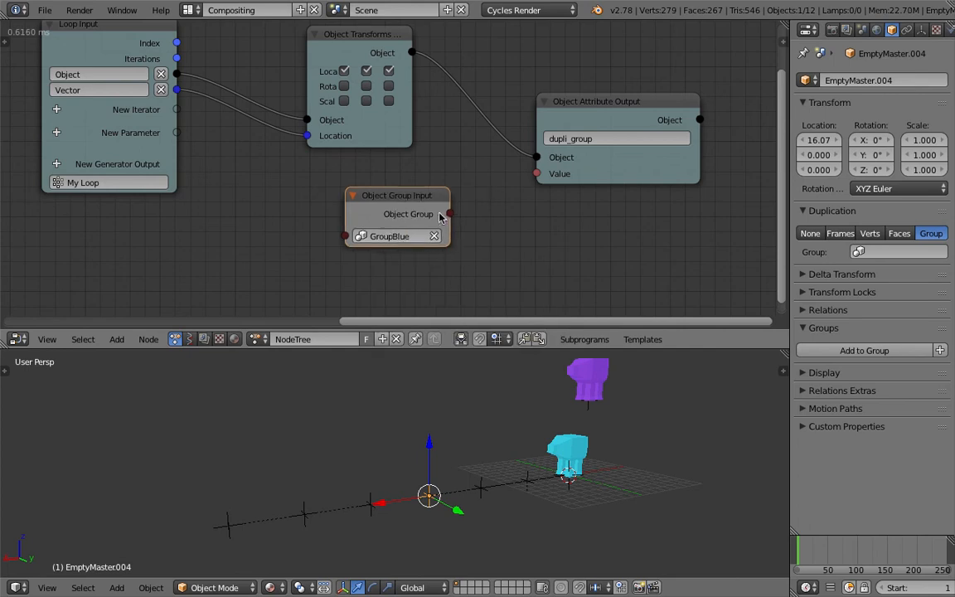
drag(448, 228, 461, 226)
scroll(484, 223, down, 2)
drag(594, 177, 625, 147)
drag(419, 228, 504, 162)
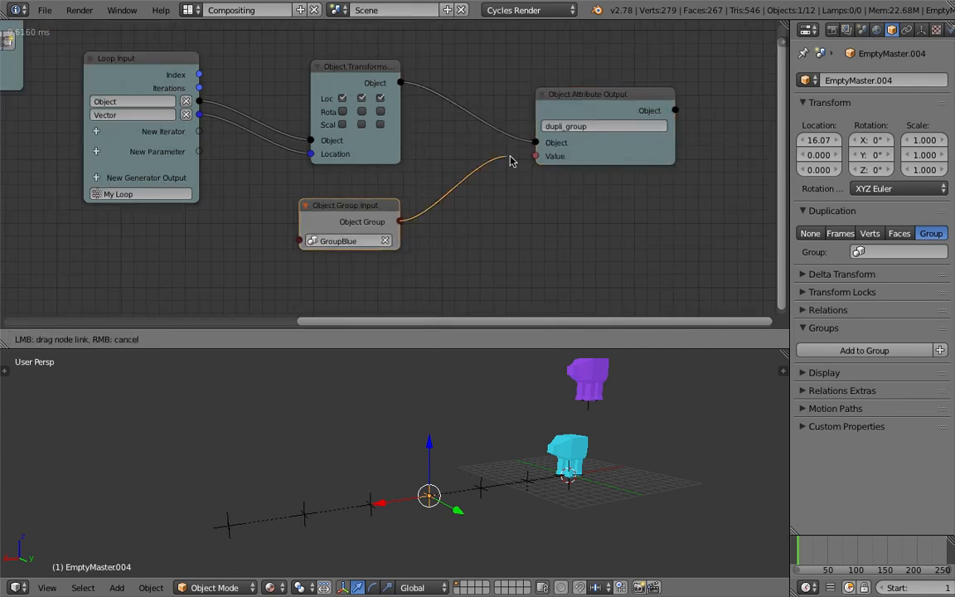
- Switch the Object Group Input to GroupPurple, then GroupRed, set it back to GroupPurple, and save the file
click(361, 242)
click(361, 272)
click(356, 242)
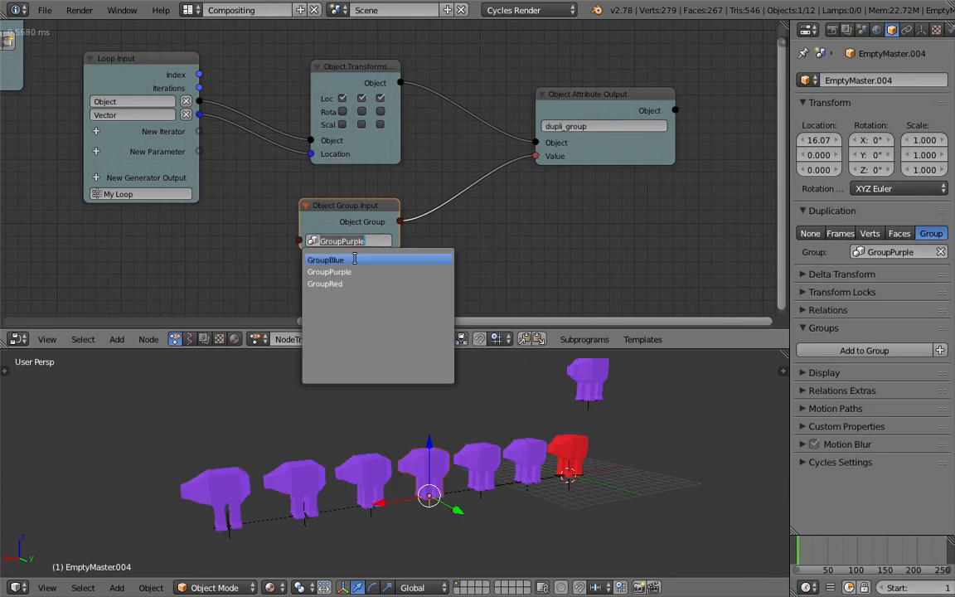
click(349, 283)
click(356, 241)
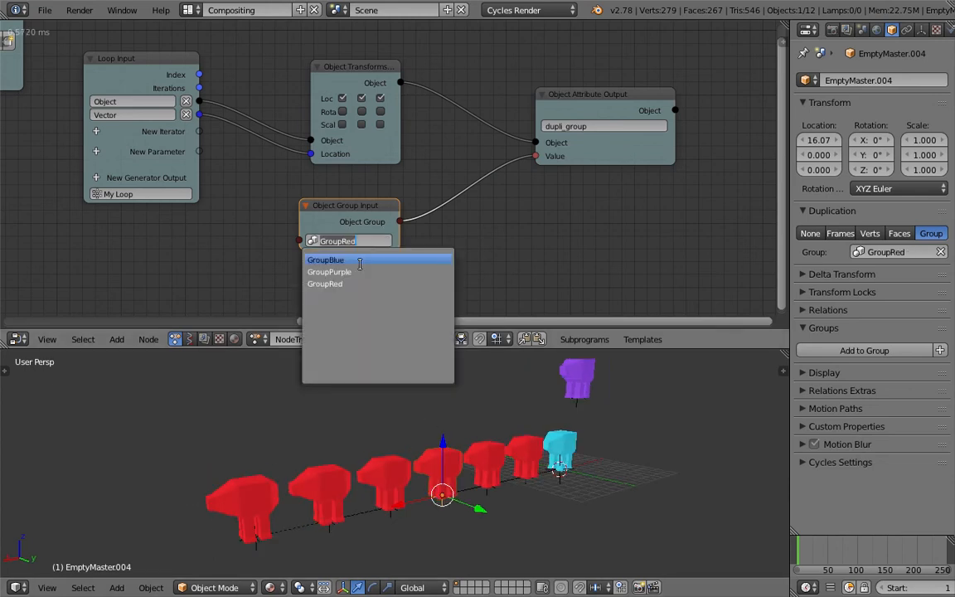
click(336, 271)
middle_drag(496, 442, 470, 443)
key(ctrl+s)
click(469, 444)
- Select the cube proxy at the origin, split the properties editor, and turn its upper part into an Outliner
right_click(561, 451)
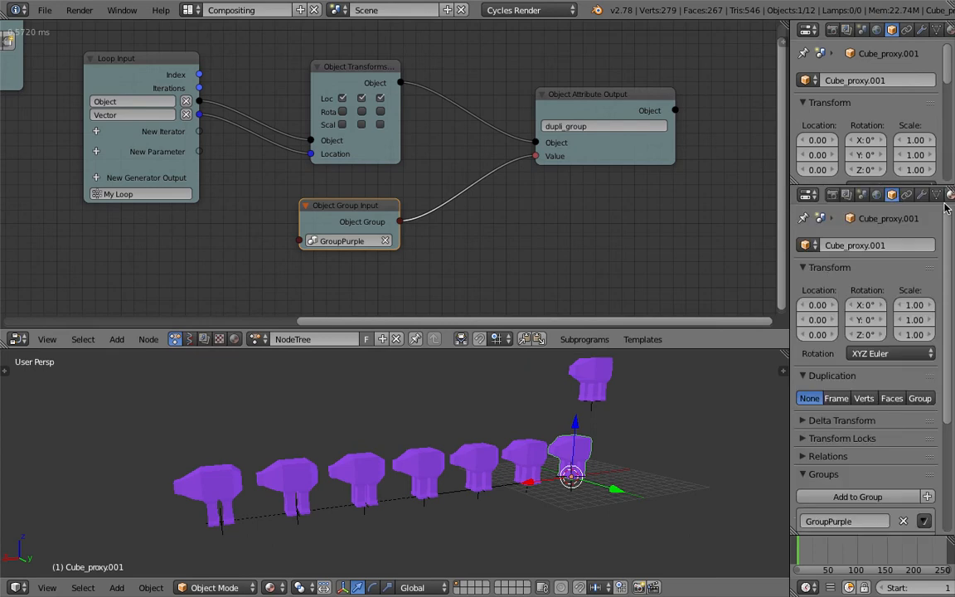
click(809, 31)
click(834, 270)
- Select Cube_proxy, Cube_proxy.001 and Cube_proxy.002 in the Outliner and move them to layer 2
click(860, 133)
click(857, 89)
click(859, 104)
click(860, 119)
click(860, 89)
mouse_move(918, 88)
mouse_down()
mouse_move(918, 121)
mouse_move(920, 97)
mouse_up()
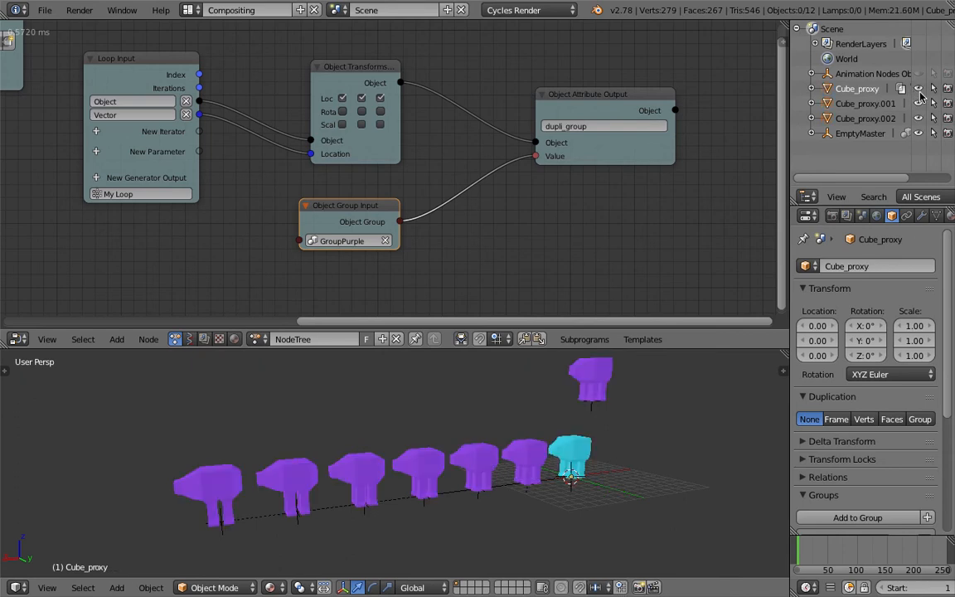
click(869, 104)
click(861, 89)
click(863, 118)
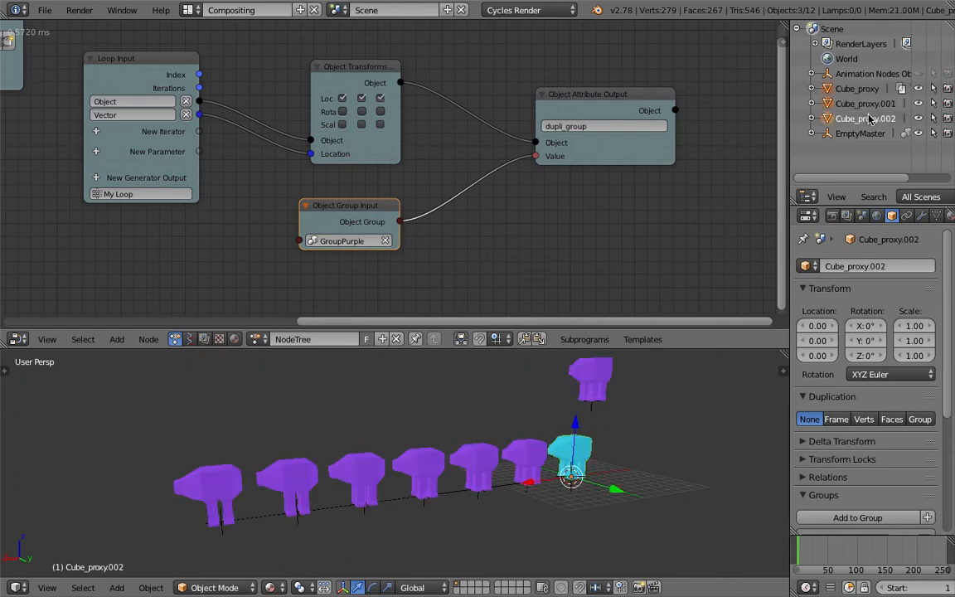
middle_drag(653, 374, 545, 401)
key(m)
key(2)
- Select a duplicated Empty near the origin, view the proxies on layer 2, and return to layer 1
right_click(538, 459)
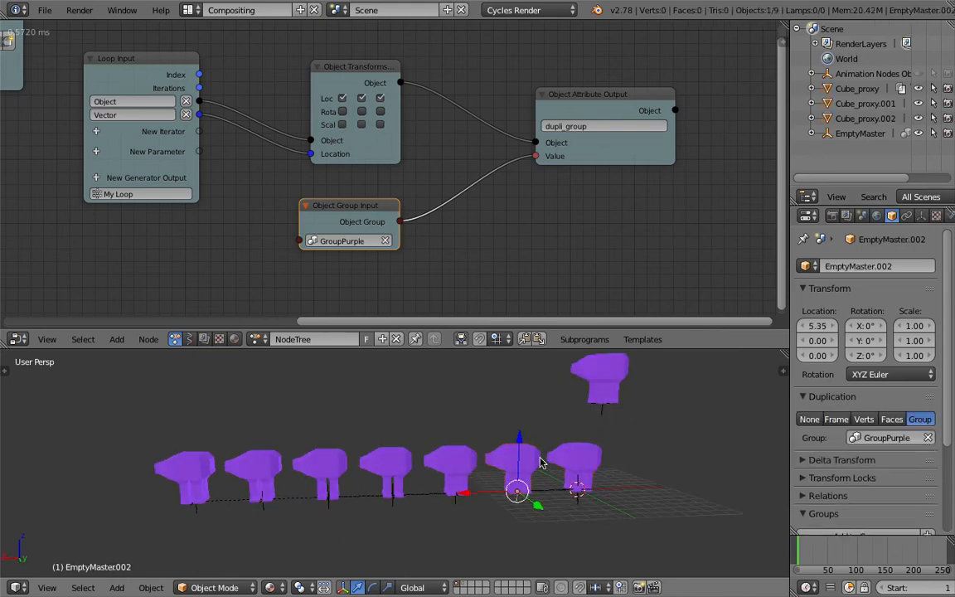
middle_drag(563, 456, 584, 464)
key(2)
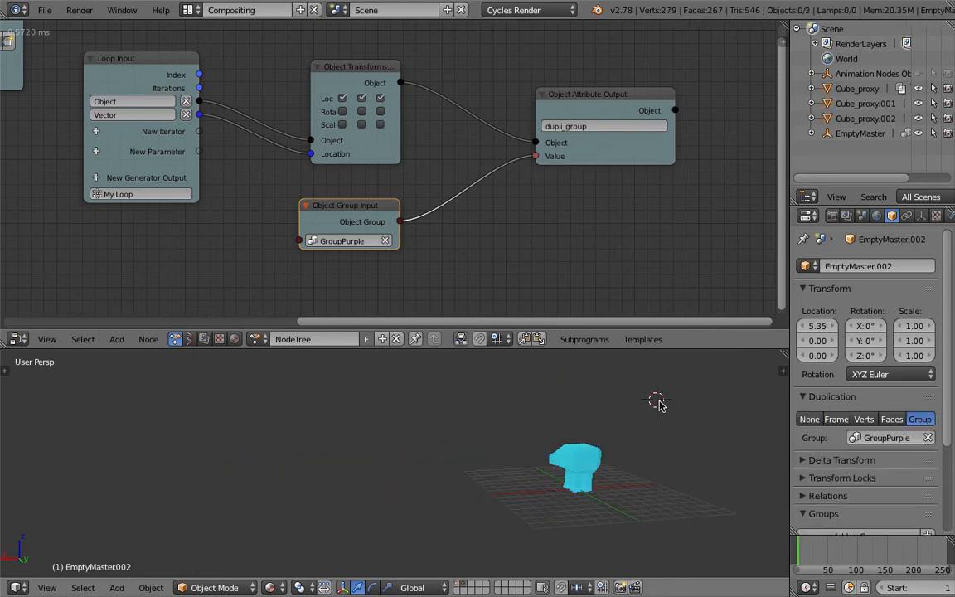
key(1)
middle_drag(511, 414, 580, 376)
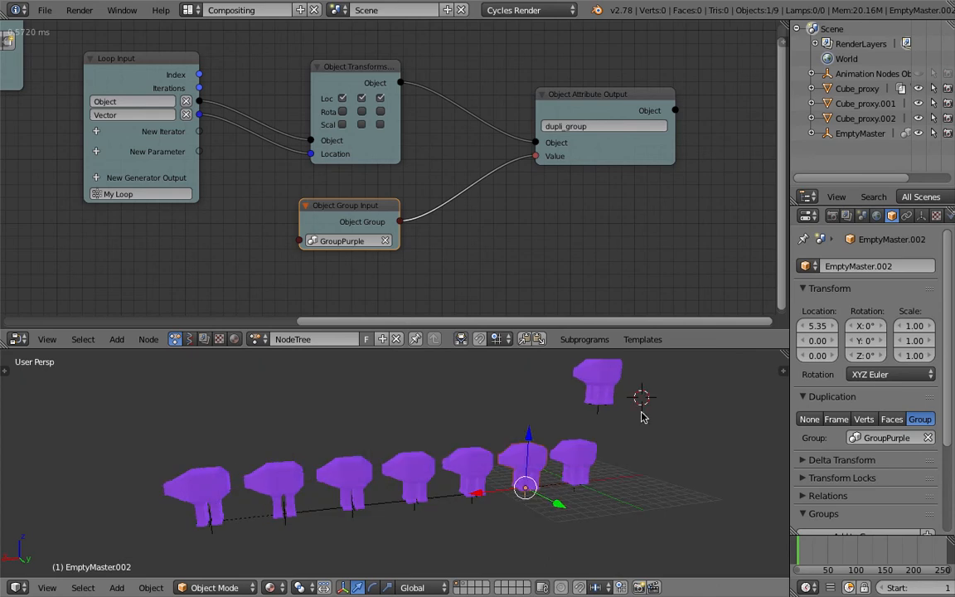
- Move EmptyMaster above the row of instances and scale it up to about 2.6 times its size
right_click(546, 373)
key(g)
click(423, 391)
key(s)
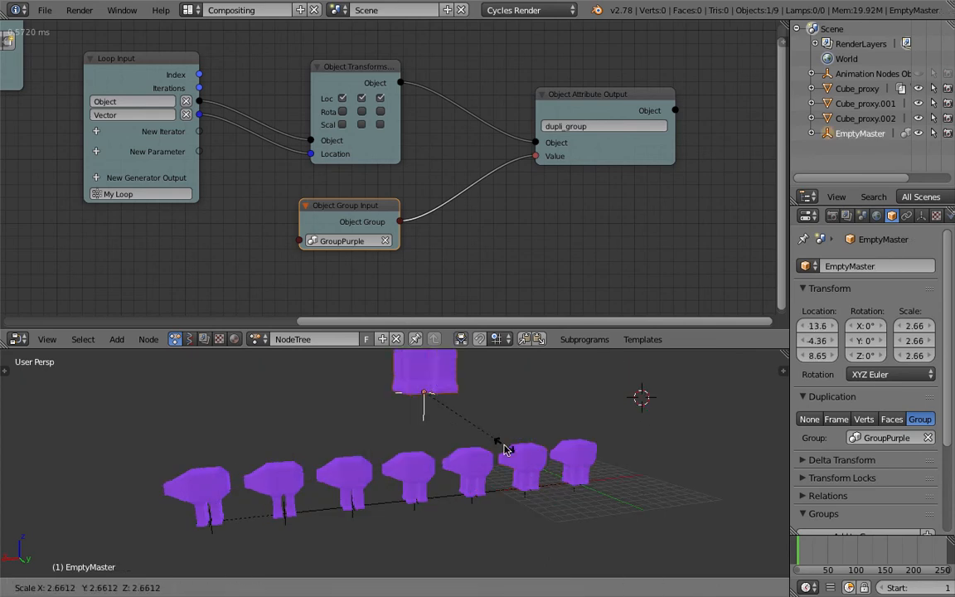
click(493, 437)
- Save the file, overwriting the existing version, and select the duplicated Empty EmptyMaster.003 in the row
scroll(489, 433, down, 2)
scroll(496, 474, up, 4)
key(ctrl+s)
middle_drag(497, 477, 478, 475)
click(495, 463)
scroll(491, 461, down, 2)
right_click(480, 479)
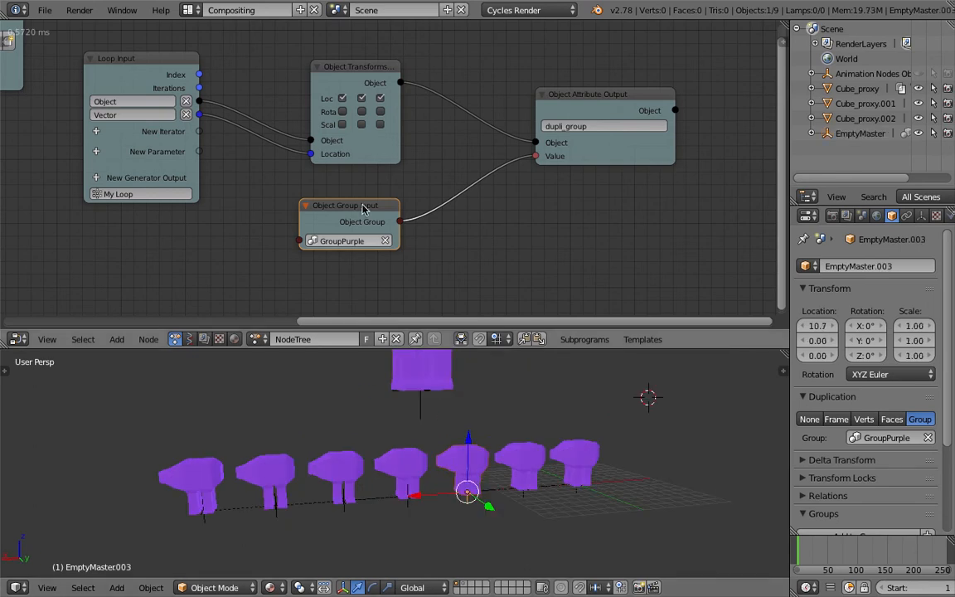
- Reposition the Object Group Input node and switch its group to GroupBlue and GroupRed
drag(363, 210, 392, 205)
click(381, 239)
click(357, 255)
click(377, 237)
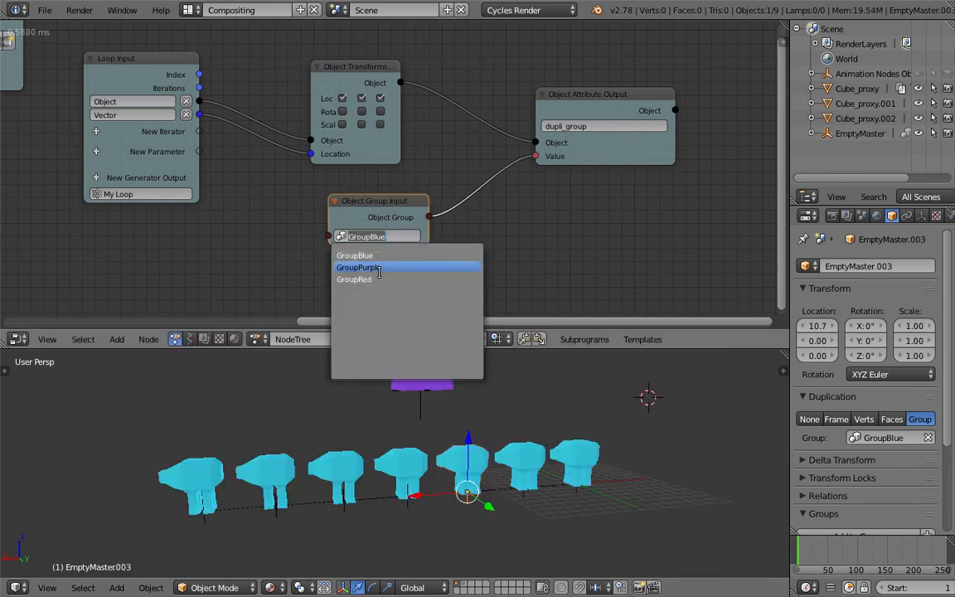
click(415, 280)
middle_drag(465, 266, 499, 203)
scroll(470, 248, down, 3)
scroll(501, 238, up, 2)
middle_drag(441, 159, 390, 168)
drag(388, 145, 365, 144)
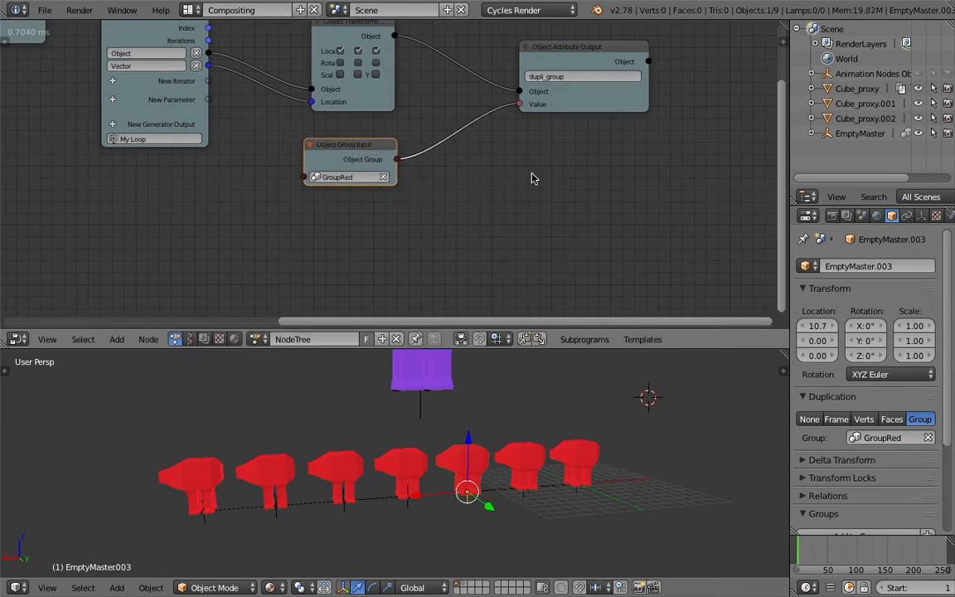
- Add a Create Object Group List node with three inputs beside the Object Group Input node
key(ctrl+a)
text(list)
key(ctrl+a)
text(group l)
key(Down)
key(Down)
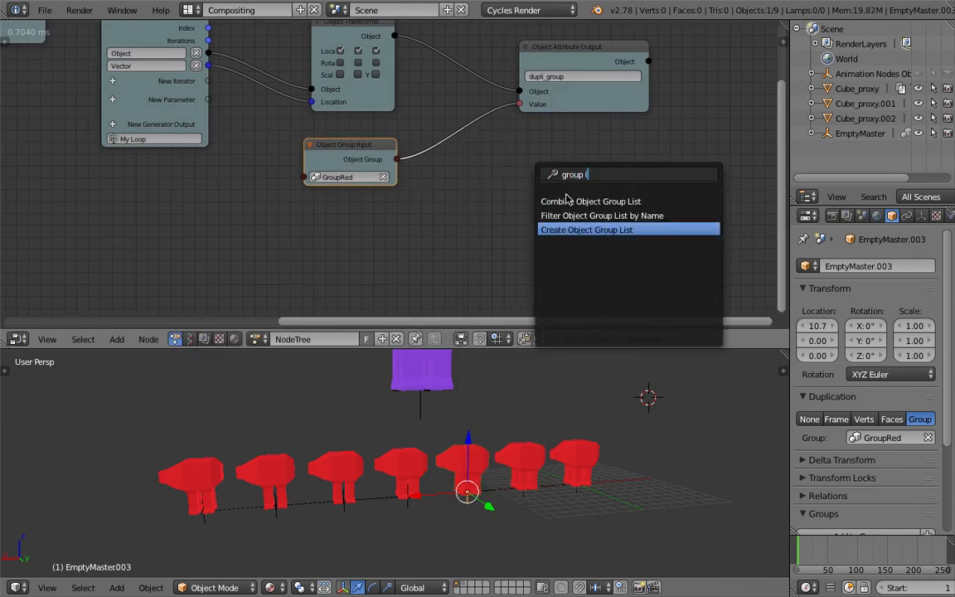
key(Return)
click(448, 178)
click(478, 211)
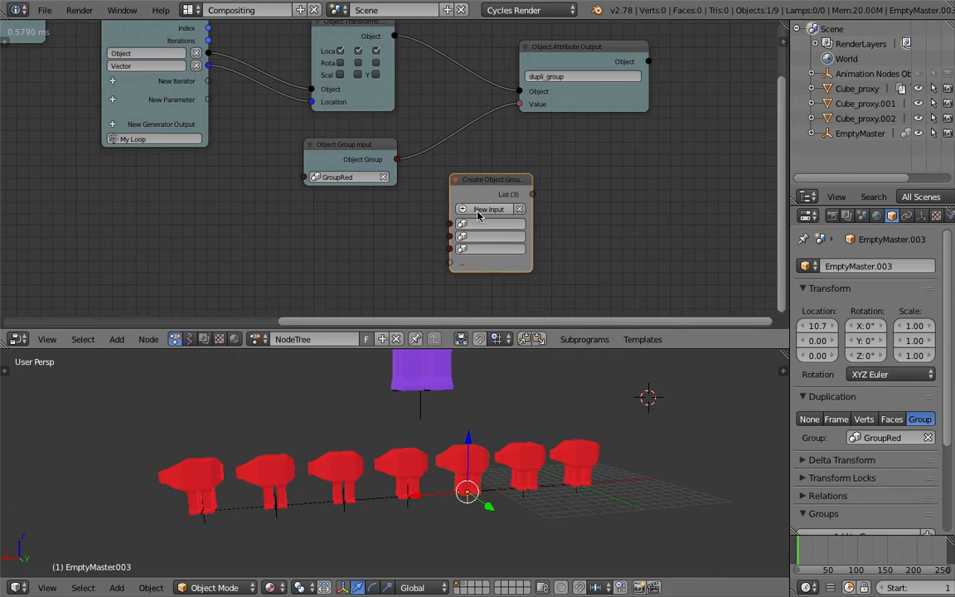
- Fill the object group list's three entries with GroupBlue, GroupPurple and GroupRed
click(483, 226)
click(474, 241)
click(487, 237)
click(495, 266)
click(489, 248)
click(479, 288)
- Link the group list output to the dupli_group attribute's Value and delete the Object Group Input node
scroll(504, 193, up, 2)
scroll(505, 199, down, 1)
middle_drag(610, 150, 631, 220)
drag(502, 207, 544, 120)
drag(467, 204, 317, 216)
click(355, 170)
key(x)
middle_drag(357, 218, 357, 208)
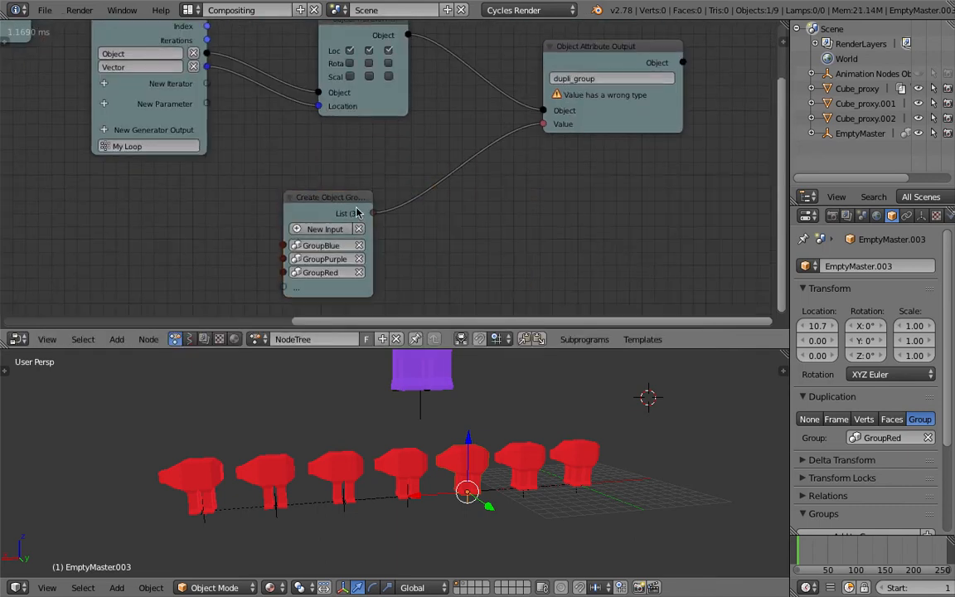
drag(355, 203, 327, 196)
- Insert a Get List Element node into the link between the group list and the attribute Value, and save the file
key(ctrl+a)
text(list )
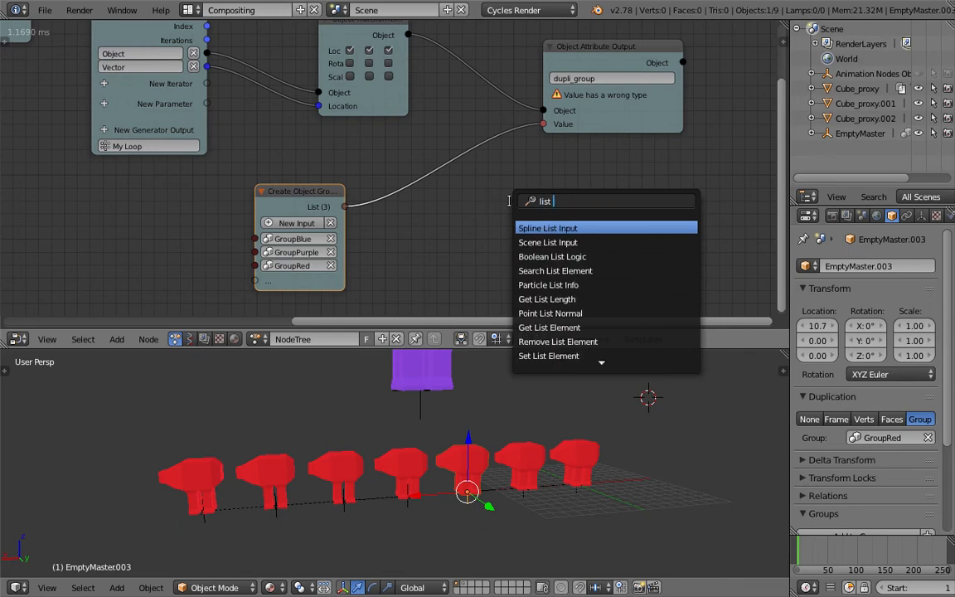
text(itin)
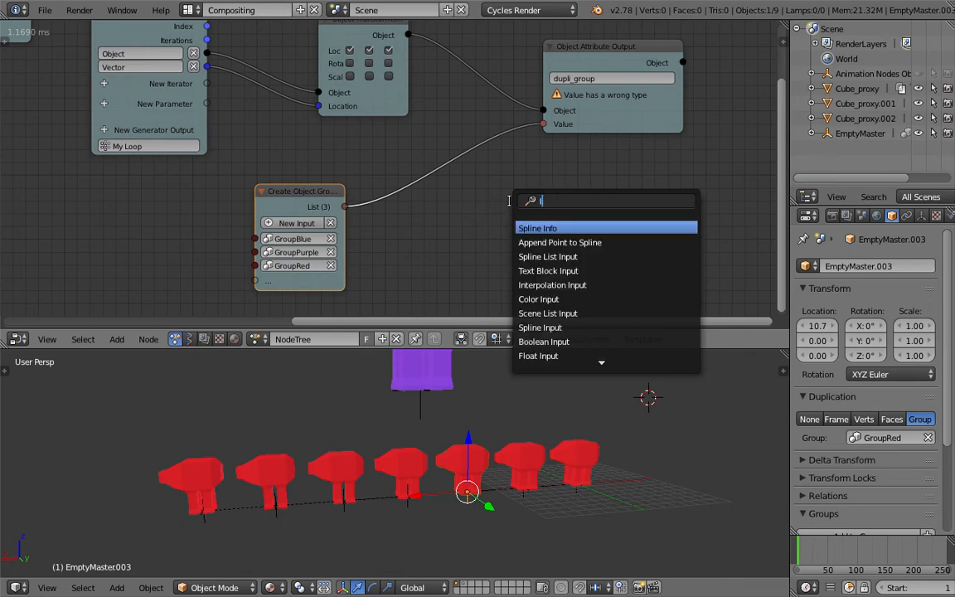
key(BackSpace)
text(tem)
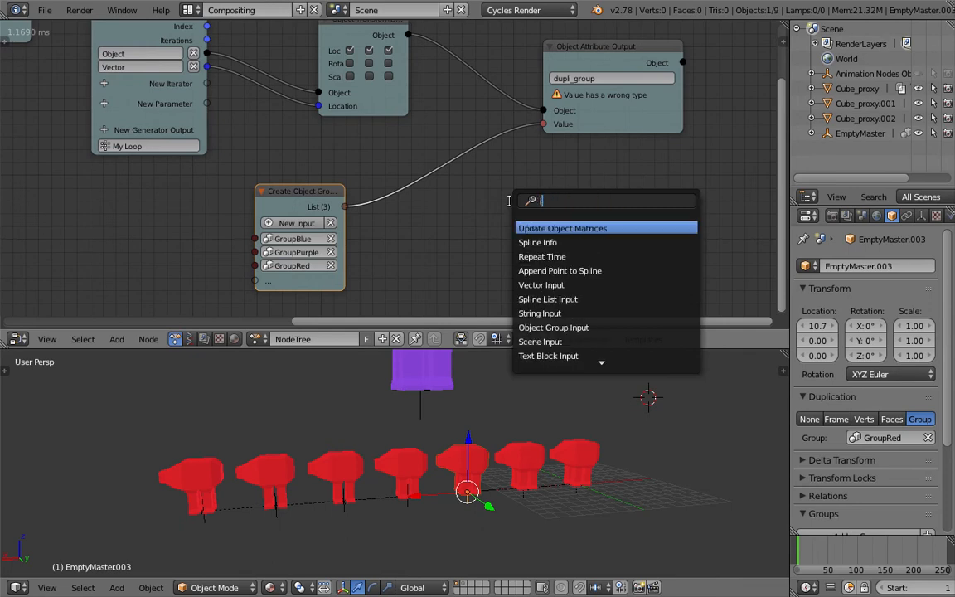
text(list)
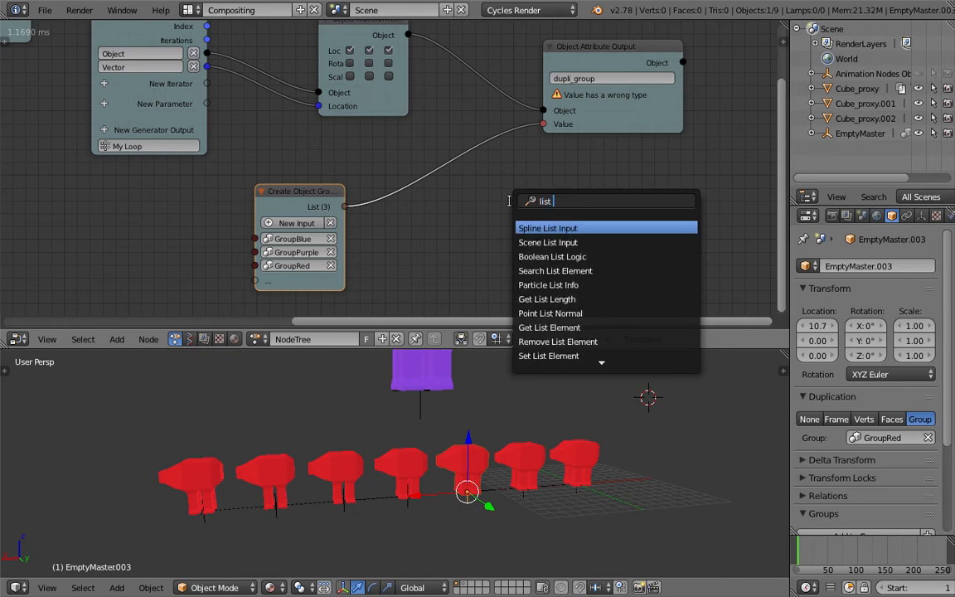
text( s)
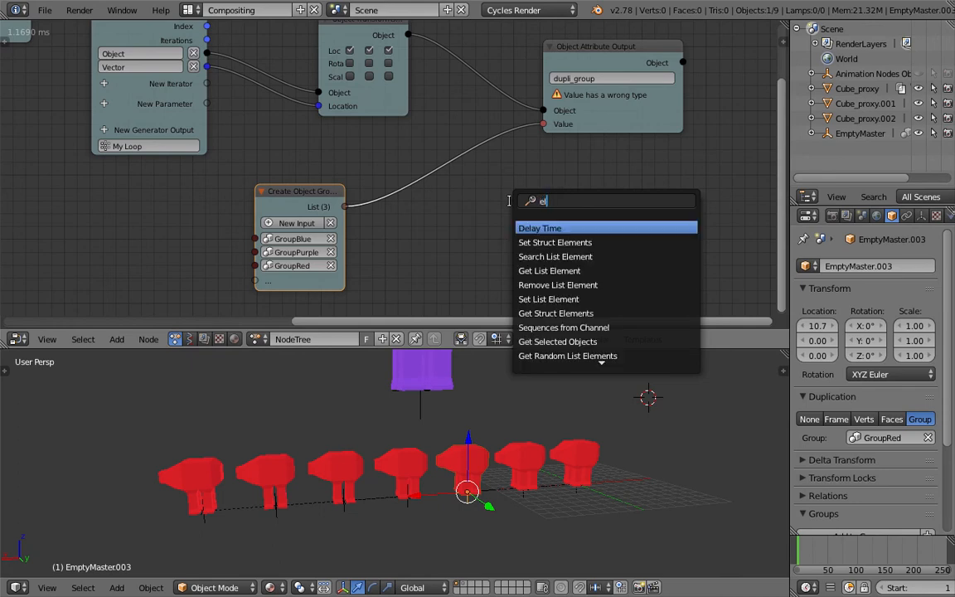
key(Down)
key(Down)
key(Return)
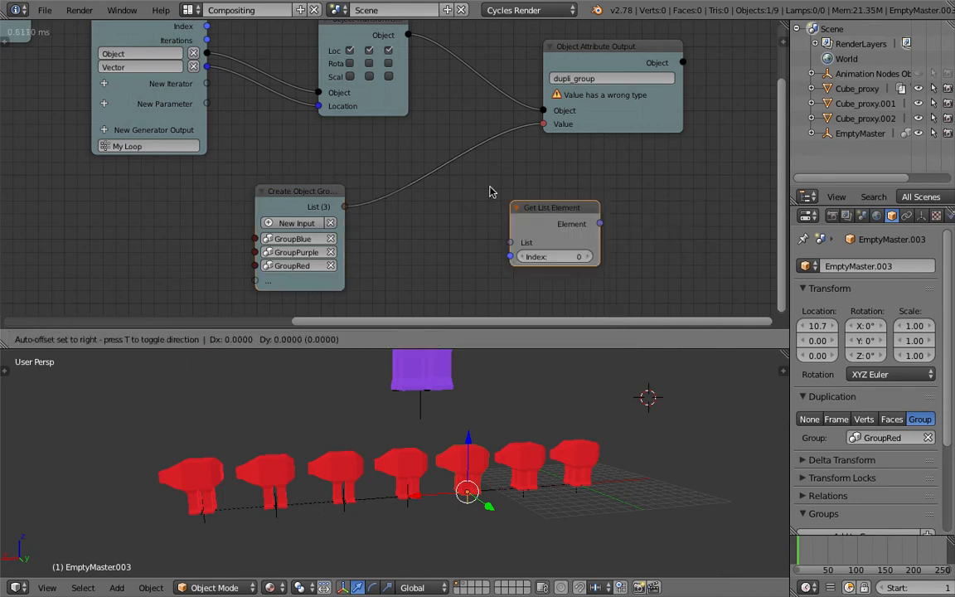
click(404, 151)
key(ctrl+s)
click(419, 154)
- Raise the Get List Element index to 1 and 2, reposition the group list node, and save the file
click(478, 207)
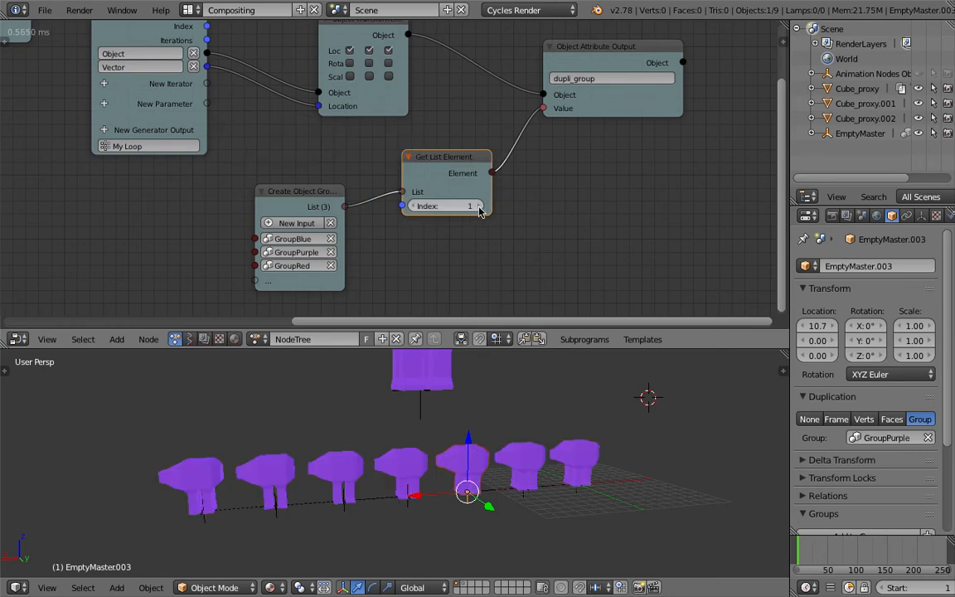
click(479, 207)
click(320, 201)
drag(316, 191, 321, 160)
scroll(318, 172, up, 2)
drag(268, 204, 253, 196)
scroll(252, 196, up, 1)
key(ctrl+s)
click(254, 193)
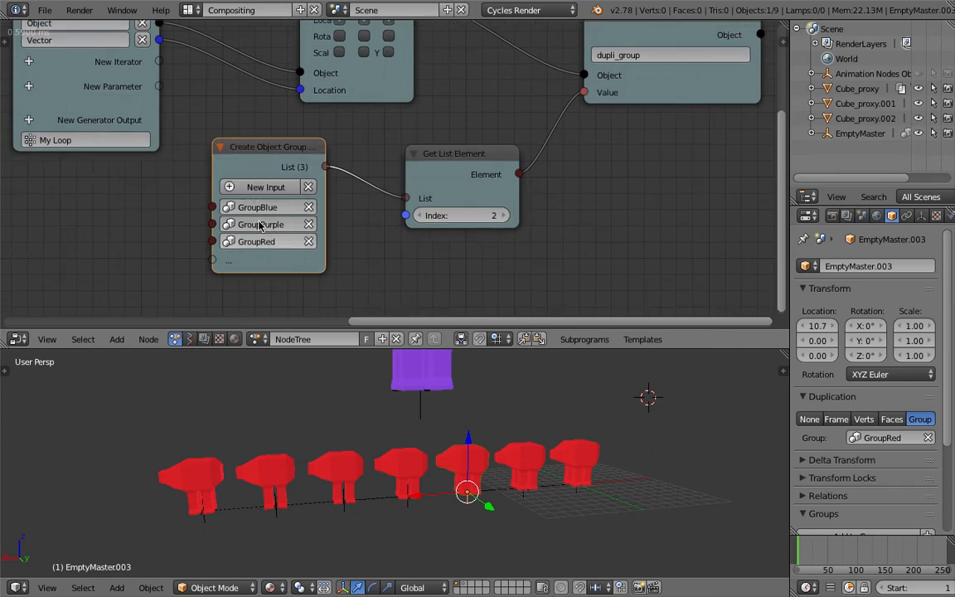
- Cycle the Get List Element index down to 0, up to 2, and back to 0
click(422, 216)
click(421, 217)
click(508, 217)
click(507, 217)
drag(499, 216, 448, 216)
scroll(523, 212, down, 2)
middle_drag(524, 211, 531, 250)
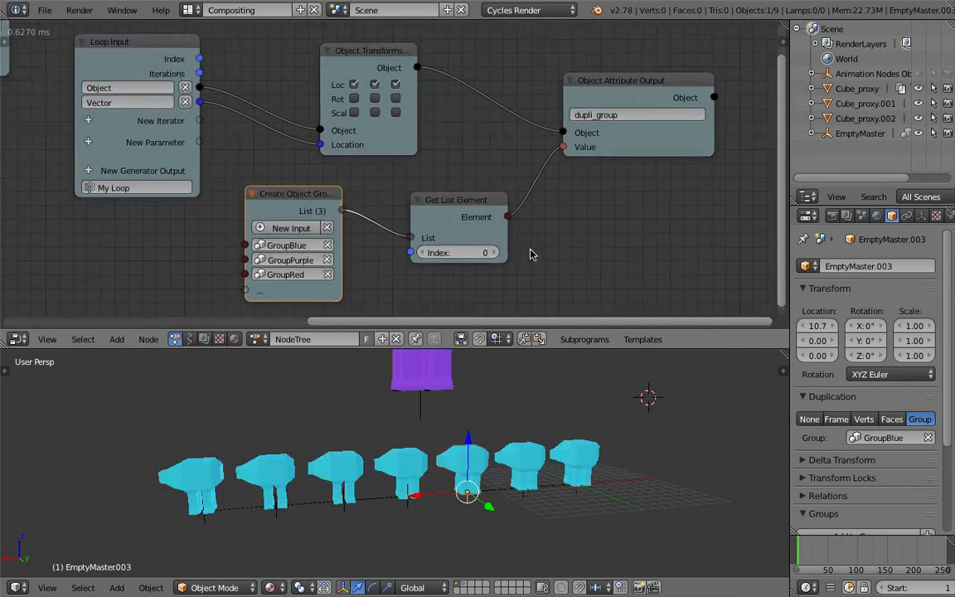
- Move the Object Attribute Output node, widen the Object Transforms Output node, and save the file
drag(652, 143, 672, 150)
drag(413, 137, 462, 128)
key(ctrl+s)
click(463, 126)
middle_drag(452, 150, 435, 168)
scroll(457, 178, down, 3)
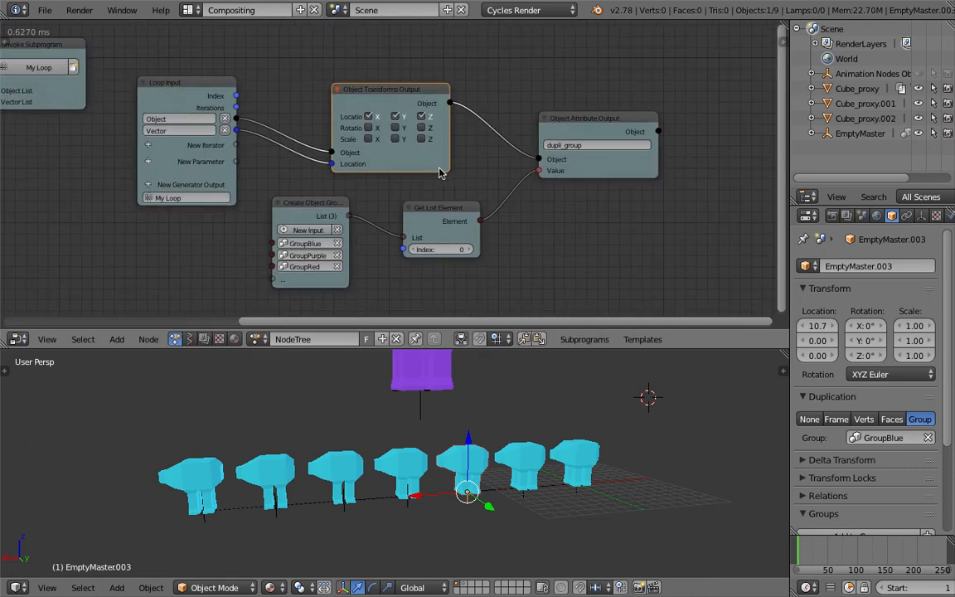
- Spread out the transforms, attribute output, Get List Element and group list nodes to open space between them
drag(439, 169, 473, 137)
scroll(465, 170, up, 2)
middle_drag(430, 202, 448, 205)
drag(449, 206, 472, 221)
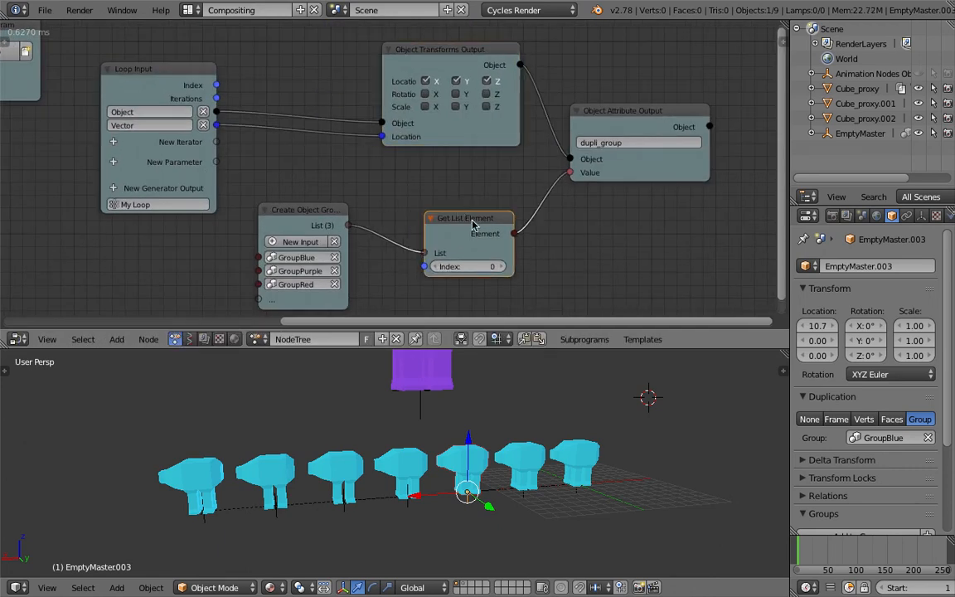
drag(640, 171, 719, 158)
drag(470, 214, 529, 261)
drag(312, 220, 273, 241)
middle_drag(412, 247, 412, 209)
- Add a Random Number node above Get List Element and link the Loop Input's Index to its Seed
key(ctrl+a)
text(randomn)
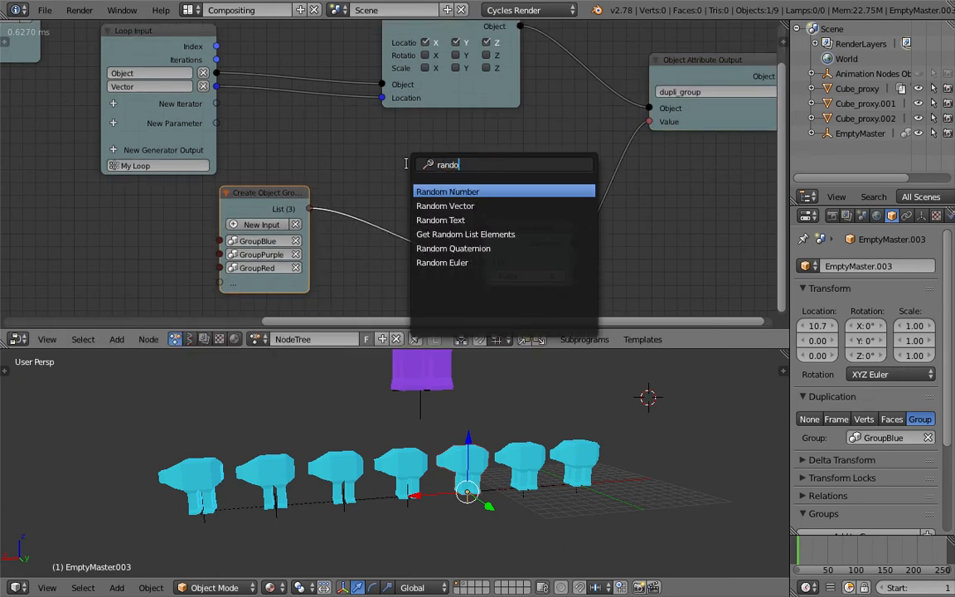
key(BackSpace)
key(Return)
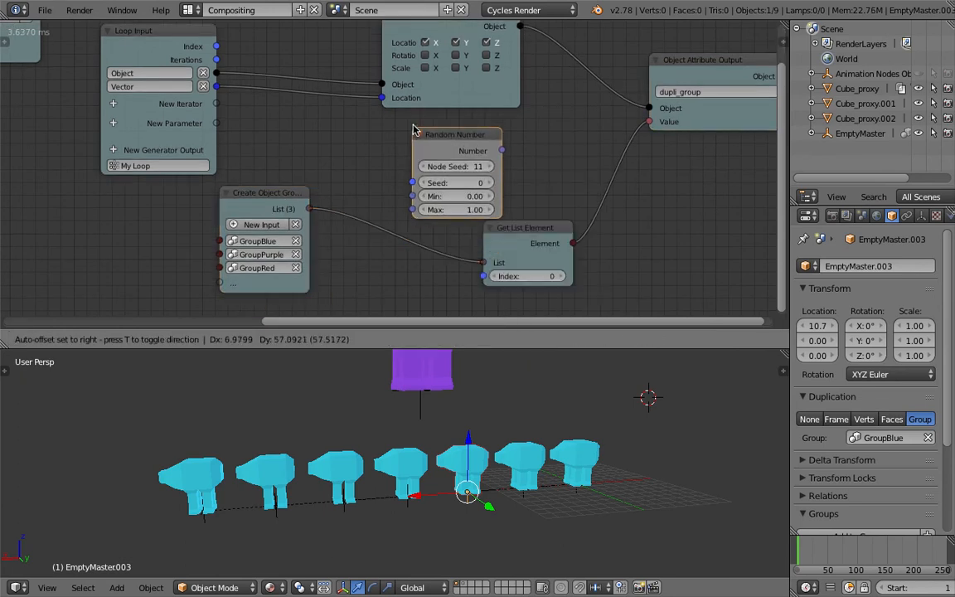
click(417, 130)
drag(216, 47, 414, 181)
- Set the Random Number's Max to 2 and link its Number through an integer floor conversion to Get List Element's Index
click(493, 208)
drag(522, 226, 545, 247)
drag(505, 148, 509, 286)
drag(543, 247, 576, 231)
drag(503, 148, 310, 209)
drag(511, 205, 445, 263)
- Try Node Seeds 322 and 157 on the Random Number node, setting its Max to 3 and Node Seed to 205
drag(416, 164, 547, 165)
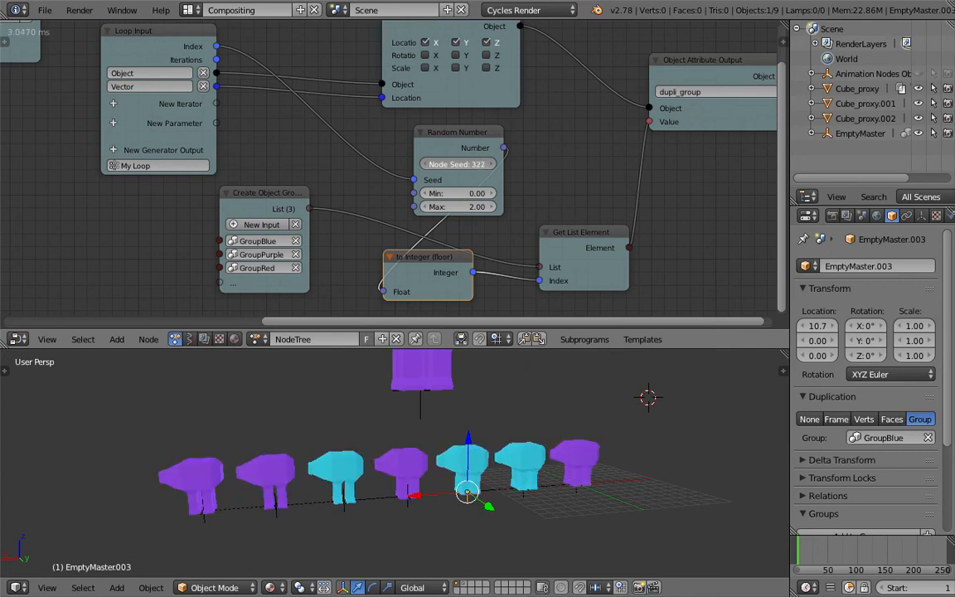
drag(456, 164, 475, 212)
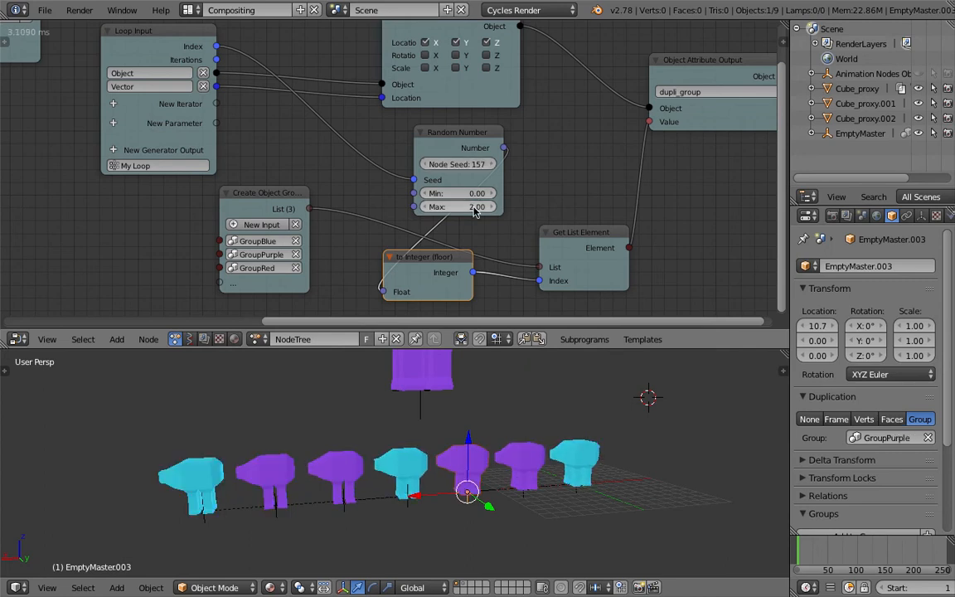
text(3)
key(Return)
drag(469, 165, 497, 166)
- Show layer 2, select Cube_proxy.002, and set its Diffuse BSDF colour to yellow (R 0.588, G 0.800, B 0.005)
mouse_move(544, 440)
middle_down()
mouse_move(476, 458)
mouse_move(569, 451)
mouse_move(544, 450)
middle_up()
scroll(569, 450, down, 3)
key(2)
right_click(490, 447)
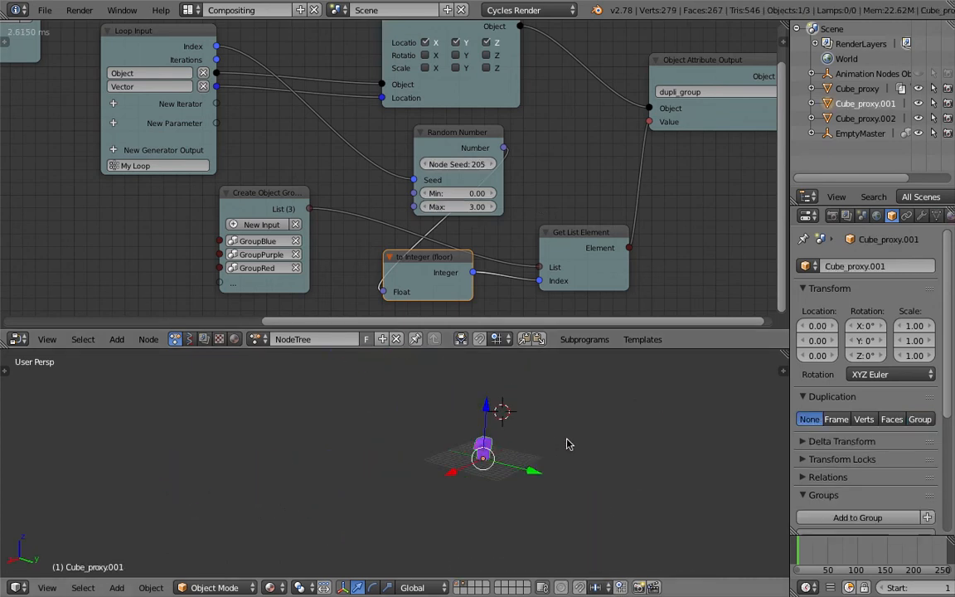
click(869, 118)
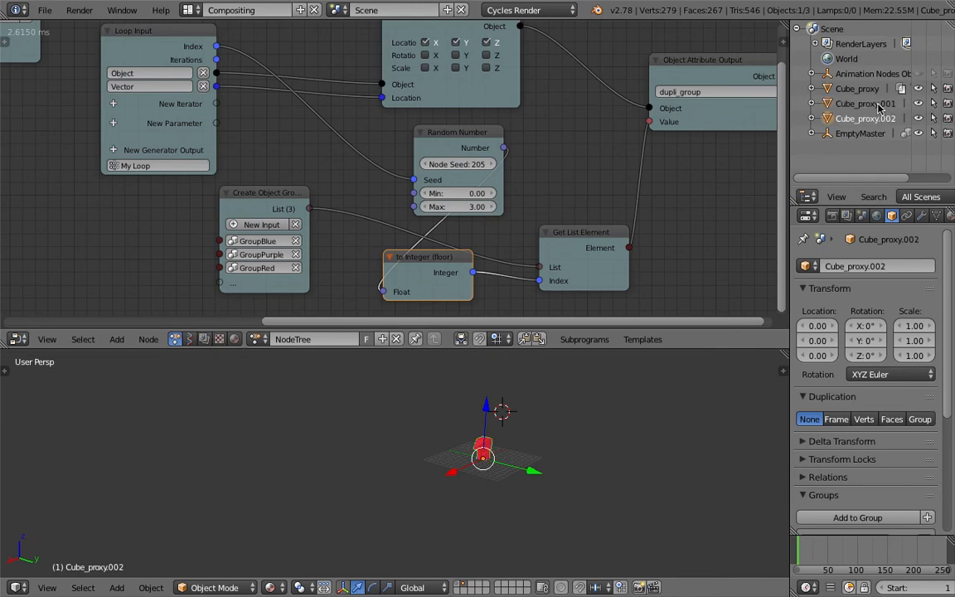
click(866, 104)
click(871, 118)
scroll(912, 217, down, 2)
click(923, 216)
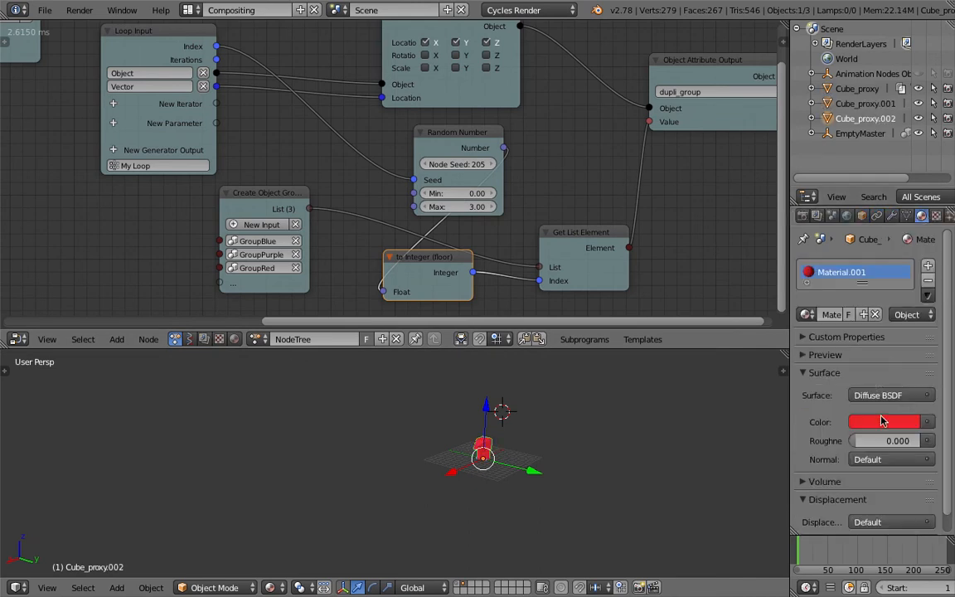
click(883, 421)
click(821, 274)
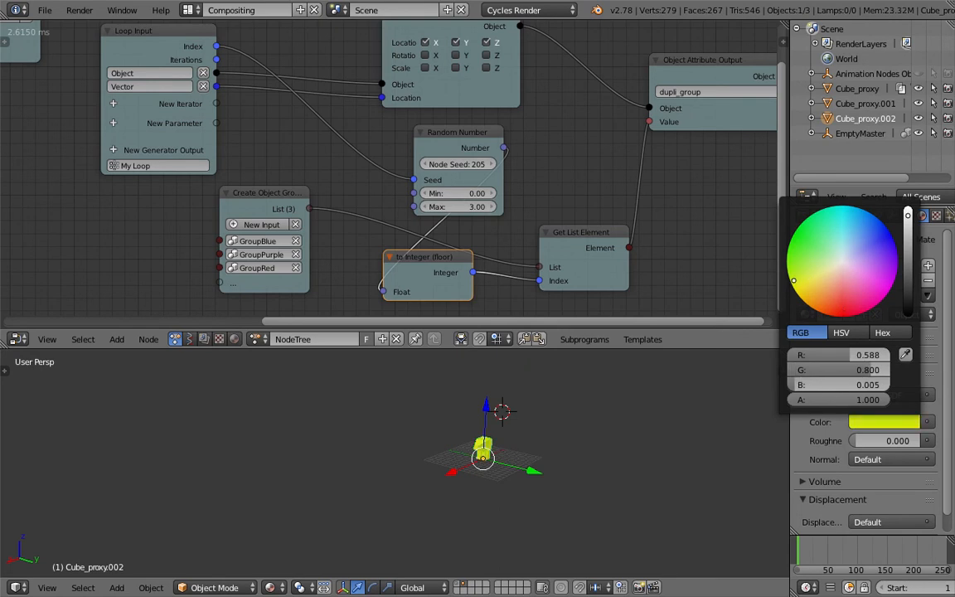
- Return to layer 1, move EmptyMaster higher above the row of instances, and save the file
scroll(689, 381, up, 4)
middle_drag(676, 386, 431, 443)
key(1)
scroll(484, 442, down, 2)
scroll(427, 440, down, 3)
right_click(394, 445)
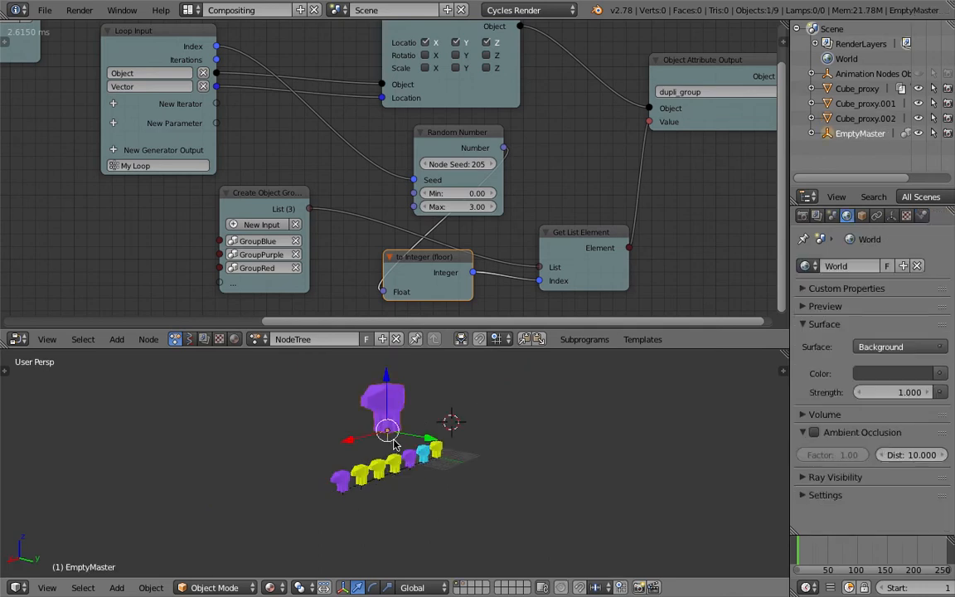
key(g)
click(395, 416)
key(super+s)
click(395, 415)
- Save the scene as the new incremented file Linked_Cube_004.blend on the Desktop
click(48, 12)
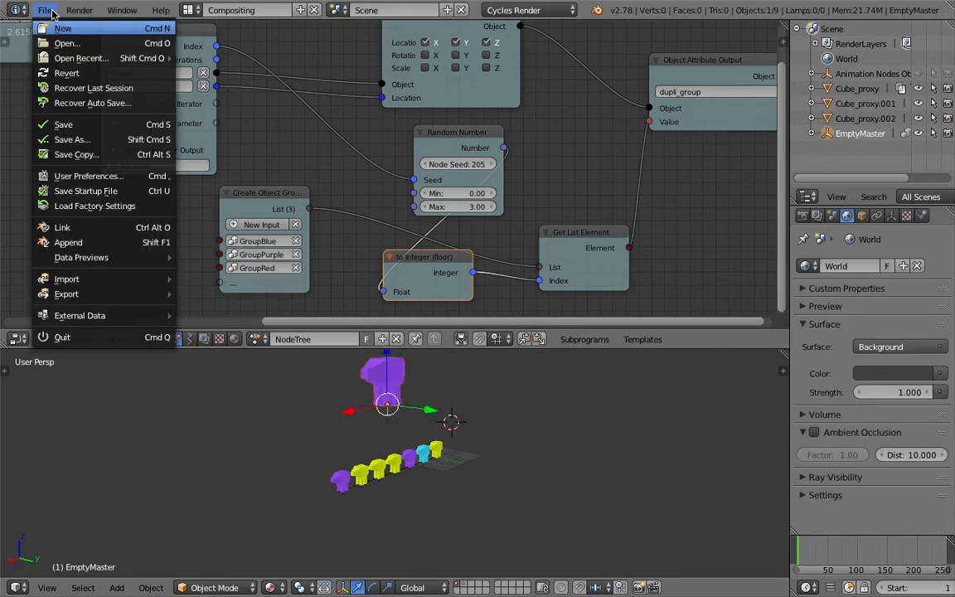
click(113, 139)
click(847, 66)
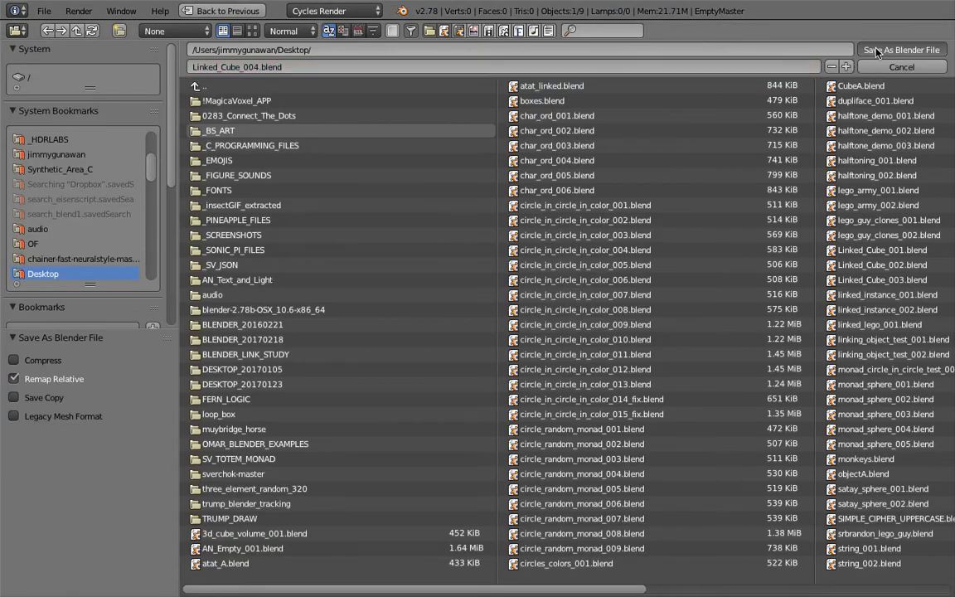
click(876, 52)
- Enlarge the 3D view slightly, save the file, and bring the whole node tree into view
drag(638, 348, 634, 333)
scroll(531, 232, down, 5)
key(super+s)
click(452, 121)
middle_drag(385, 133, 577, 143)
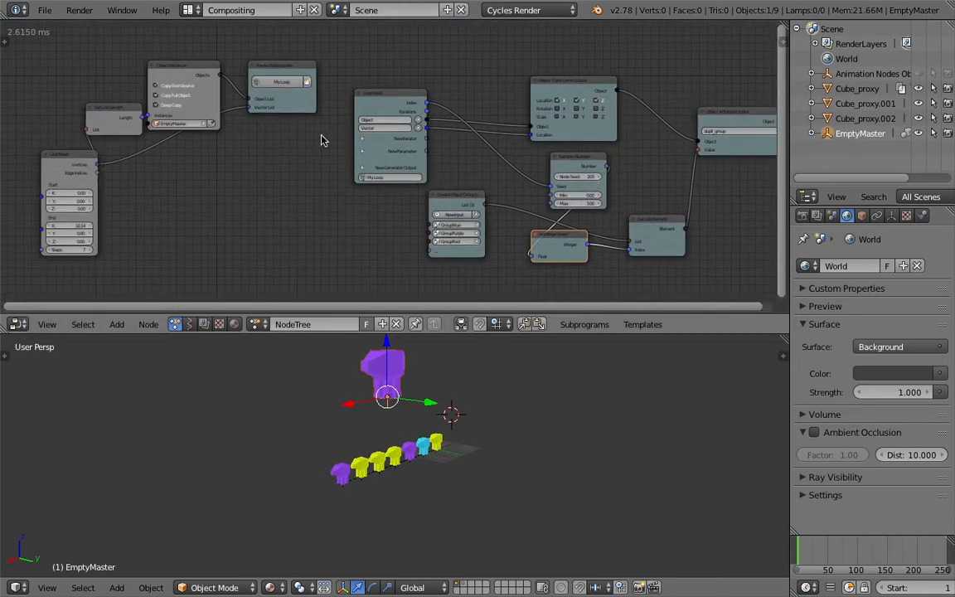
- Reselect EmptyMaster above the row of instances and make the 3D view taller
middle_drag(533, 436, 557, 449)
scroll(529, 449, up, 2)
middle_drag(488, 433, 450, 465)
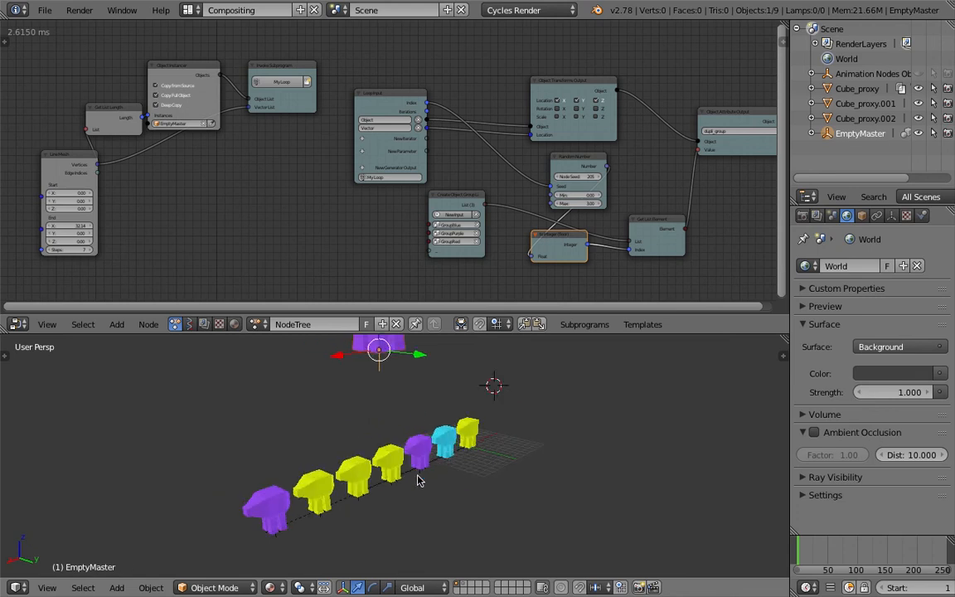
right_click(420, 467)
right_click(398, 348)
middle_drag(405, 354, 393, 398)
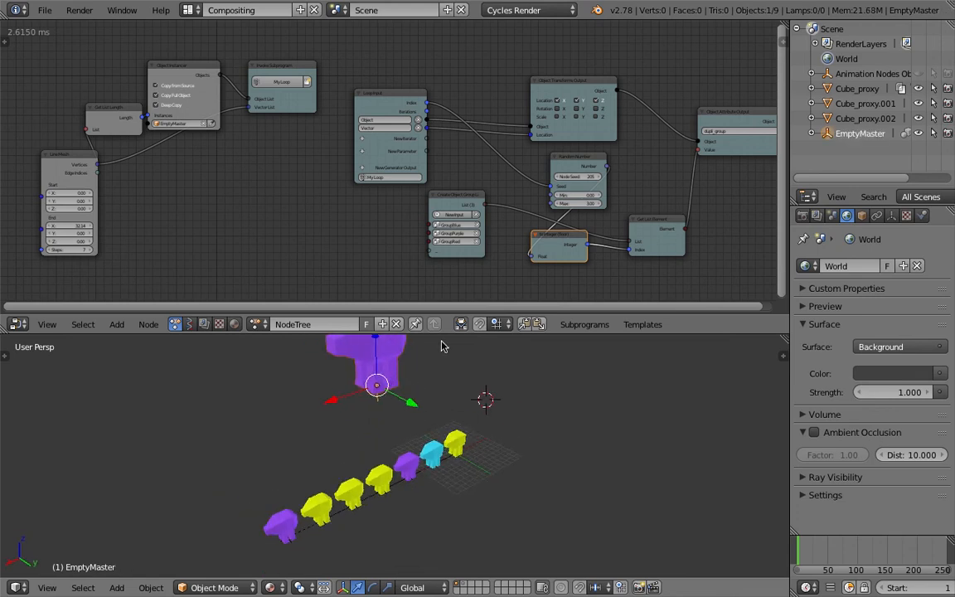
drag(448, 333, 446, 265)
middle_drag(420, 345, 428, 344)
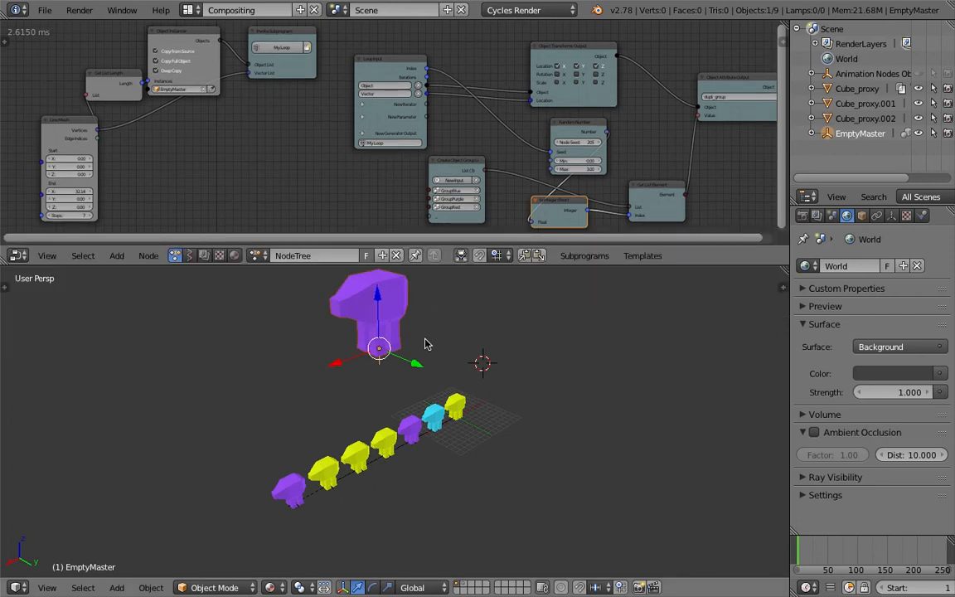
- Adjust EmptyMaster's position and scale above the row of instances, and save the file over the existing version
key(g)
click(395, 387)
middle_drag(395, 387, 419, 390)
key(s)
click(419, 406)
middle_drag(507, 334, 527, 358)
key(ctrl+s)
click(505, 357)
key(ctrl+s)
click(479, 340)
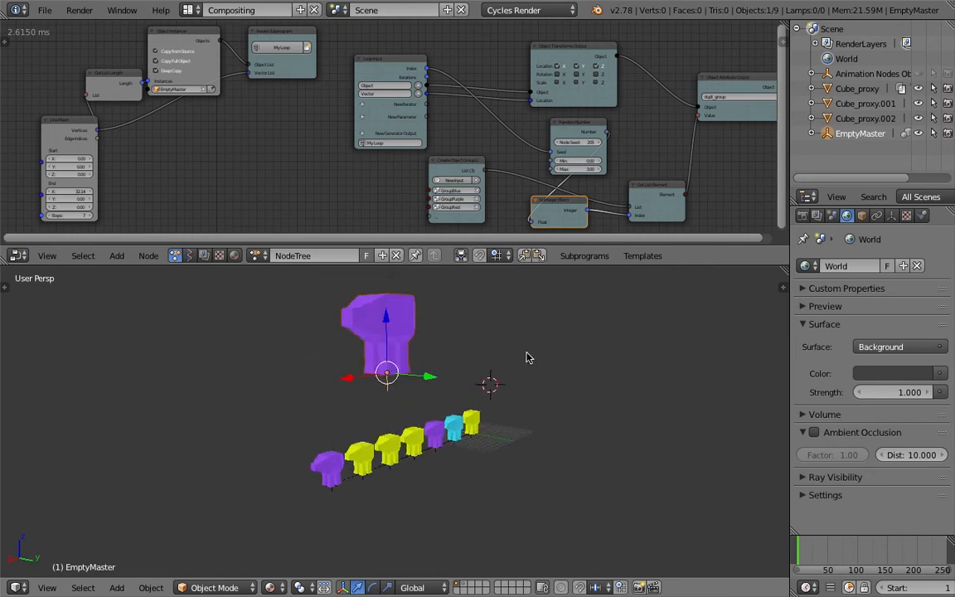
key(ctrl+s)
click(527, 358)
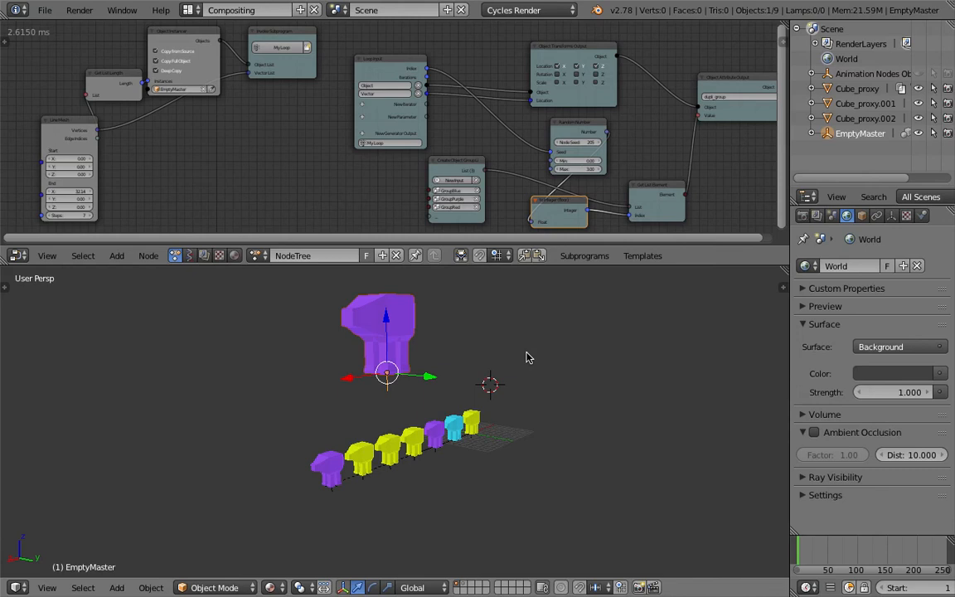
- Move EmptyMaster slightly and enlarge it above the row of instances
middle_drag(528, 408, 379, 379)
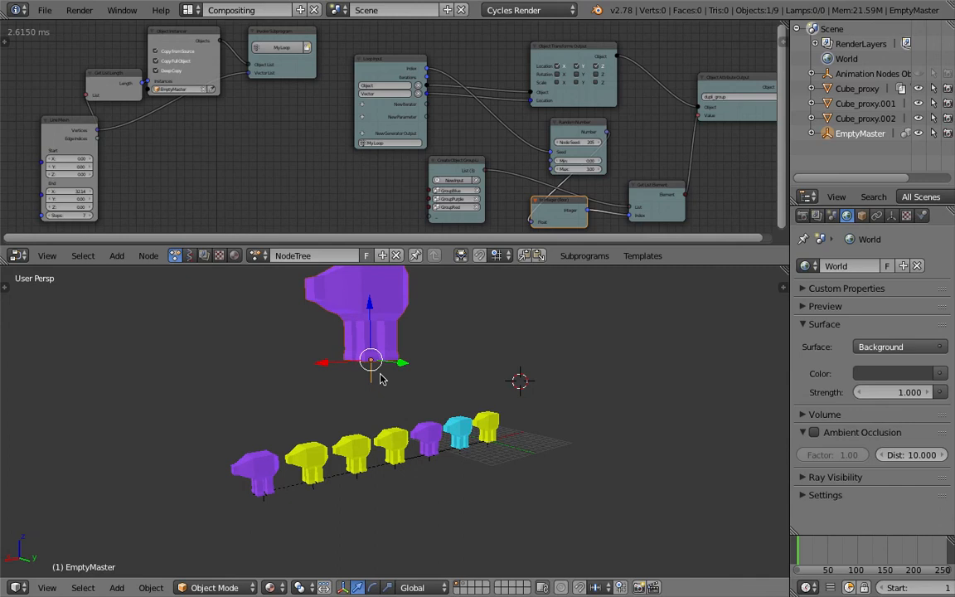
key(g)
click(390, 416)
key(s)
click(412, 427)
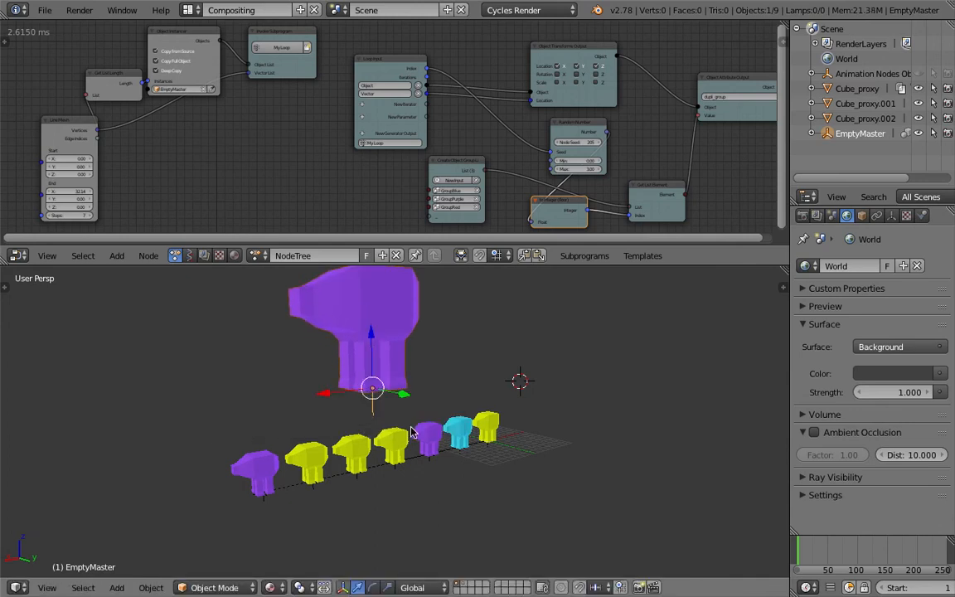
- Select two neighbouring instances in the middle of the row in turn, and save over the existing file
middle_drag(415, 431, 429, 417)
right_click(430, 426)
scroll(431, 426, up, 4)
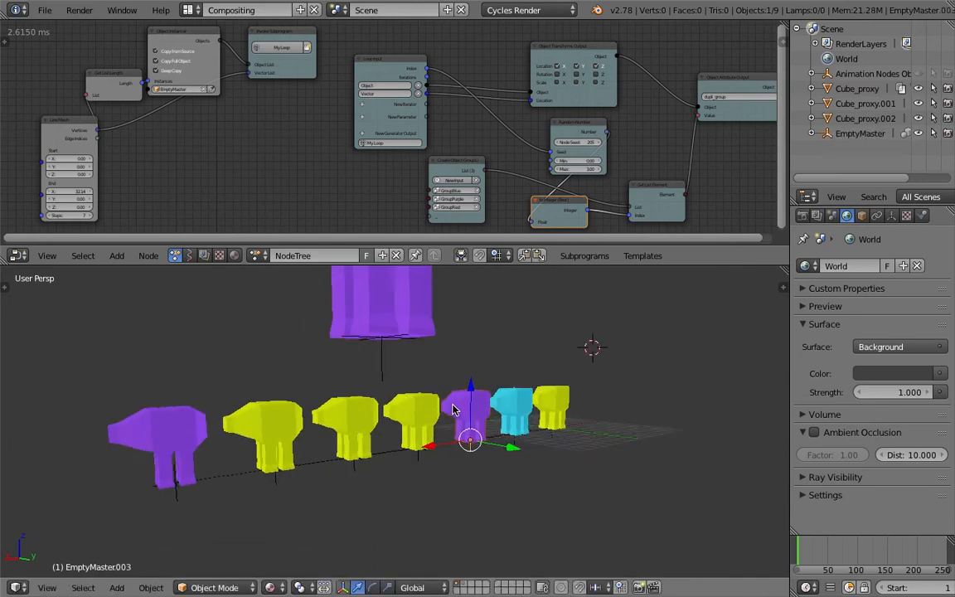
key(ctrl+s)
click(430, 435)
right_click(401, 464)
key(ctrl+s)
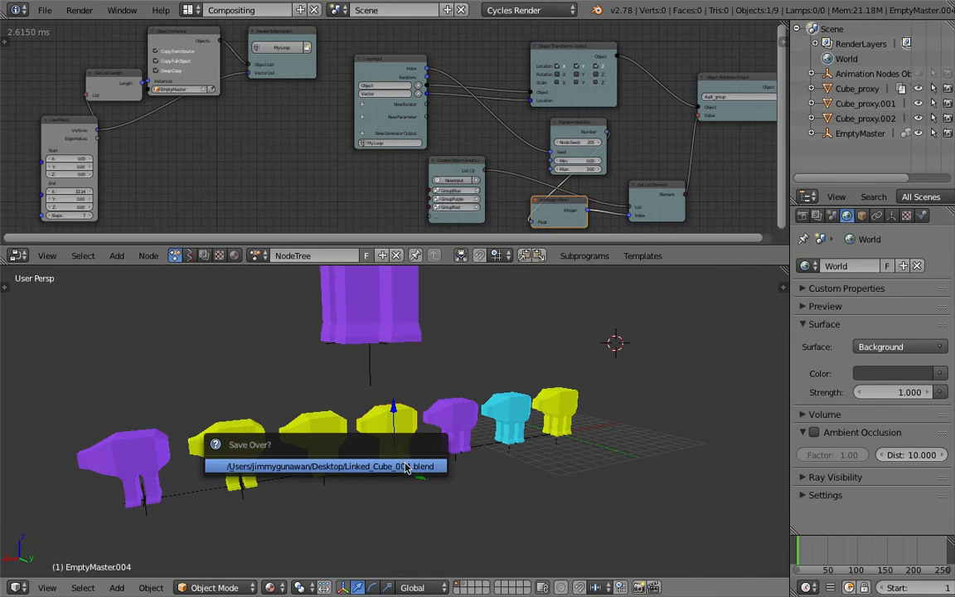
click(407, 467)
middle_drag(407, 467, 478, 474)
key(ctrl+s)
click(478, 474)
- Delete the Line Mesh node from the node tree
scroll(271, 183, down, 2)
middle_drag(271, 183, 336, 160)
scroll(277, 130, up, 1)
drag(231, 77, 139, 117)
key(x)
- Add a Grid Mesh node below the Get List Length node
key(ctrl+a)
text(mesh)
key(Down)
key(Down)
key(Down)
key(Down)
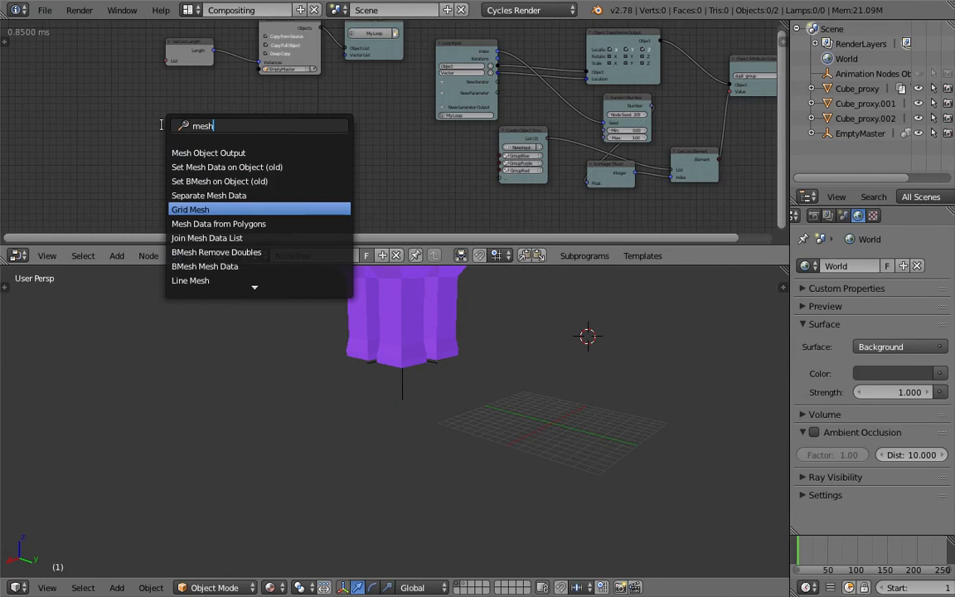
key(Return)
click(185, 137)
- Connect Grid Mesh's Vertices to Get List Length and the My Loop Vector List, and set its X and Y Distance to 9.34
drag(173, 126, 166, 61)
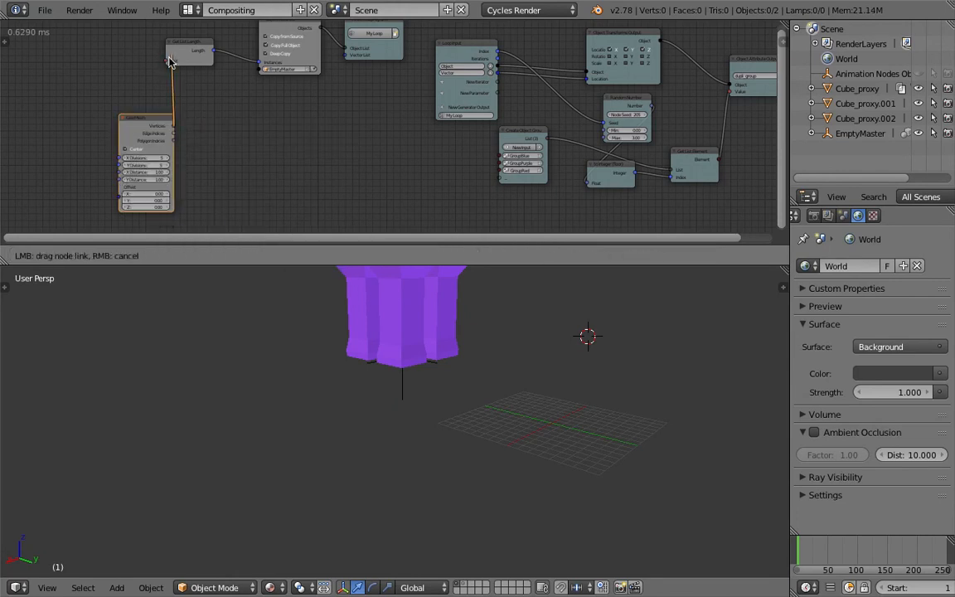
drag(174, 125, 319, 65)
drag(155, 173, 195, 179)
scroll(588, 329, down, 8)
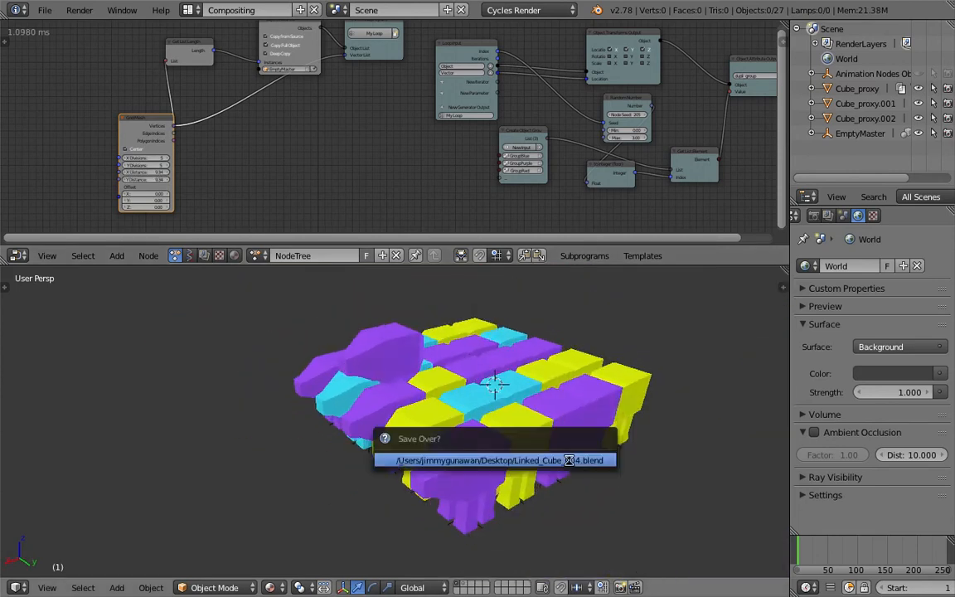
- Select EmptyMaster, then move it above the grid of instances and rescale it
right_click(423, 362)
middle_drag(428, 364, 417, 359)
key(g)
click(454, 311)
key(s)
click(505, 366)
middle_drag(488, 382, 507, 364)
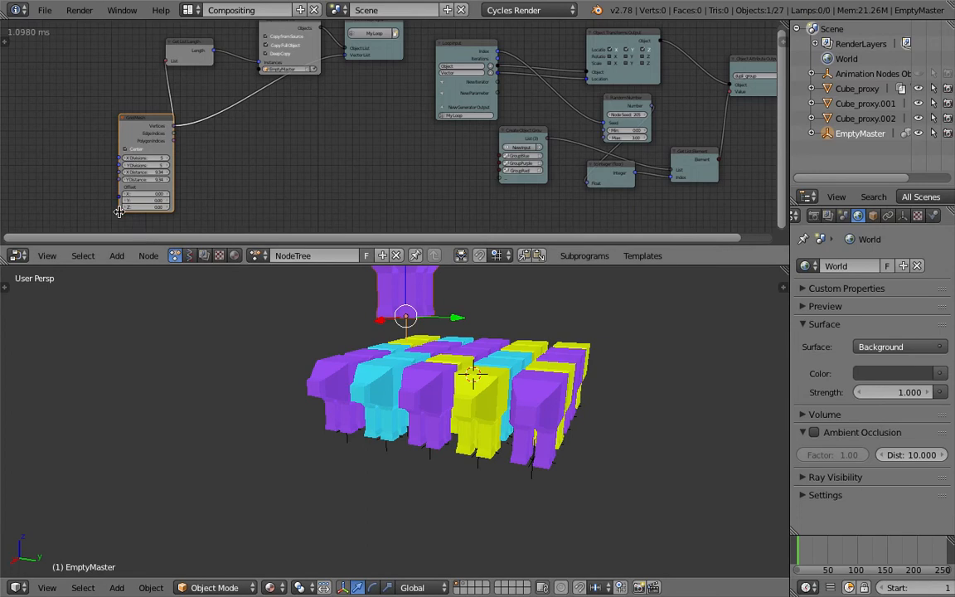
- Try the Grid Mesh with 20 X and Y Divisions and X and Y Distances of 12.34
drag(136, 158, 136, 165)
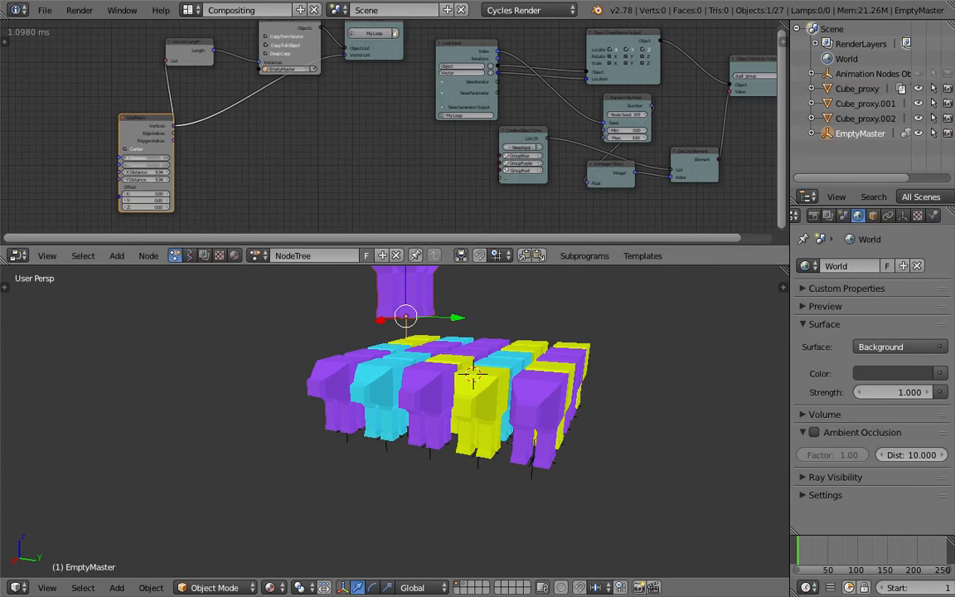
text(20)
key(Return)
mouse_move(166, 172)
mouse_down()
mouse_move(208, 179)
mouse_move(165, 179)
mouse_move(187, 179)
mouse_move(164, 165)
mouse_up()
- Set the Grid Mesh's X and Y Divisions to 10 and both distances to about 18.2, and save the file
click(164, 158)
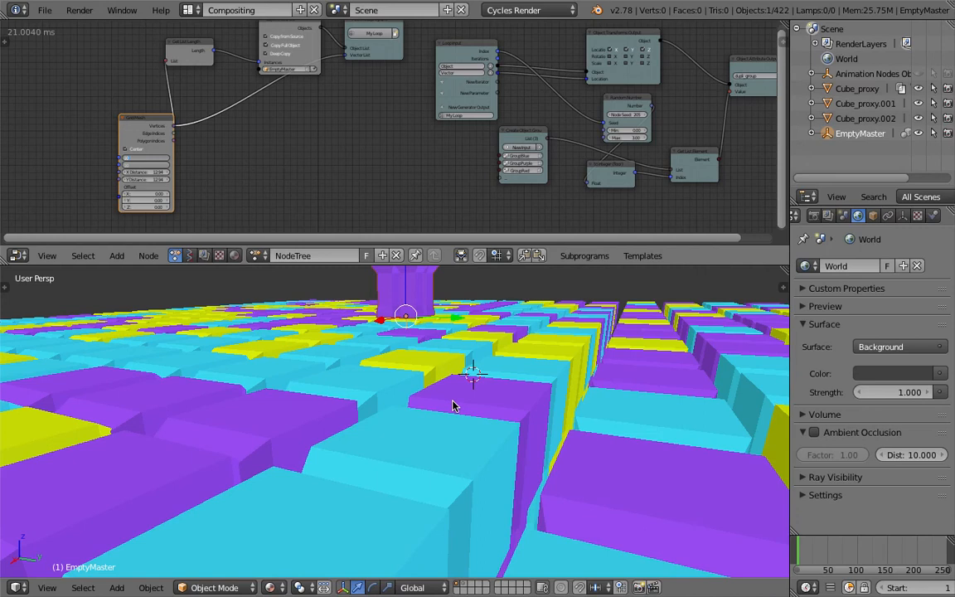
key(Return)
scroll(458, 394, down, 1)
middle_drag(461, 390, 453, 436)
scroll(461, 396, down, 3)
key(ctrl+s)
click(453, 436)
drag(148, 163, 174, 184)
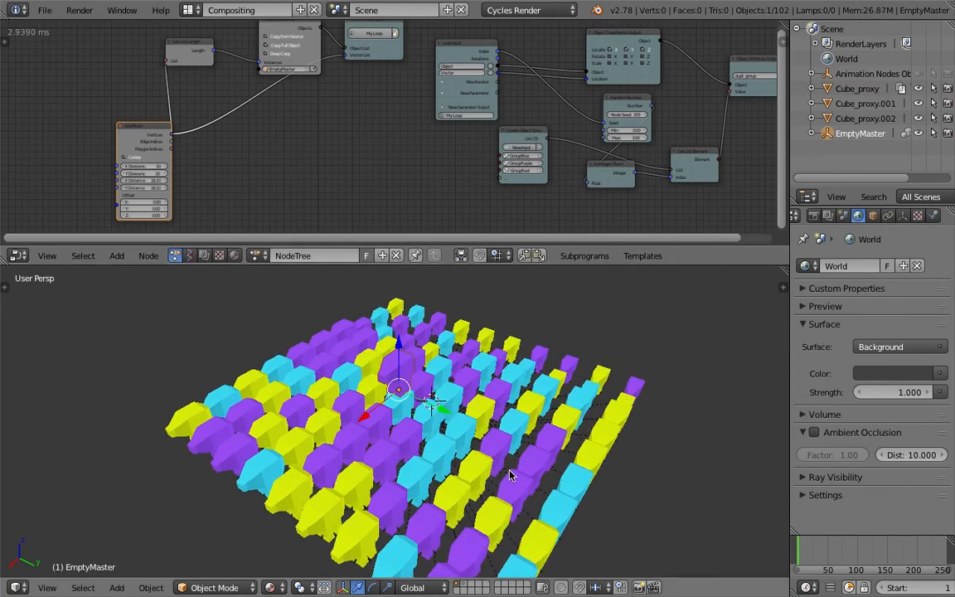
- Show the layer holding the proxy models and select the blue Cube_proxy
middle_drag(510, 473, 499, 434)
scroll(499, 434, down, 3)
middle_drag(453, 396, 363, 430)
scroll(510, 401, up, 3)
key(2)
right_click(427, 410)
scroll(452, 418, up, 4)
scroll(470, 421, up, 4)
right_click(385, 380)
middle_drag(400, 398, 388, 392)
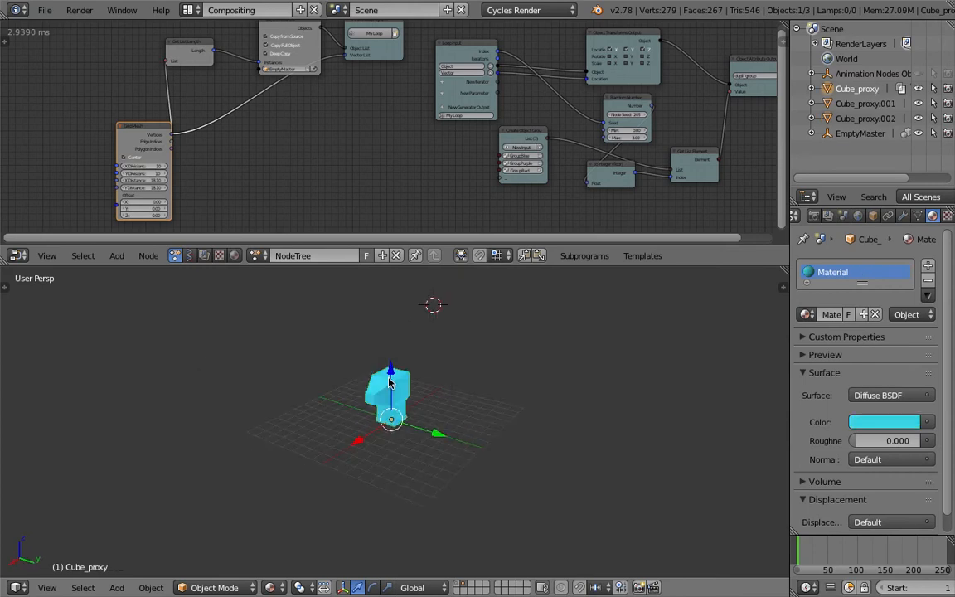
scroll(387, 379, up, 2)
- Open Cube_proxy's material node tree and add a ColorRamp node before the Diffuse BSDF
click(234, 255)
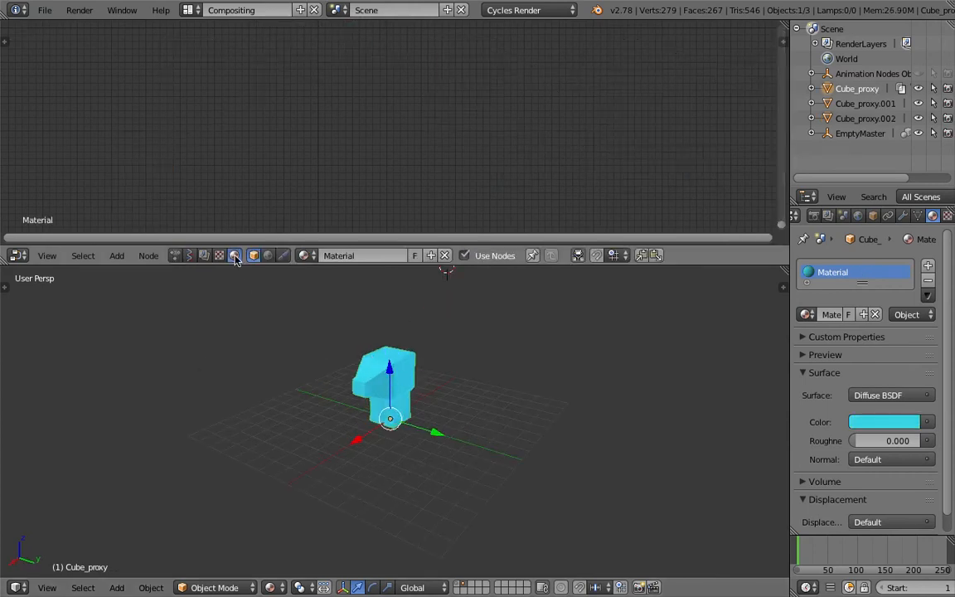
key(Home)
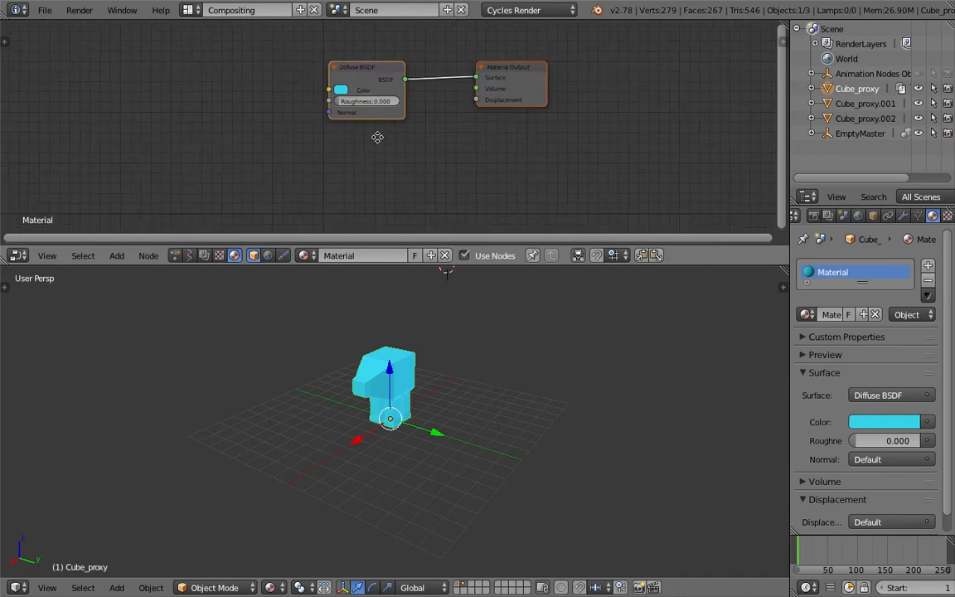
key(space)
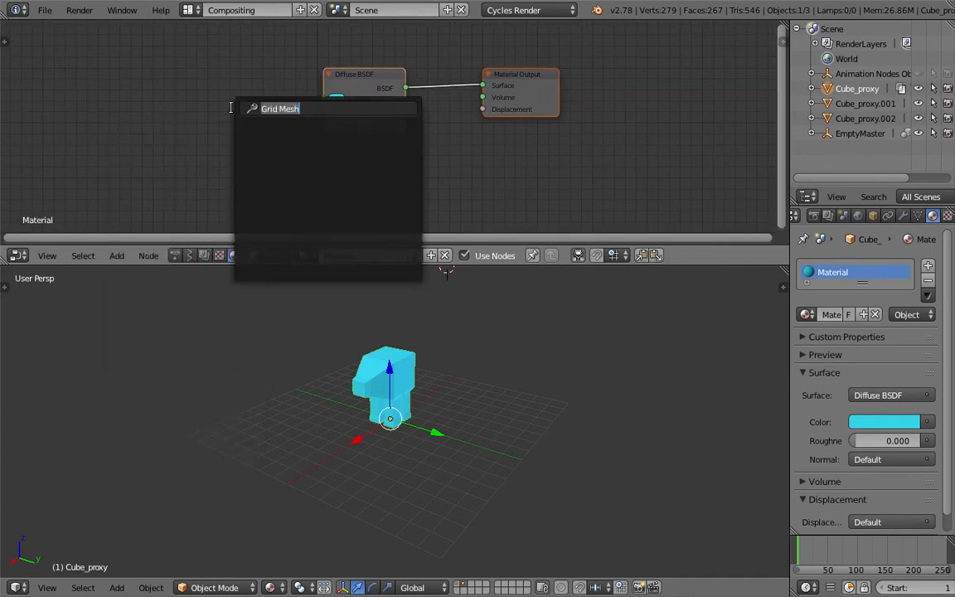
key(Escape)
middle_drag(203, 96, 292, 123)
key(shift+a)
mouse_move(292, 141)
click(263, 124)
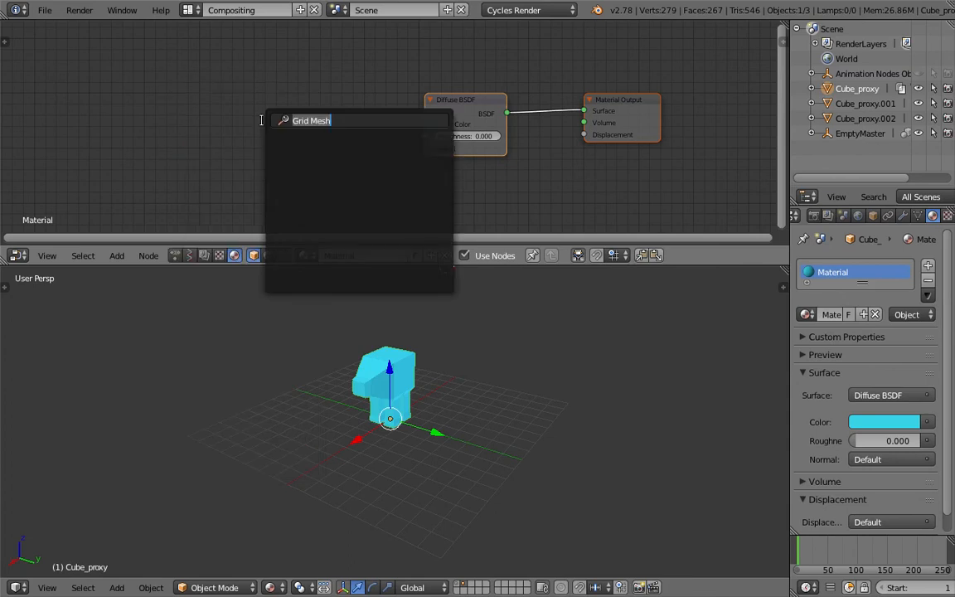
text(color)
key(Down)
key(Return)
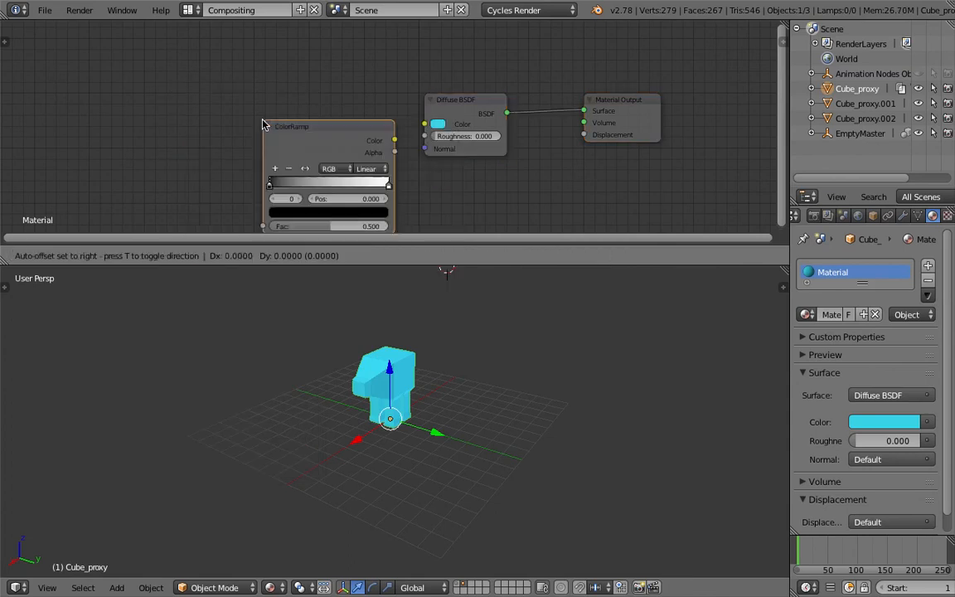
click(262, 63)
- Spread the ColorRamp and Diffuse BSDF nodes apart to leave room between them
scroll(199, 110, down, 3)
middle_drag(321, 100, 311, 116)
scroll(311, 116, up, 2)
key(shift+a)
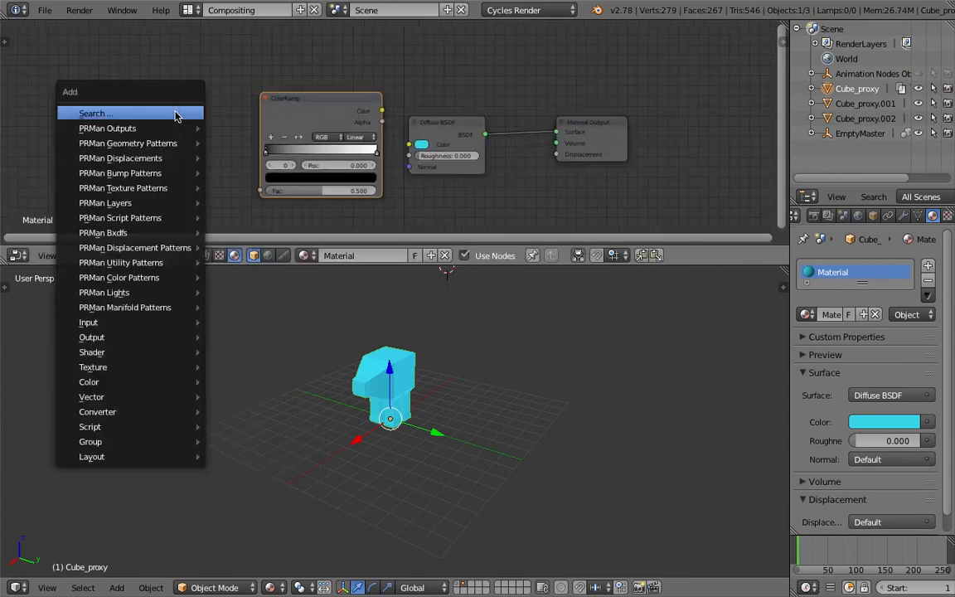
drag(438, 121, 454, 116)
drag(351, 104, 309, 84)
middle_drag(306, 98, 307, 79)
drag(303, 66, 280, 53)
drag(458, 101, 459, 133)
middle_drag(405, 144, 423, 126)
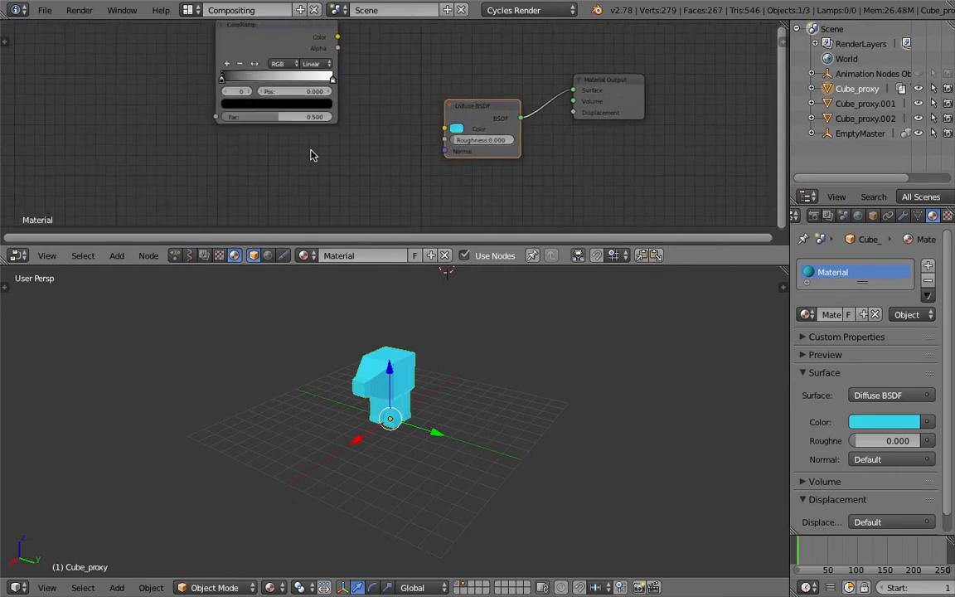
- Add a MixRGB node to the material node tree
key(space)
text(mix r)
key(BackSpace)
text(r)
key(BackSpace)
key(BackSpace)
text(rg)
key(Return)
click(204, 133)
- Place the Mix node between ColorRamp and Diffuse BSDF, with the Diffuse BSDF's cyan as its Color1
key(ctrl+s)
click(207, 134)
click(221, 198)
mouse_move(262, 106)
mouse_down()
mouse_move(255, 61)
mouse_move(140, 42)
mouse_up()
drag(265, 137, 336, 95)
key(x)
key(ctrl+s)
click(264, 99)
scroll(264, 98, left, 5)
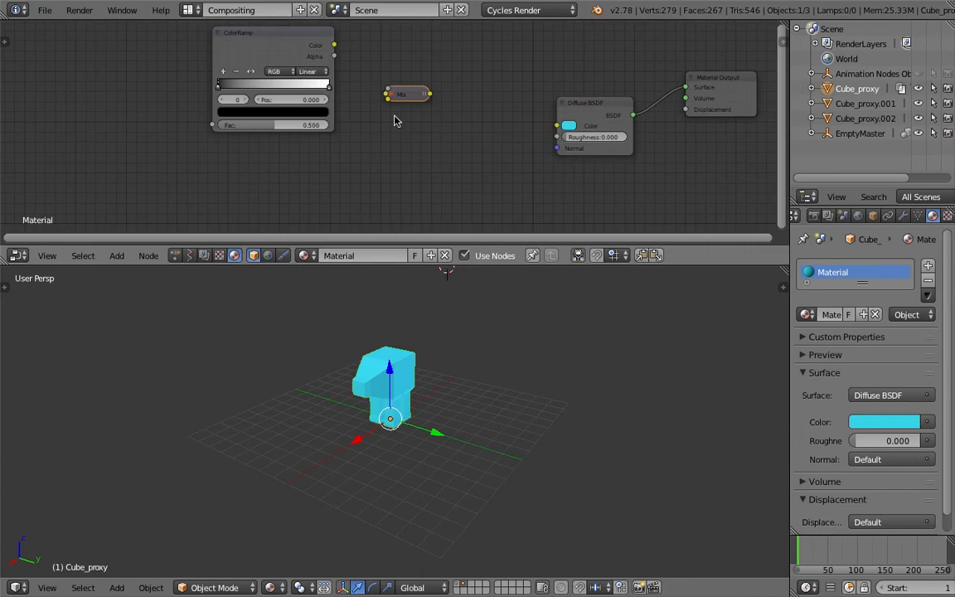
click(392, 95)
scroll(55, 120, left, 1)
- Add an Object Info node and connect its Random output to the ColorRamp's Fac input
key(shift+a)
click(54, 121)
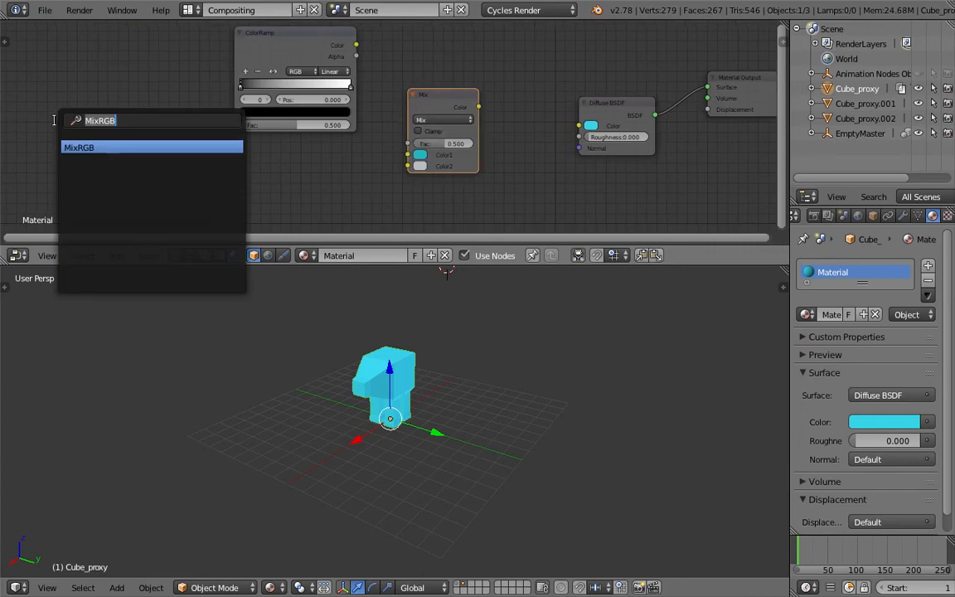
text(obj)
key(Return)
click(142, 165)
drag(134, 170, 236, 124)
drag(286, 49, 239, 44)
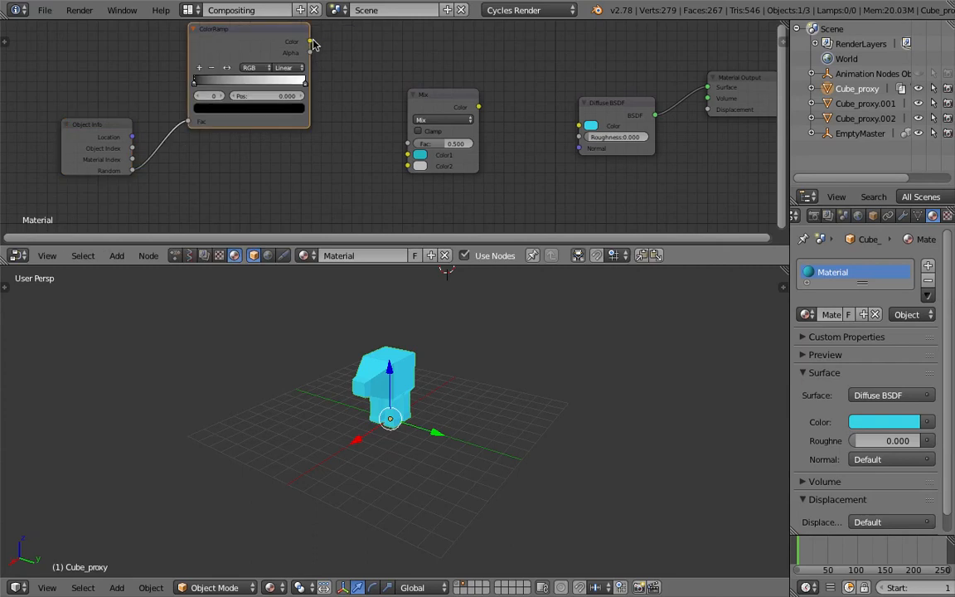
- Connect the ColorRamp's Color to the Mix node's Color2 and the Mix output to the Diffuse BSDF's Color, and save
drag(311, 43, 407, 165)
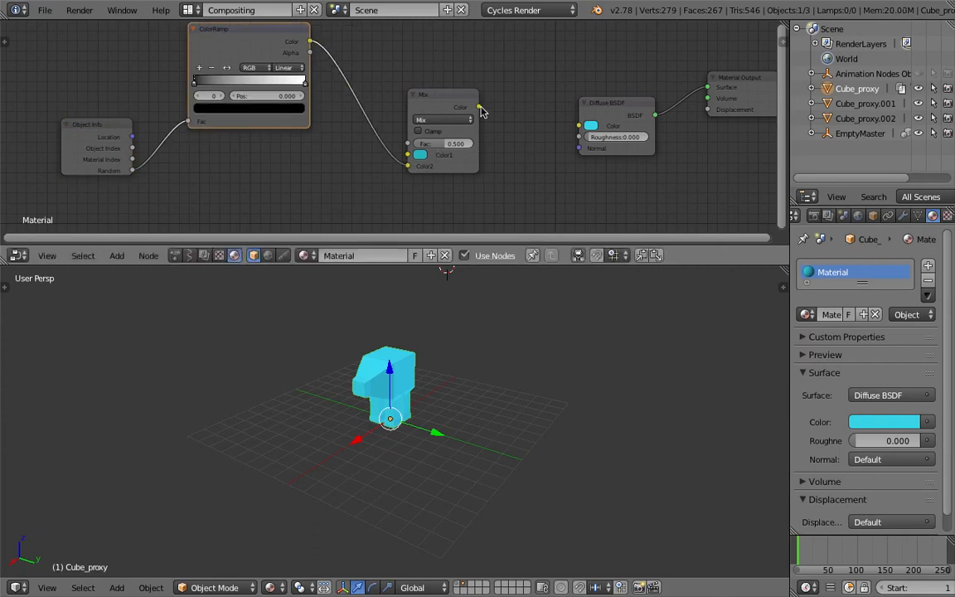
drag(479, 107, 579, 126)
middle_drag(535, 350, 504, 361)
scroll(506, 344, up, 2)
key(ctrl+s)
key(ctrl+s)
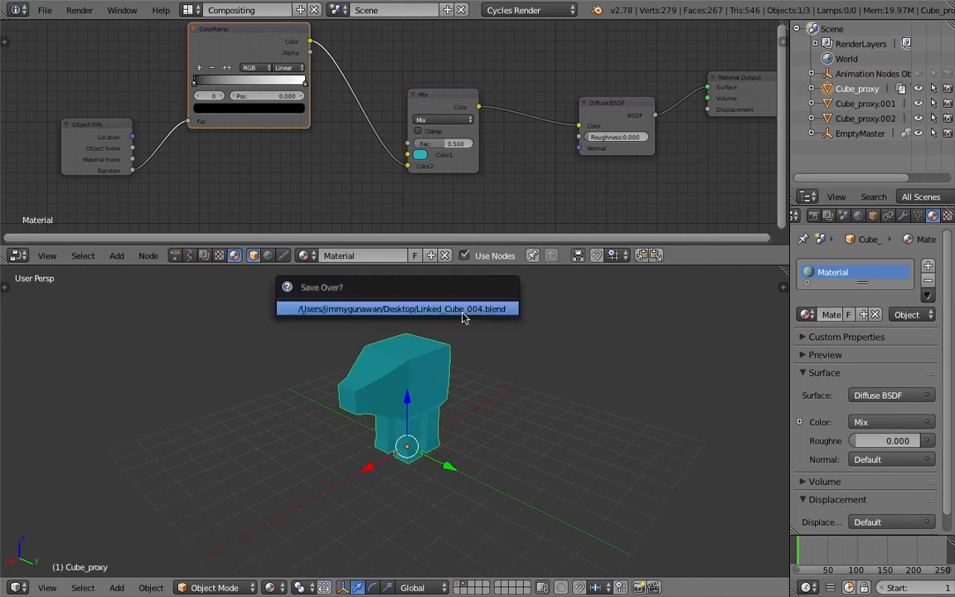
scroll(332, 187, down, 1)
key(ctrl+s)
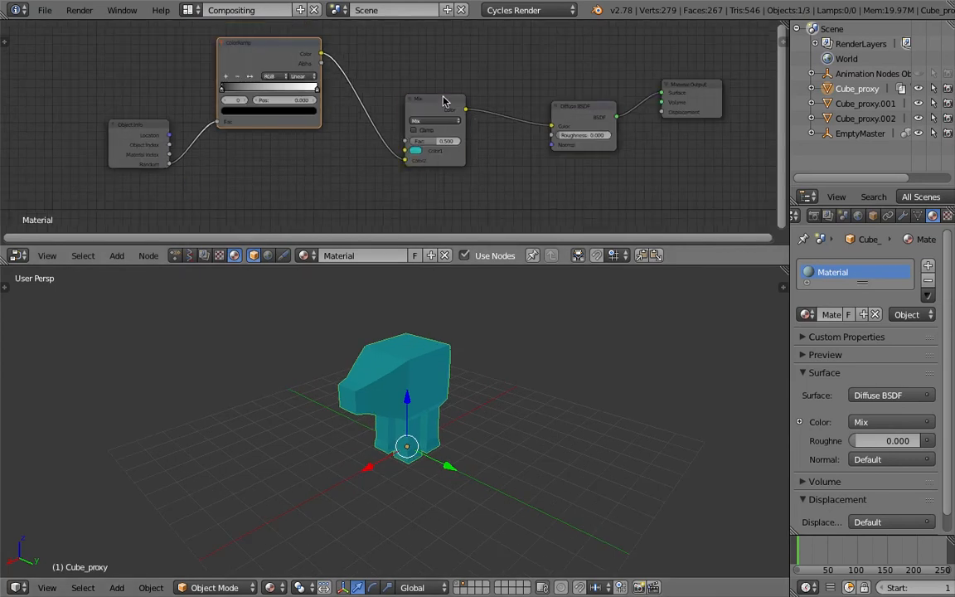
- Nudge the Mix node upward, return to the layer with the instance grid, and save the file
drag(444, 100, 439, 89)
scroll(502, 381, down, 8)
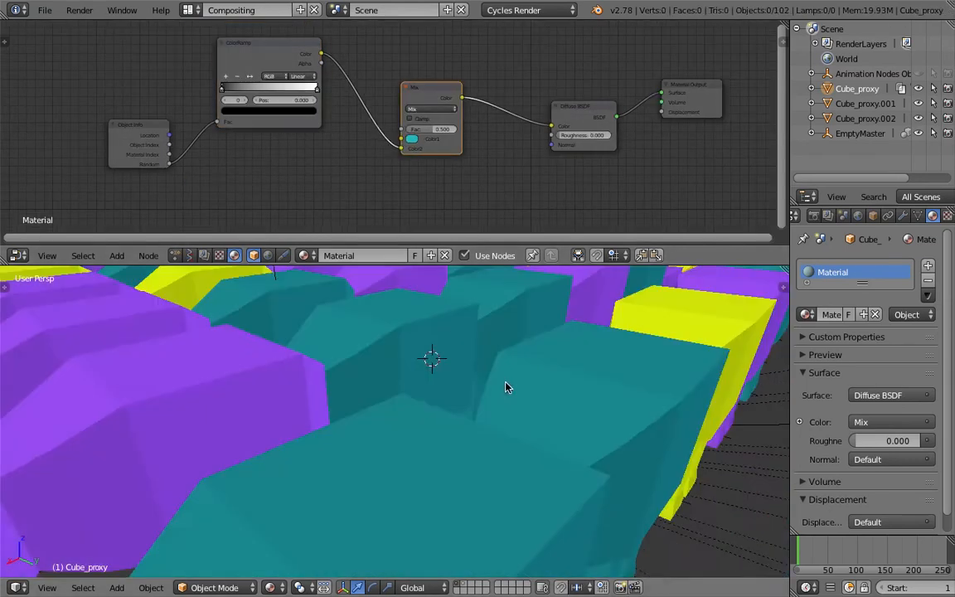
key(ctrl+s)
middle_drag(583, 378, 480, 356)
scroll(406, 155, up, 1)
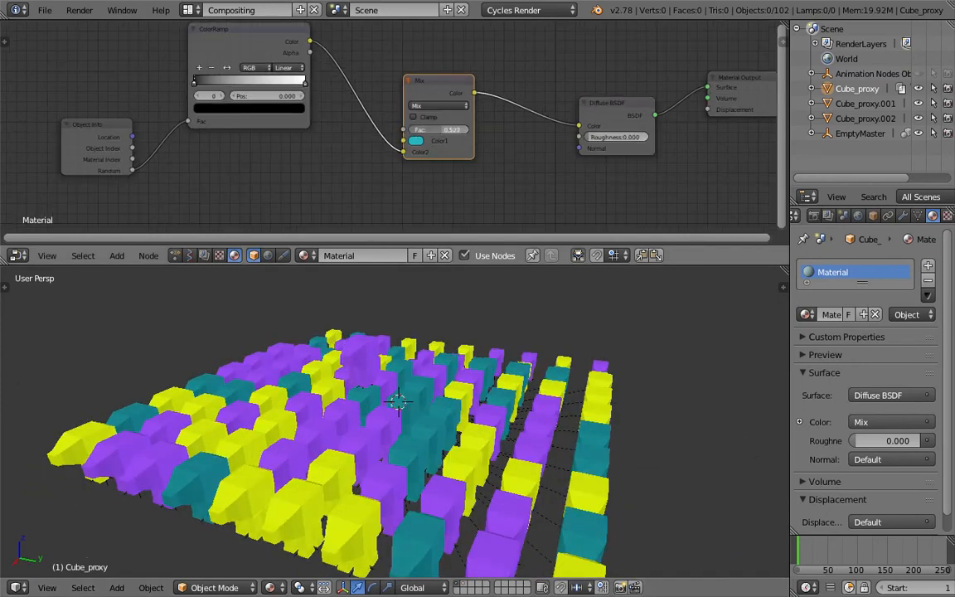
- Try the Mix node's factor at 1.000 and 0.227, and its blend mode as Add
drag(440, 131, 470, 130)
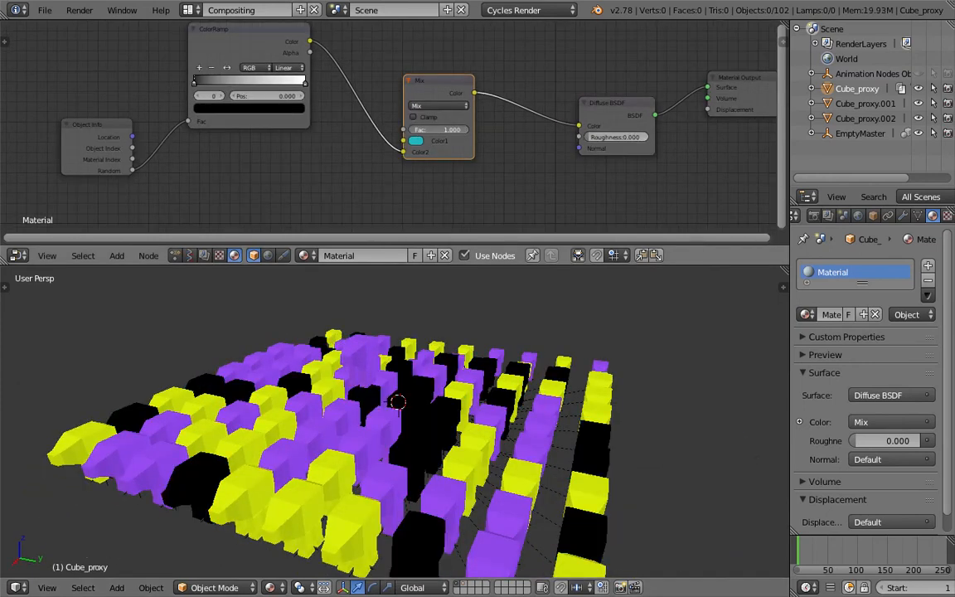
drag(470, 130, 423, 130)
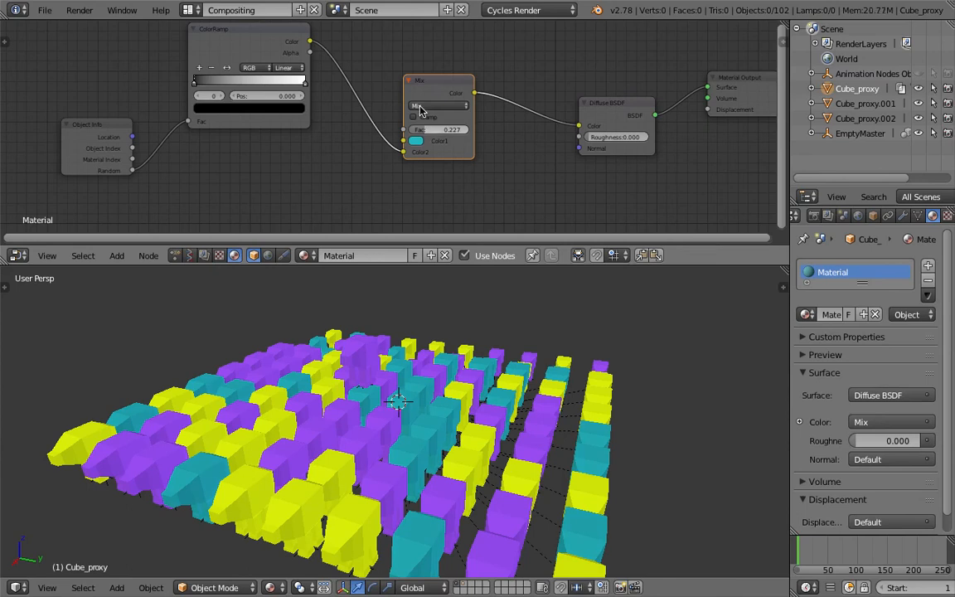
click(421, 110)
click(433, 129)
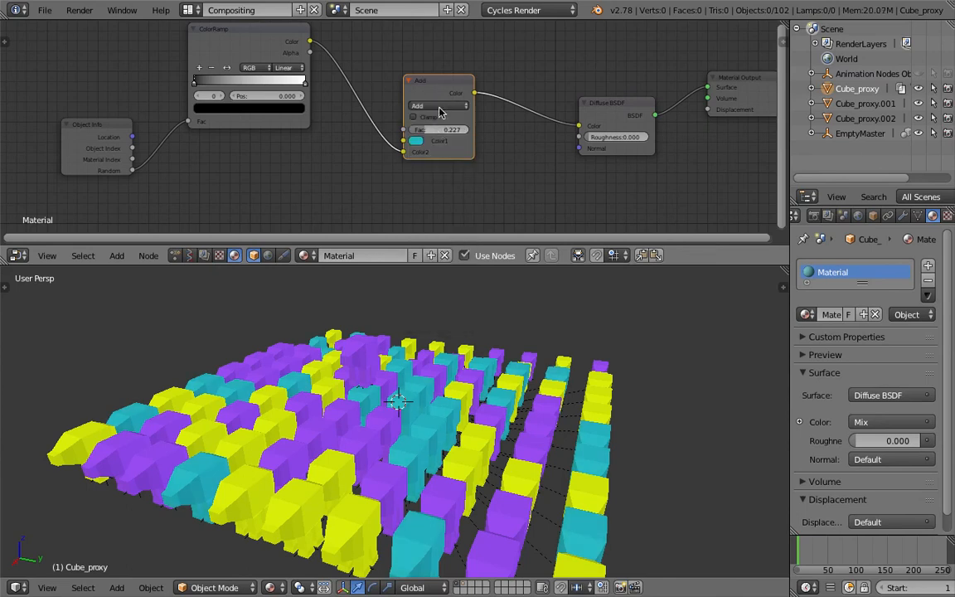
- Set the Mix node's blend mode to Multiply with a factor of 0.736, and save the file
click(441, 112)
click(411, 128)
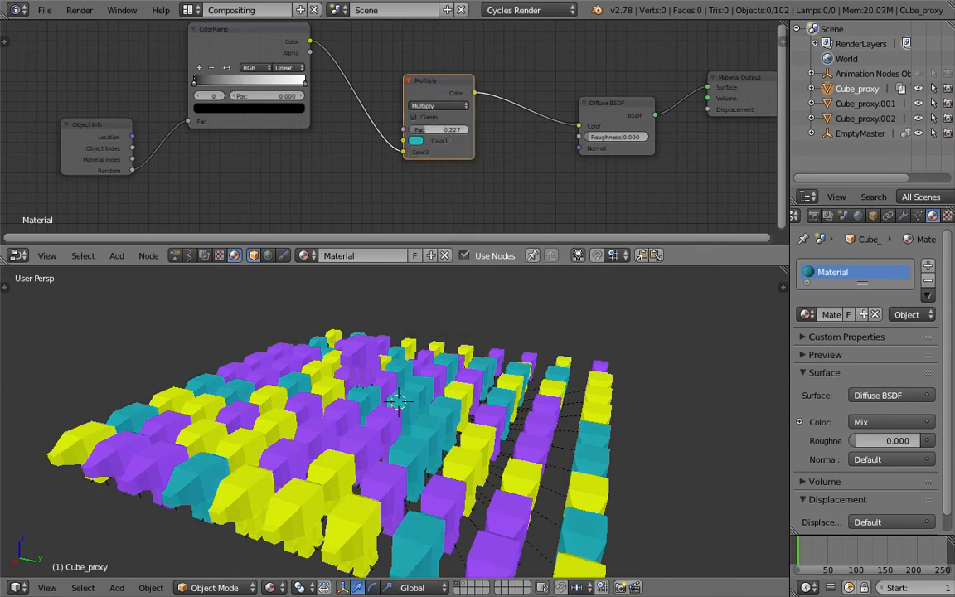
key(ctrl+s)
click(454, 133)
- Set the ColorRamp's black stop position to 0.340, move the node closer to the Multiply node, and save
drag(288, 96, 391, 97)
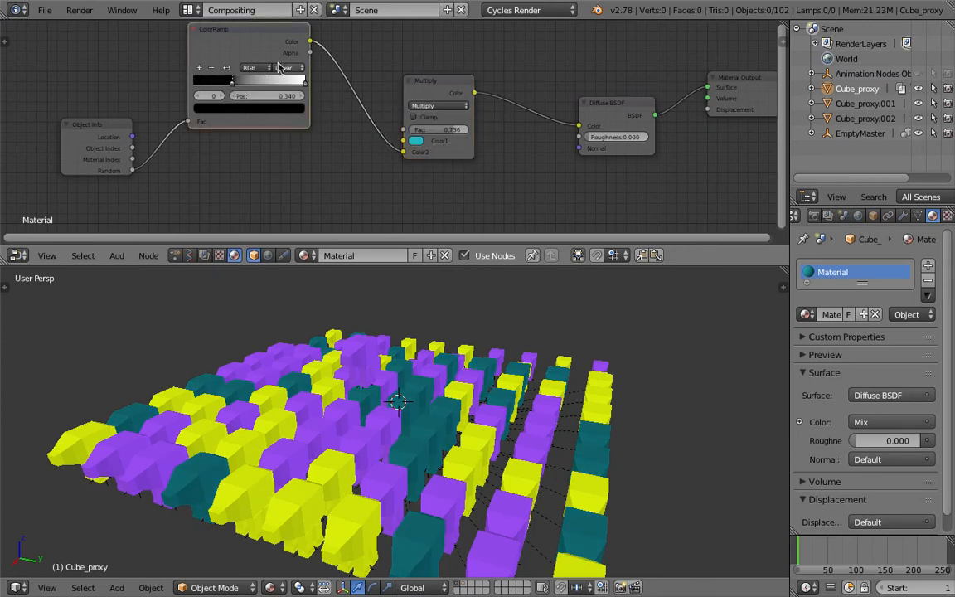
drag(253, 38, 301, 85)
key(ctrl+s)
click(301, 85)
- Try the Object Info node's Location, Object Index and Material Index outputs as the ColorRamp factor, and reconnect the Random output
drag(133, 137, 239, 170)
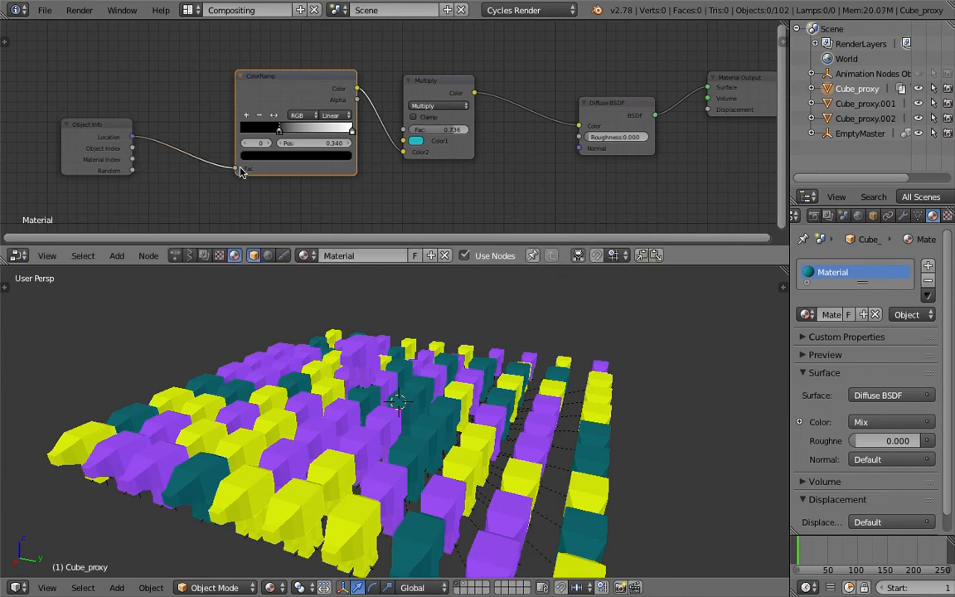
drag(168, 160, 231, 171)
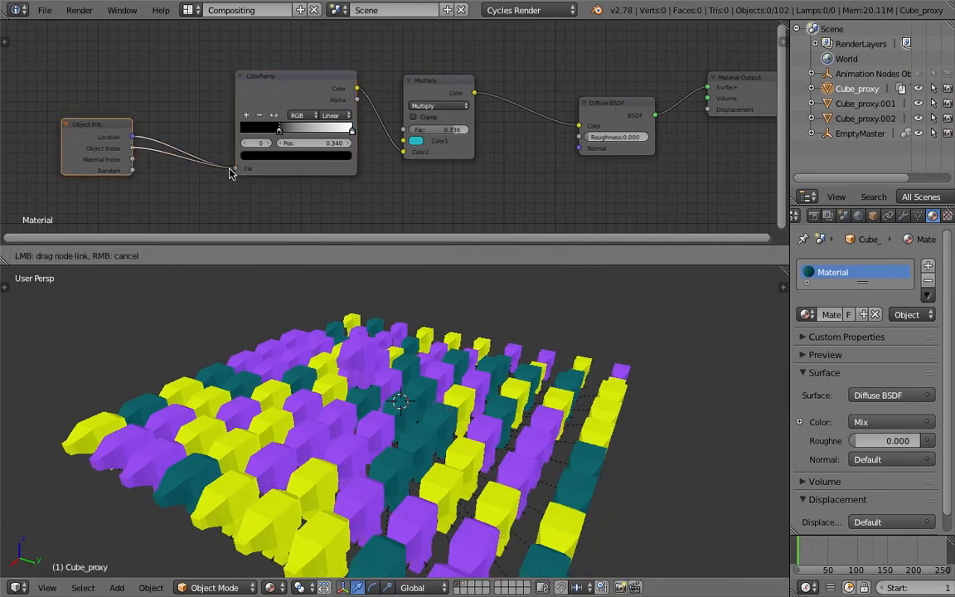
drag(135, 160, 239, 169)
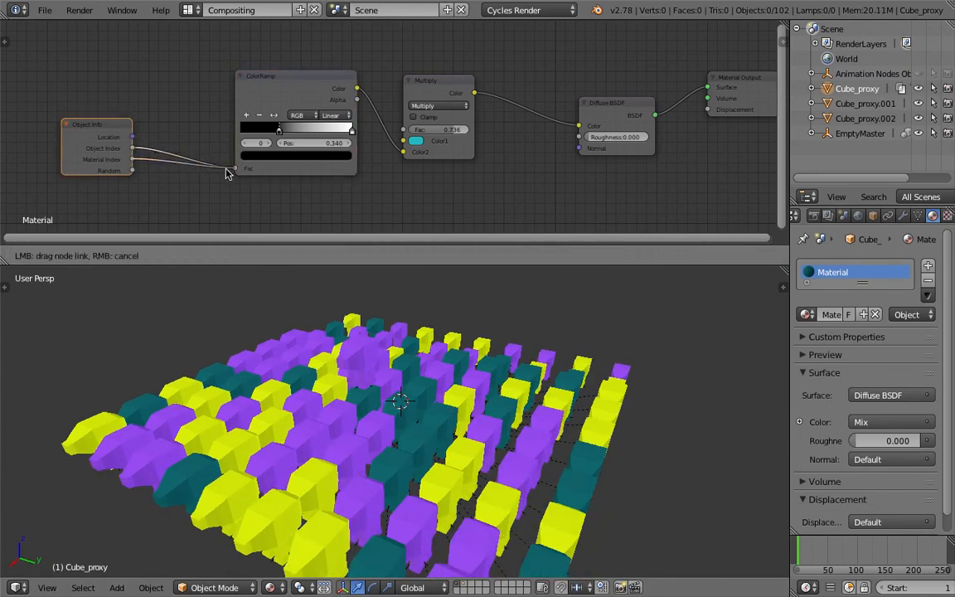
drag(134, 172, 235, 169)
middle_drag(530, 417, 497, 377)
scroll(446, 351, down, 2)
middle_drag(428, 353, 432, 328)
scroll(449, 99, up, 1)
- Set the Diffuse BSDF's roughness to 0.683 and the Multiply node's Color1 to a salmon red
drag(452, 89, 461, 88)
drag(624, 138, 654, 138)
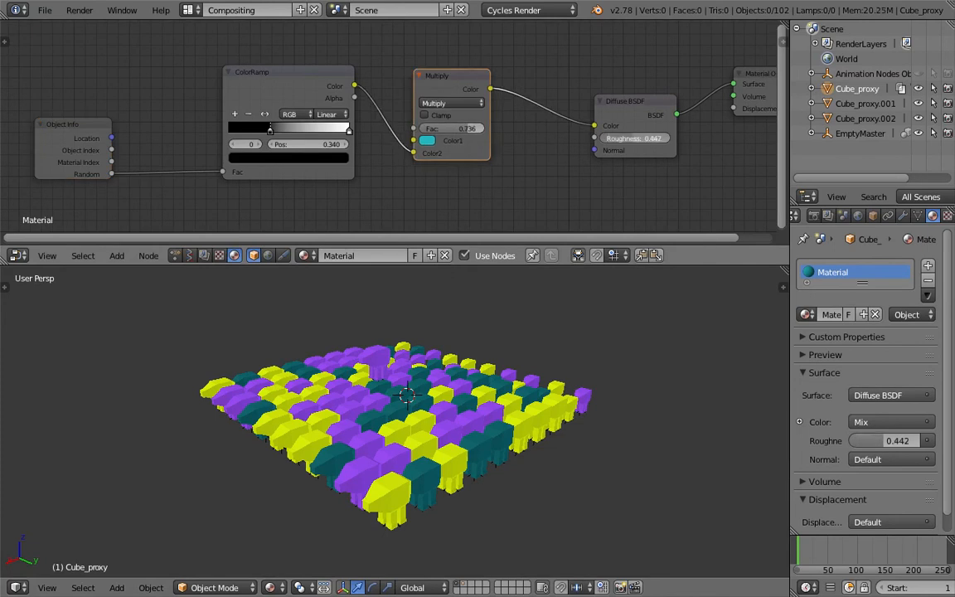
click(428, 140)
drag(469, 159, 463, 217)
- Change the ColorRamp's color mode to HSV
scroll(342, 180, up, 3)
click(309, 111)
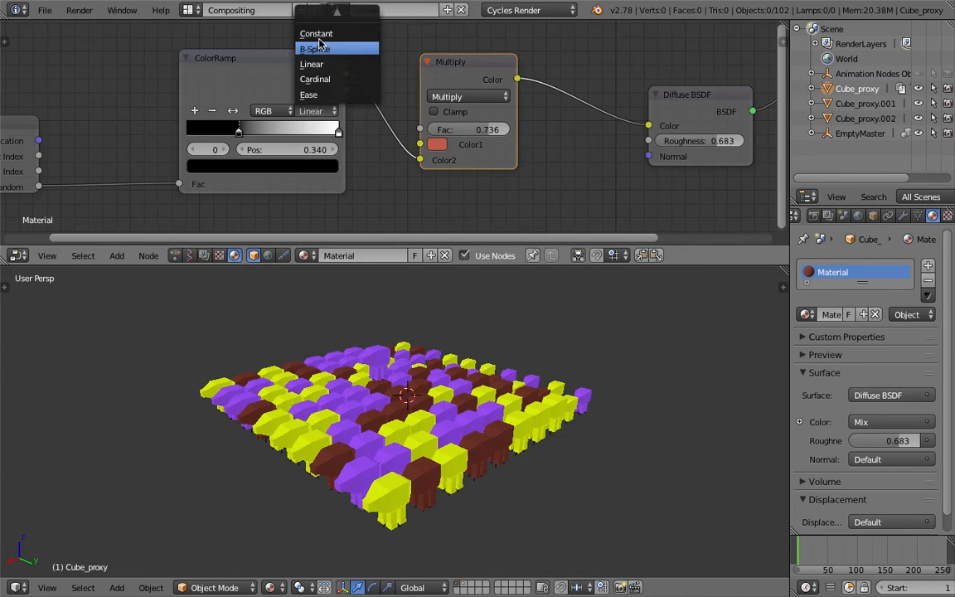
click(266, 110)
click(278, 80)
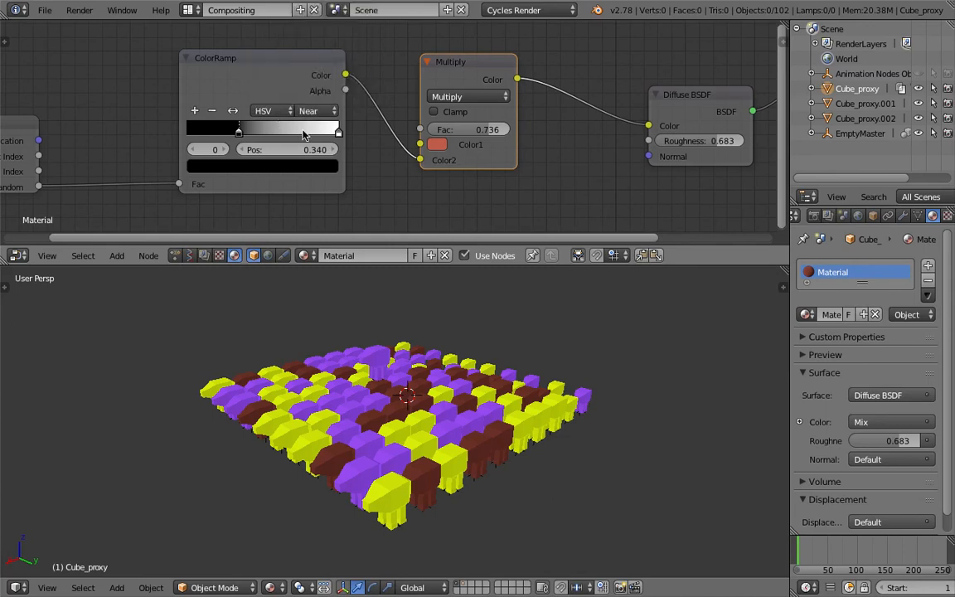
- Colour the ColorRamp's first stop red and its last stop yellow (R 1.000, G 0.924, B 0.028), and save the file
click(246, 162)
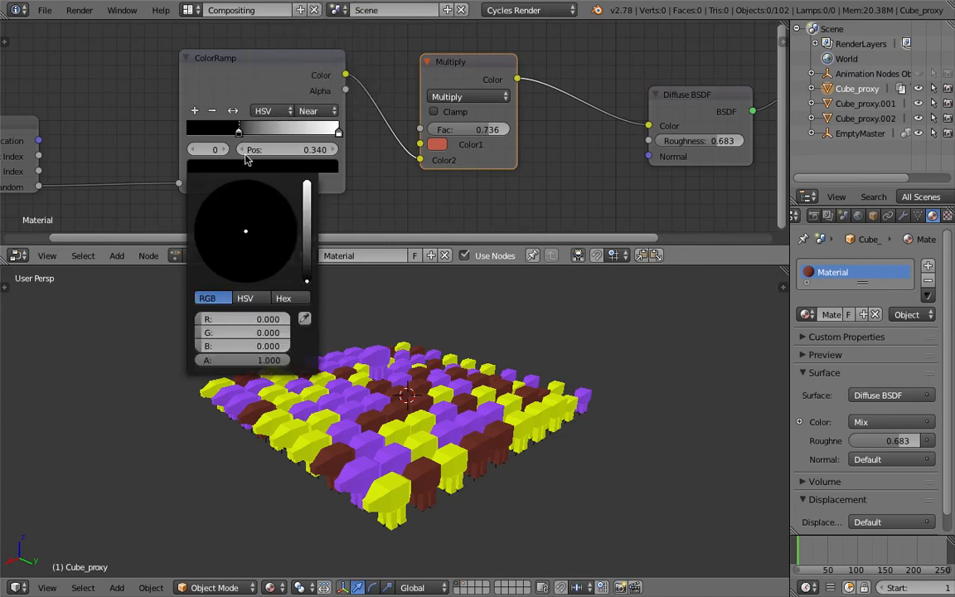
drag(306, 214, 307, 180)
drag(272, 239, 252, 275)
click(338, 130)
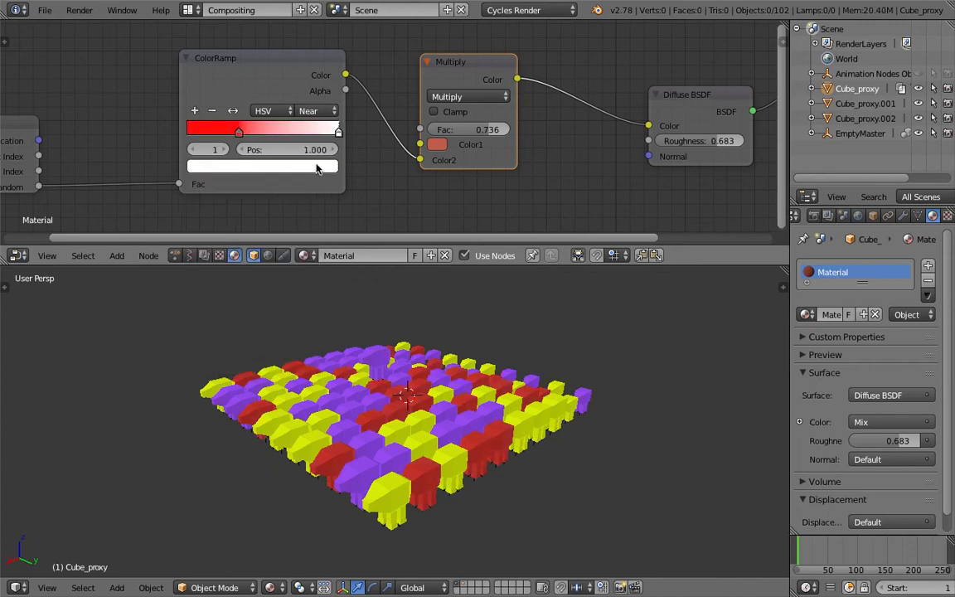
click(316, 169)
drag(277, 220, 216, 250)
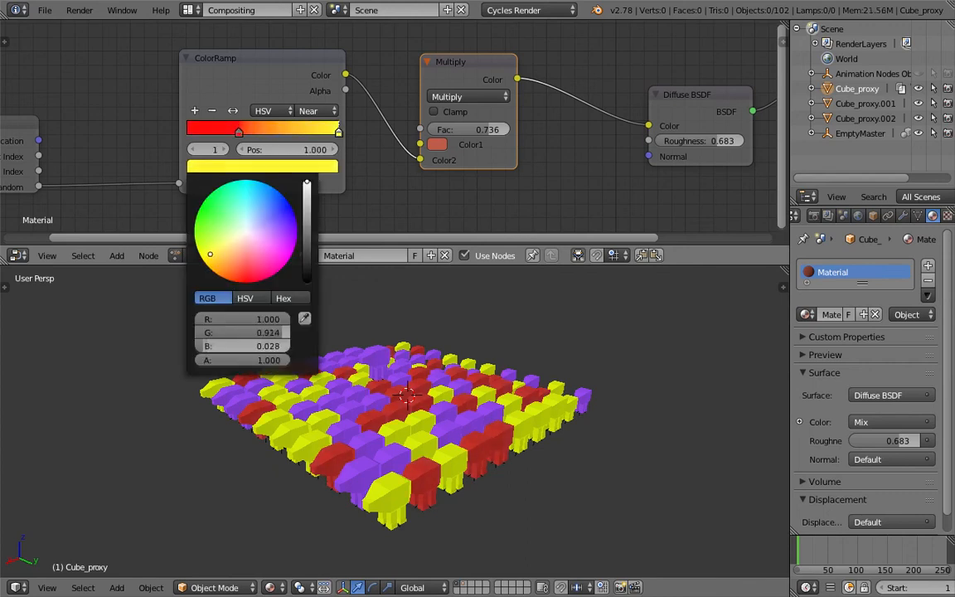
key(ctrl+s)
click(358, 195)
- Show layer 2 and try moving the yellow proxy
middle_drag(420, 369, 440, 367)
key(2)
scroll(430, 452, up, 4)
right_click(435, 396)
key(g)
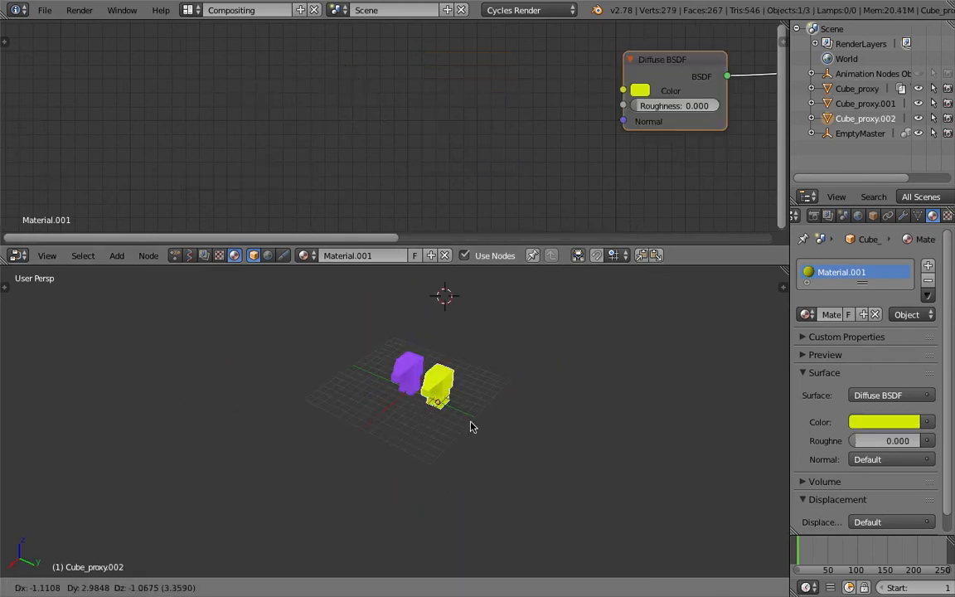
right_click(453, 394)
middle_drag(455, 394, 453, 390)
- Save the file, return to the layer with the instance grid, and save again
key(ctrl+s)
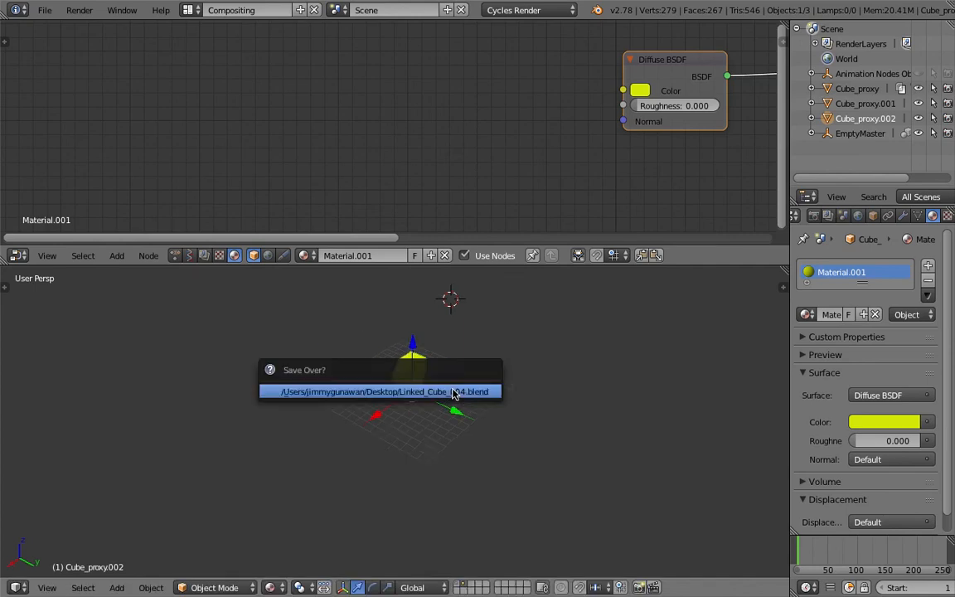
click(454, 391)
key(1)
scroll(452, 387, down, 3)
scroll(454, 386, down, 7)
key(ctrl+s)
click(448, 391)
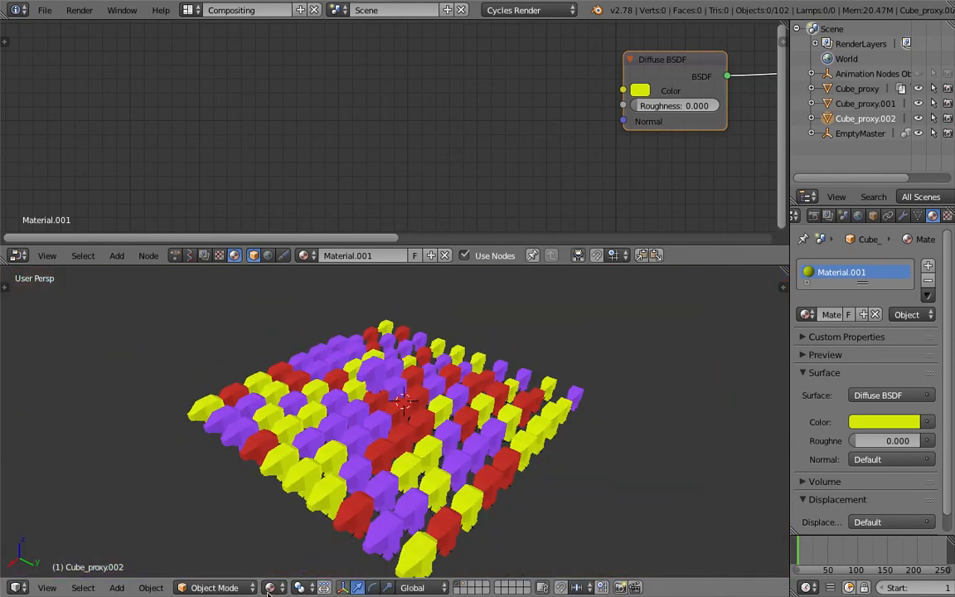
- Preview the grid with Rendered shading and enable the World's ambient occlusion with a factor of 0.90
click(277, 588)
click(301, 490)
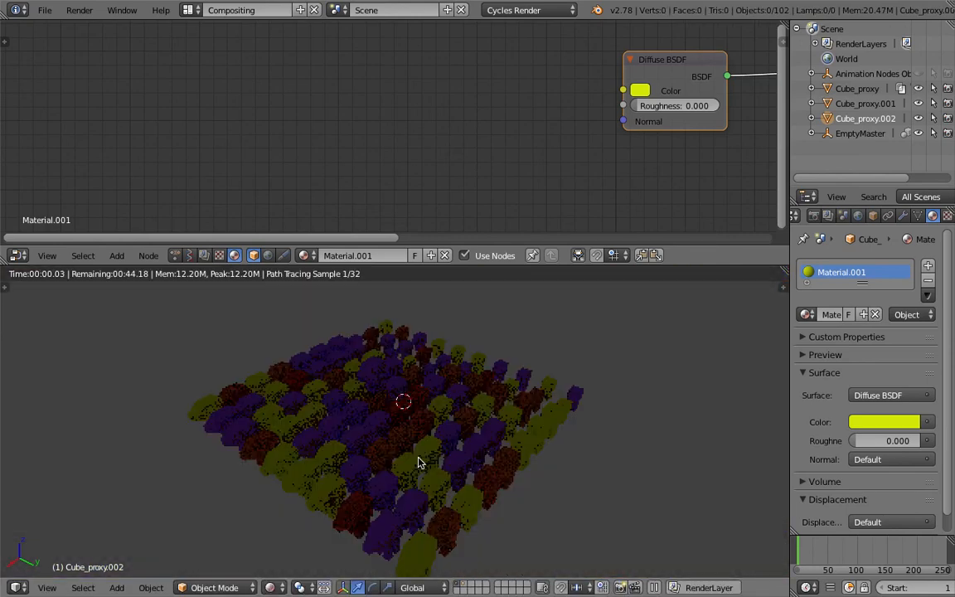
click(858, 216)
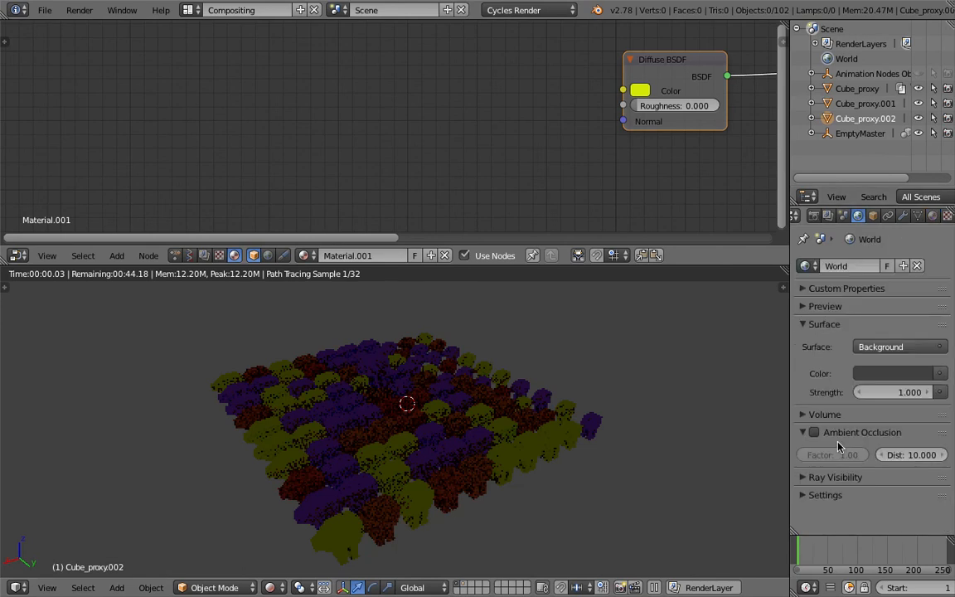
click(814, 433)
drag(848, 455, 839, 456)
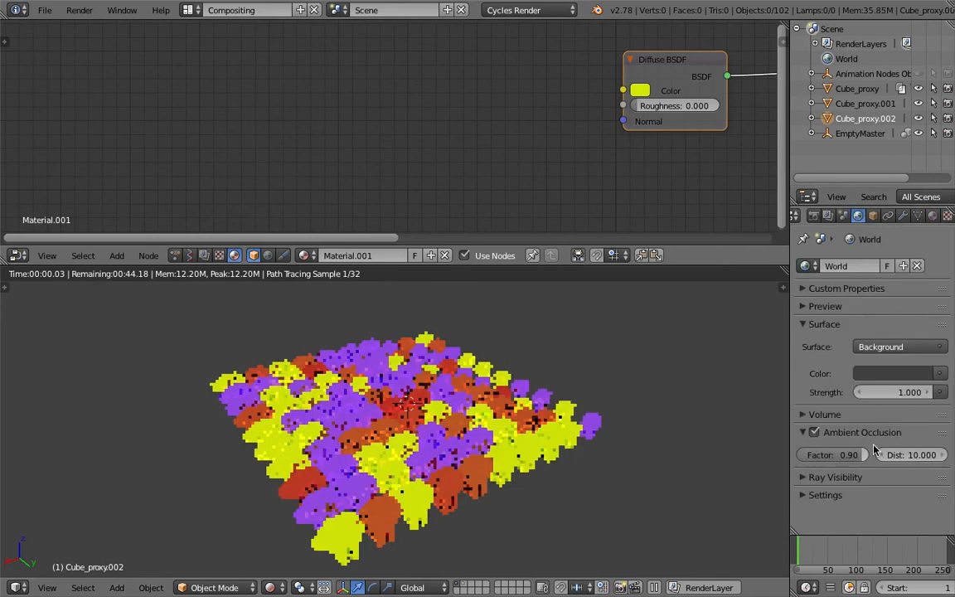
- Set the World background colour to white and save the file
click(901, 375)
drag(921, 253, 922, 156)
middle_drag(641, 345, 651, 353)
key(ctrl+s)
key(Return)
- Turn off the World's ambient occlusion
click(817, 437)
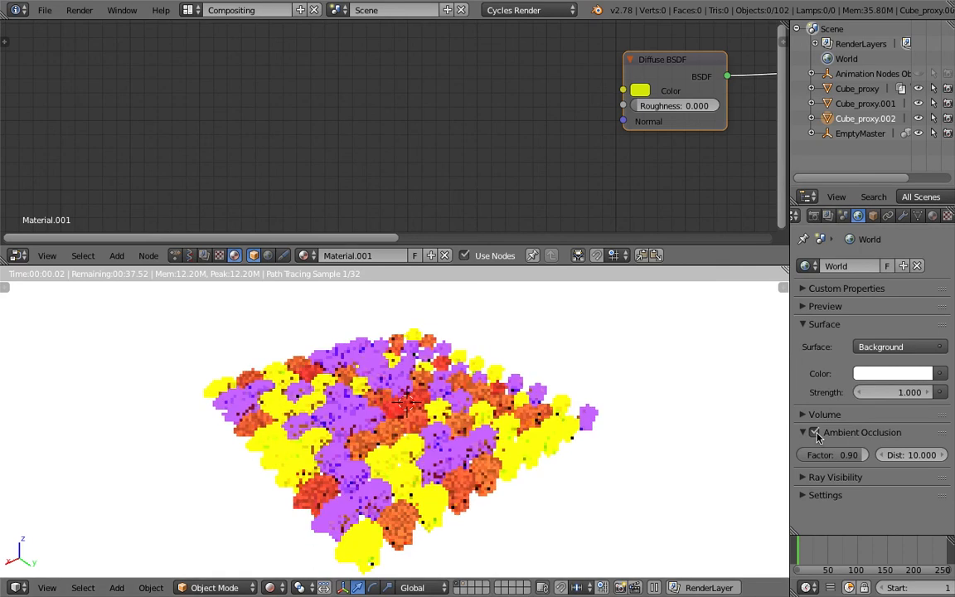
click(815, 432)
scroll(519, 431, up, 2)
middle_drag(352, 170, 191, 184)
scroll(288, 189, down, 5)
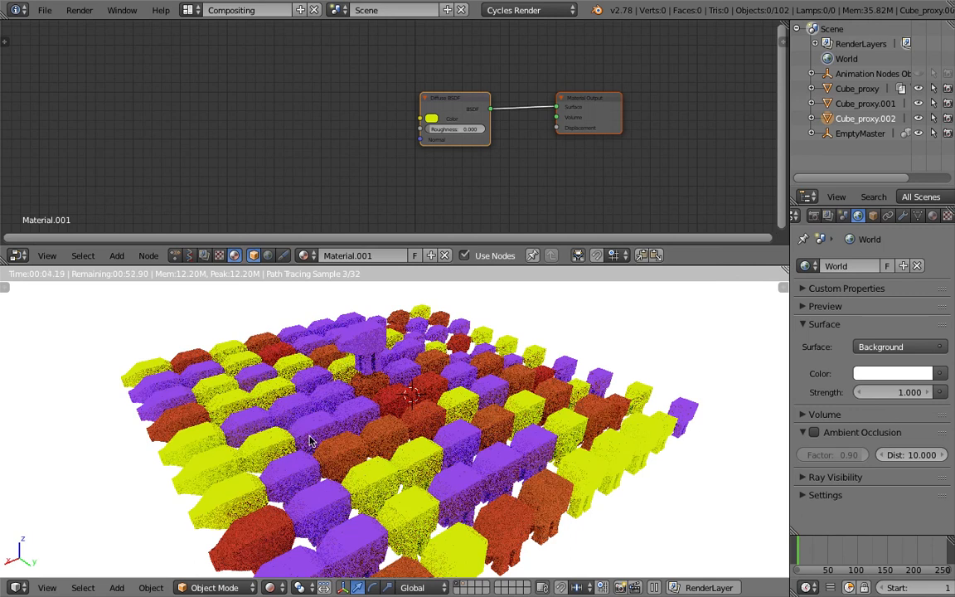
- Switch to Solid shading, show the proxies' layer, and select Cube_proxy to bring up its material nodes
click(274, 588)
click(292, 538)
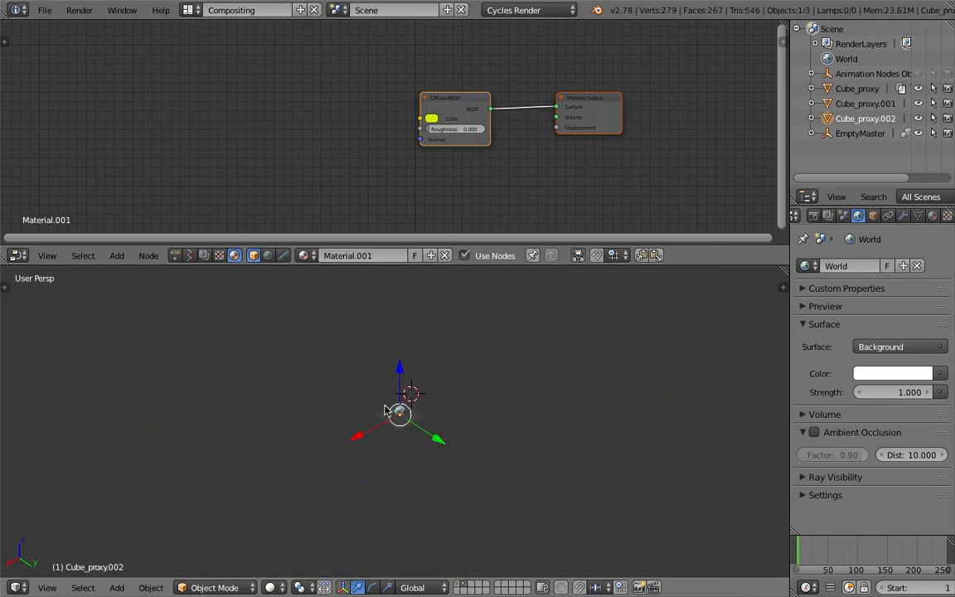
scroll(467, 348, up, 3)
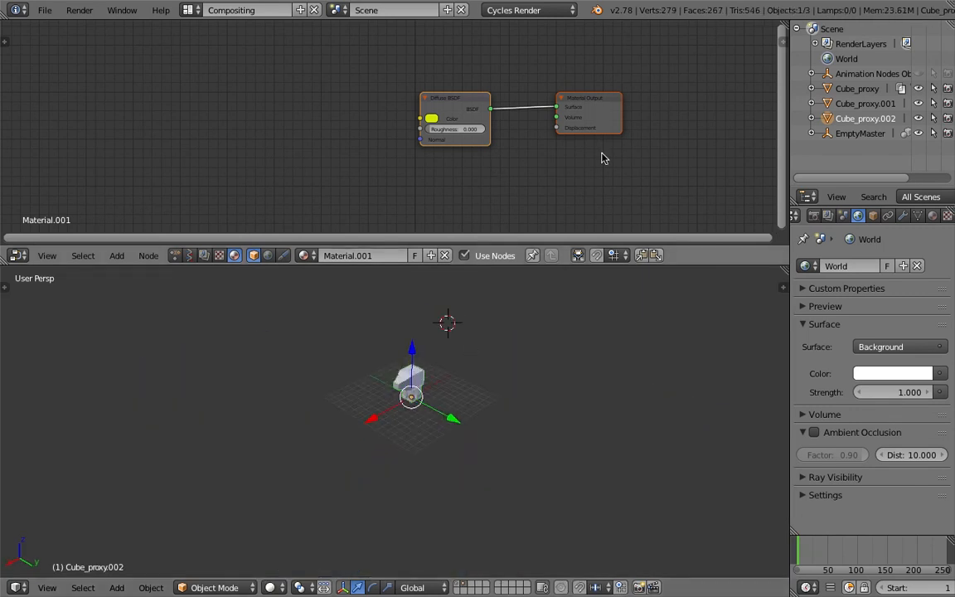
click(867, 89)
click(872, 106)
click(870, 93)
middle_drag(520, 169, 561, 155)
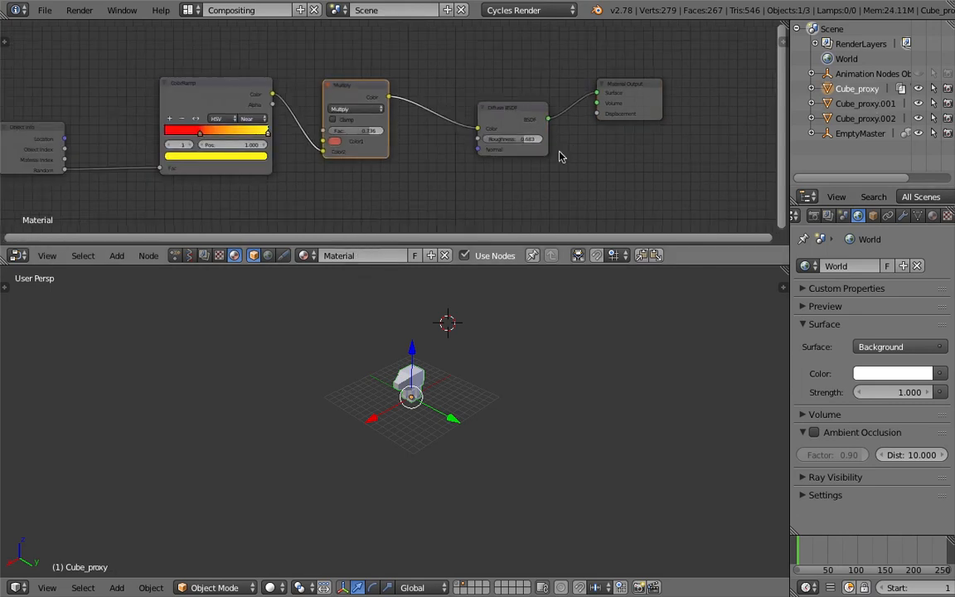
click(821, 119)
click(838, 104)
click(856, 91)
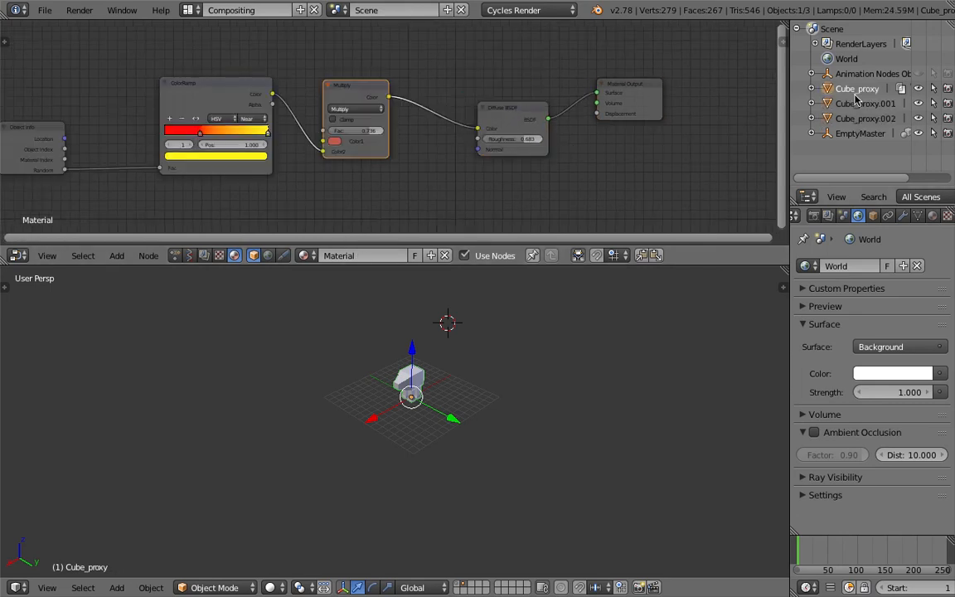
- Display the selected proxy with Material shading in the viewport
click(270, 587)
click(266, 455)
shift+middle_drag(407, 411, 395, 423)
scroll(397, 422, up, 4)
key(g)
right_click(464, 398)
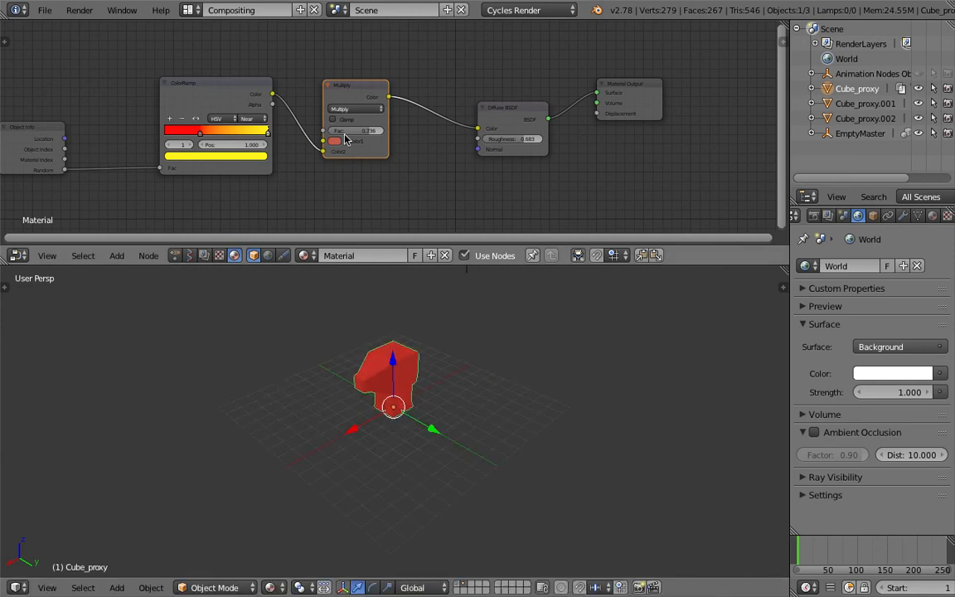
- Connect the ColorRamp's Color output directly to the Diffuse BSDF's Color input and save the file
drag(274, 95, 477, 130)
key(ctrl+s)
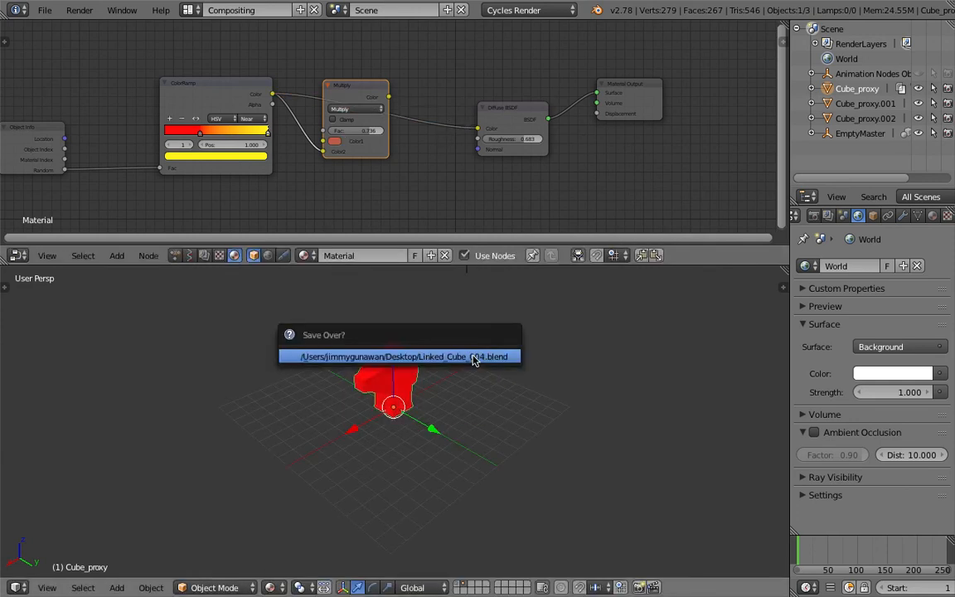
click(473, 360)
- Return to the layer with the instance grid and preview it with Rendered shading
key(1)
scroll(444, 425, down, 6)
click(281, 589)
click(290, 535)
click(282, 589)
click(294, 489)
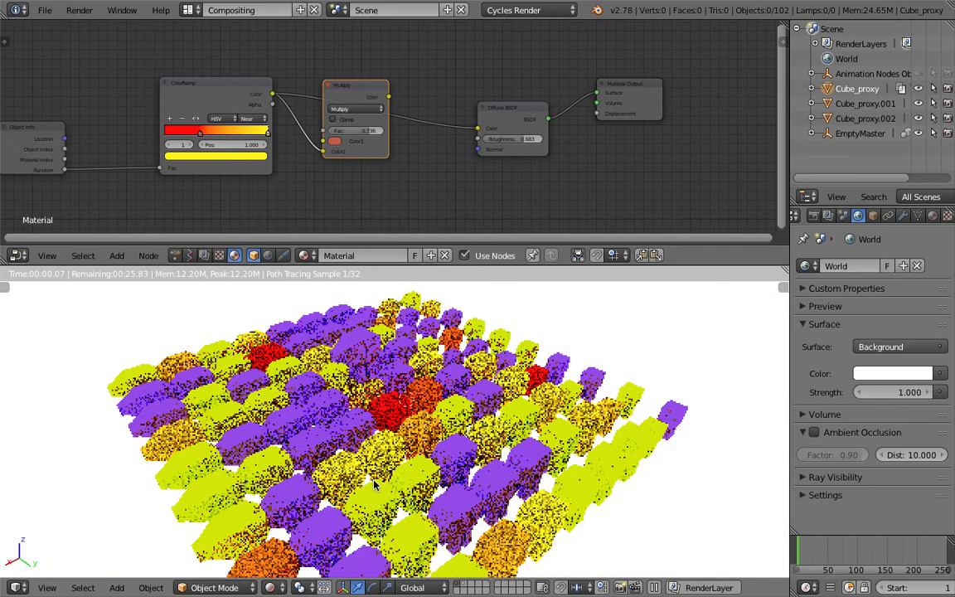
middle_drag(374, 483, 496, 437)
scroll(496, 436, down, 5)
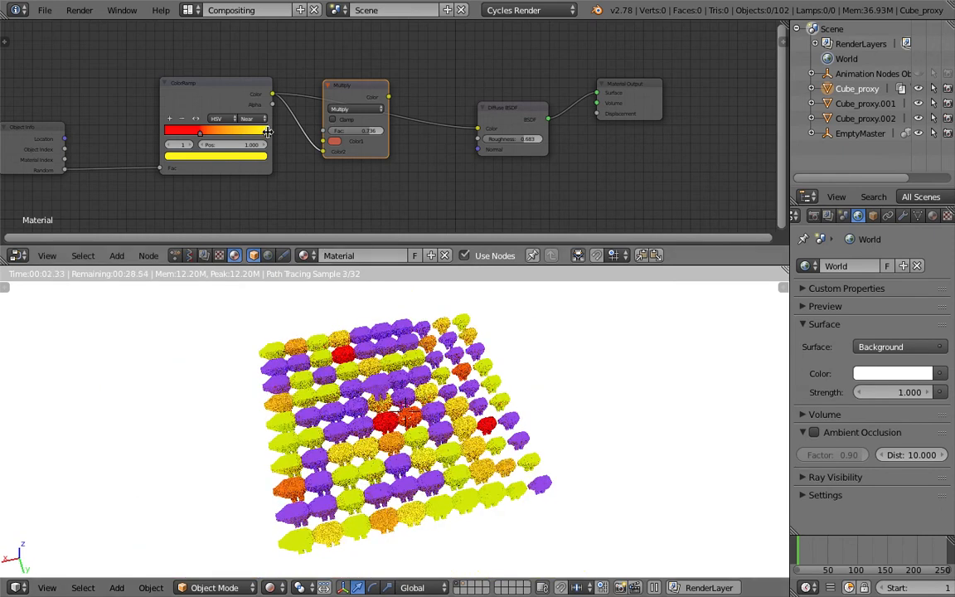
- Set the ColorRamp's last stop to light green (R 0.377, G 1.000, B 0.454), move its red stop to 0.058, and save
click(239, 91)
middle_drag(235, 74, 263, 76)
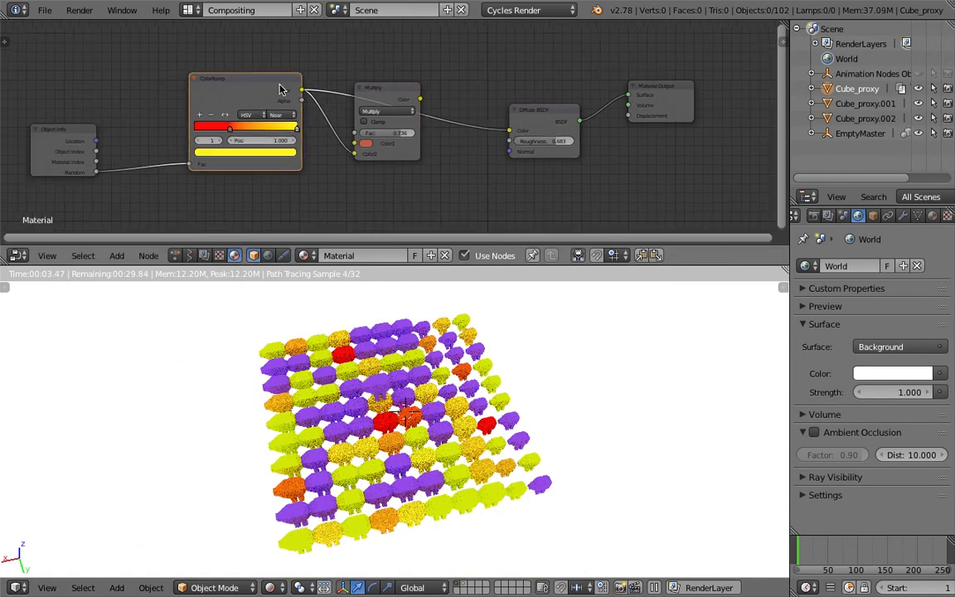
scroll(279, 90, up, 1)
scroll(280, 91, up, 1)
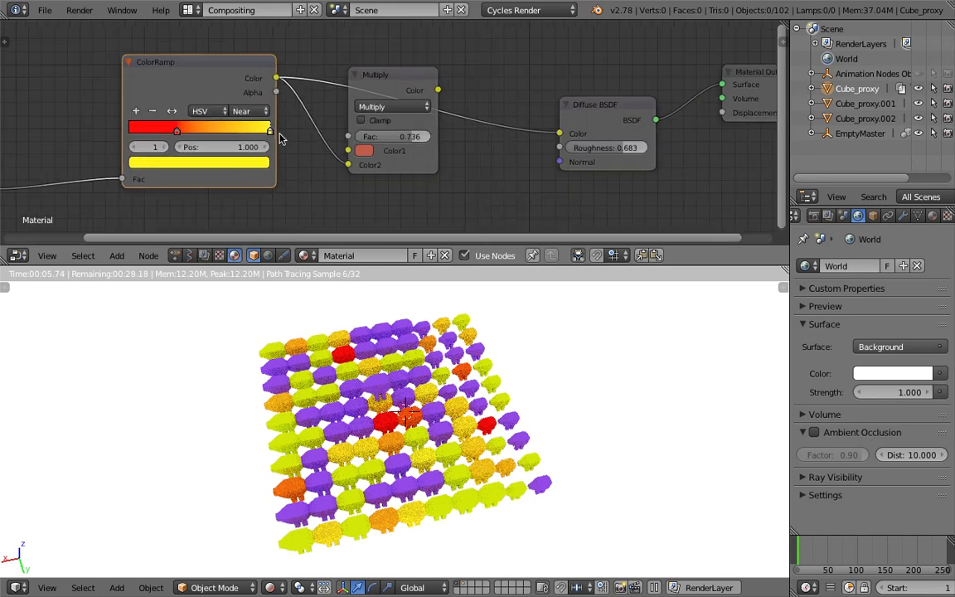
click(240, 156)
click(170, 213)
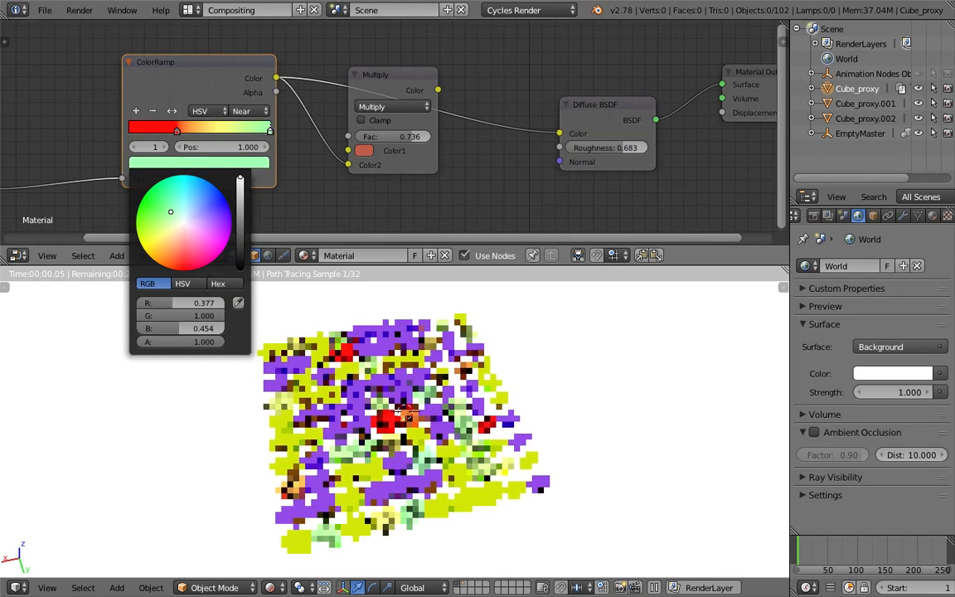
drag(176, 132, 136, 132)
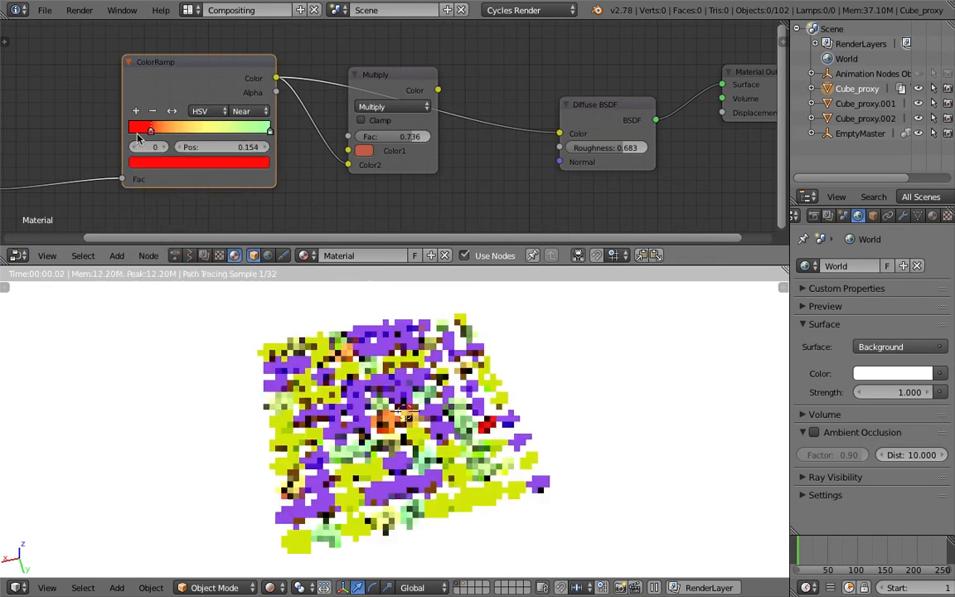
key(ctrl+s)
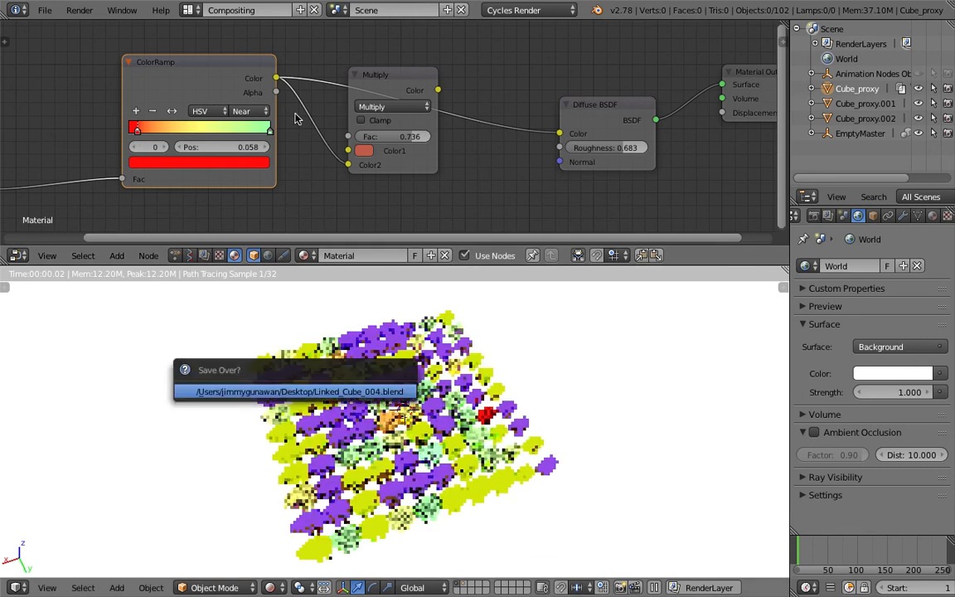
- Reposition the ColorRamp node and set its first stop's colour to yellow-green
scroll(296, 118, down, 1)
middle_drag(232, 165, 289, 149)
drag(208, 65, 170, 61)
scroll(177, 83, up, 3)
click(151, 146)
mouse_move(200, 195)
mouse_down()
mouse_move(210, 181)
mouse_move(190, 233)
mouse_move(137, 228)
mouse_up()
- Try a near-white Color1 on the Multiply node (R 0.919, G 0.869, B 1.000)
click(437, 134)
drag(484, 209, 490, 203)
drag(556, 179, 542, 149)
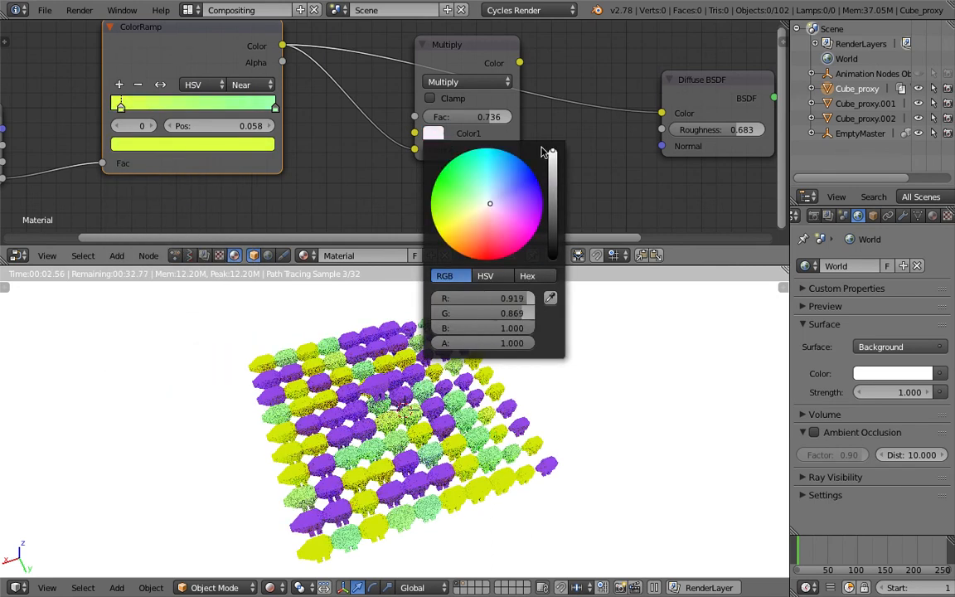
- Reconnect the Multiply node's output to the Diffuse BSDF's Color input and set its Color1 to bright green
drag(452, 44, 430, 108)
drag(498, 126, 662, 113)
click(412, 198)
click(432, 246)
drag(432, 246, 425, 237)
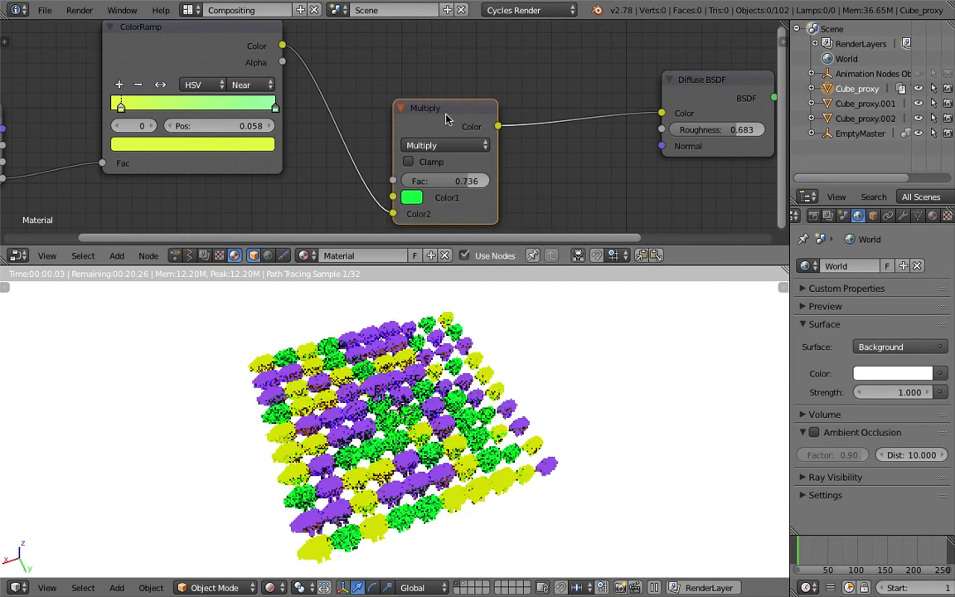
- Move the Multiply node upward and change its blend mode to Mix
drag(401, 101, 408, 72)
click(452, 117)
click(438, 152)
click(452, 117)
click(456, 134)
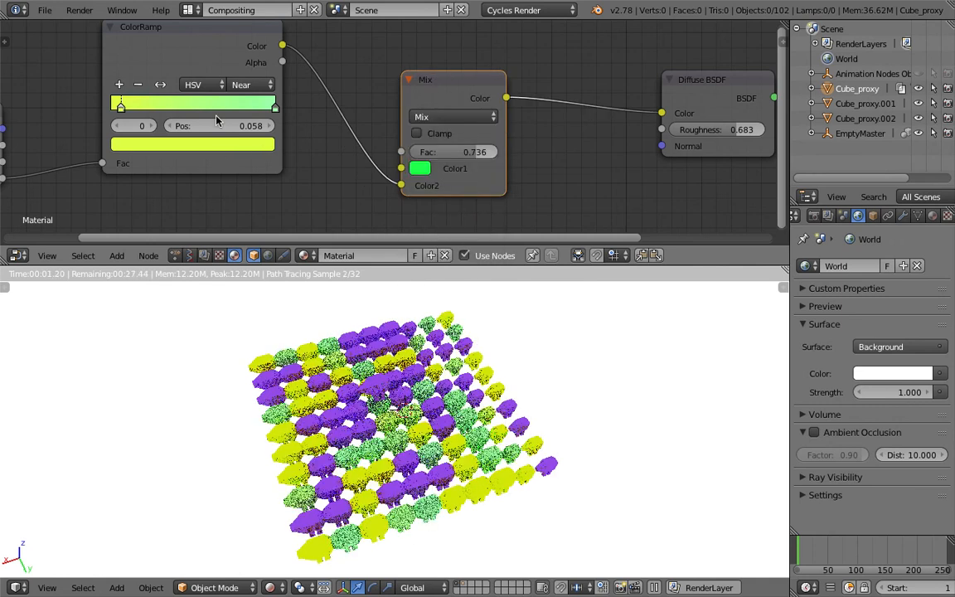
- Try the ColorRamp's RGB color mode and return it to HSV
click(203, 85)
click(197, 103)
click(209, 87)
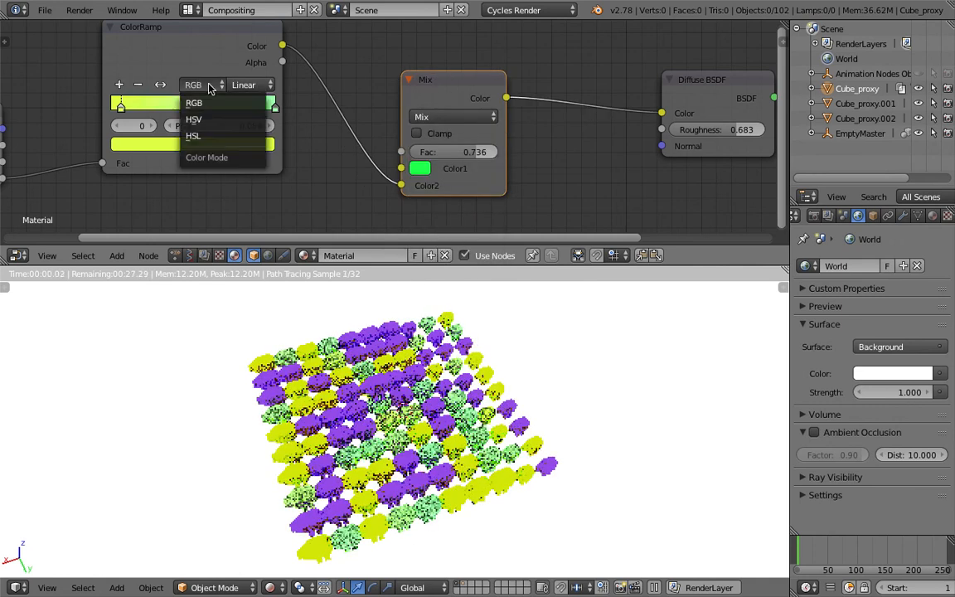
click(194, 119)
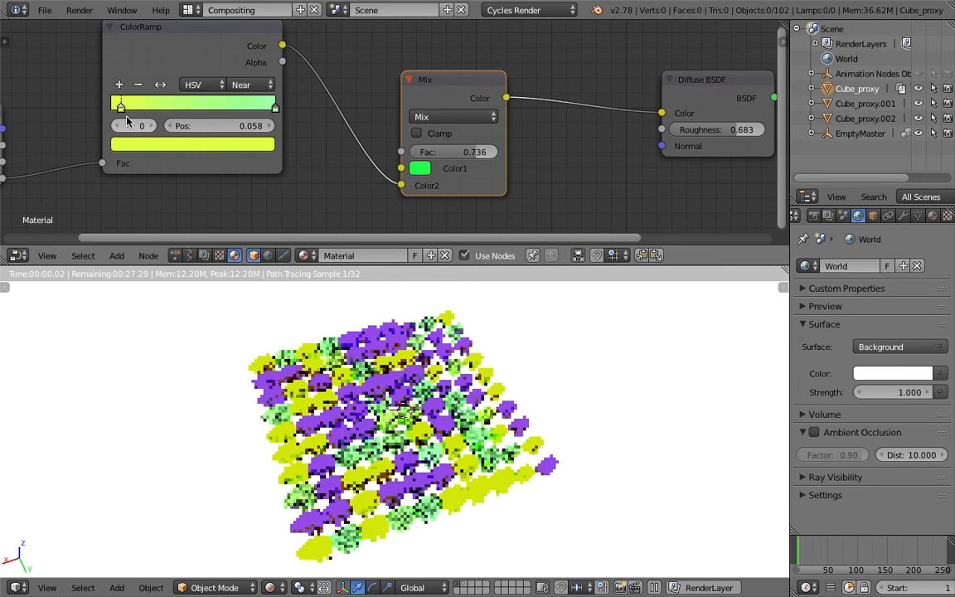
- Try a dark reddish brown on the ColorRamp's first stop and save over the existing file
click(158, 144)
click(170, 251)
click(241, 239)
mouse_move(175, 236)
mouse_down()
mouse_move(177, 210)
mouse_move(165, 258)
mouse_up()
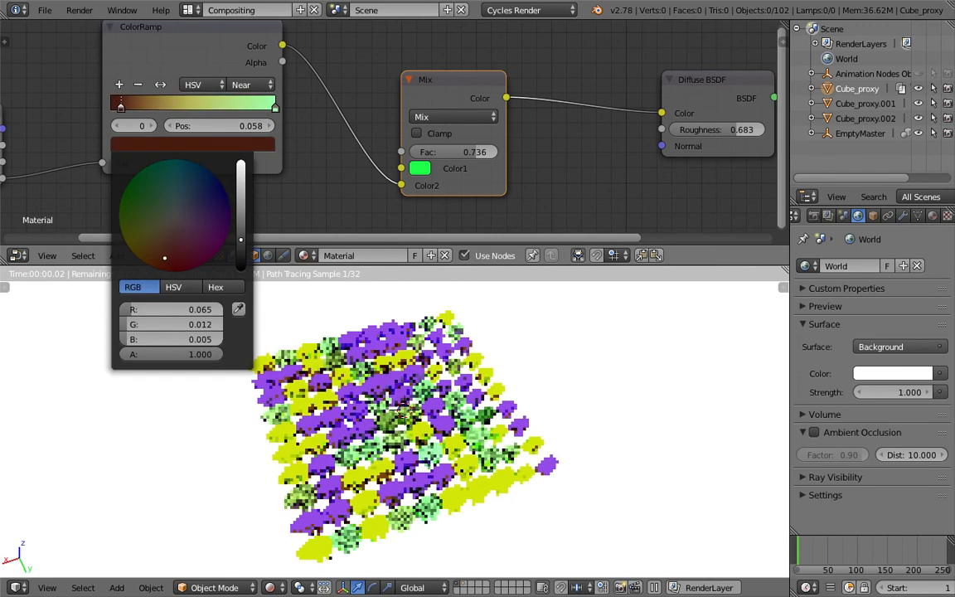
key(ctrl+s)
click(418, 473)
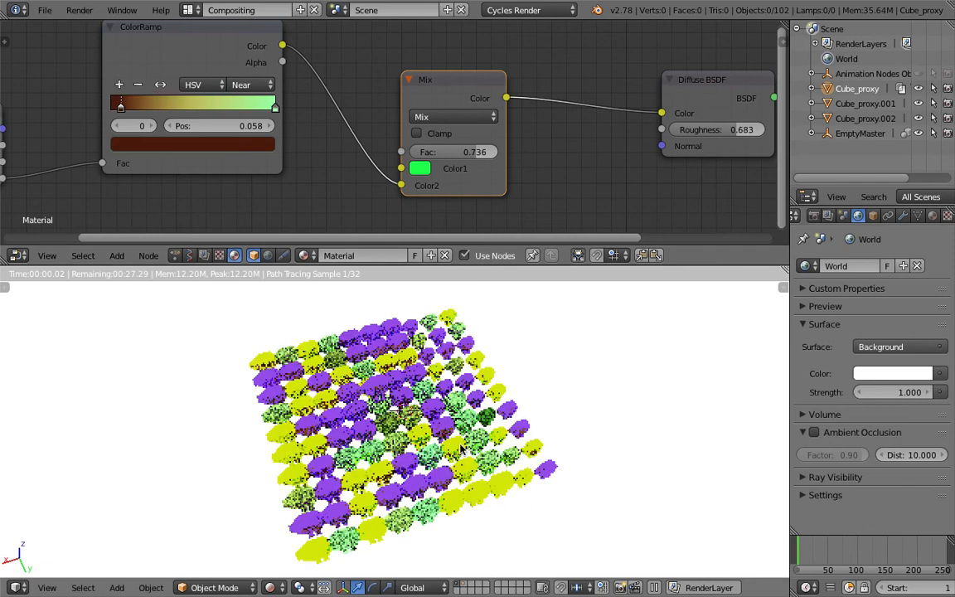
- Change the Mix node's Color1 to pink and save over the existing file
scroll(462, 448, up, 5)
click(421, 169)
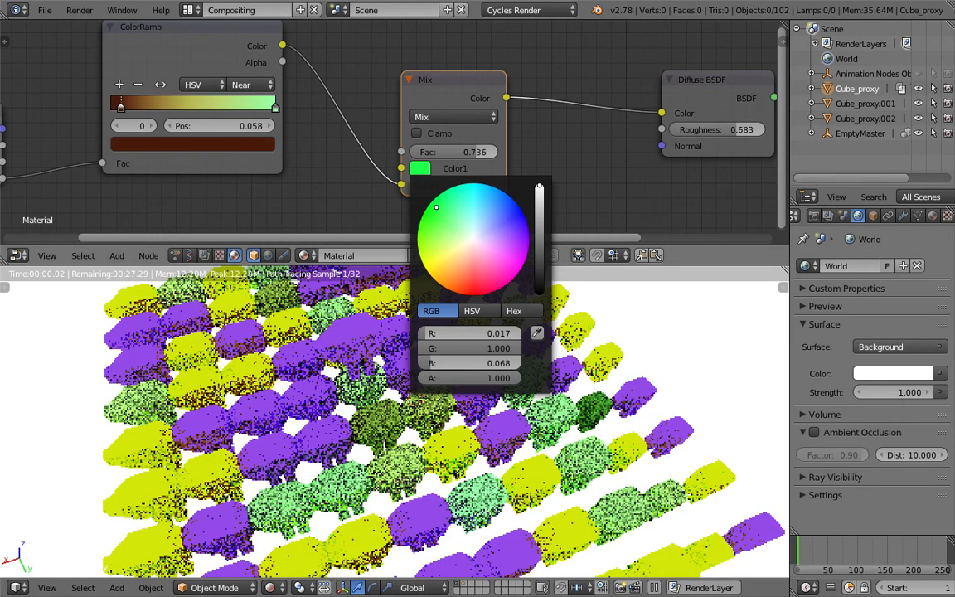
click(490, 268)
middle_drag(415, 407, 464, 452)
scroll(580, 450, down, 2)
scroll(476, 459, up, 4)
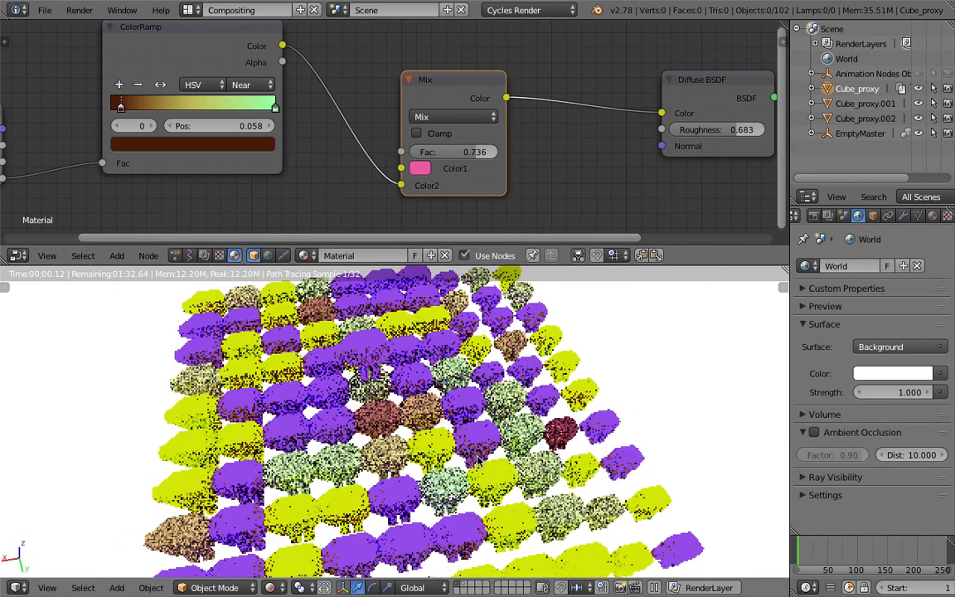
scroll(478, 459, down, 3)
key(ctrl+s)
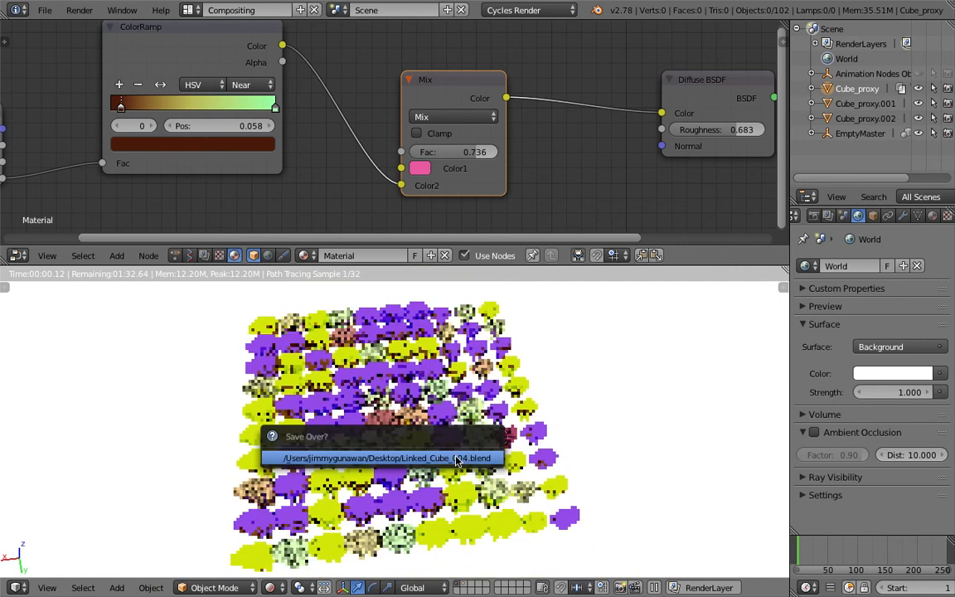
click(456, 458)
- Set the ColorRamp's stops to orange-red at 0.067 and pale periwinkle at 0.964, and save the file
drag(118, 109, 122, 108)
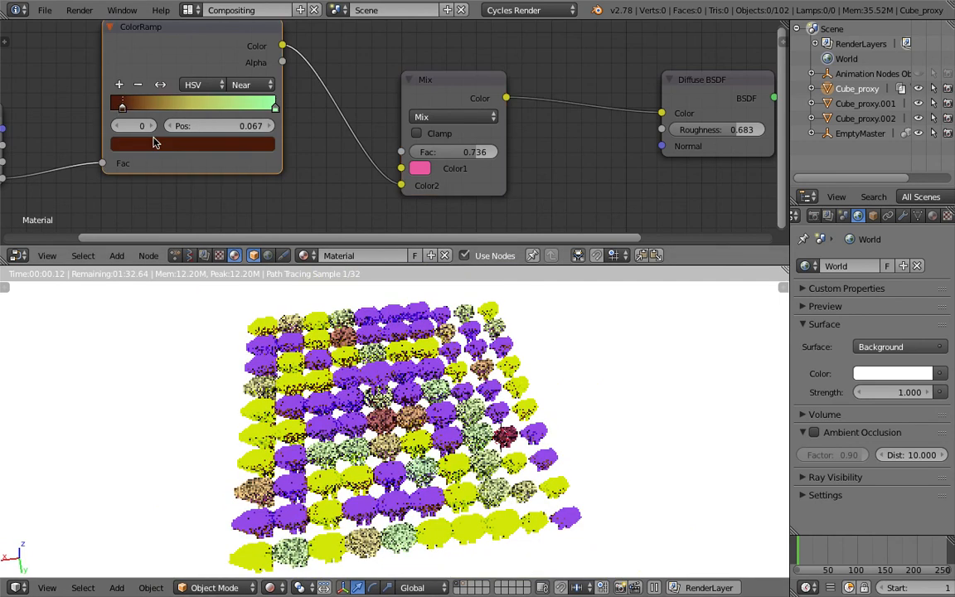
click(154, 143)
drag(241, 199, 269, 103)
click(270, 102)
click(241, 146)
drag(201, 199, 189, 208)
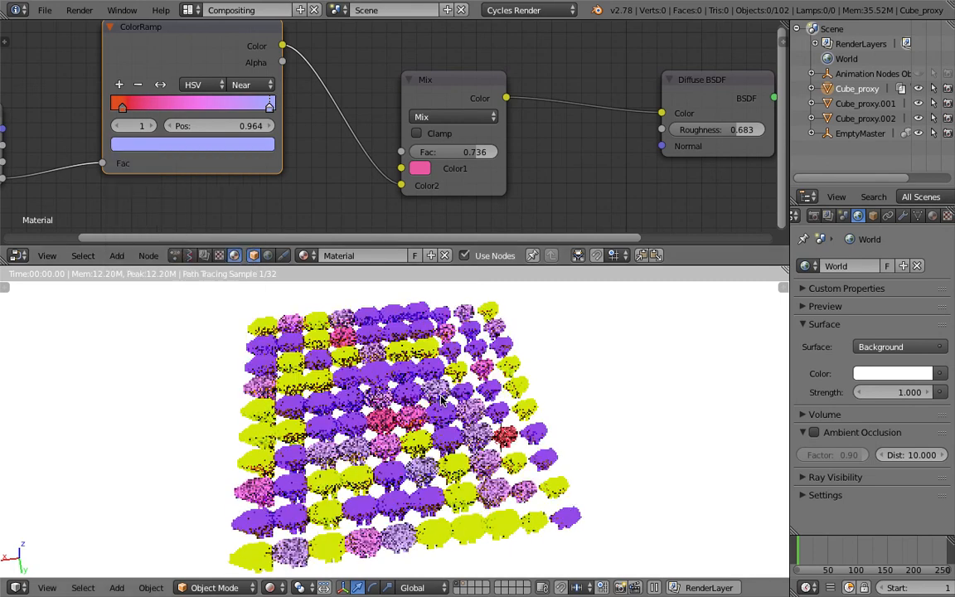
key(ctrl+s)
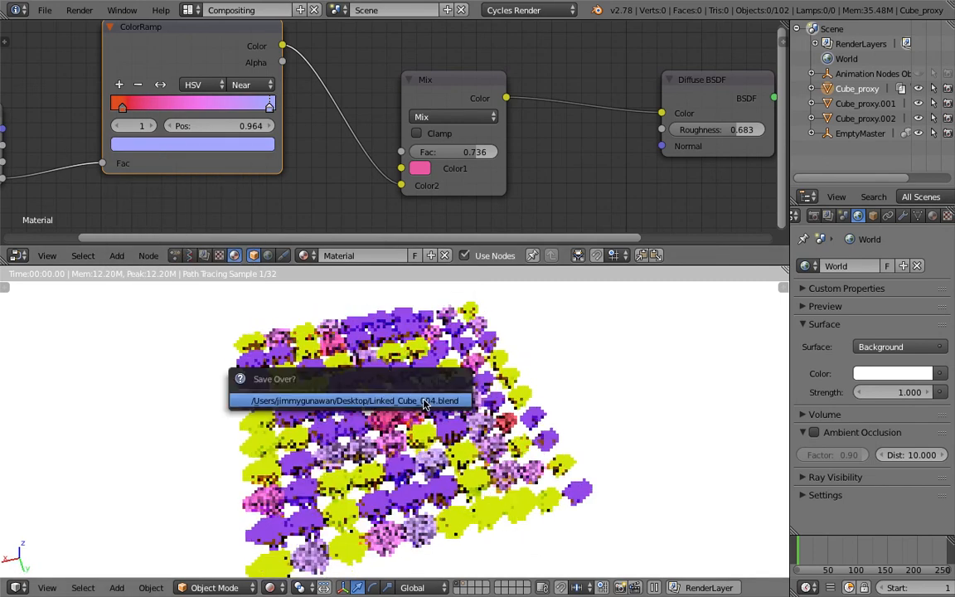
click(424, 401)
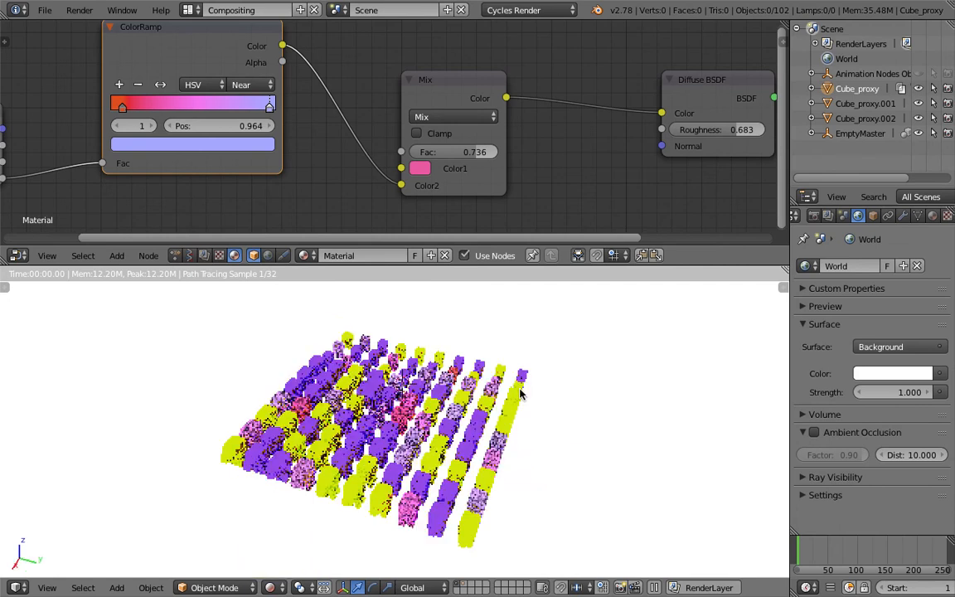
- Switch the 3D view from rendered to solid shading and save the file
key(shift+z)
middle_drag(489, 398, 389, 365)
key(ctrl+s)
click(422, 401)
- Select the EmptyMaster object and turn off its viewport and render visibility
right_click(390, 366)
click(919, 133)
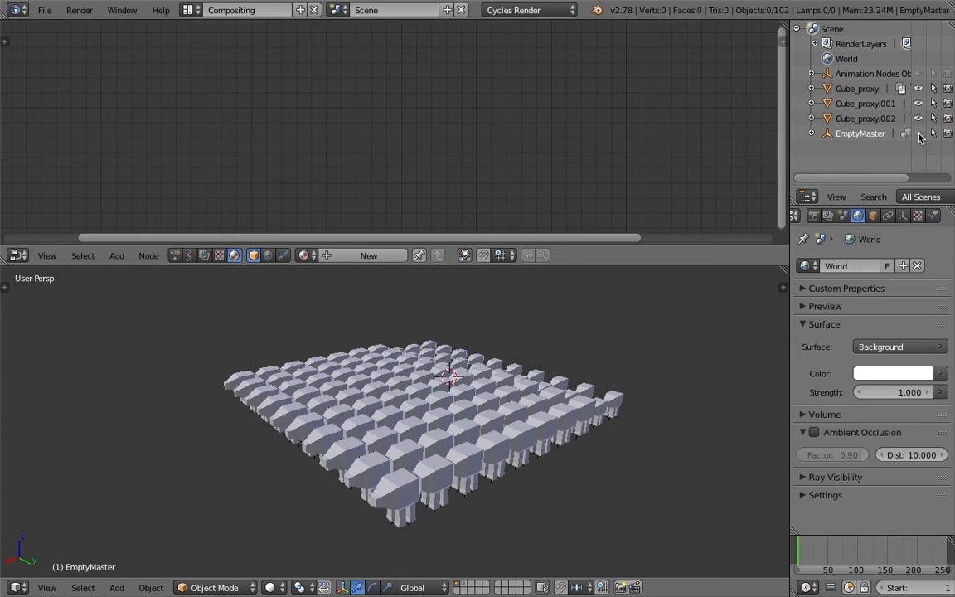
middle_drag(415, 383, 468, 388)
- Play the animation and examine the instanced grid from near and far
key(alt+a)
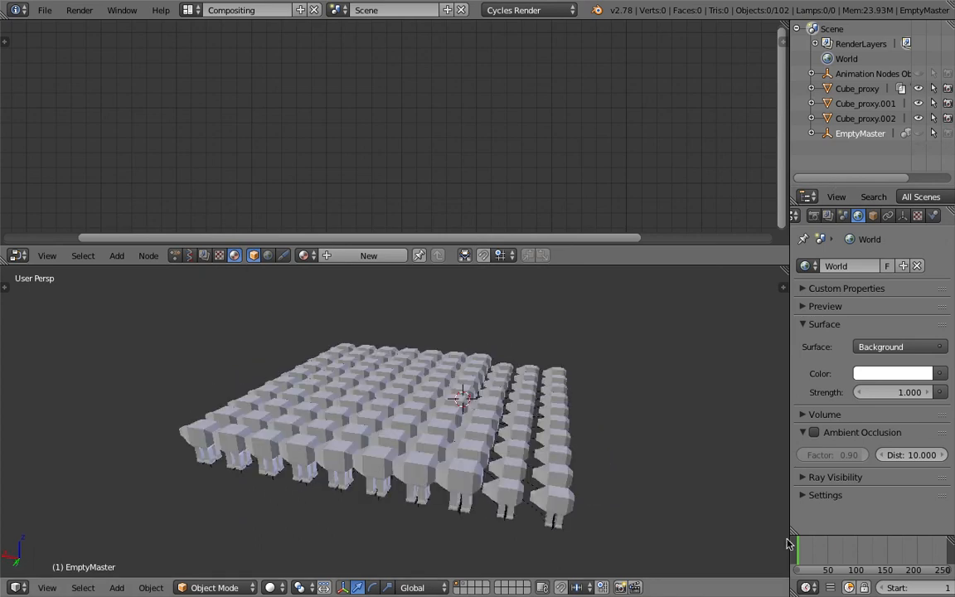
middle_drag(448, 419, 392, 424)
scroll(504, 464, up, 2)
key(2)
scroll(367, 483, up, 7)
key(1)
key(2)
scroll(366, 403, down, 5)
key(1)
scroll(392, 425, down, 6)
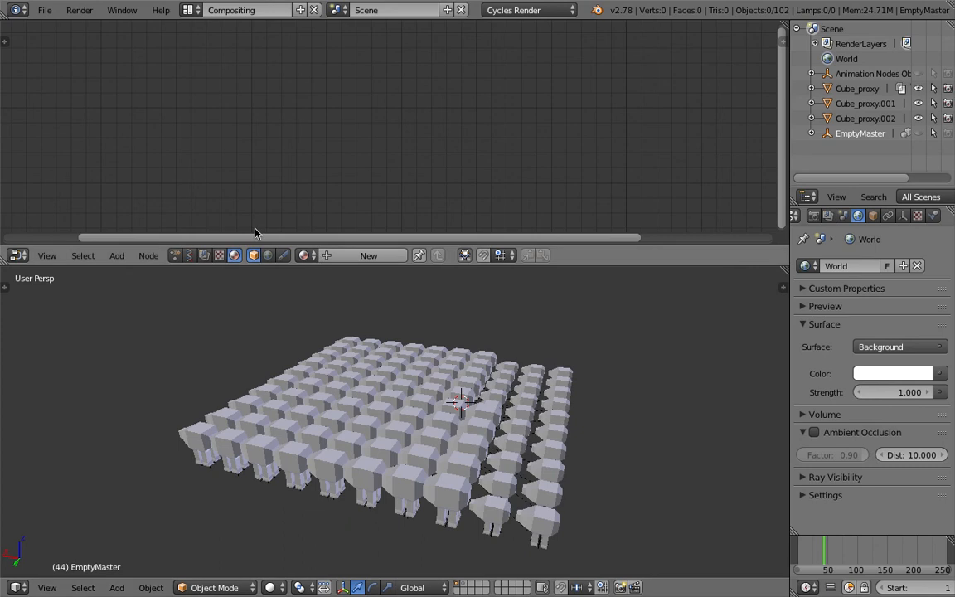
- Show the Animation Nodes tree and reset the source data of the Object Instancer node
click(189, 256)
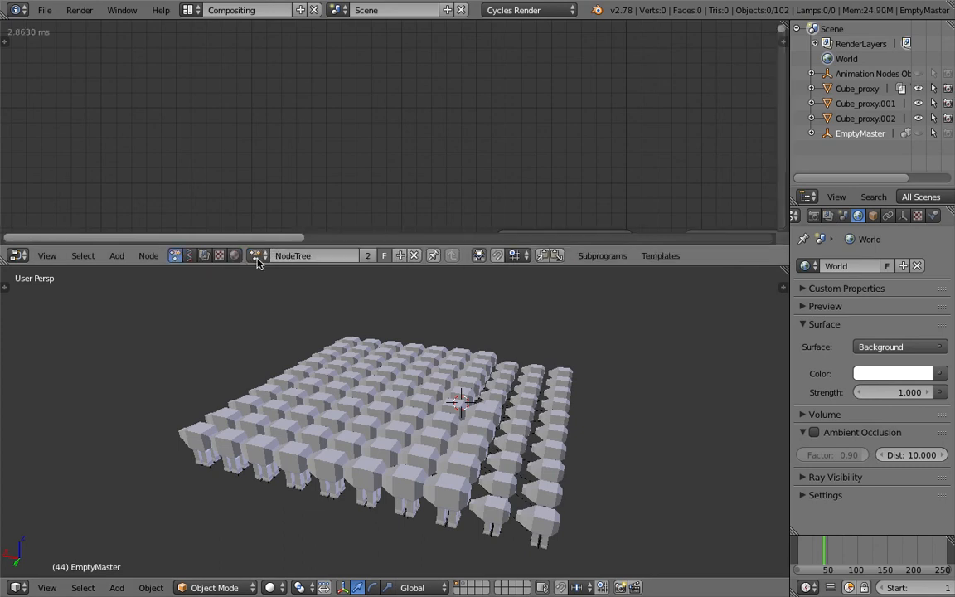
scroll(364, 170, down, 6)
middle_drag(359, 95, 337, 2)
scroll(418, 105, up, 4)
click(475, 75)
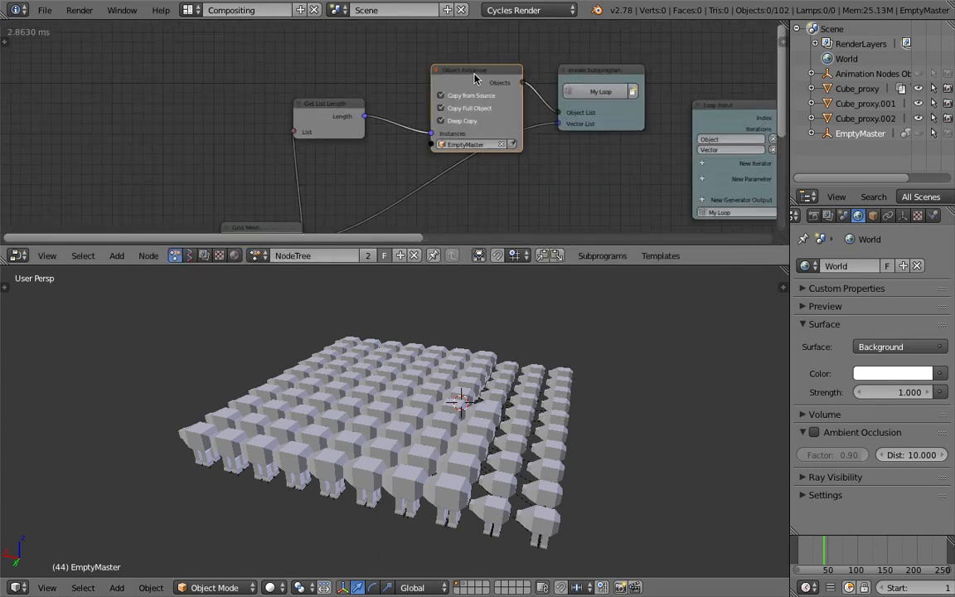
key(u)
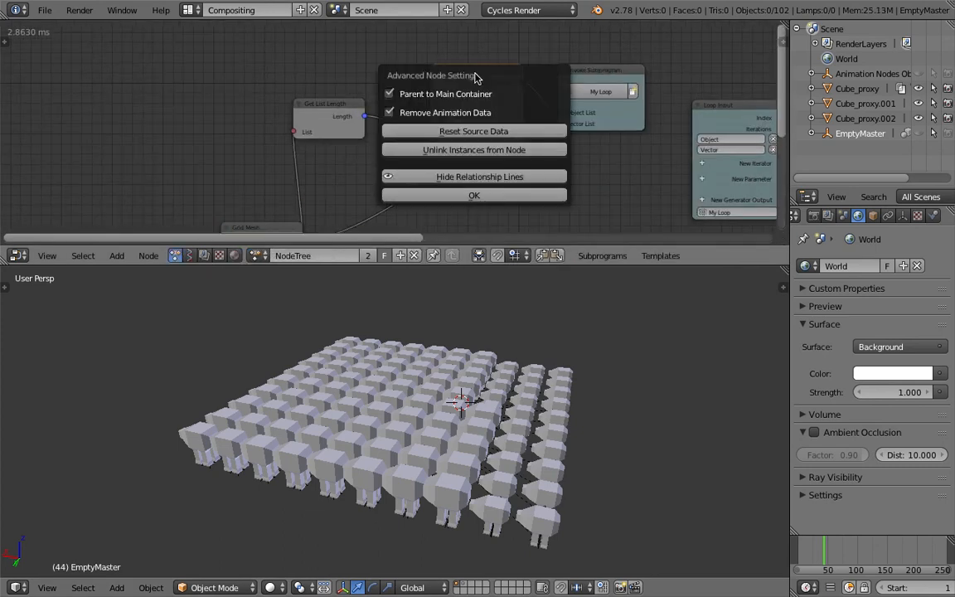
click(489, 132)
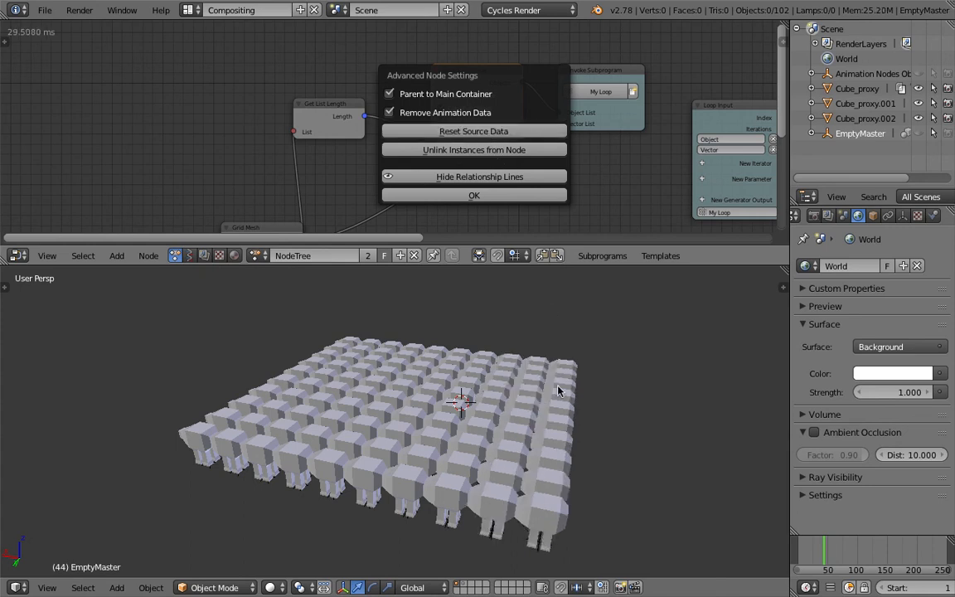
- Spread out the instances by setting the Grid Mesh node's X and Y Distance to 27.55
middle_drag(454, 178, 467, 67)
middle_drag(325, 171, 352, 121)
double_click(307, 146)
text(22)
key(Return)
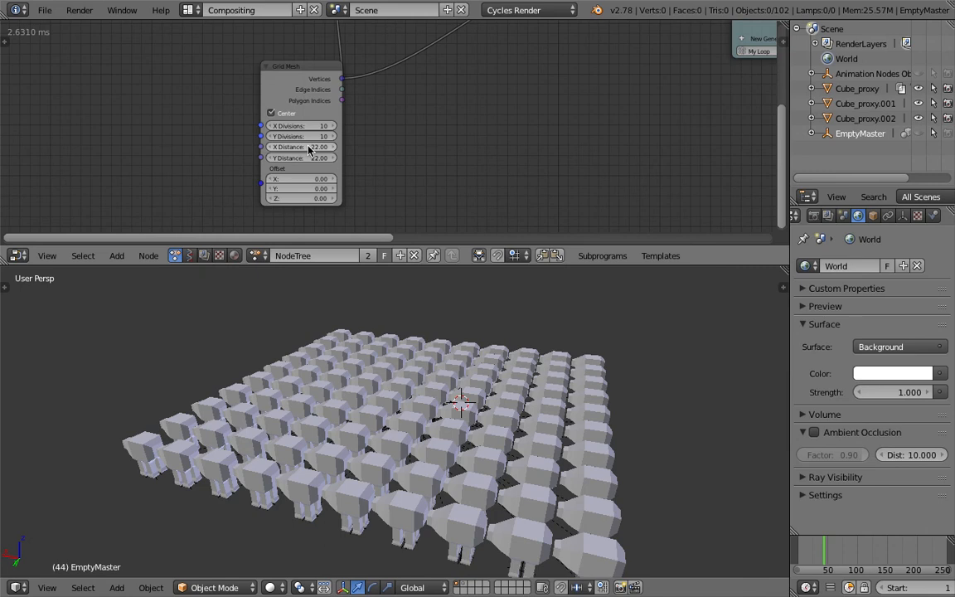
drag(309, 151, 414, 155)
- Preview the spaced-out grid with rendered shading in a maximized 3D view and look at it from several angles
middle_drag(543, 448, 586, 453)
scroll(585, 454, down, 4)
key(z)
click(290, 424)
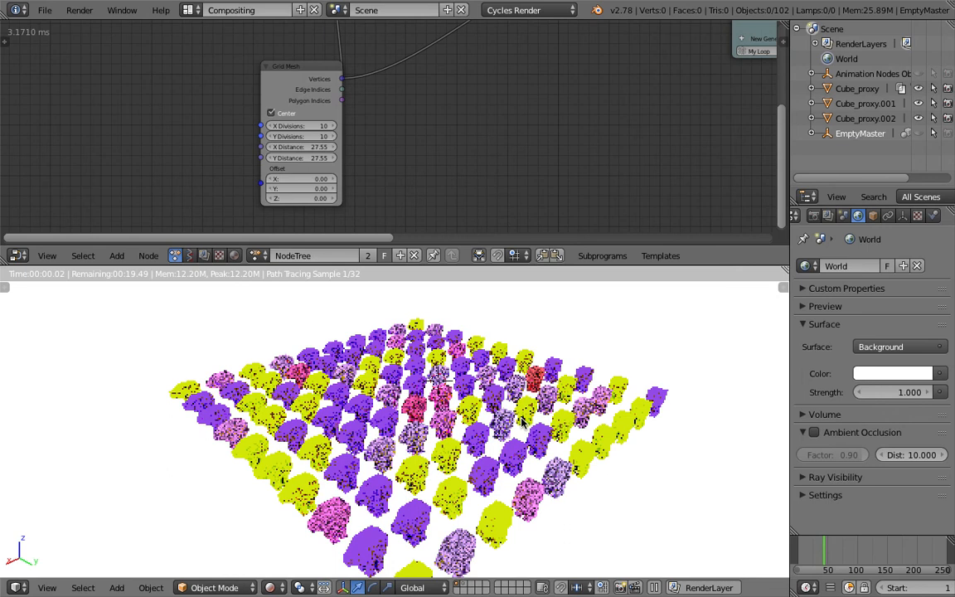
key(ctrl+Up)
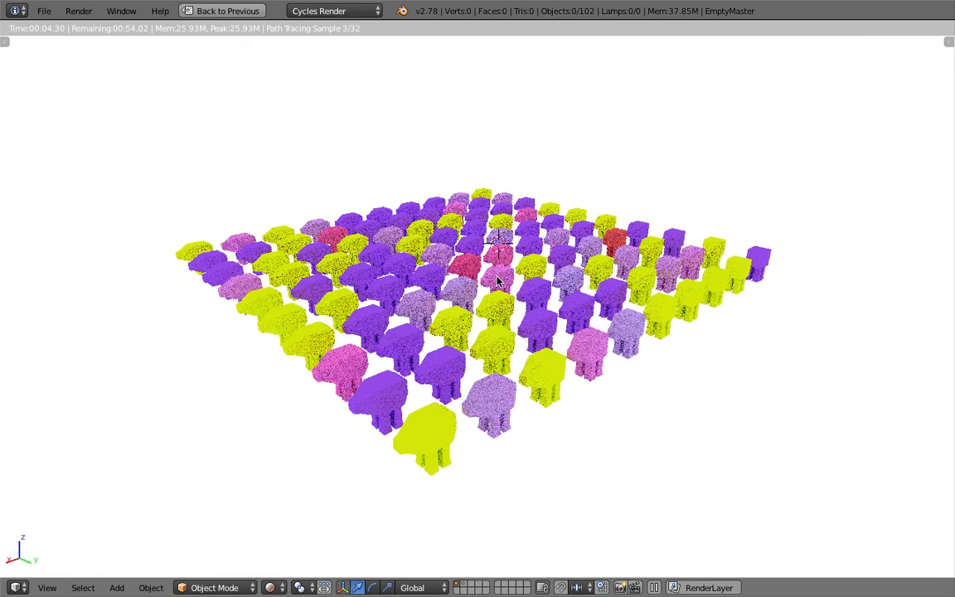
middle_drag(578, 308, 539, 267)
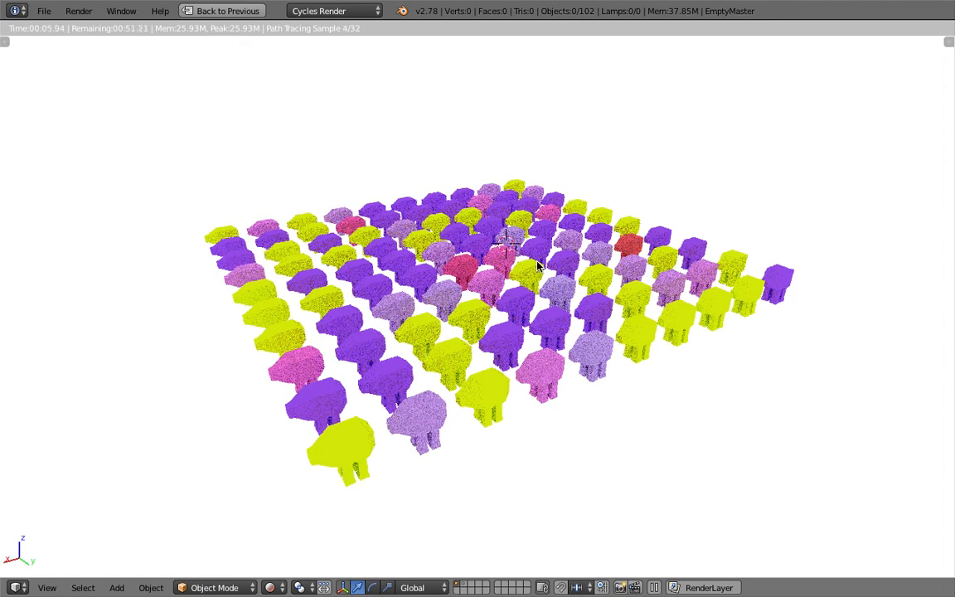
middle_drag(537, 265, 465, 339)
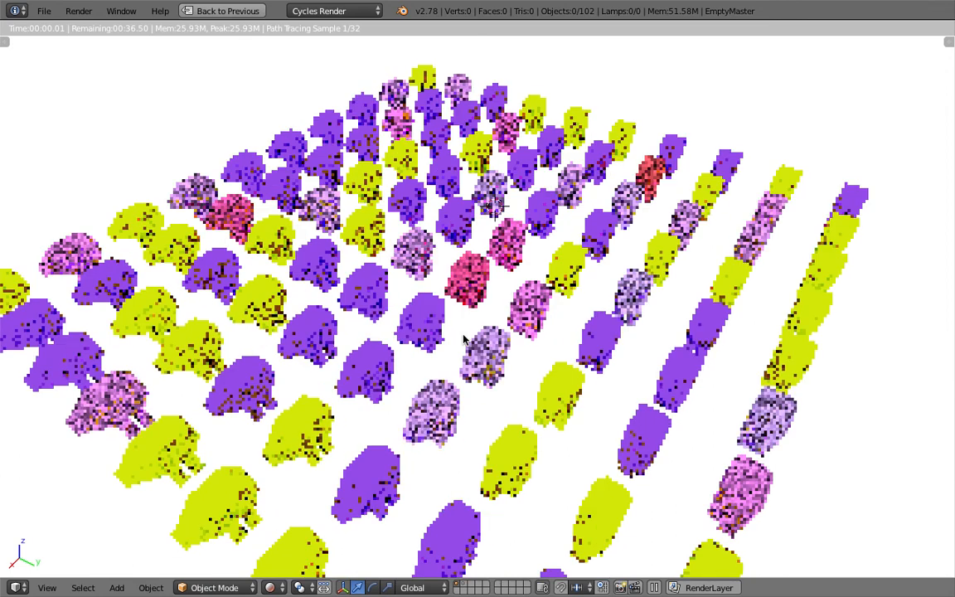
- Select one of the rendered instances, EmptyMaster.066, and save over the existing file
right_click(529, 359)
middle_drag(529, 359, 489, 341)
key(ctrl+s)
click(489, 341)
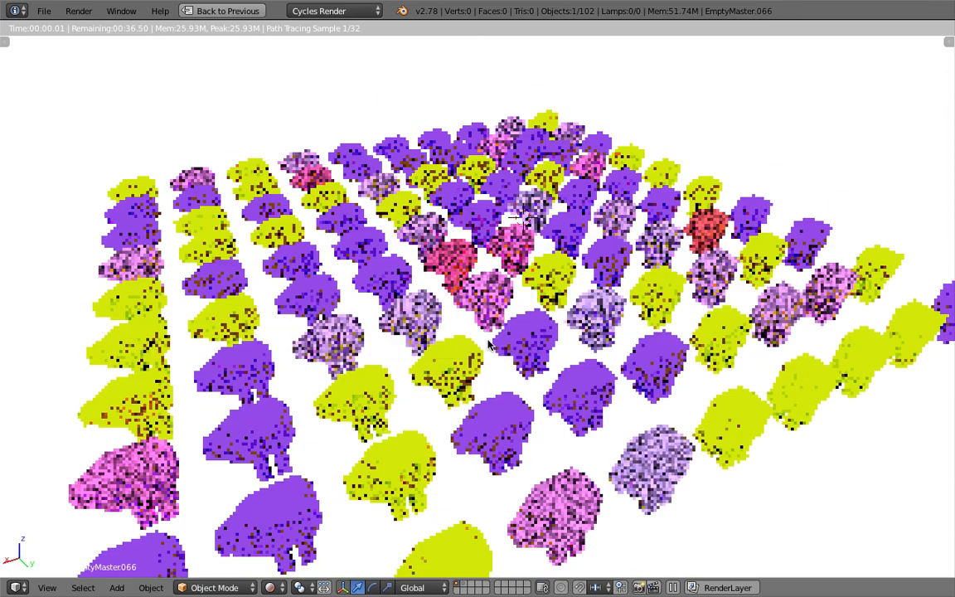
- Restore the multi-editor layout with the 3D view in solid shading, and save the file
scroll(489, 340, down, 3)
middle_drag(489, 334, 377, 119)
key(ctrl+Up)
click(272, 587)
click(396, 522)
key(ctrl+s)
click(483, 403)
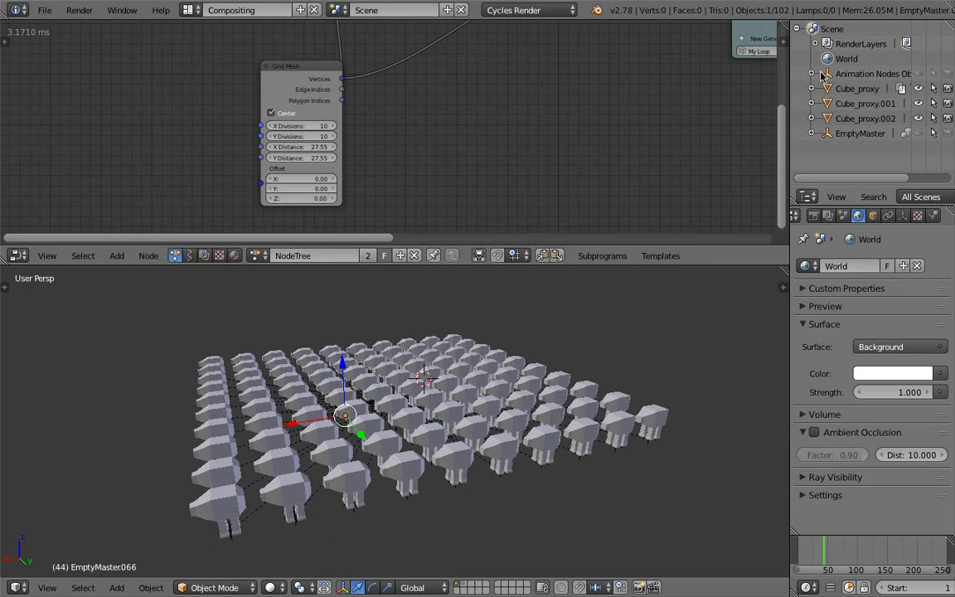
- Move the Grid Mesh node slightly left, away from the Get List Length node
middle_drag(483, 338, 521, 374)
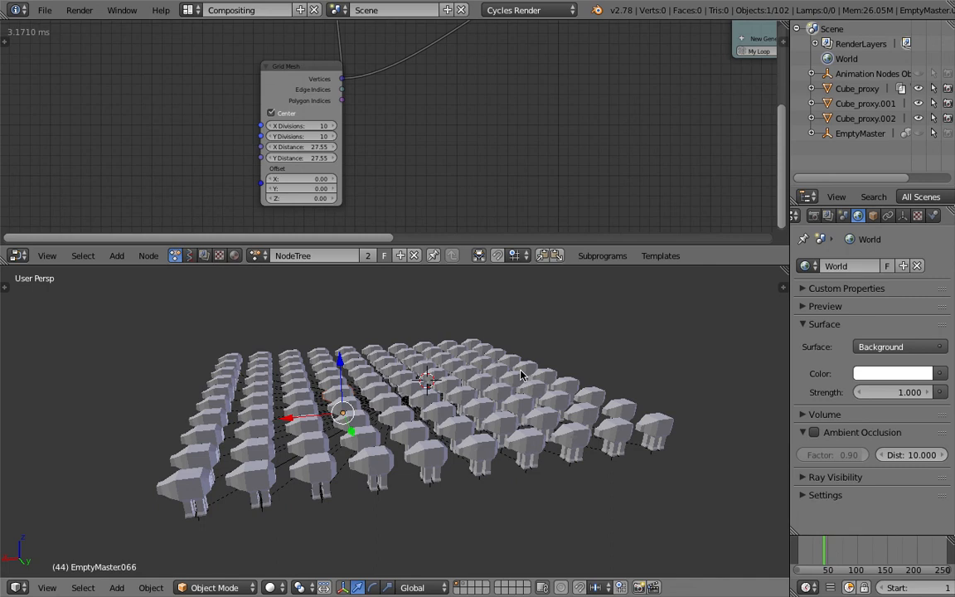
middle_drag(521, 376, 498, 365)
scroll(464, 162, down, 5)
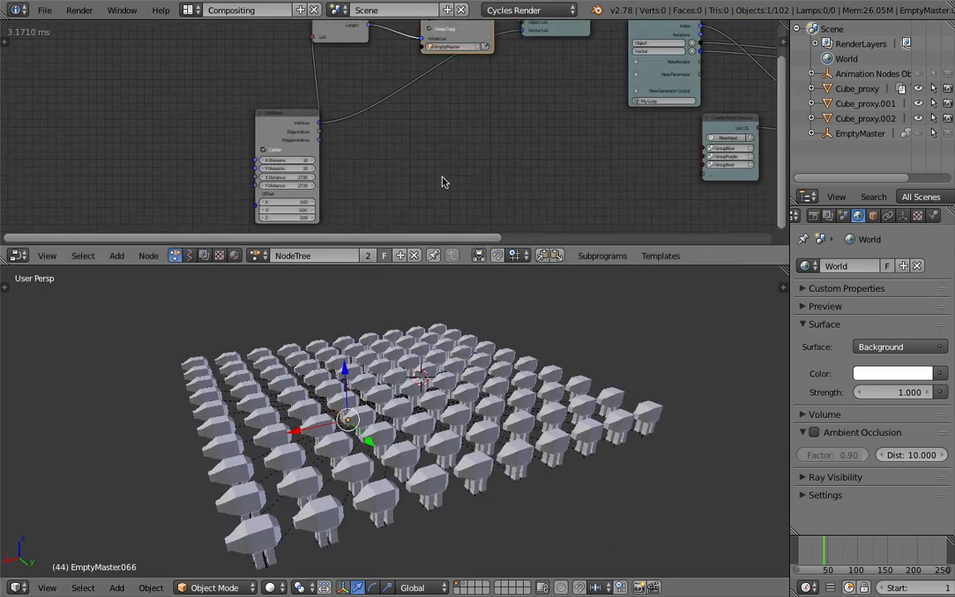
middle_drag(441, 165, 299, 186)
scroll(401, 145, up, 2)
drag(138, 150, 112, 149)
- Widen the Outliner and Properties area so the full object names and settings fit
middle_drag(307, 336, 307, 282)
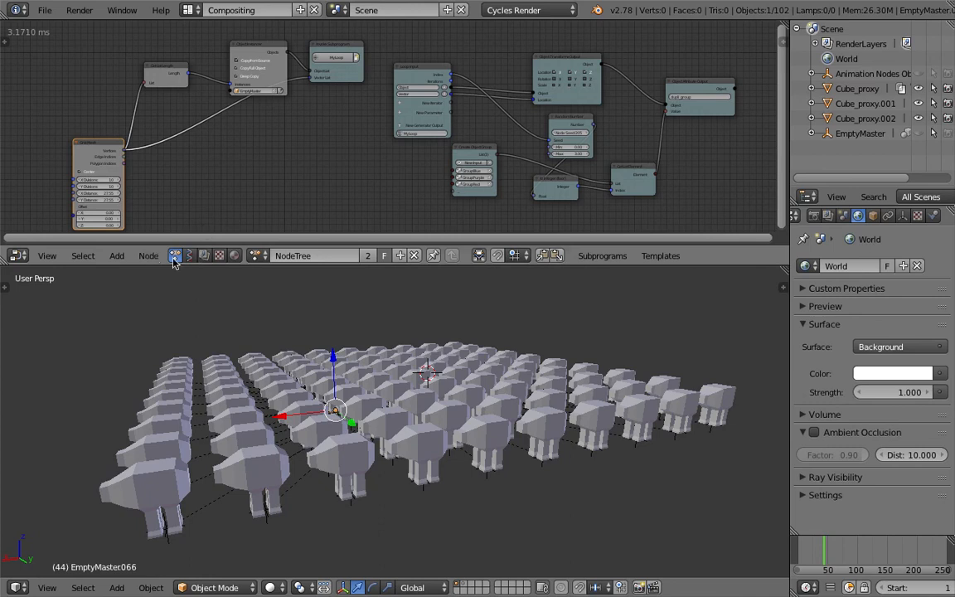
middle_drag(266, 307, 249, 296)
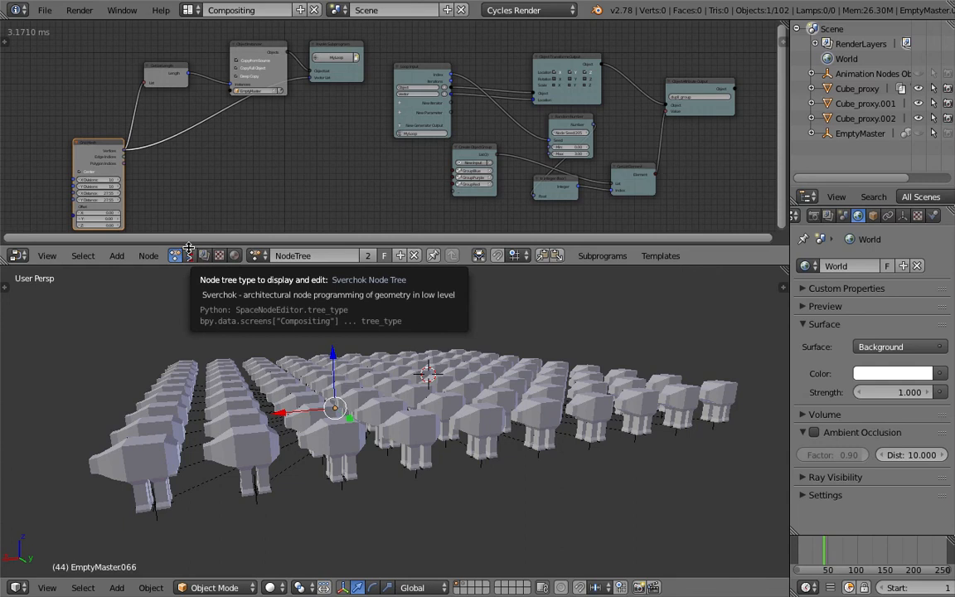
middle_drag(365, 299, 497, 357)
scroll(357, 156, down, 2)
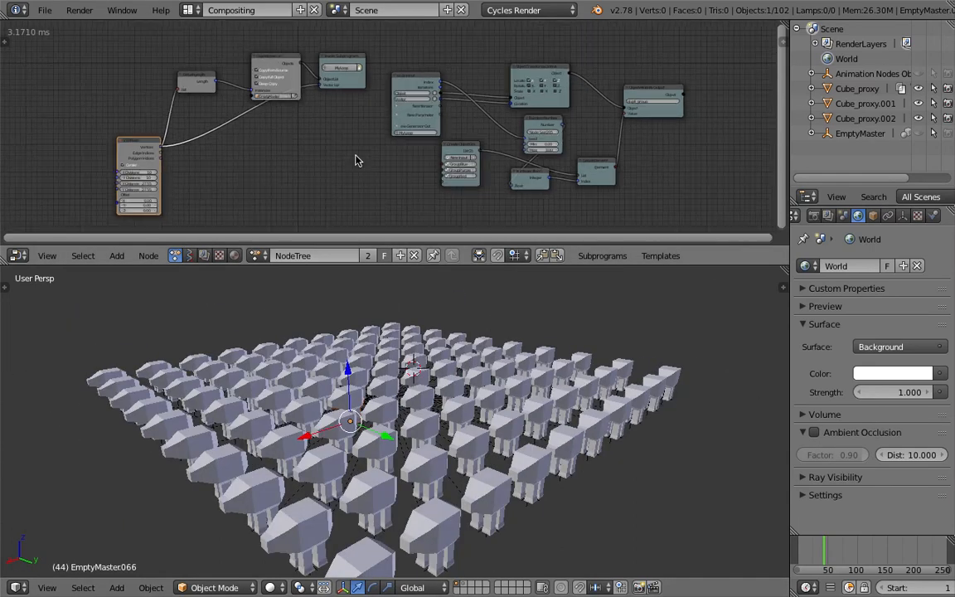
scroll(356, 158, up, 1)
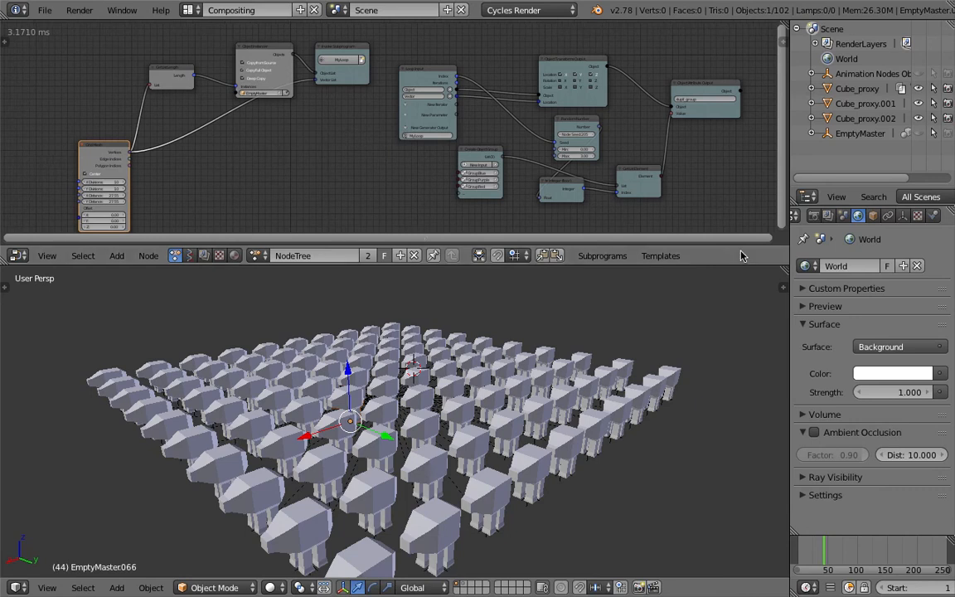
drag(790, 175, 741, 176)
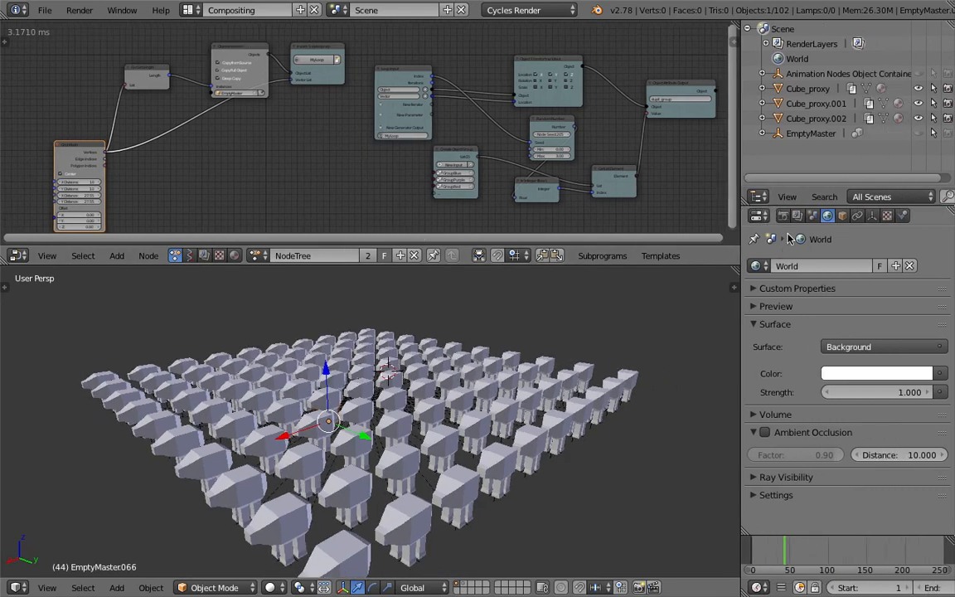
- Switch the 3D view to rendered shading and view the coloured grid from a raised angle
mouse_move(275, 427)
middle_down()
mouse_move(330, 433)
mouse_move(322, 455)
middle_up()
middle_drag(287, 366, 279, 364)
click(273, 585)
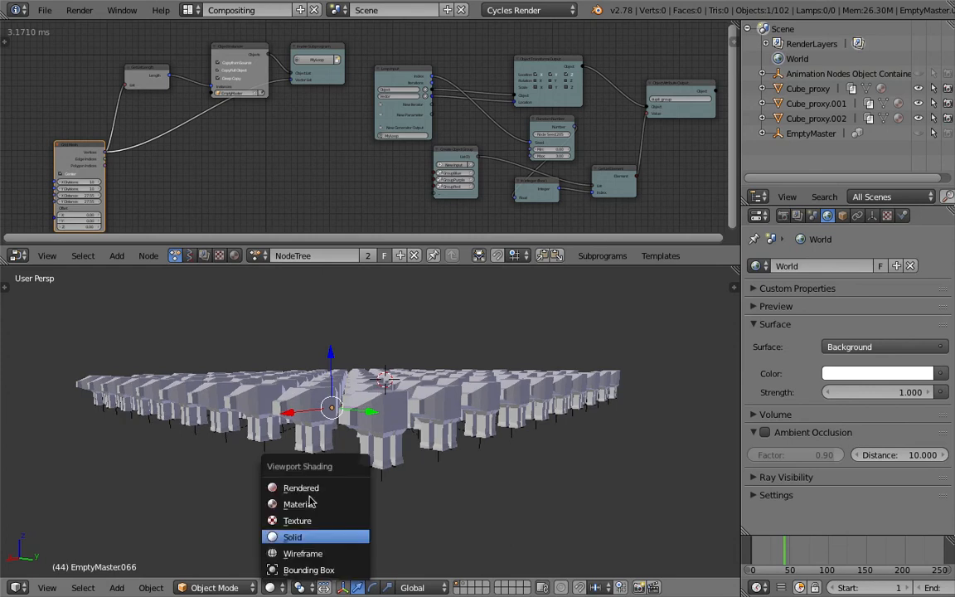
click(300, 489)
middle_drag(406, 432, 400, 381)
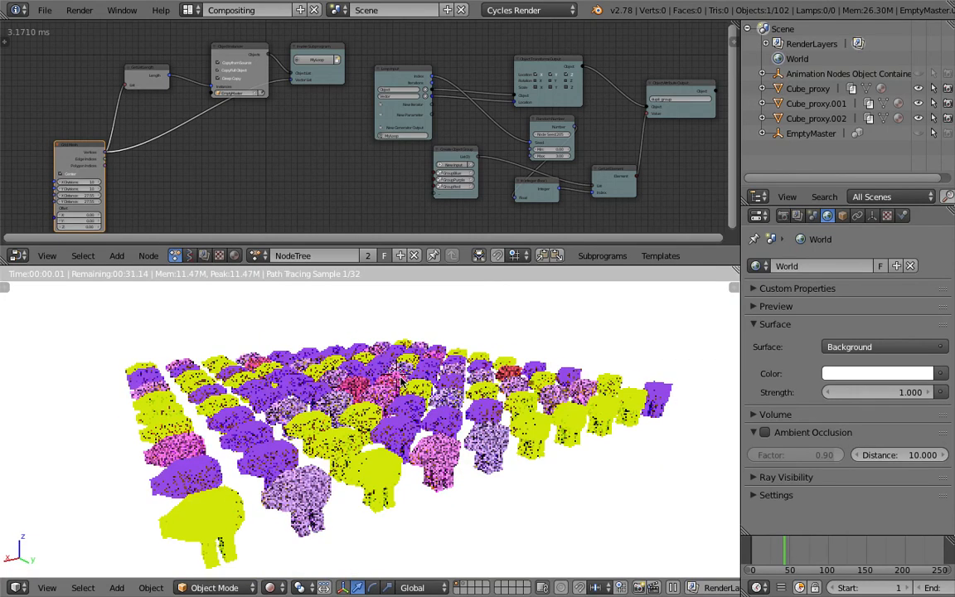